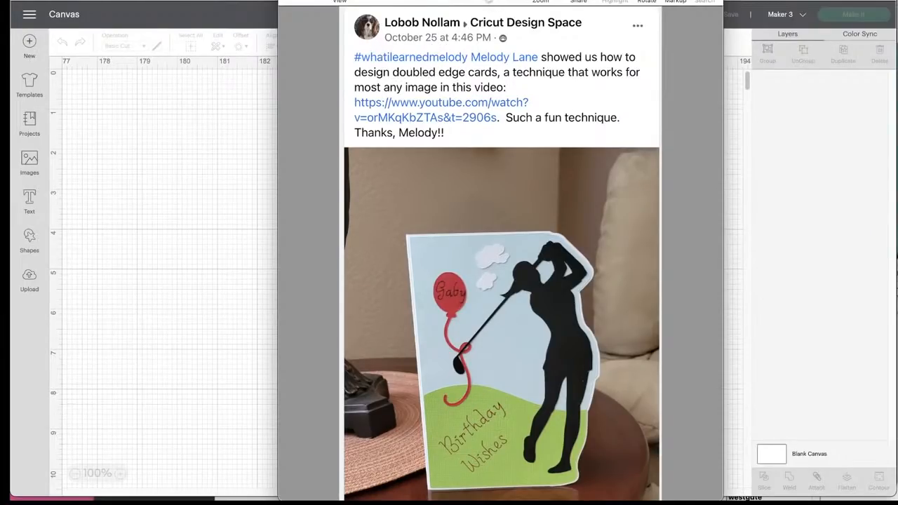
- Move the card photo window out of the way and look through the website's home page down to the contact form
left_click_drag(483, 2, 441, 4)
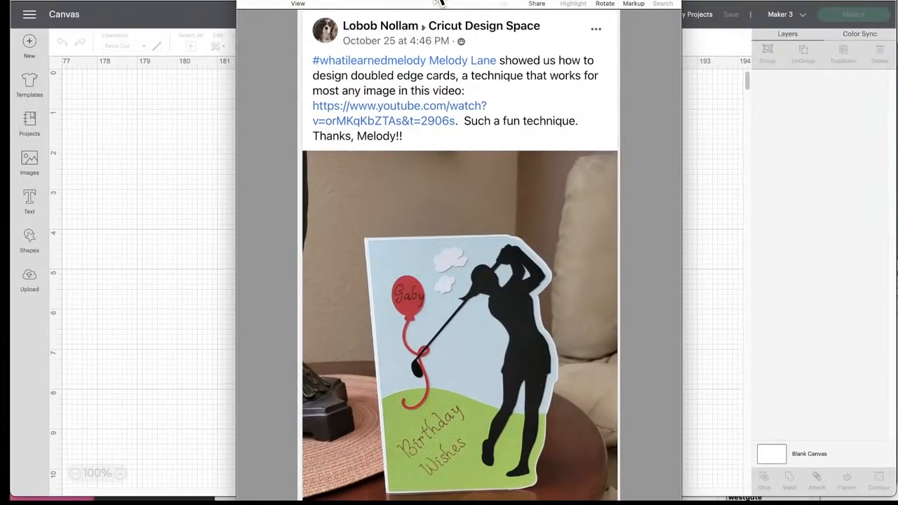
left_click_drag(437, 1, 190, 503)
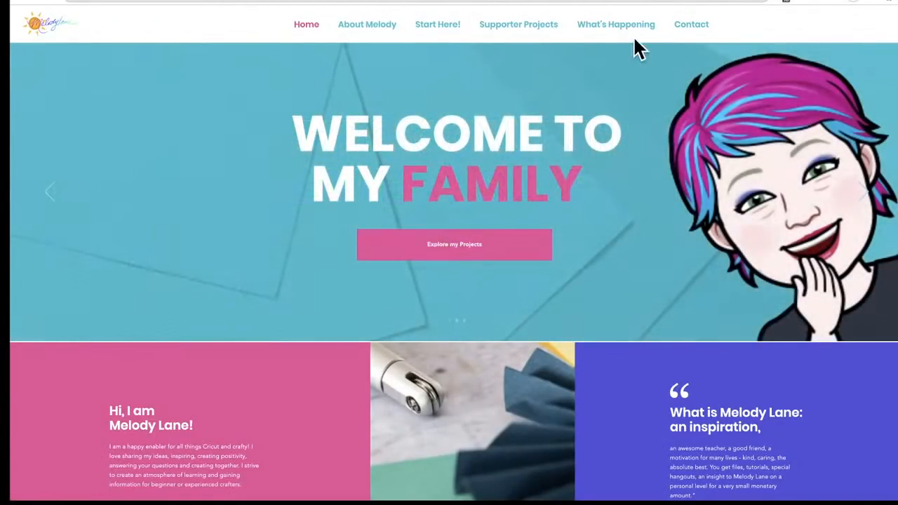
scroll(680, 35, "down", 4)
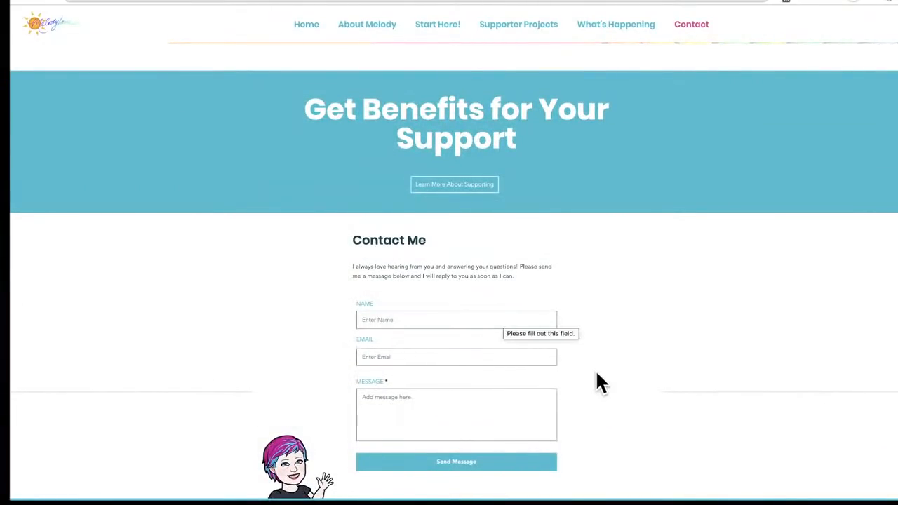
scroll(605, 271, "up", 10)
scroll(608, 273, "up", 3)
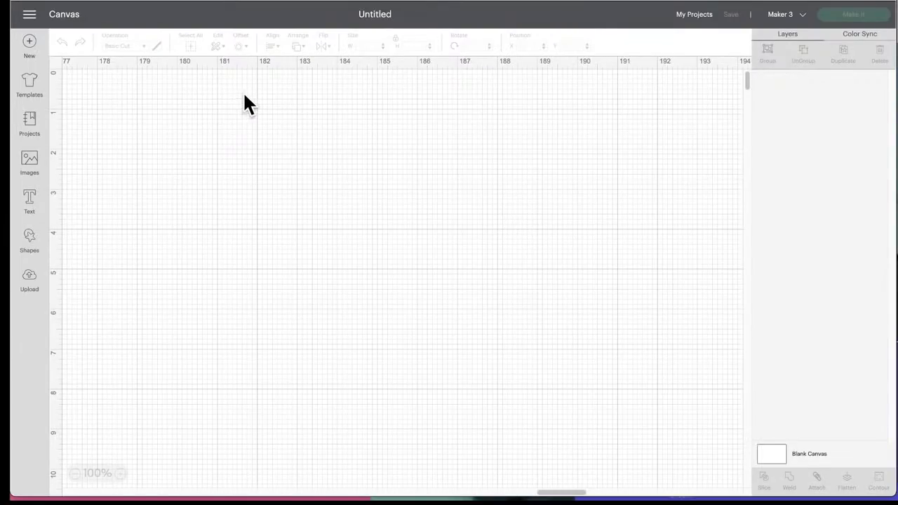
- Leave the blank canvas and go to the Home page
left_click(29, 17)
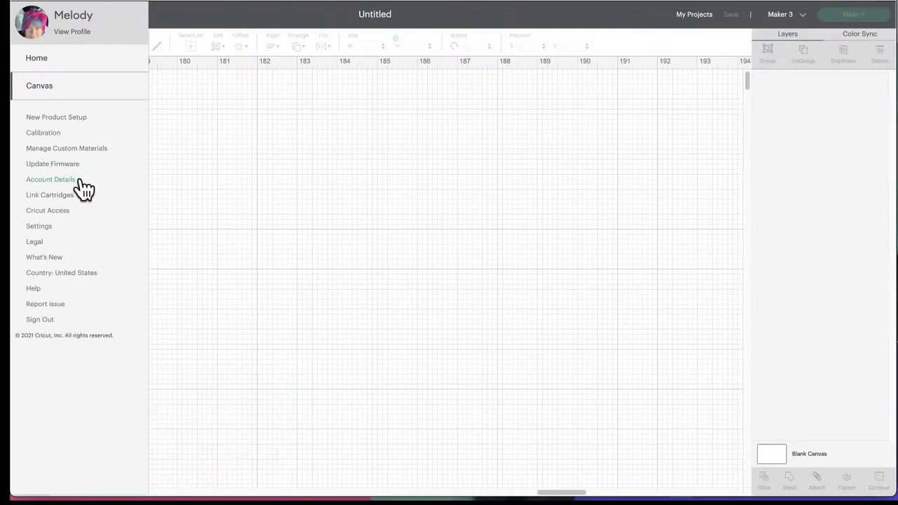
left_click(41, 61)
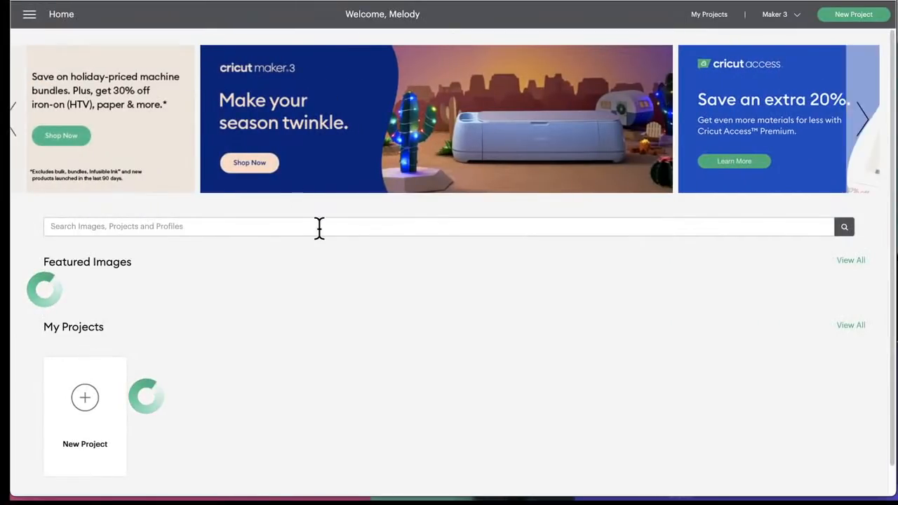
scroll(280, 337, "down", 1)
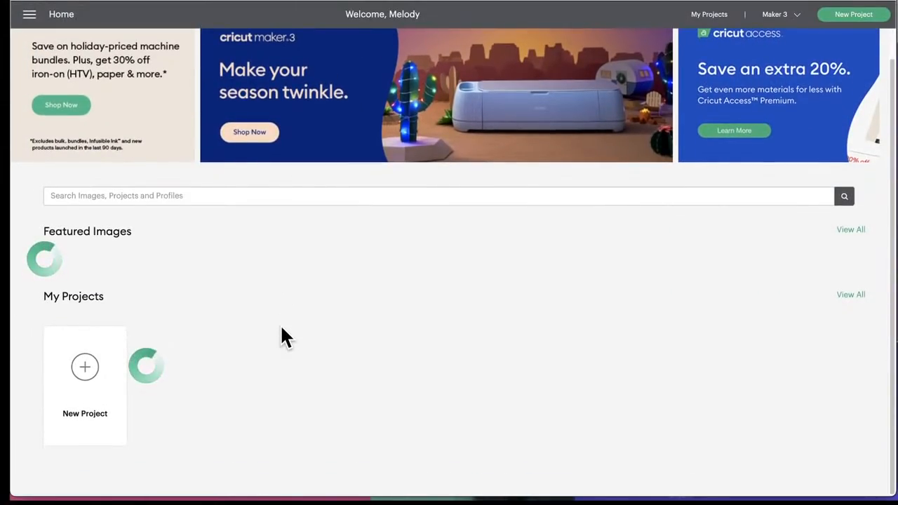
scroll(280, 324, "up", 1)
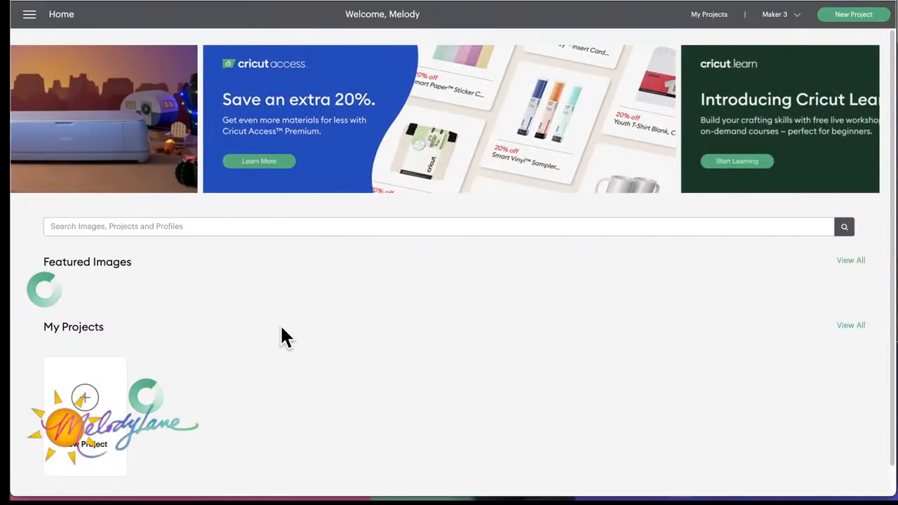
- Find the Cricut Mug Press category among the featured projects and show all of its projects
scroll(282, 327, "down", 4)
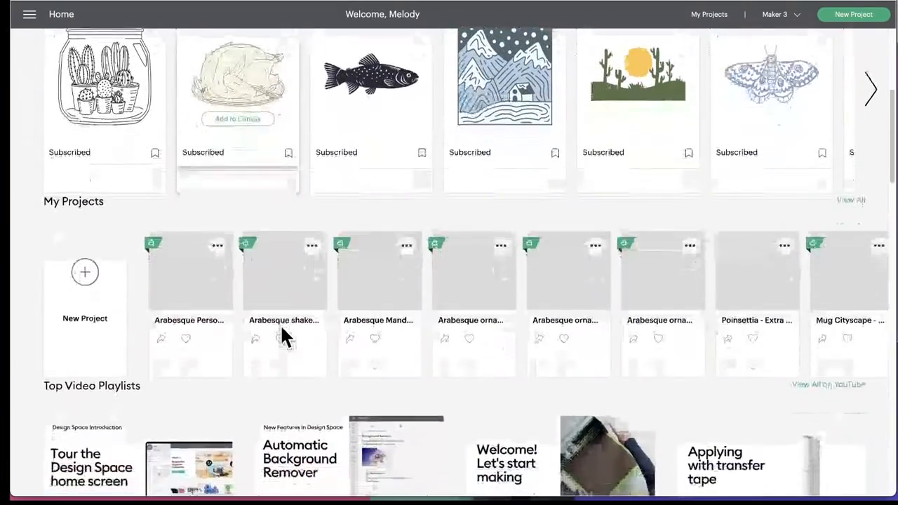
scroll(281, 338, "down", 7)
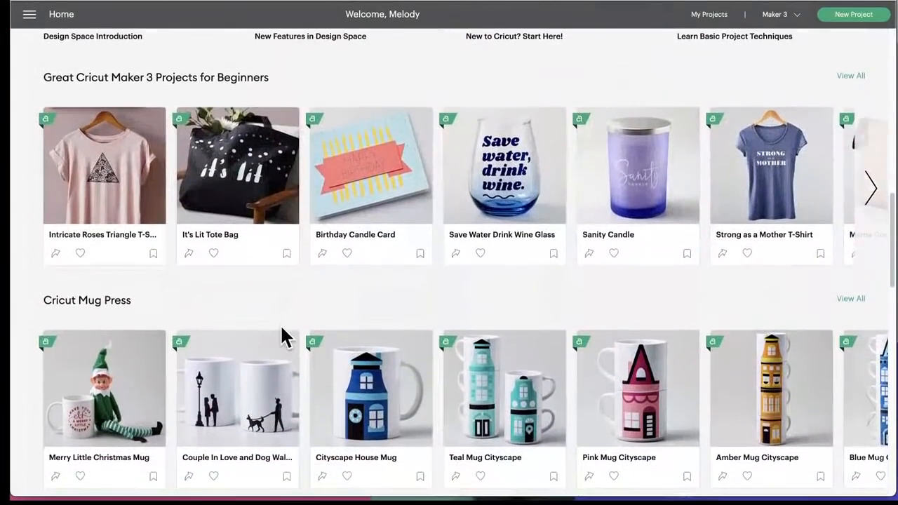
scroll(281, 337, "down", 3)
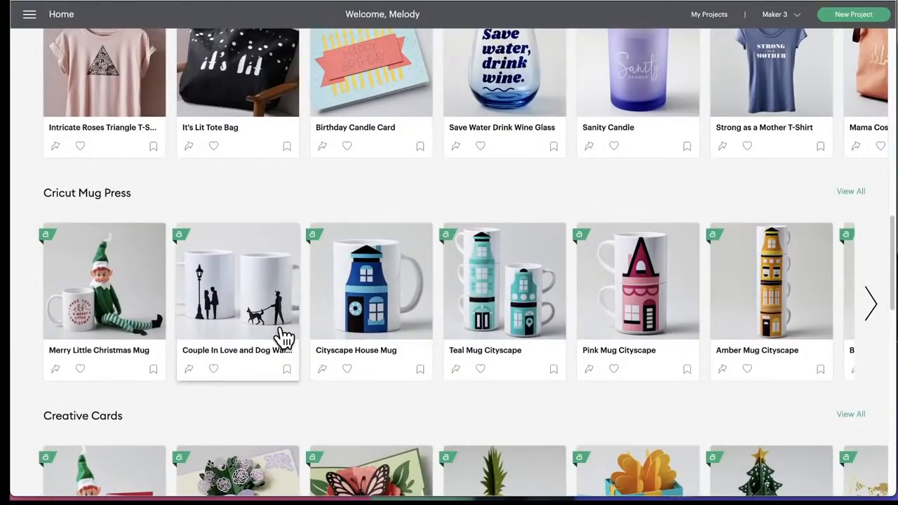
scroll(284, 339, "down", 2)
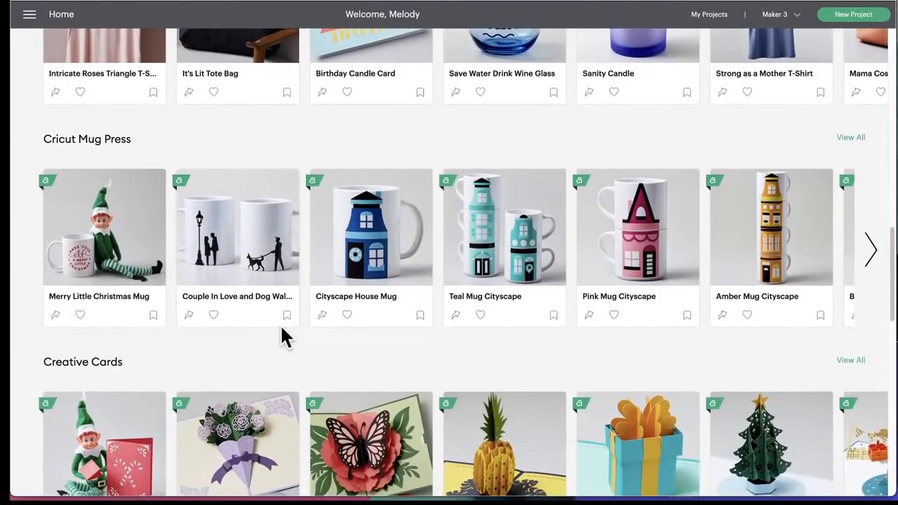
scroll(278, 316, "up", 2)
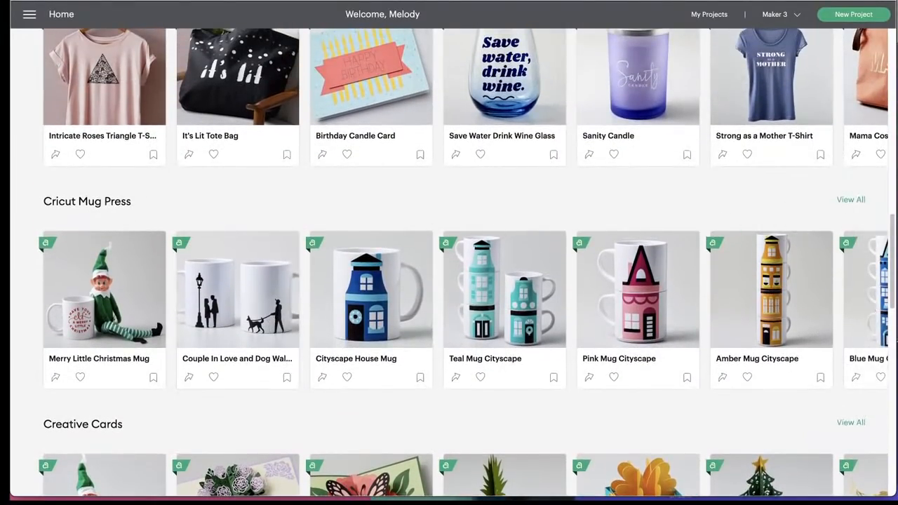
left_click(845, 201)
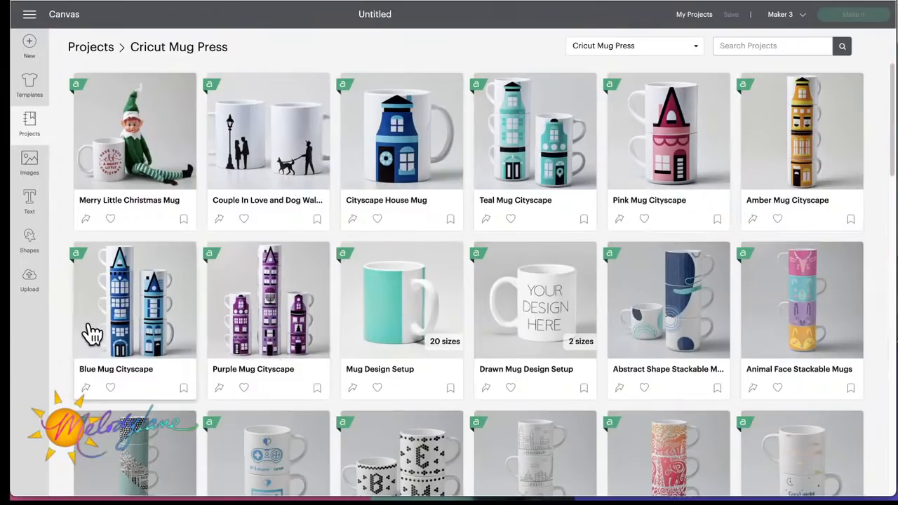
- Browse the Cricut Mug Press projects and open the details of Mug Design Setup
scroll(182, 333, "down", 2)
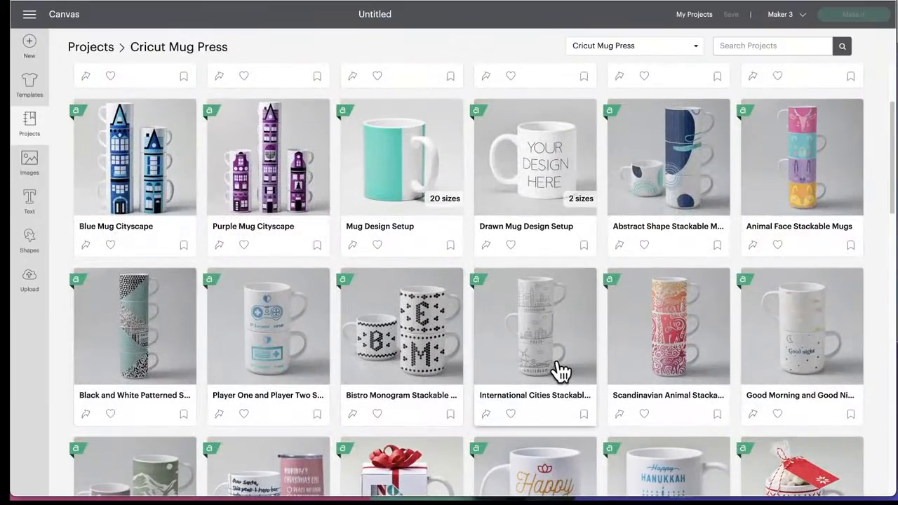
scroll(705, 329, "down", 1)
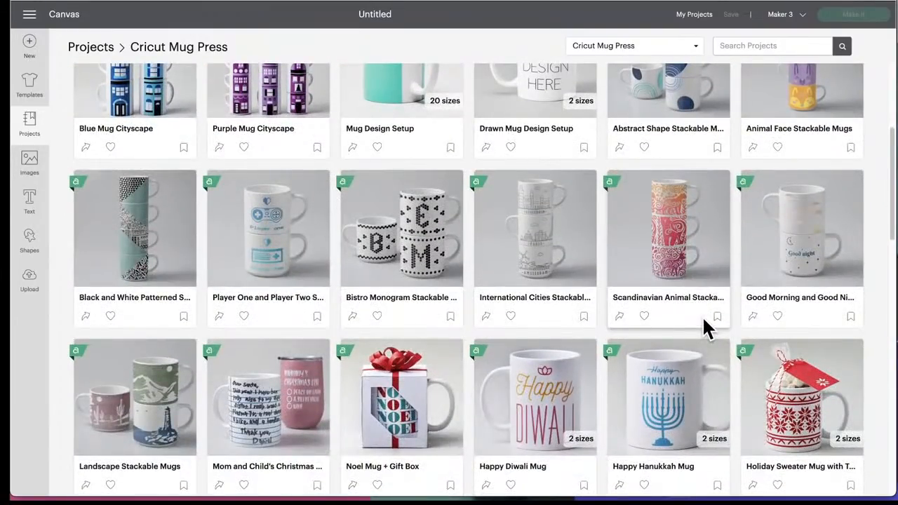
scroll(705, 328, "down", 1)
scroll(705, 328, "down", 3)
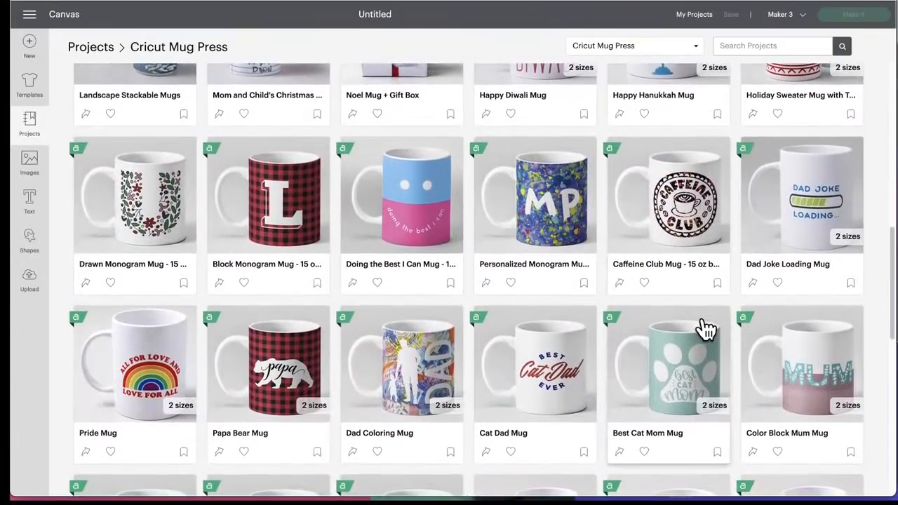
scroll(704, 328, "up", 5)
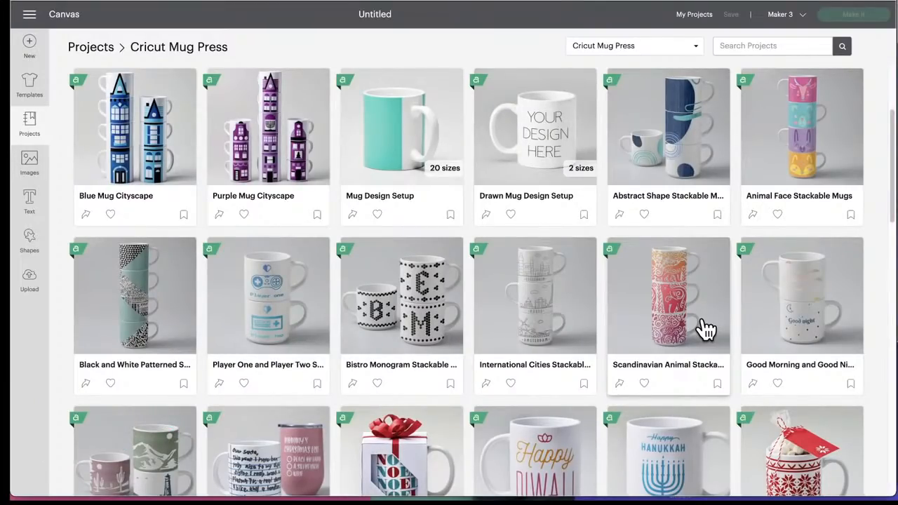
scroll(705, 330, "up", 3)
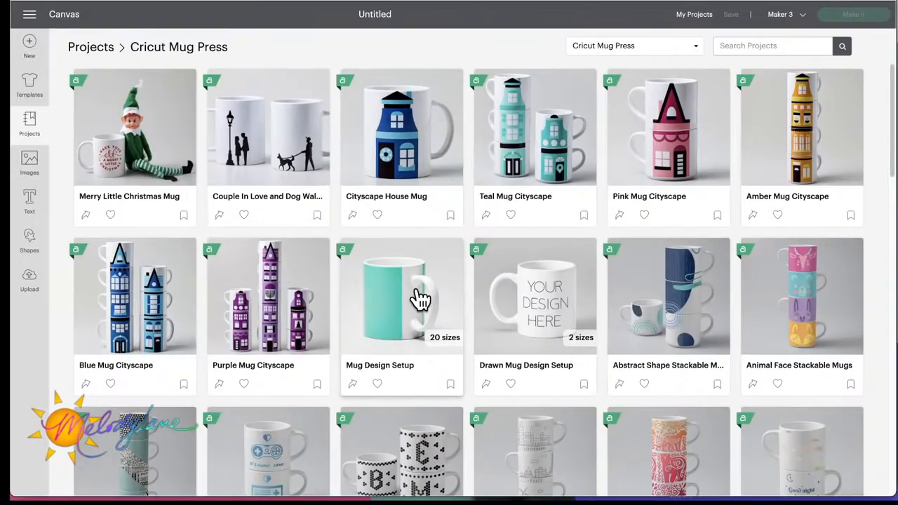
scroll(414, 288, "down", 3)
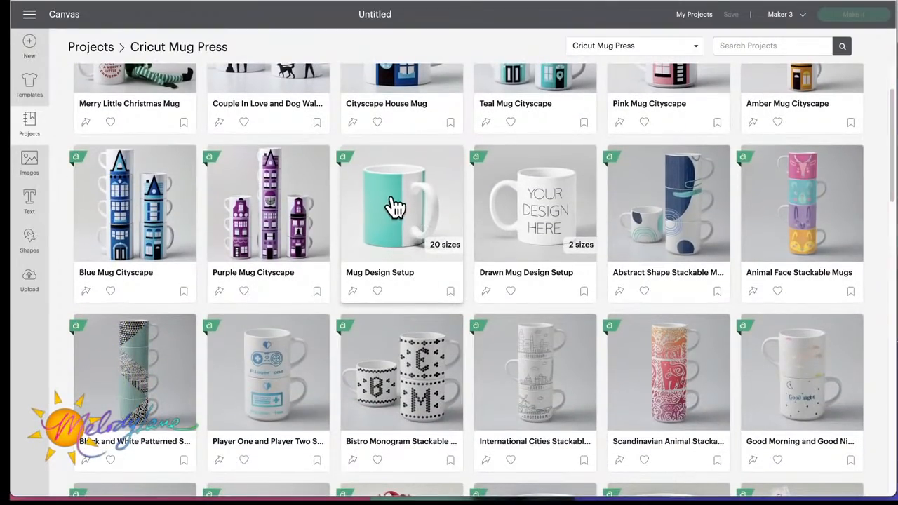
left_click(394, 205)
- Set the finished size of the Mug Design Setup project to Stackable Straight Edge: 10 oz/300 ml Mug Blank
scroll(451, 306, "down", 3)
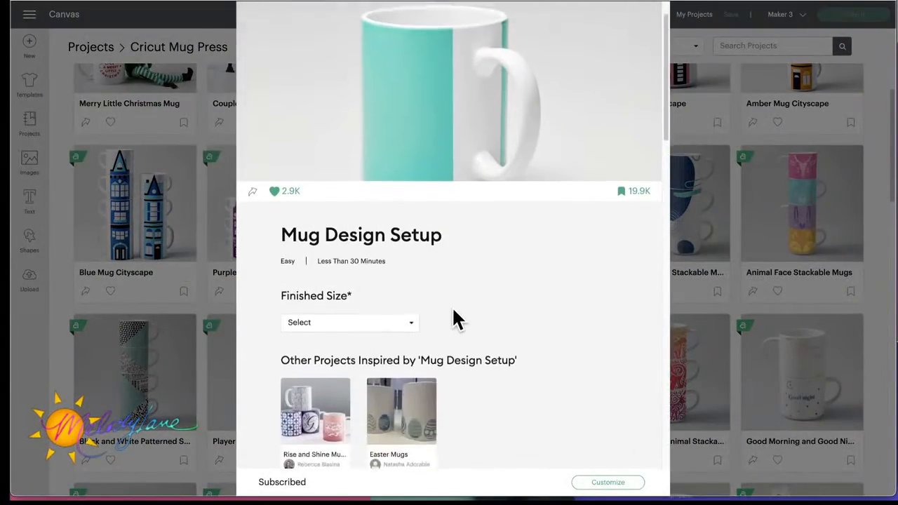
left_click(414, 221)
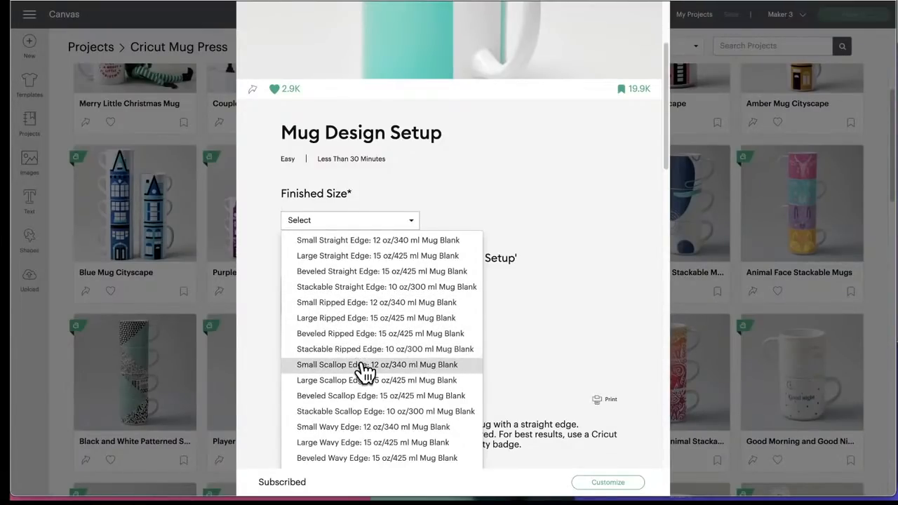
scroll(365, 372, "down", 2)
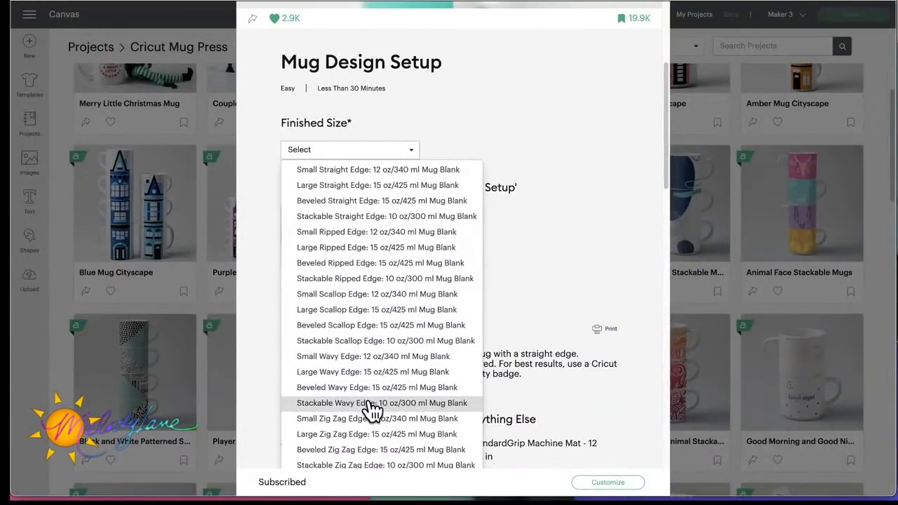
scroll(374, 405, "down", 3)
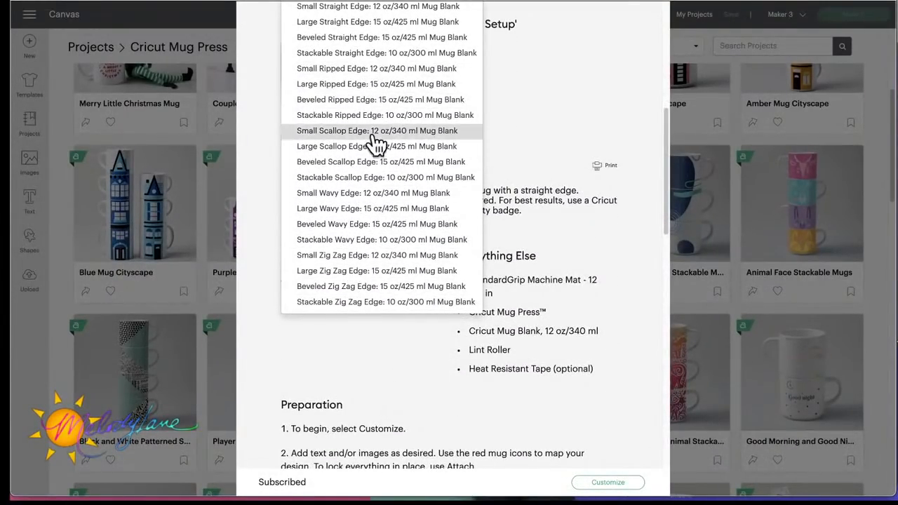
scroll(384, 247, "up", 3)
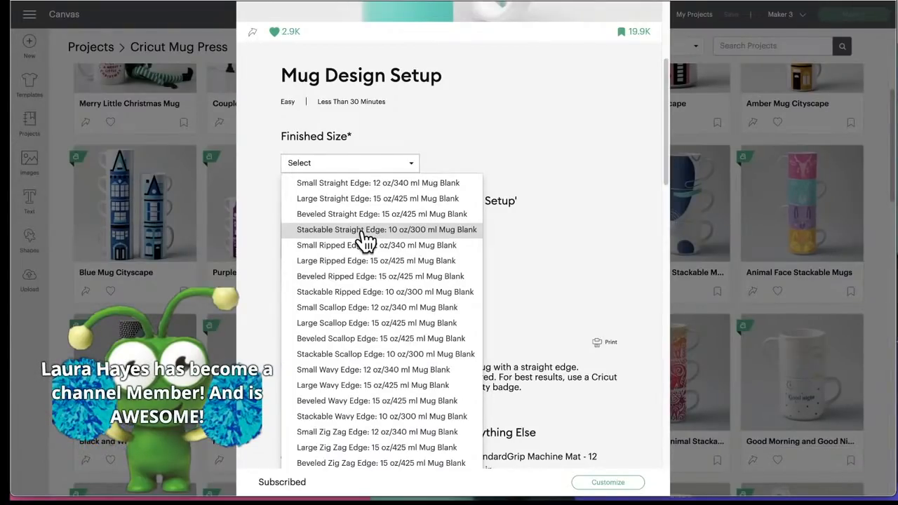
left_click(363, 230)
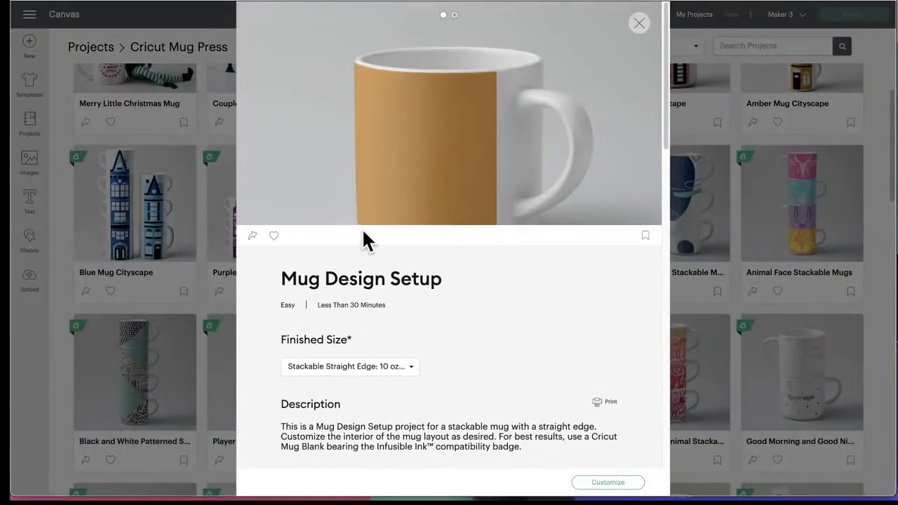
- Read through the stackable mug project's instructions and load the project onto the canvas for customizing
scroll(487, 284, "down", 5)
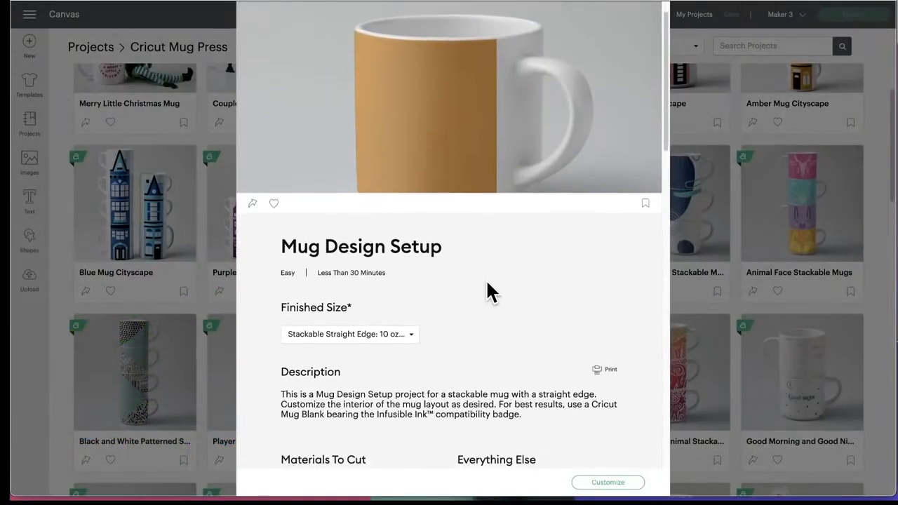
scroll(487, 284, "down", 15)
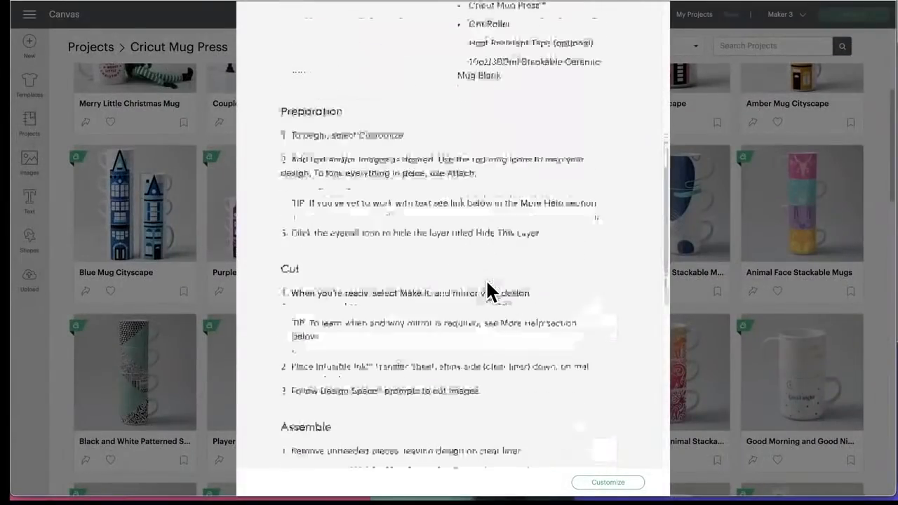
scroll(488, 289, "down", 4)
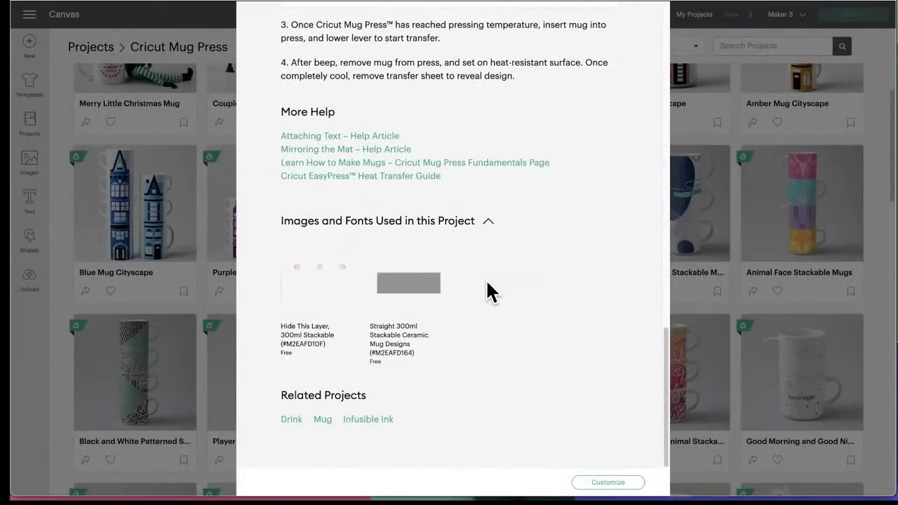
scroll(489, 289, "up", 20)
scroll(489, 289, "up", 11)
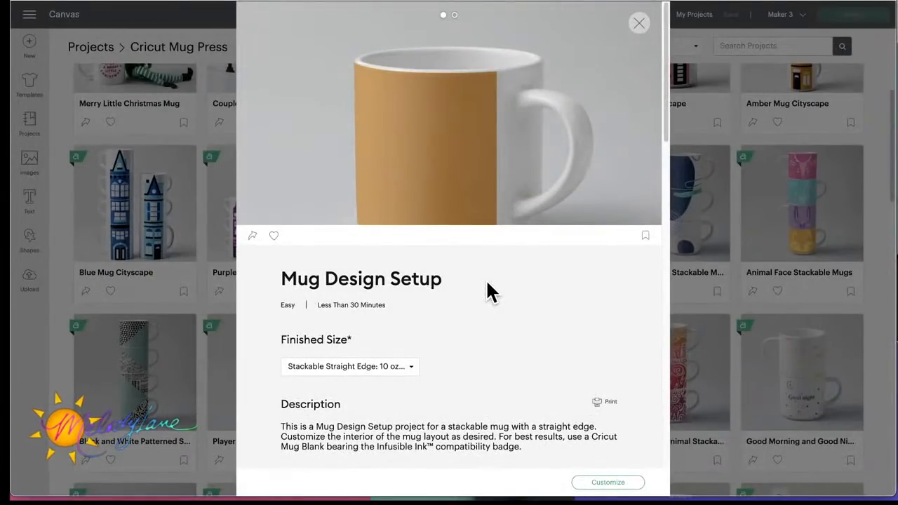
left_click(607, 484)
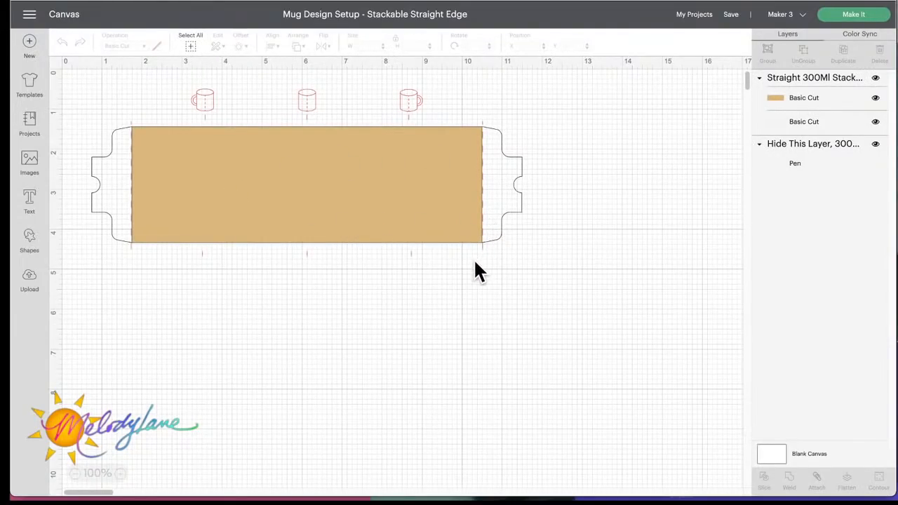
- Move the tan straight-edge mug wrap down off the red mug placement guides, to about X 0.833, Y 6.014
left_click(372, 205)
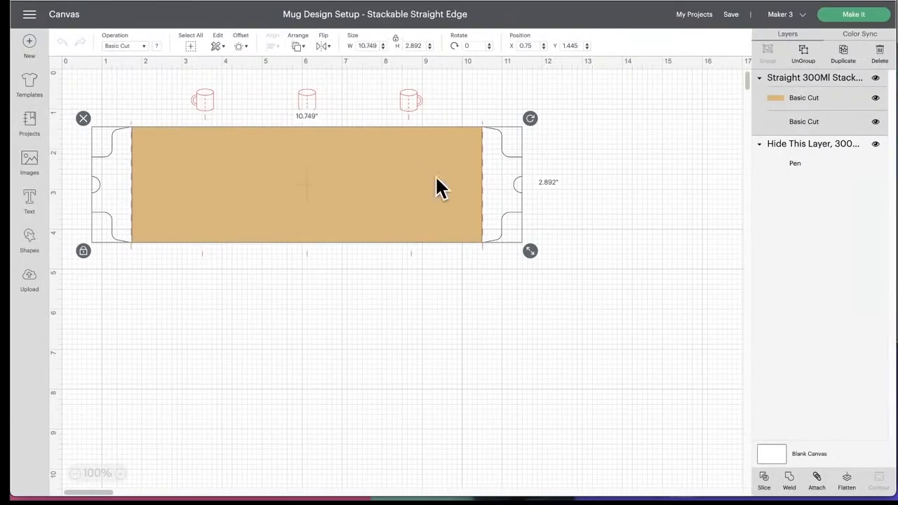
left_click_drag(504, 148, 543, 302)
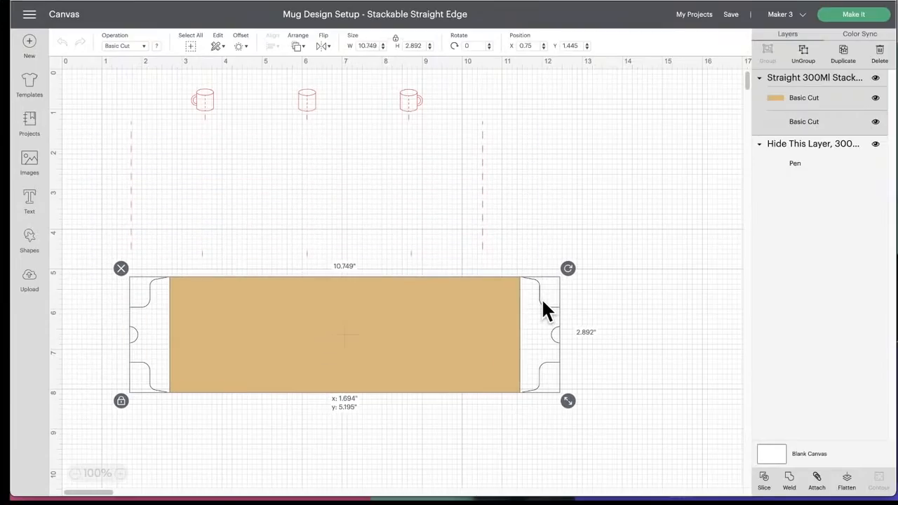
left_click(484, 160)
left_click_drag(536, 295, 498, 145)
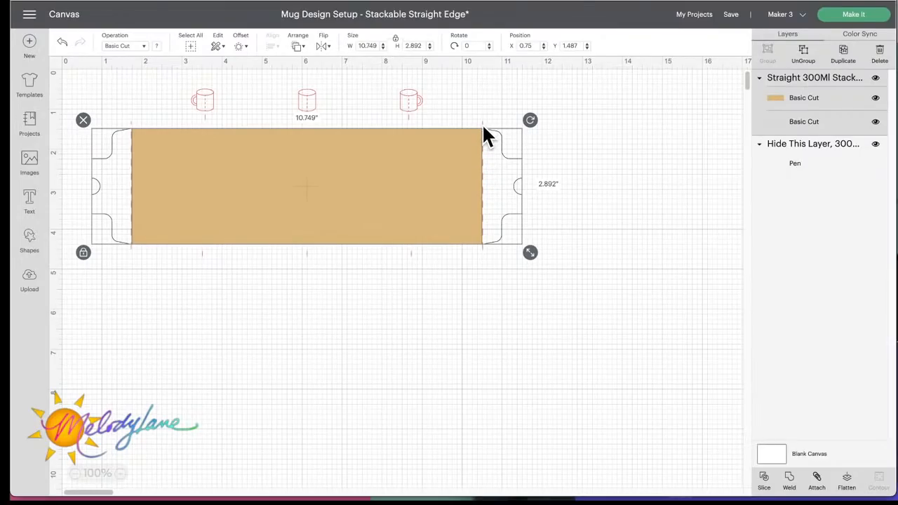
left_click_drag(481, 131, 501, 324)
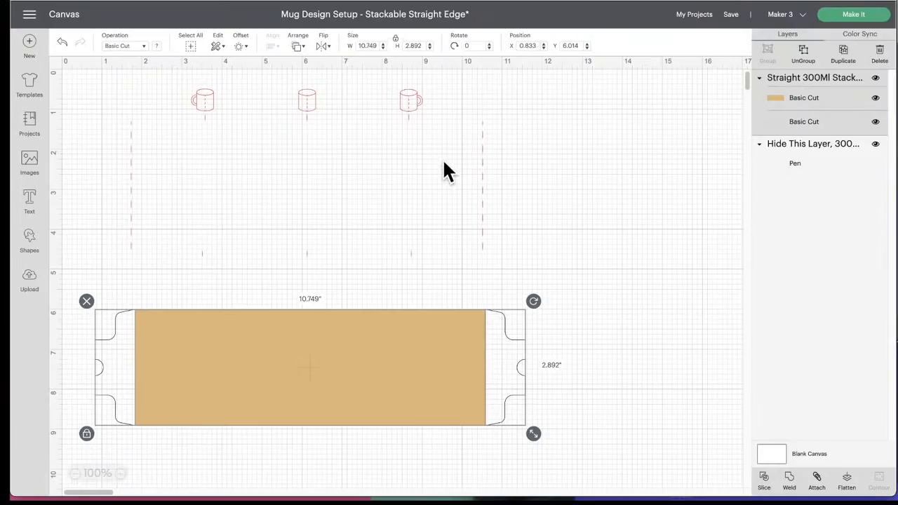
- Move the grouped tan mug wrap up and to the right, to about X 2.111, Y 5.084
mouse_move(499, 360)
left_mouse_down()
mouse_move(491, 194)
mouse_move(479, 185)
mouse_move(480, 340)
mouse_move(498, 348)
left_mouse_up()
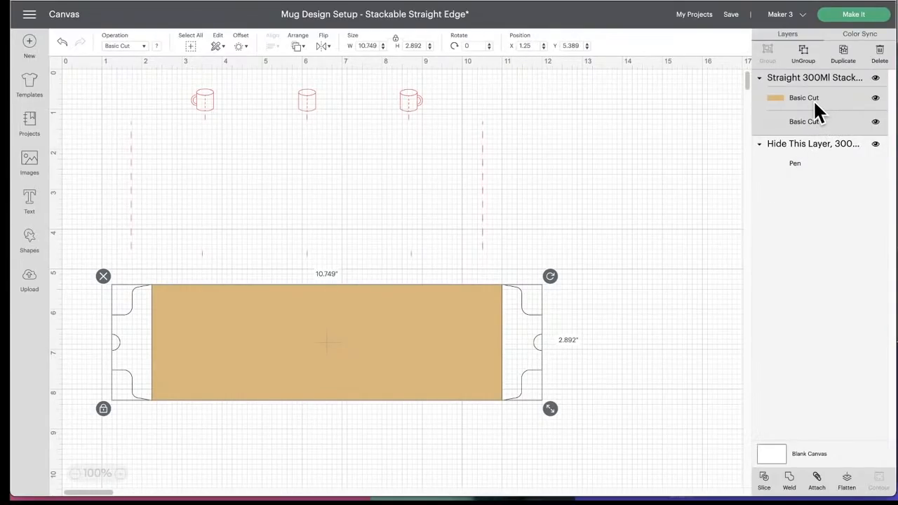
left_click_drag(397, 335, 438, 327)
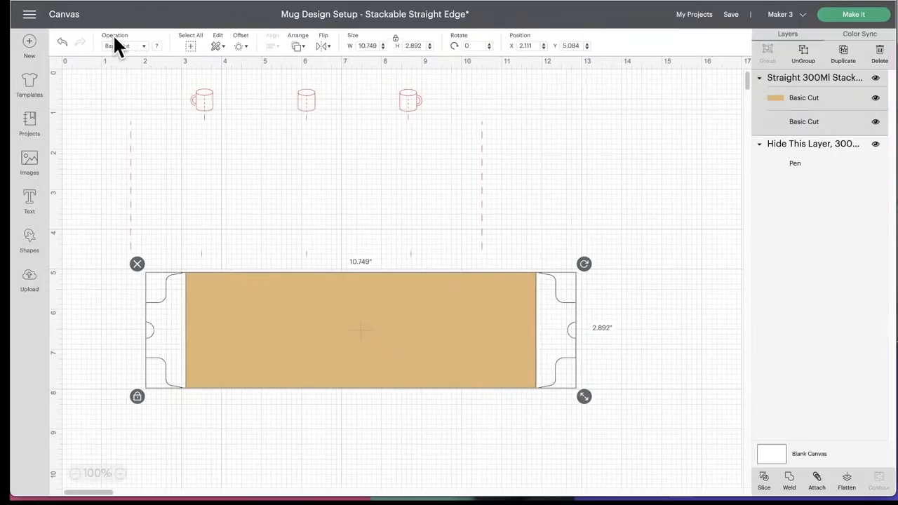
- Try the Standard Print Then Cut operation on the whole grouped wrap, check its outline layer, and undo the operation change
left_click(137, 45)
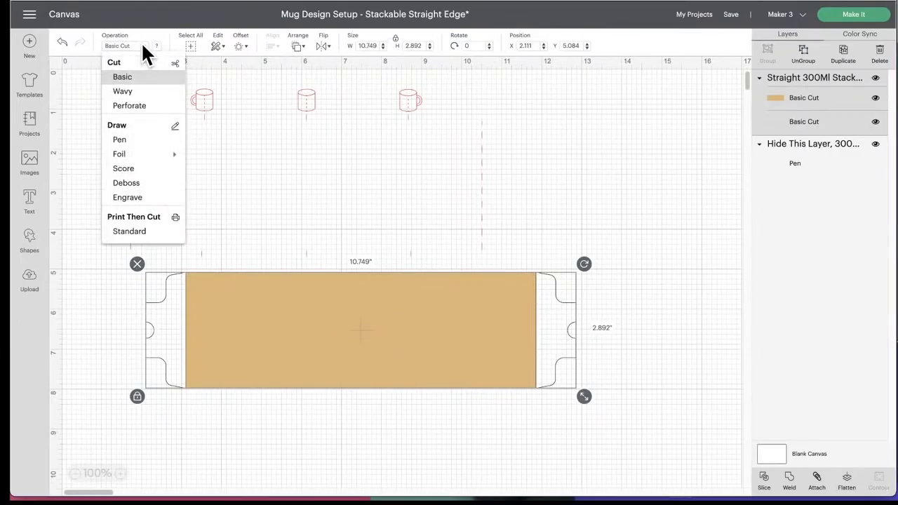
left_click(130, 232)
left_click_drag(355, 321, 356, 321)
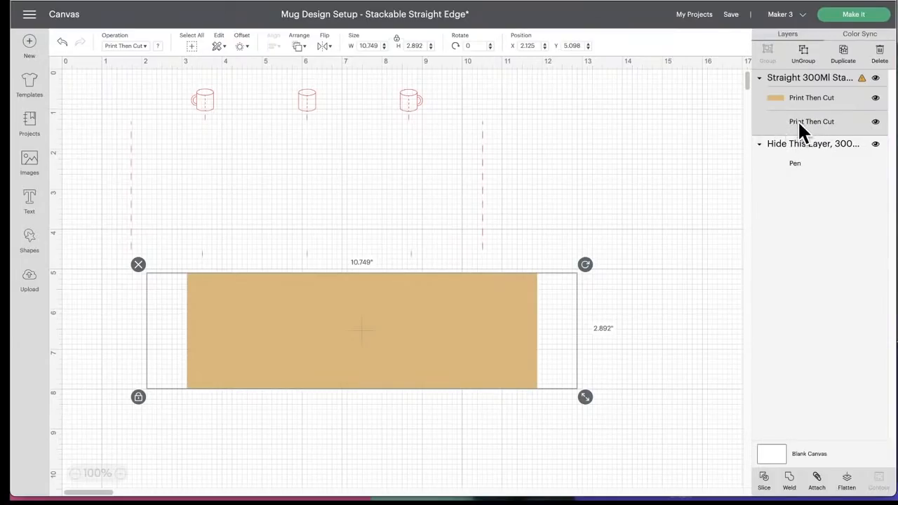
left_click(617, 272)
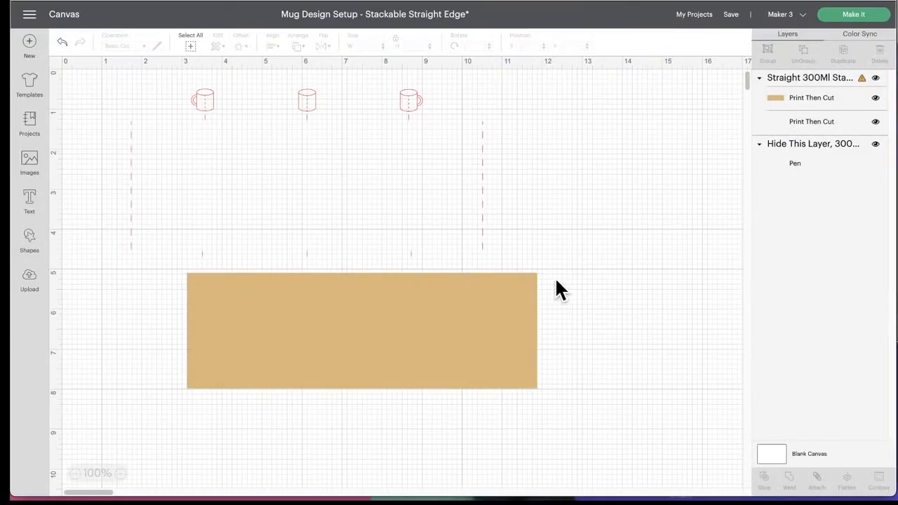
left_click(810, 128)
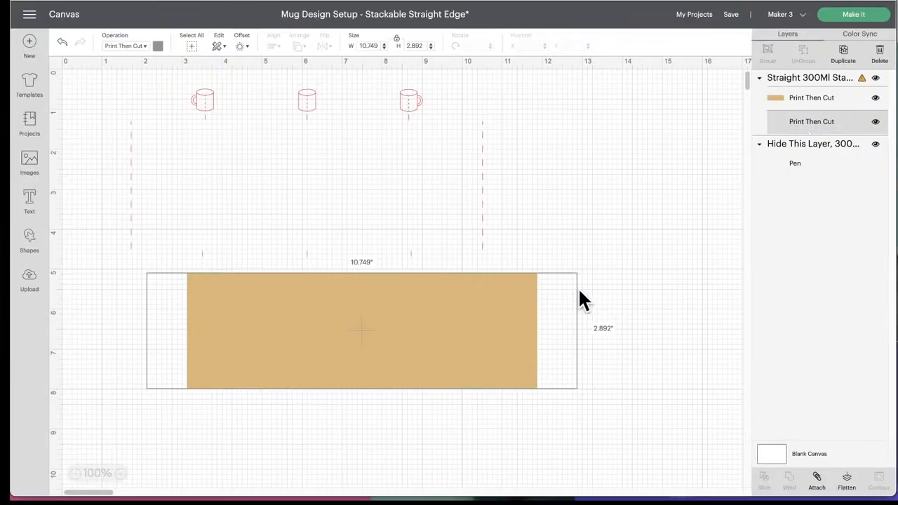
left_click(62, 43)
left_click(62, 43)
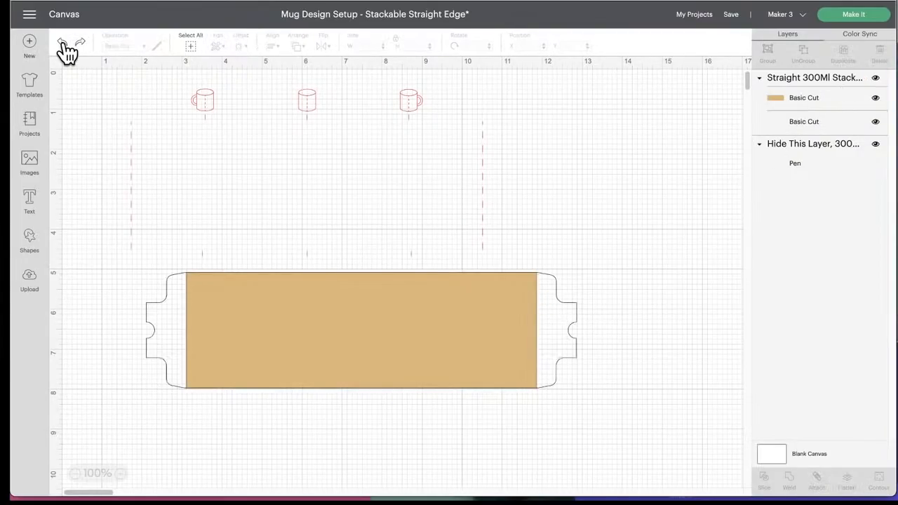
- Ungroup the mug wrap, moving its tan rectangle to about X 3.444, Y 6.667 and its outline to about X 2.389, Y 3.251
left_click(361, 331)
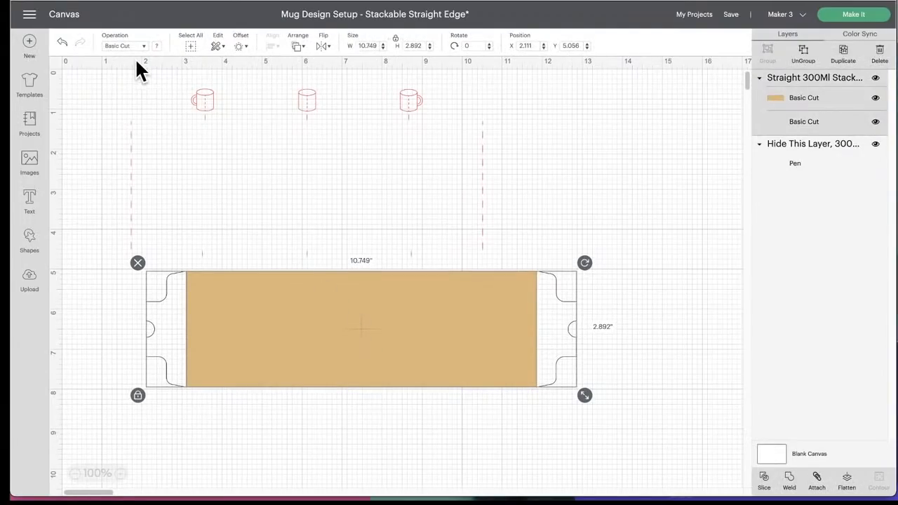
left_click(803, 50)
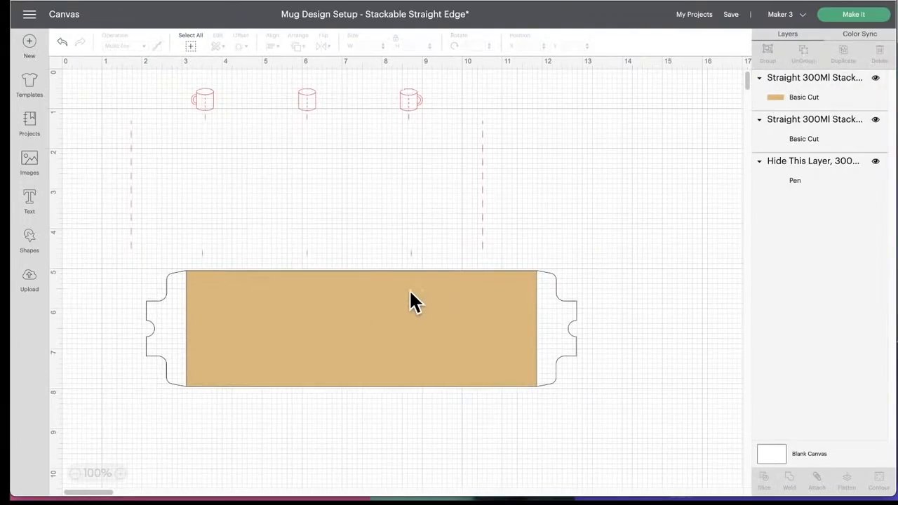
left_click_drag(411, 293, 398, 307)
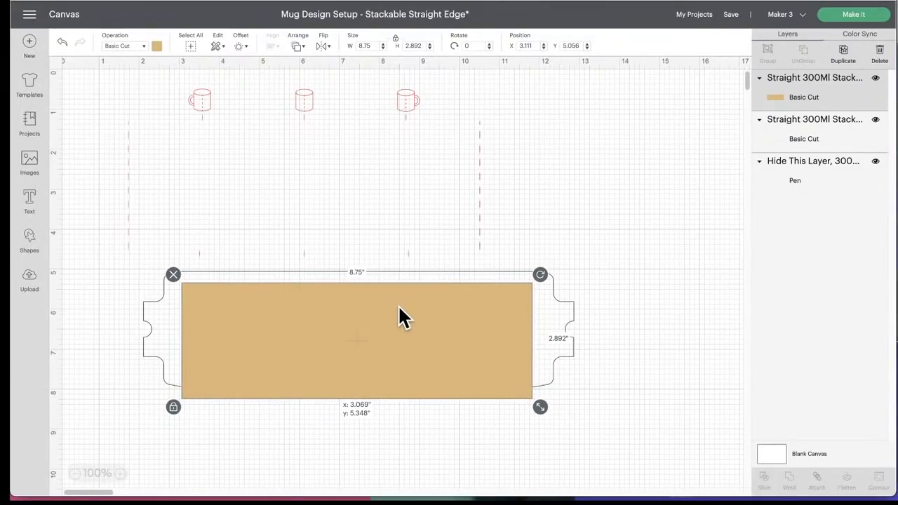
left_click_drag(398, 306, 404, 351)
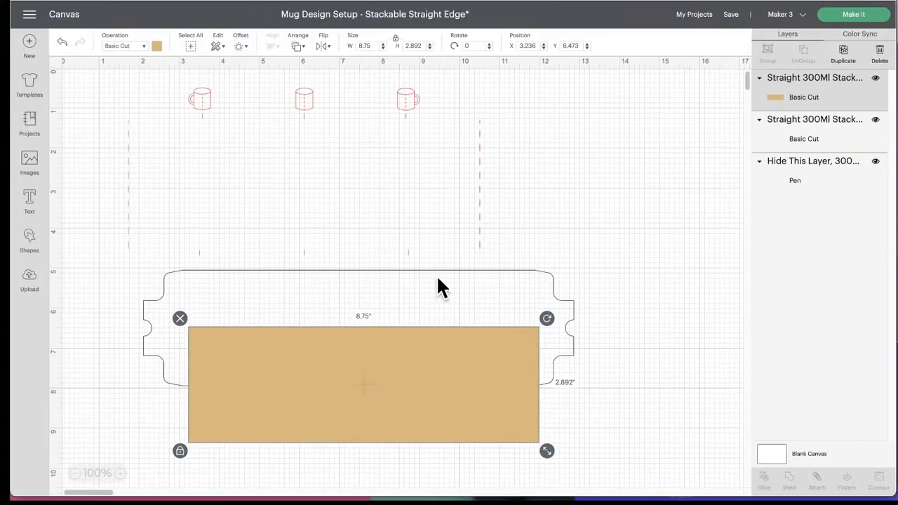
left_click_drag(436, 274, 442, 206)
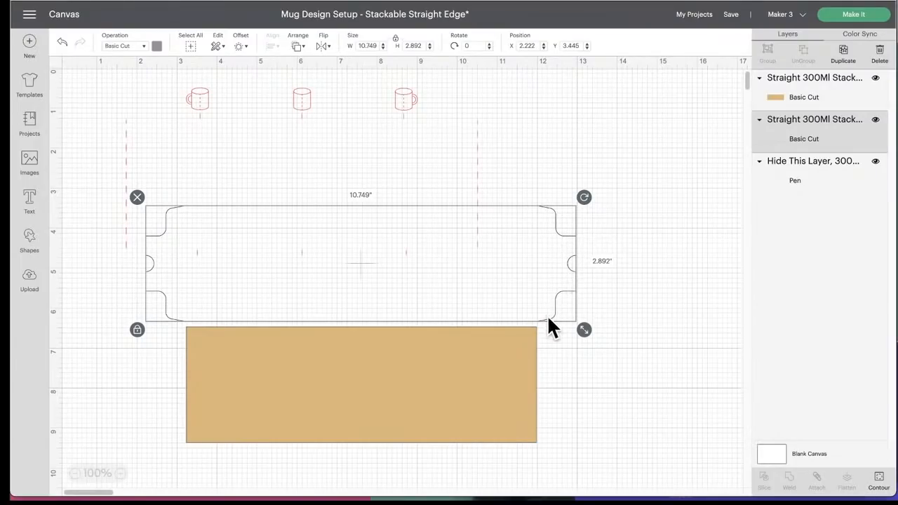
left_click(371, 404)
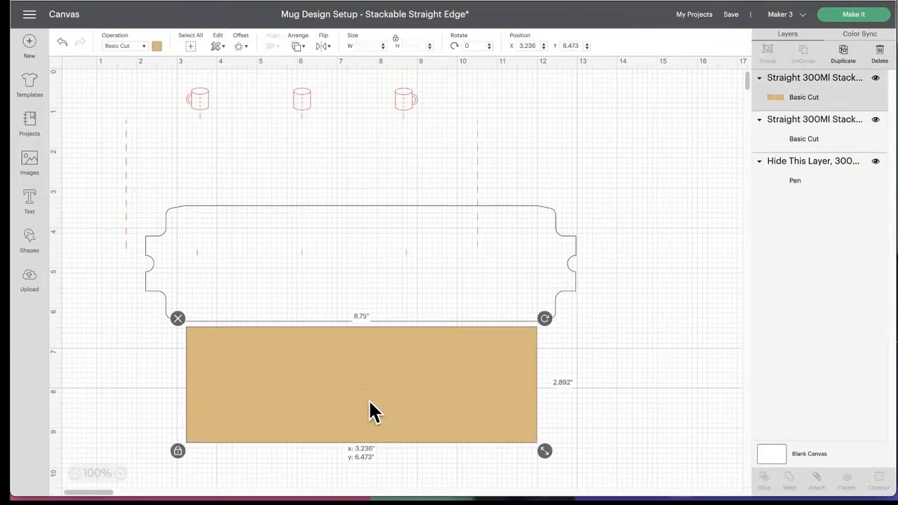
left_click_drag(370, 402, 381, 417)
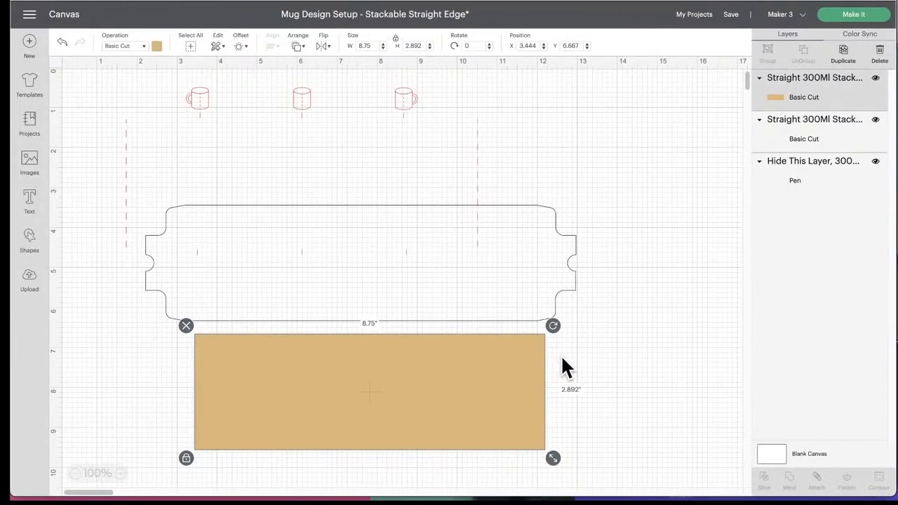
scroll(538, 407, "down", 1)
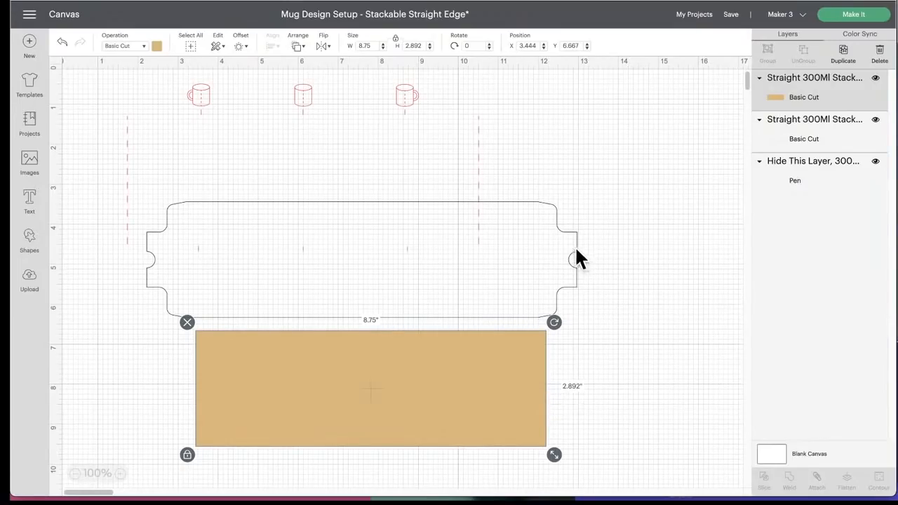
left_click_drag(575, 251, 577, 226)
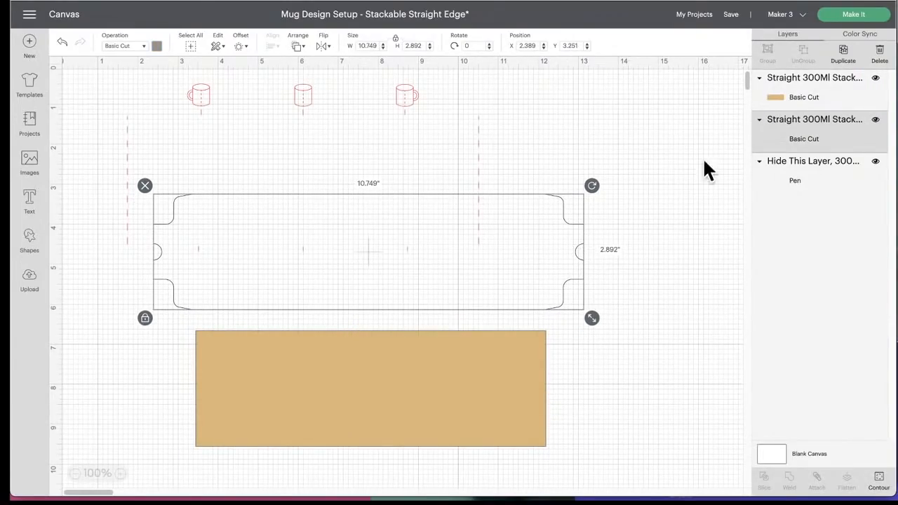
- Hide the wrap outline and the red mug guides, and move the tan rectangle up to about the 3-inch mark
left_click(875, 119)
left_click(400, 98)
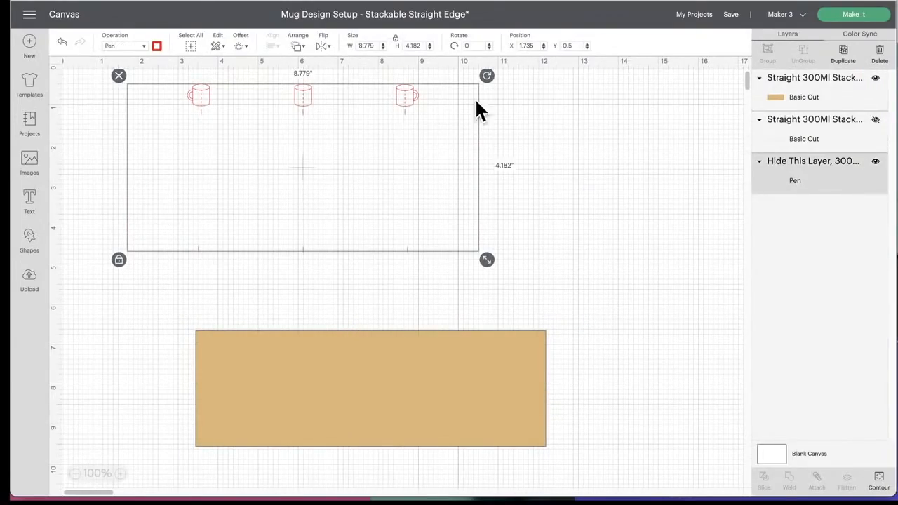
left_click(875, 161)
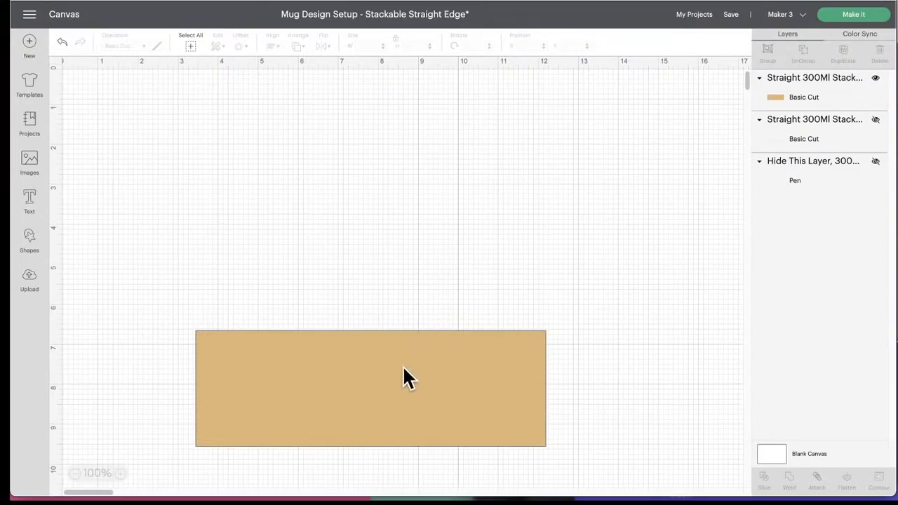
left_click_drag(407, 379, 408, 236)
- Show the red mug guides, position them over the tan rectangle at about X 3.388, Y 2.139, and hide them again
left_click(875, 161)
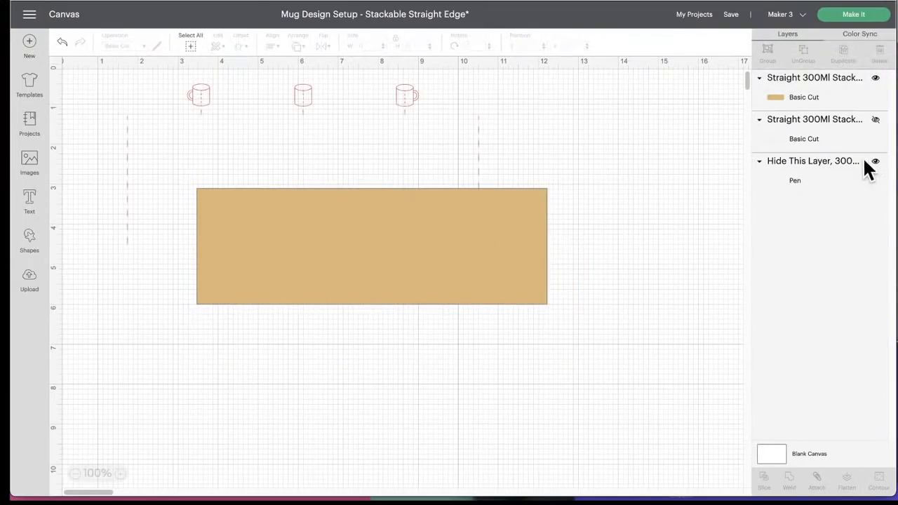
left_click_drag(306, 102, 372, 174)
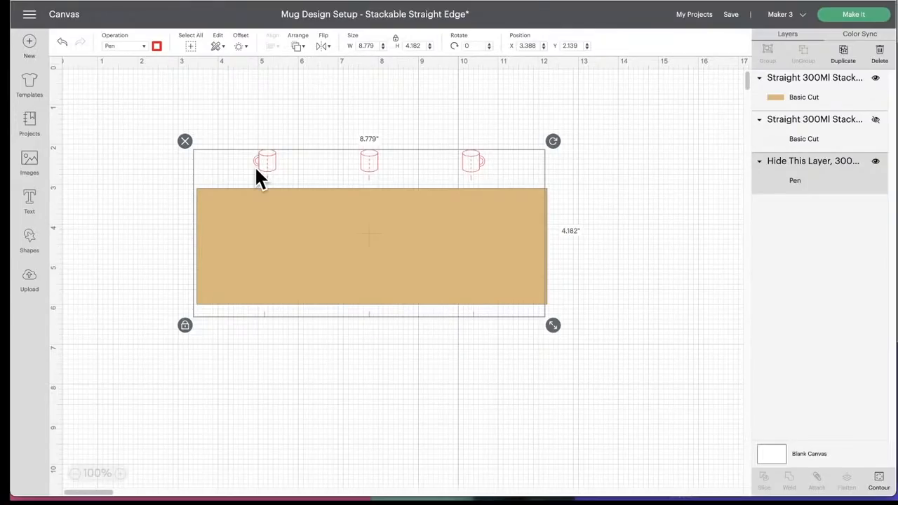
left_click(876, 162)
- Set the tan rectangle's operation to Standard Print Then Cut and move it to about X 3.417, Y 2.959
left_click(446, 232)
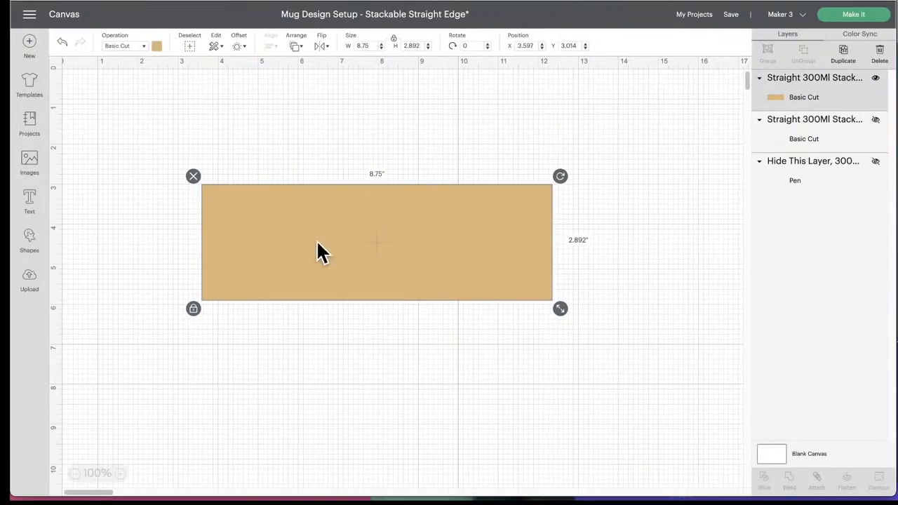
left_click(144, 46)
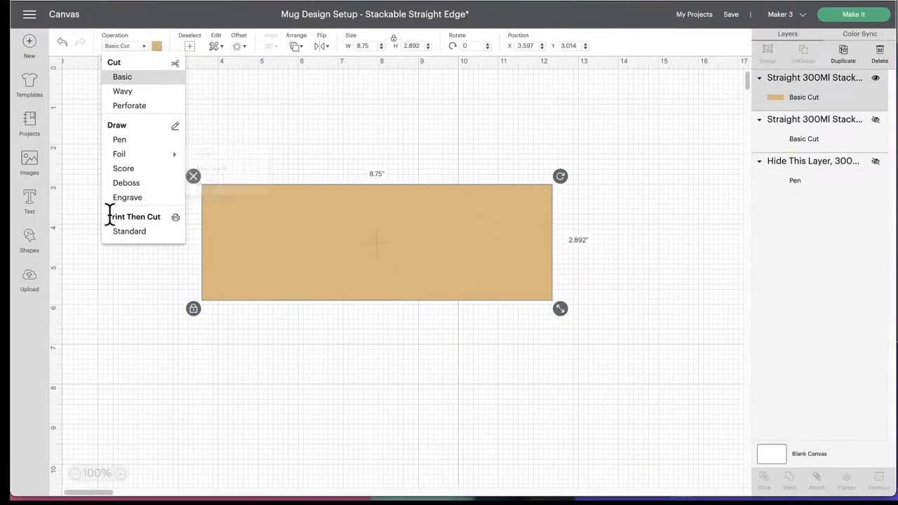
left_click(126, 234)
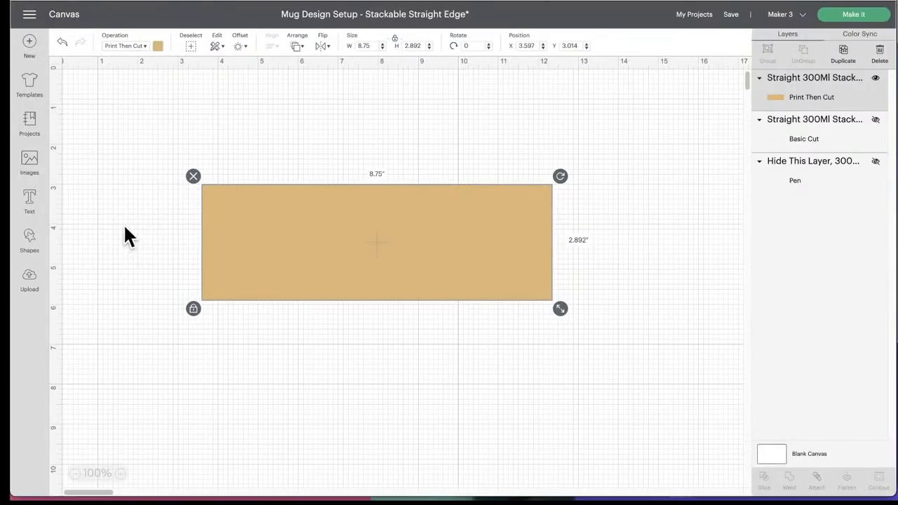
left_click_drag(314, 238, 307, 234)
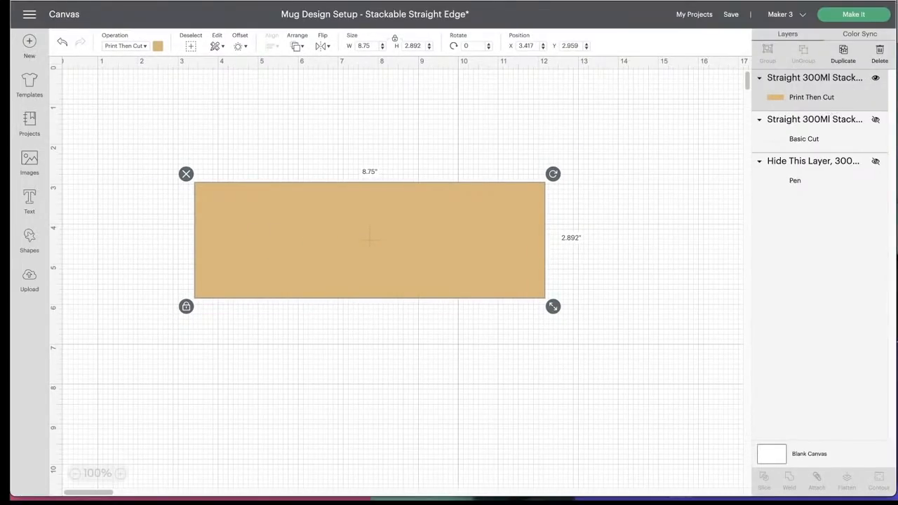
- Preview how the tan rectangle is laid out on the cutting mat and return to the canvas
left_click(849, 16)
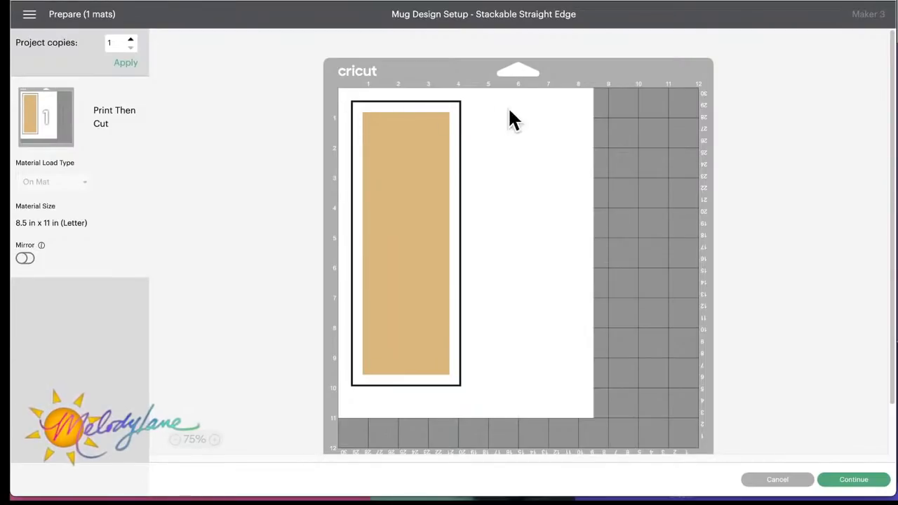
left_click(779, 482)
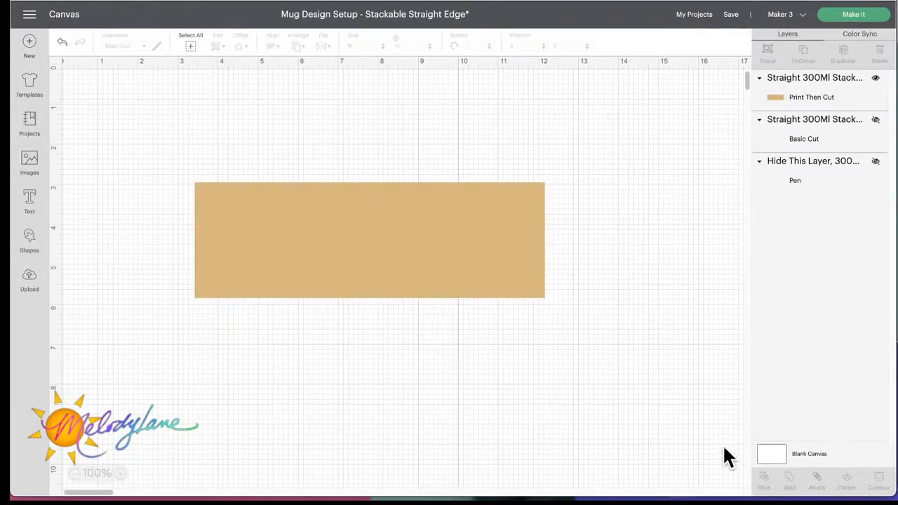
- Insert a star shape and move the tan rectangle aside to about X 7.569, Y 2.709
left_click_drag(426, 245, 419, 242)
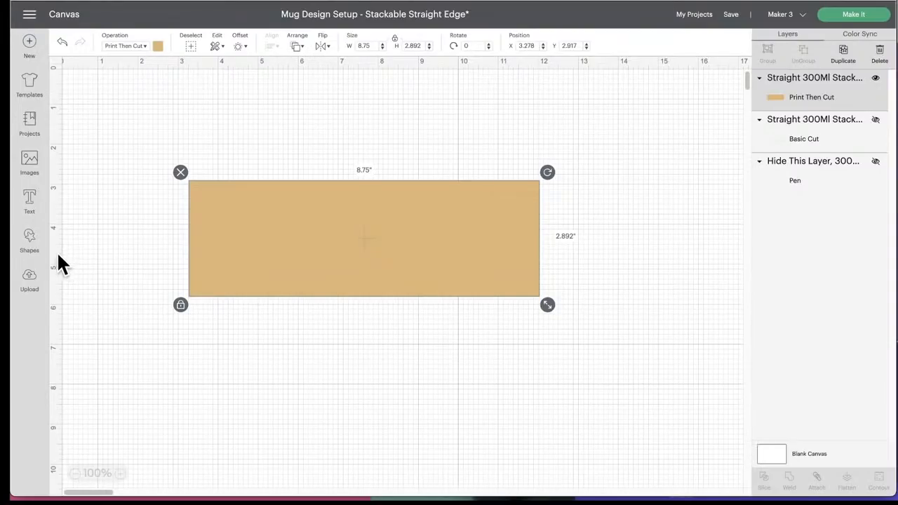
left_click(29, 240)
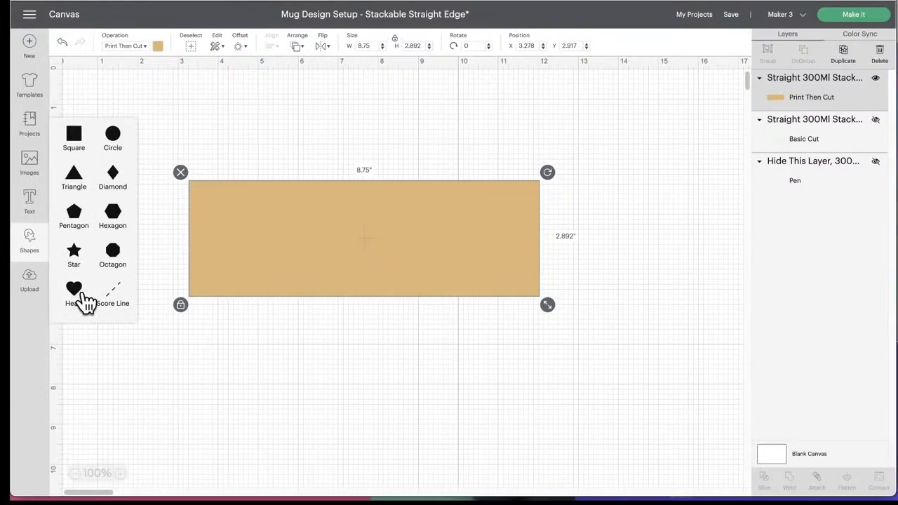
left_click(75, 258)
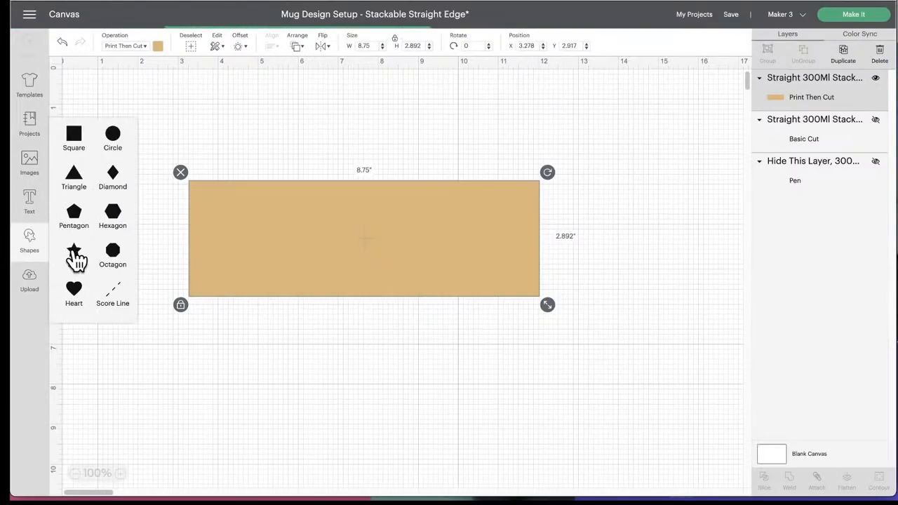
left_click_drag(276, 235, 427, 226)
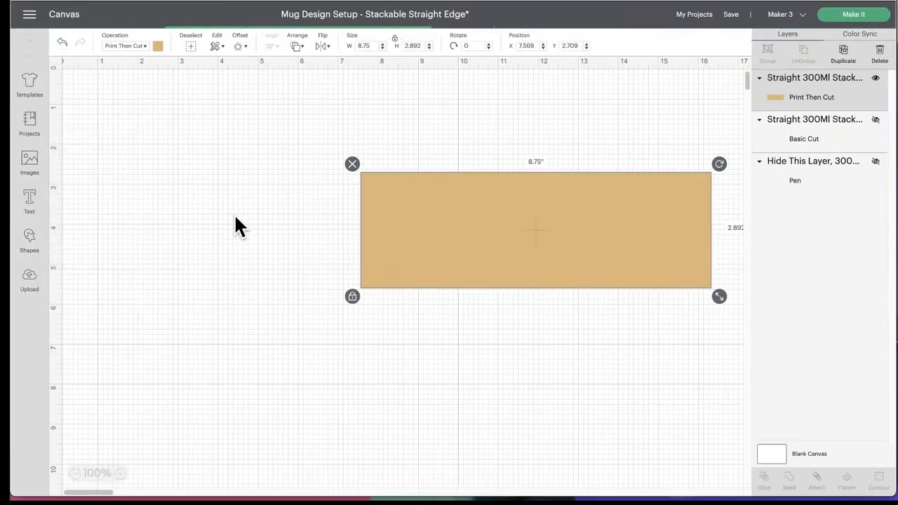
- Scale the star down to about 2.701 by 2.569 inches and place it at about X 2.458, Y 2.903
left_click_drag(175, 168, 227, 226)
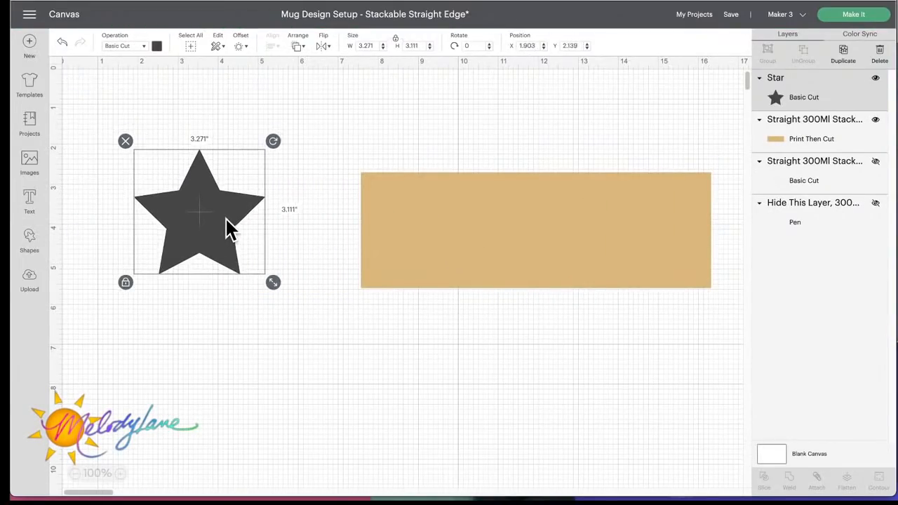
left_click_drag(274, 281, 249, 259)
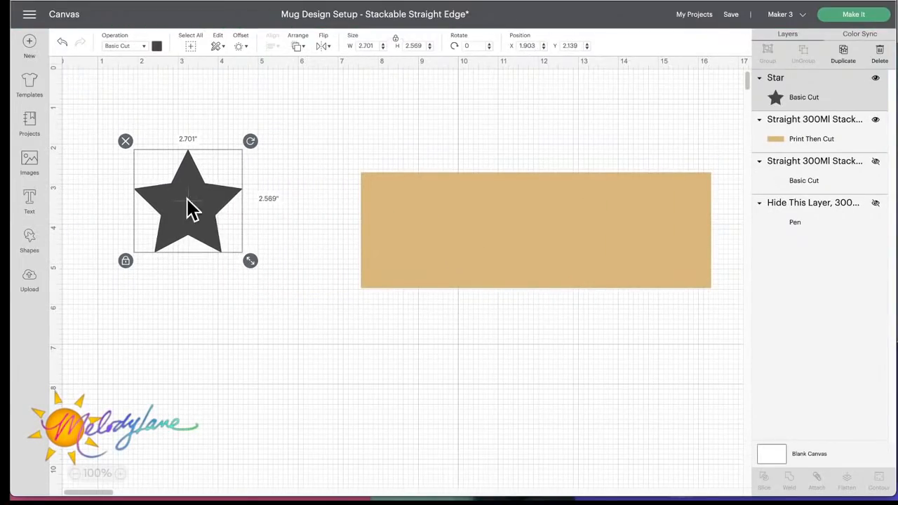
left_click_drag(190, 207, 205, 227)
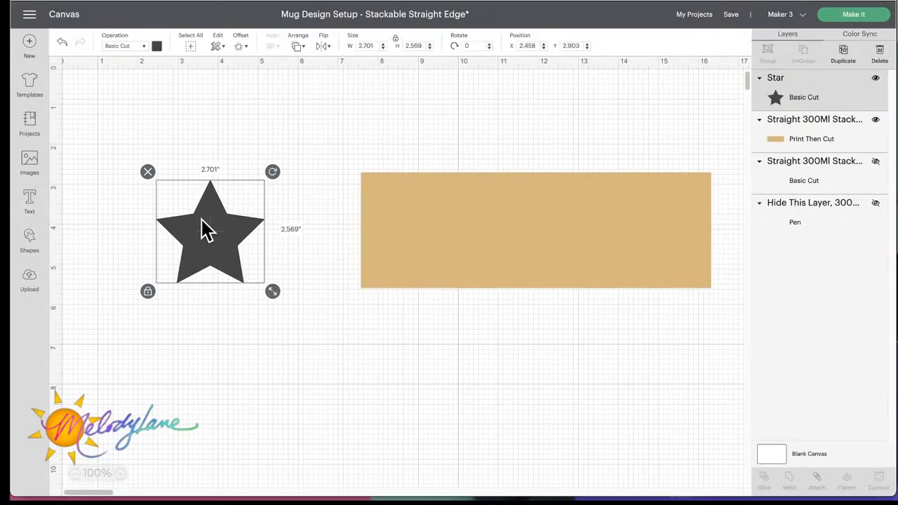
- Set the star's operation to Standard Print Then Cut
left_click(136, 47)
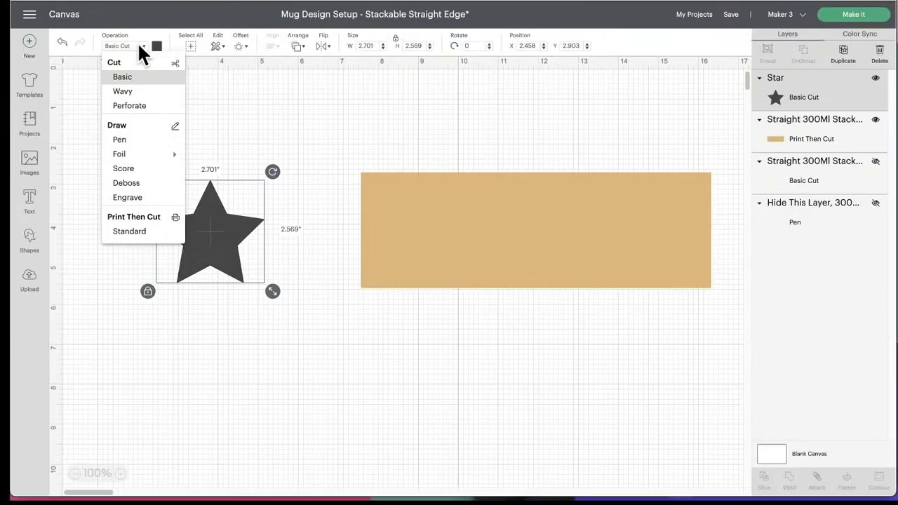
left_click(131, 232)
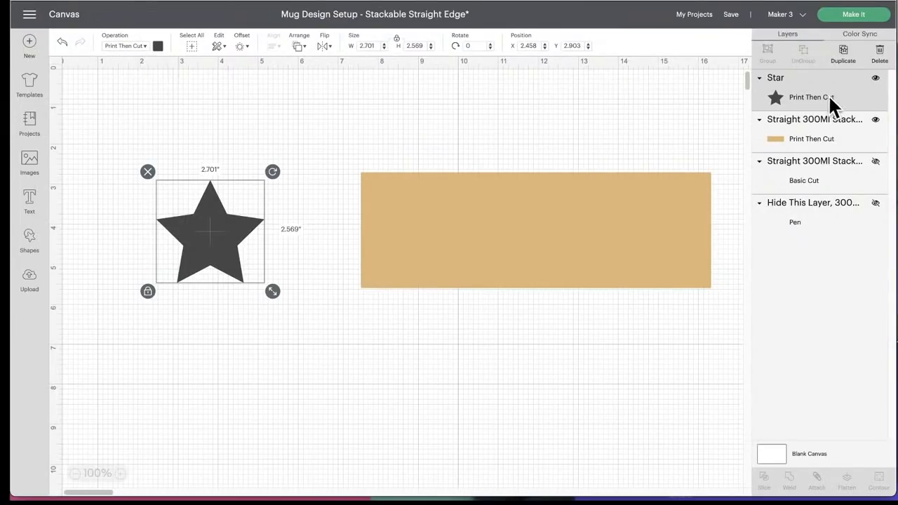
- Fill the star with the pattern photo of the bearded man in a black hat and glasses
left_click(160, 46)
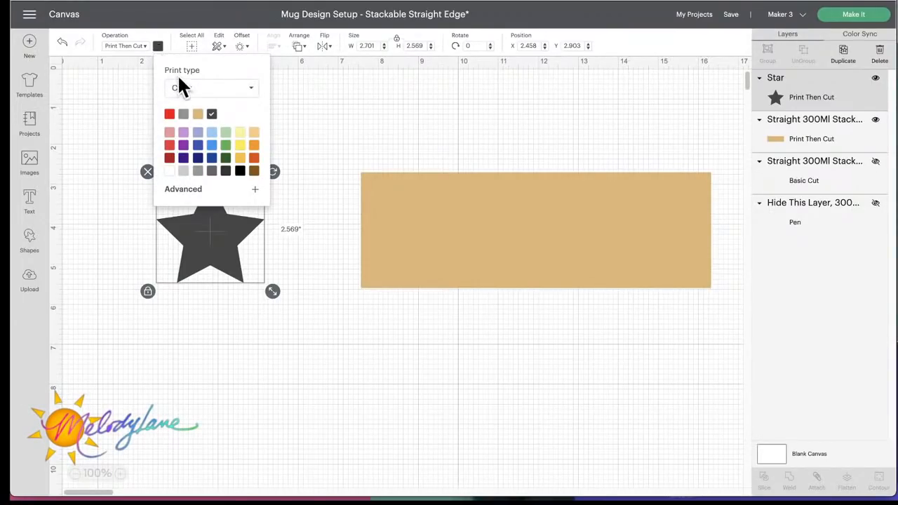
left_click(251, 95)
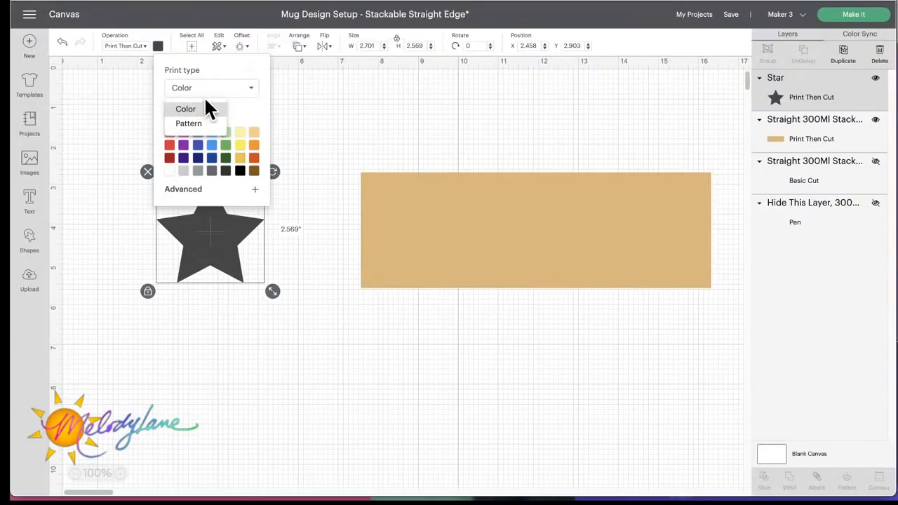
left_click(189, 124)
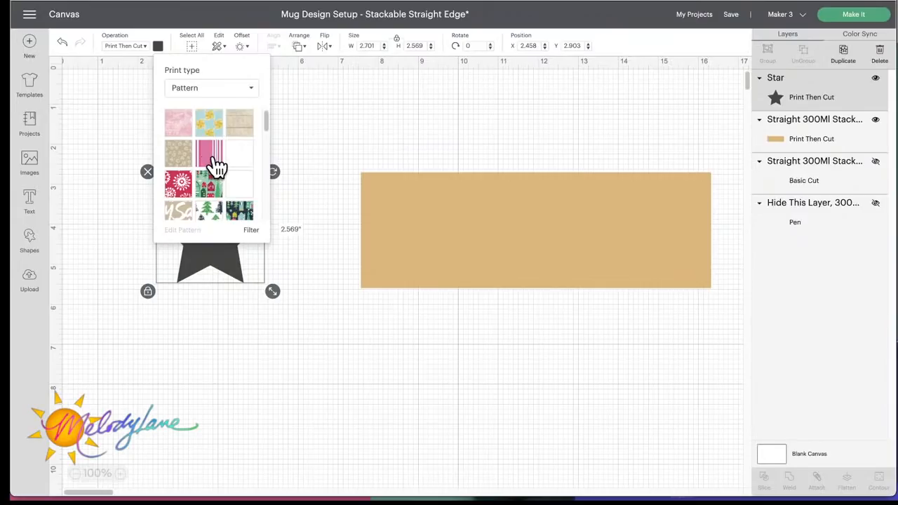
scroll(218, 167, "down", 10)
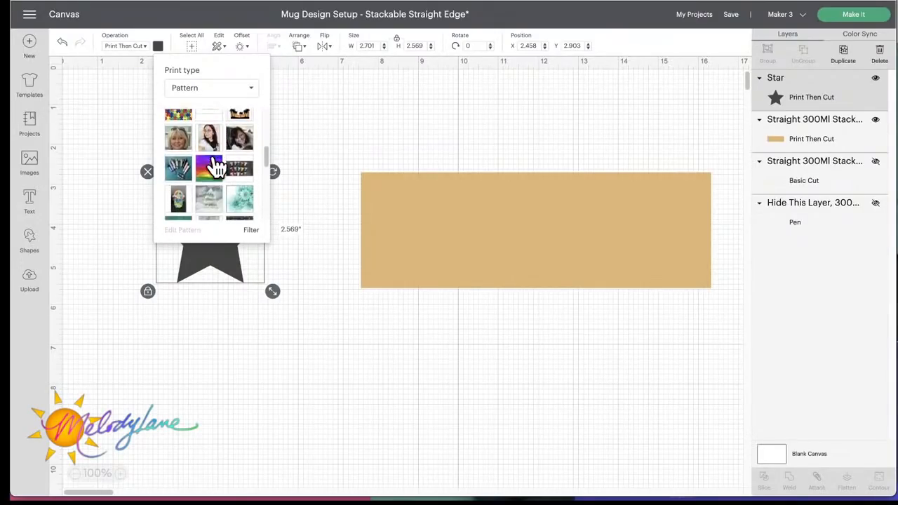
scroll(216, 163, "down", 10)
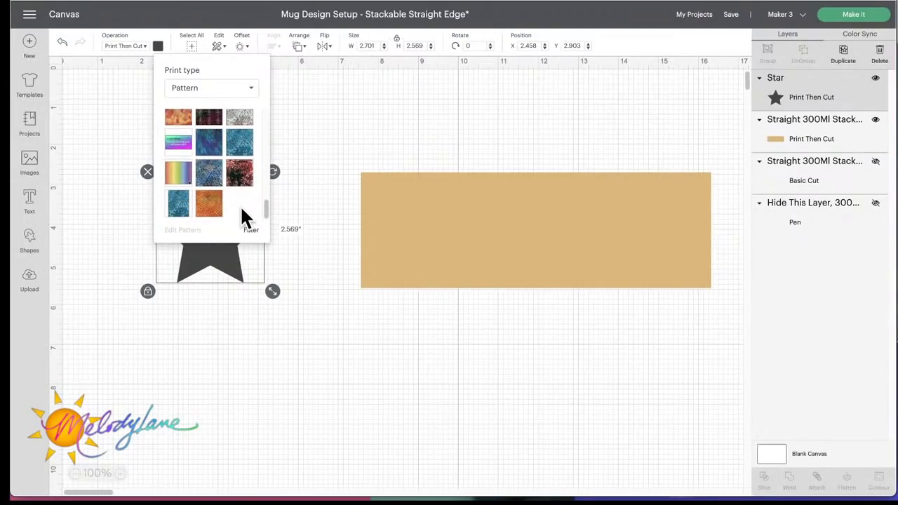
scroll(238, 206, "up", 8)
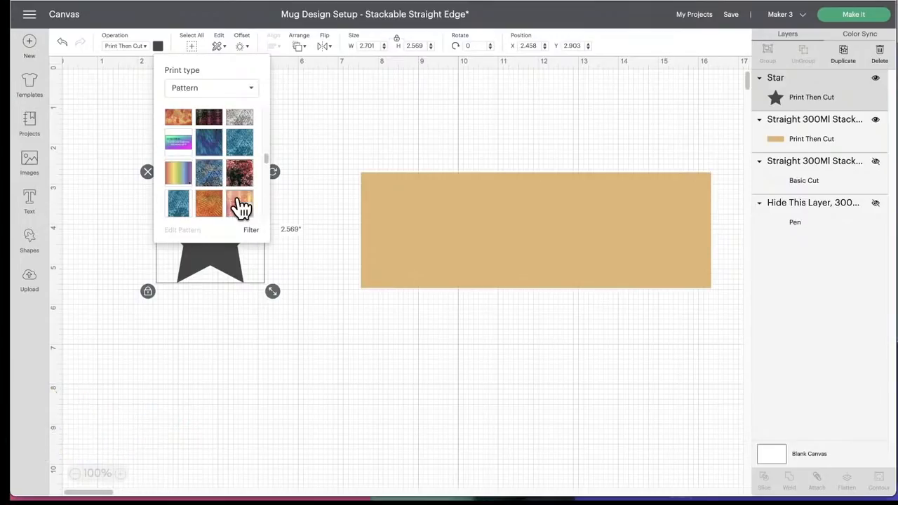
scroll(237, 200, "down", 10)
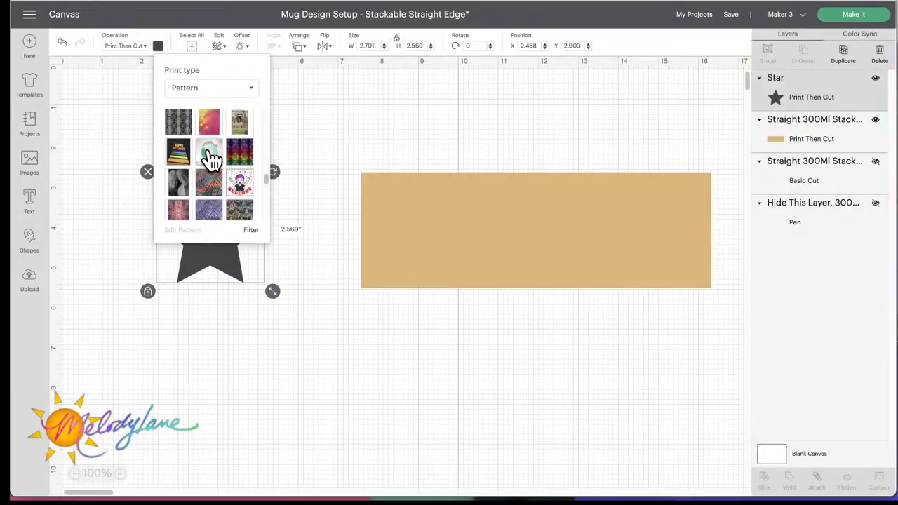
left_click(288, 223)
left_click(207, 249)
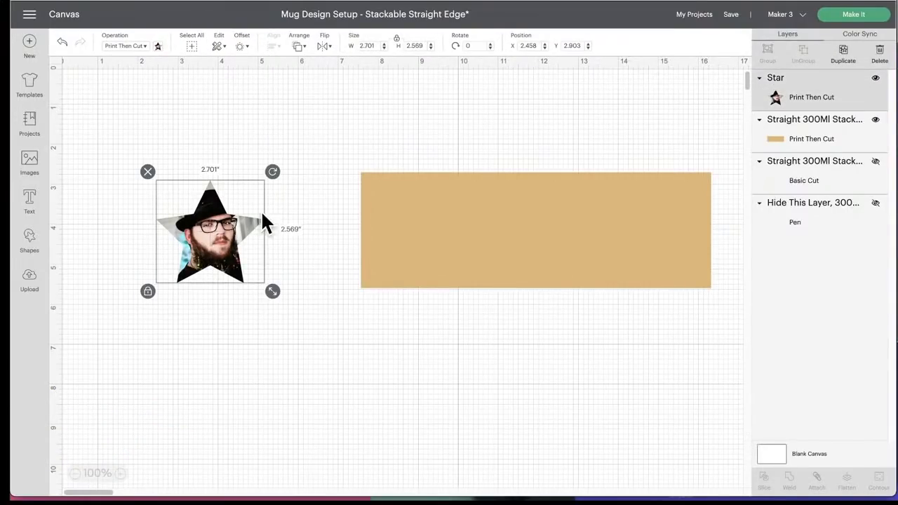
- Edit the star's photo pattern to a horizontal offset of 11, trying a scale of 271 and returning it to 100
left_click(159, 46)
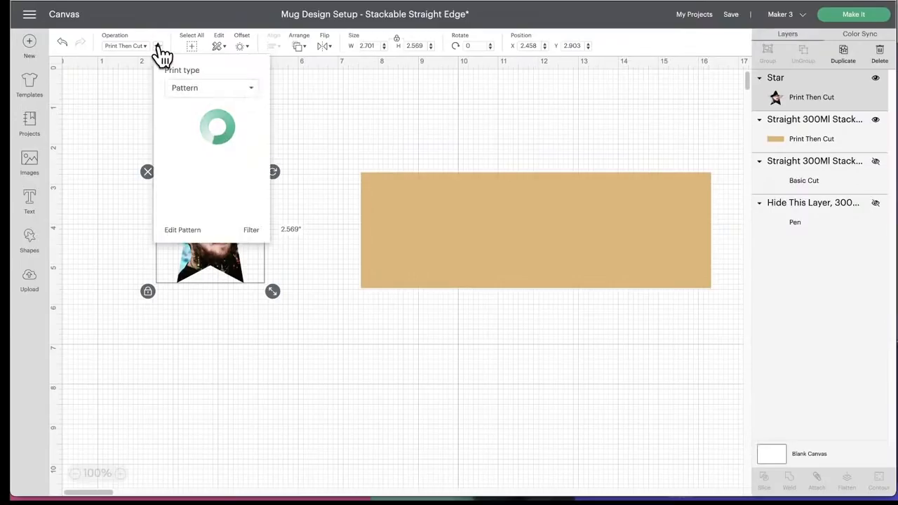
left_click(178, 232)
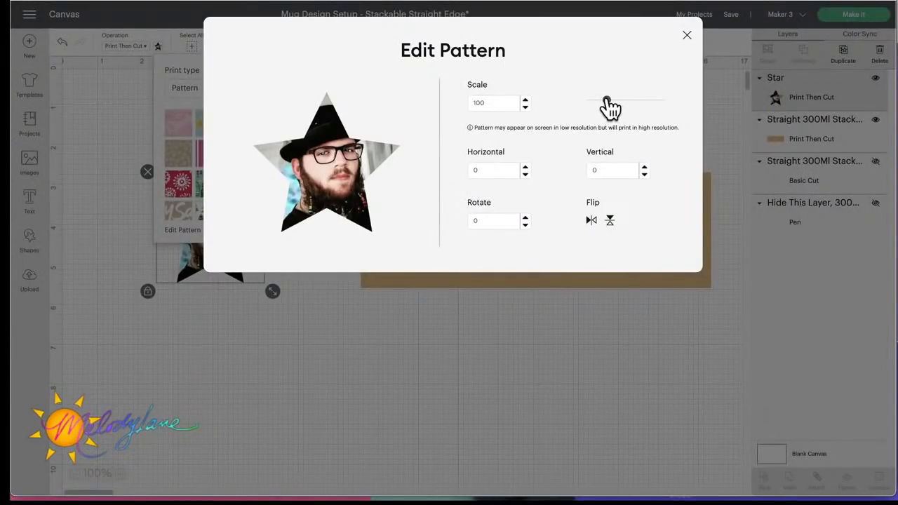
left_click_drag(608, 102, 635, 110)
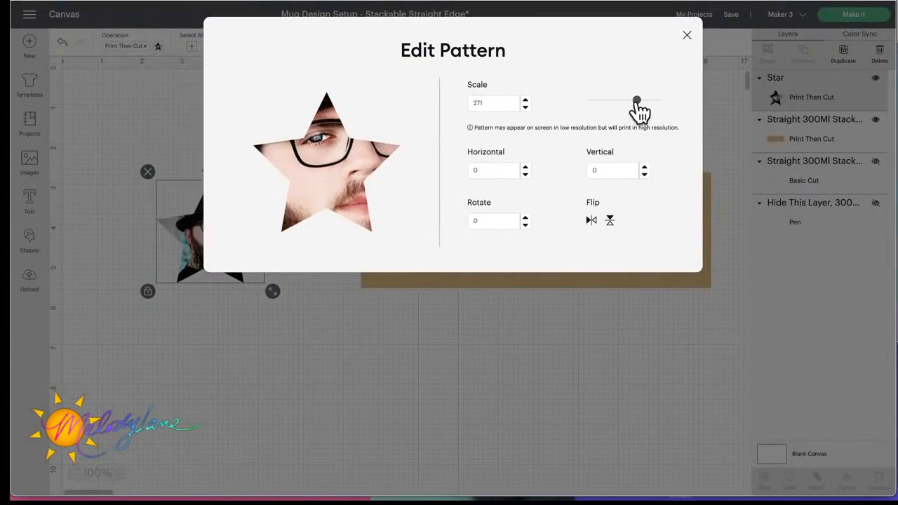
left_click(525, 167)
left_click(525, 167)
left_click(526, 167)
left_click(525, 167)
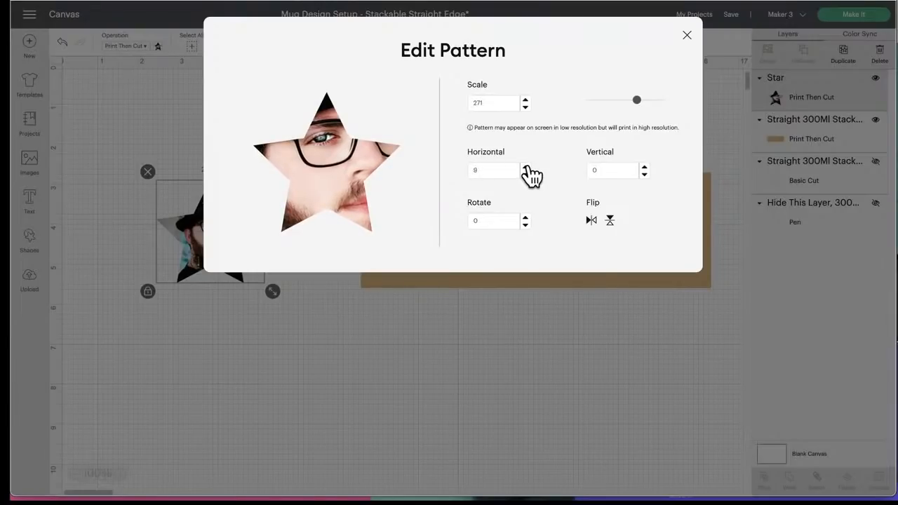
left_click(526, 167)
left_click(525, 167)
left_click_drag(636, 101, 607, 102)
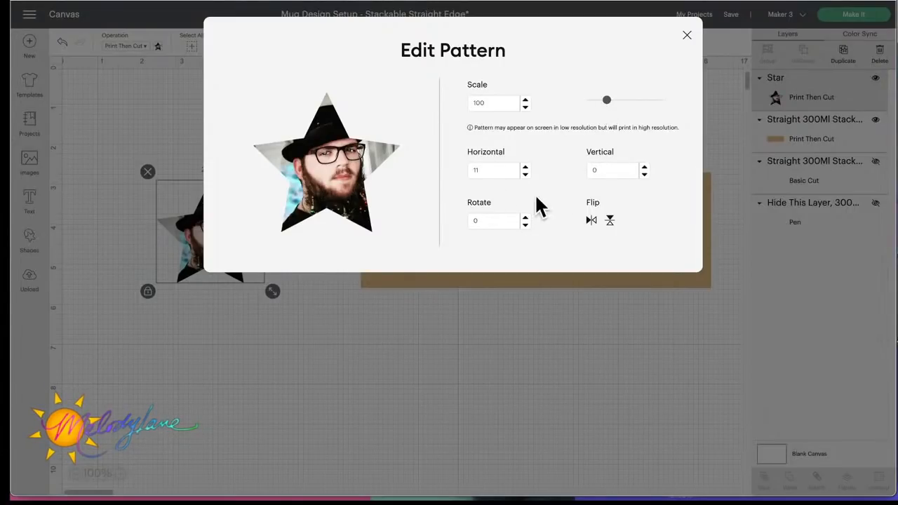
- Try flipping the star's photo pattern horizontally and vertically, restoring its original orientation each time
left_click(591, 220)
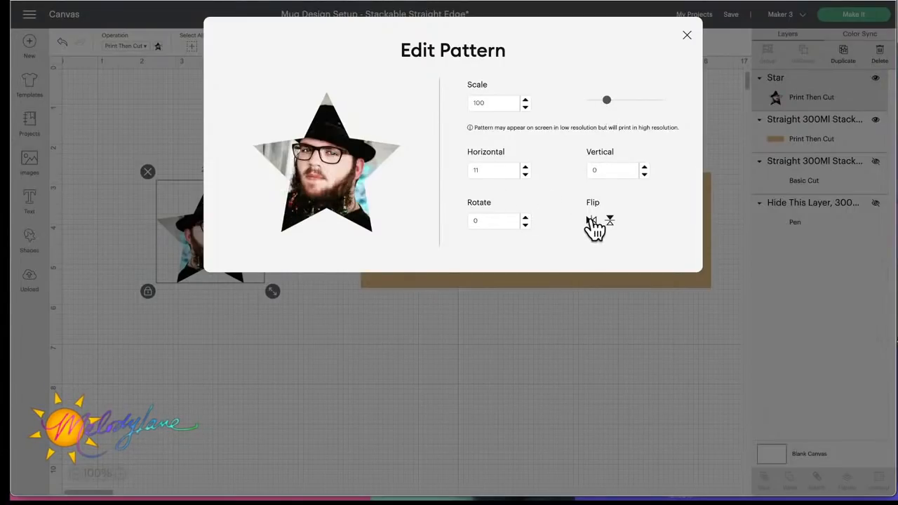
left_click(591, 220)
left_click(610, 220)
left_click(610, 220)
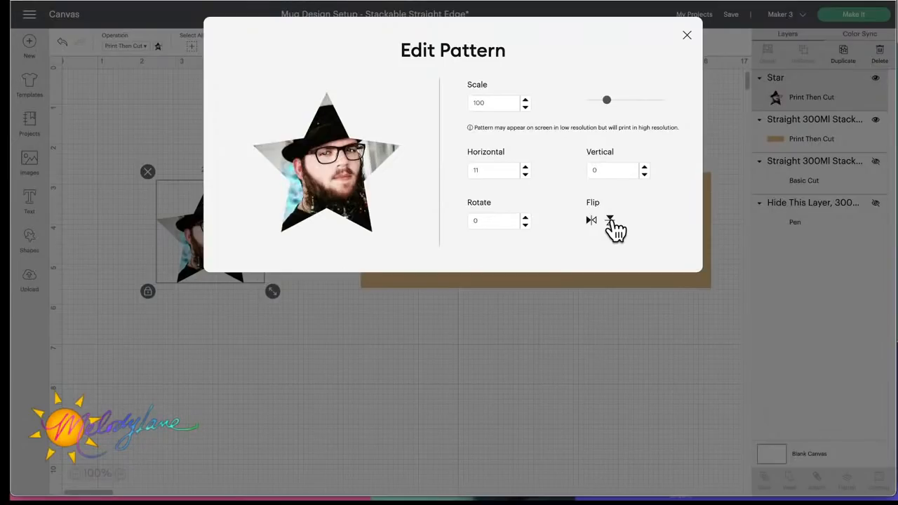
- Rotate the star's photo pattern to 5 and place the star on the tan rectangle at about X 13.153, Y 2.819
left_click(525, 218)
left_click(524, 218)
left_click(525, 218)
left_click(524, 217)
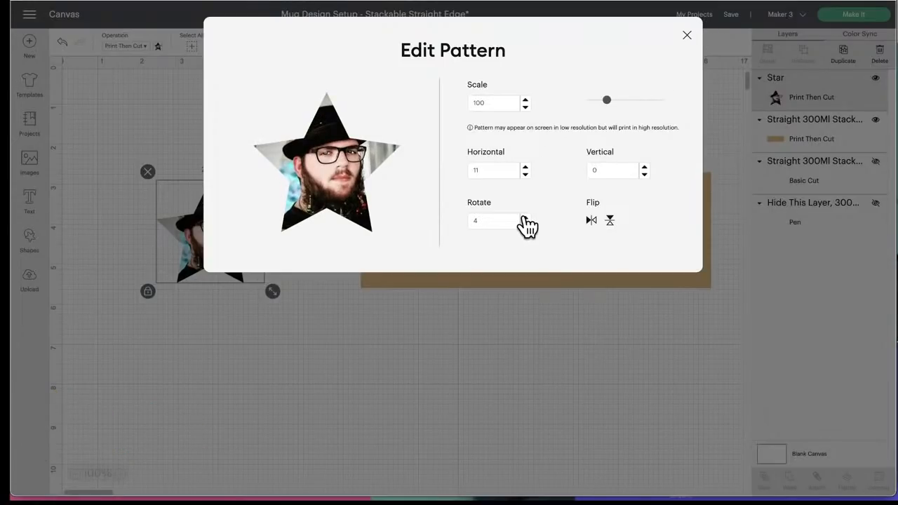
left_click(525, 217)
left_click(685, 36)
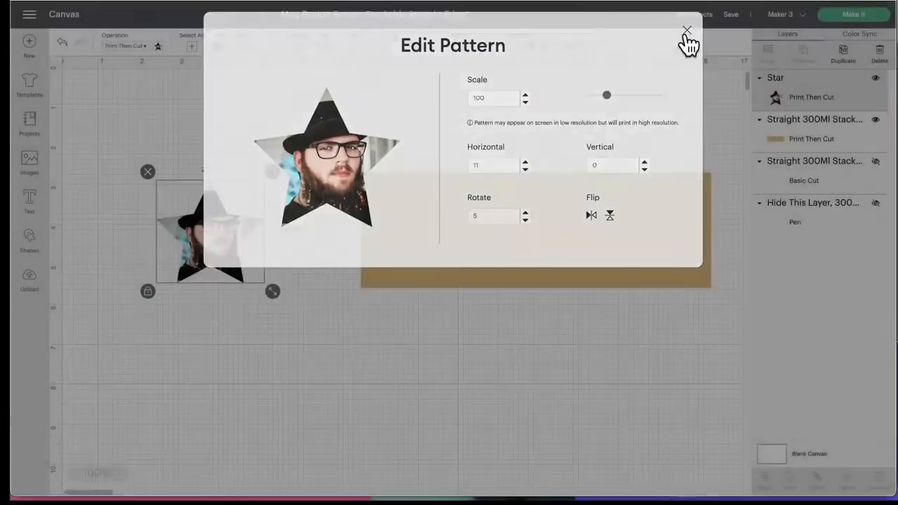
left_click_drag(231, 232, 644, 221)
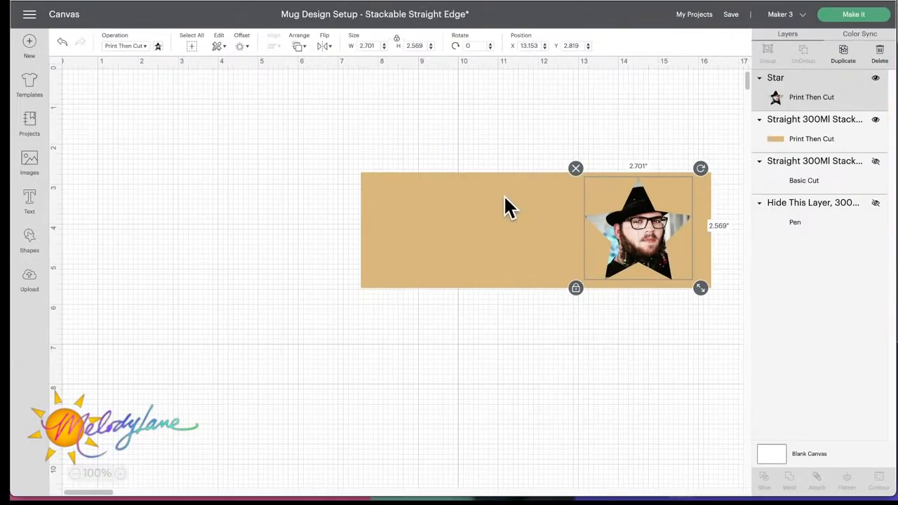
- Fill the tan rectangle with the rainbow-coloured painted sky pattern
left_click(435, 207)
left_click(158, 46)
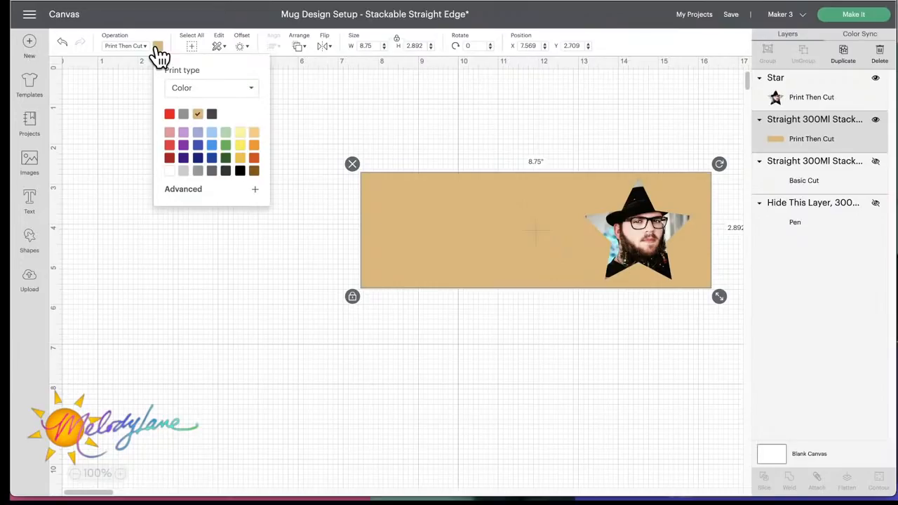
left_click(245, 90)
left_click(189, 124)
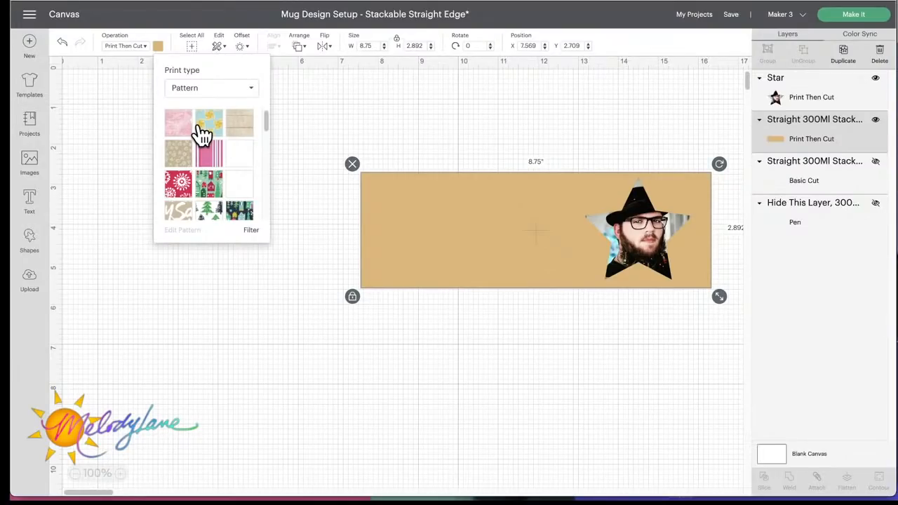
scroll(224, 189, "down", 2)
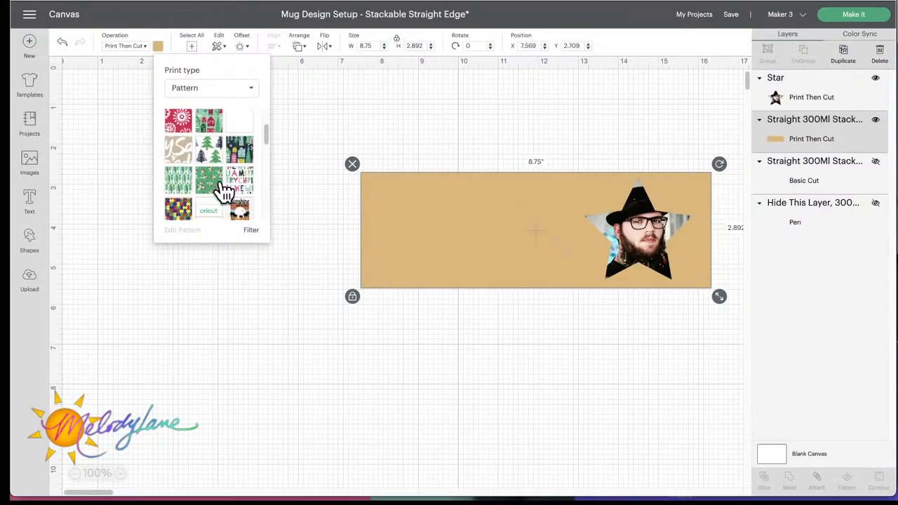
scroll(223, 189, "down", 3)
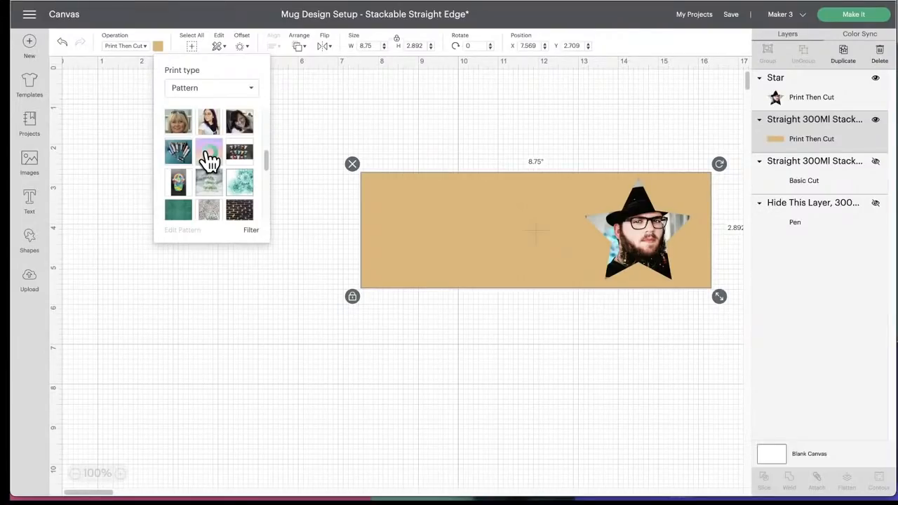
left_click(209, 154)
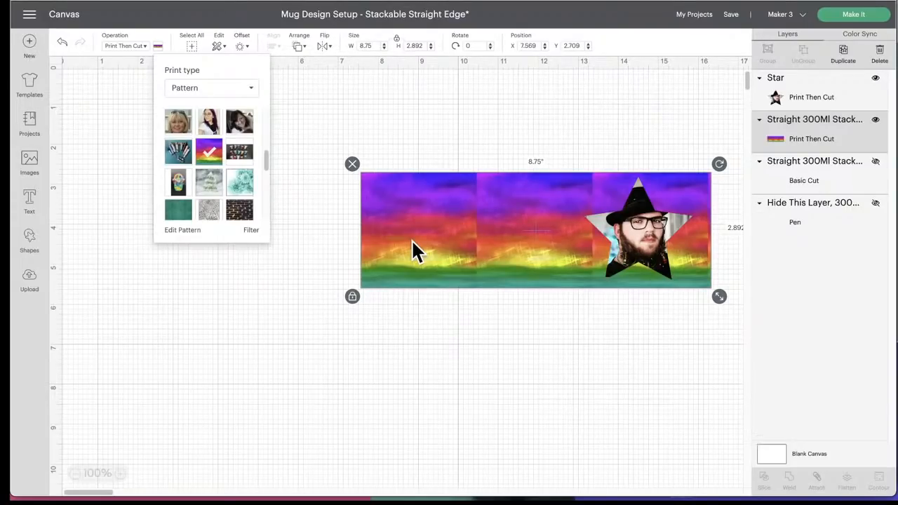
- Edit the rectangle's rainbow pattern to a scale of 368, a horizontal offset of -32 and a vertical offset of -27
left_click(185, 230)
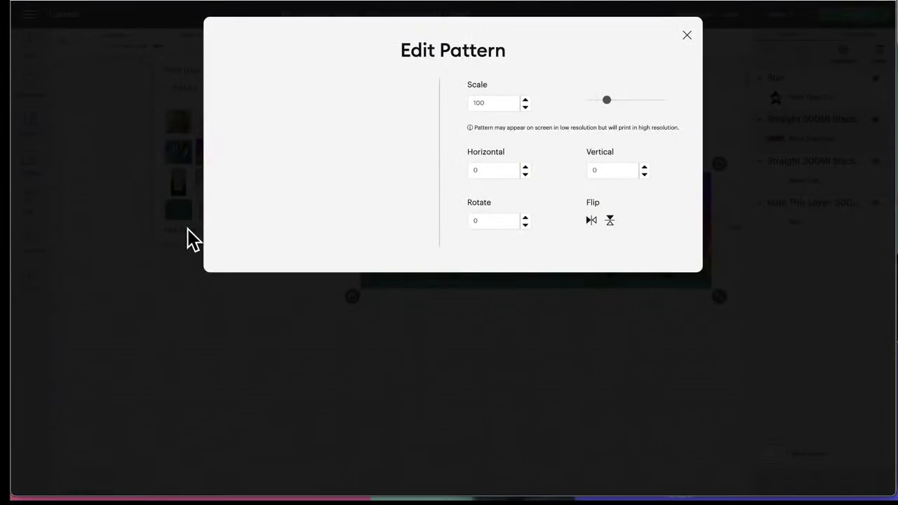
left_click_drag(607, 100, 654, 100)
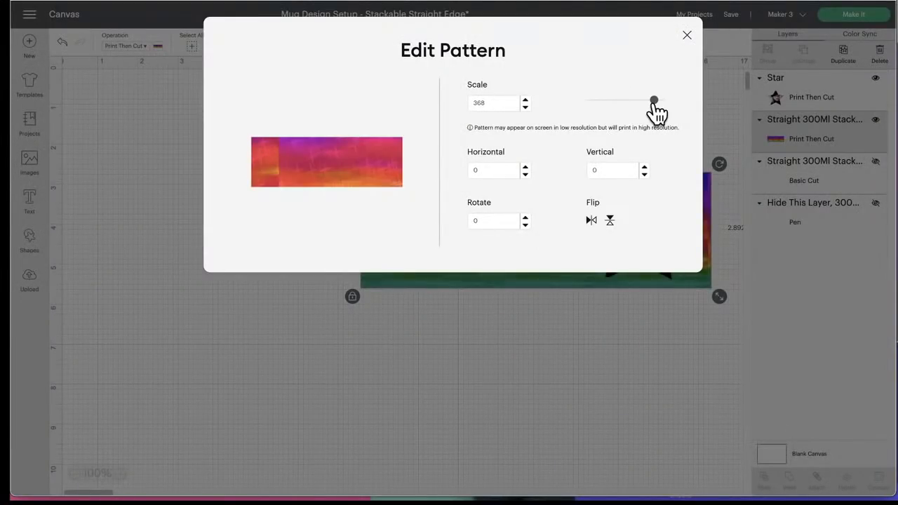
left_click(525, 175)
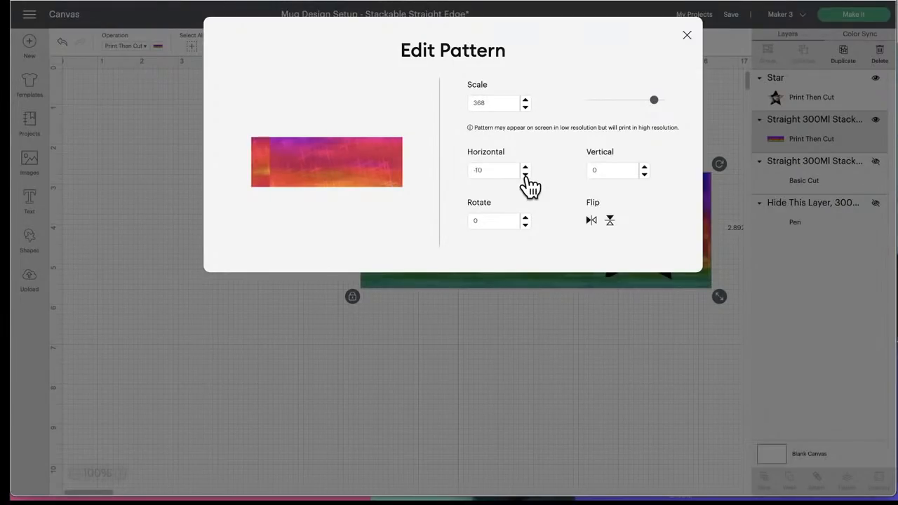
left_click(526, 175)
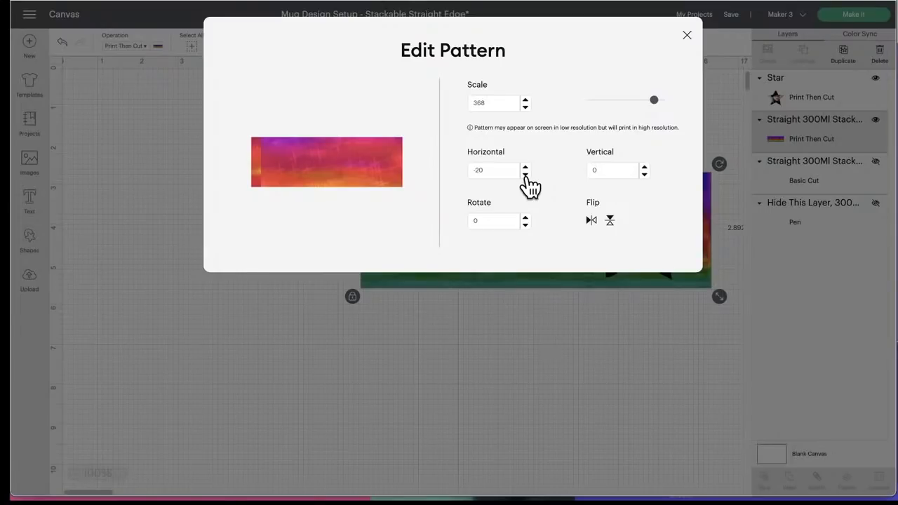
left_click(526, 175)
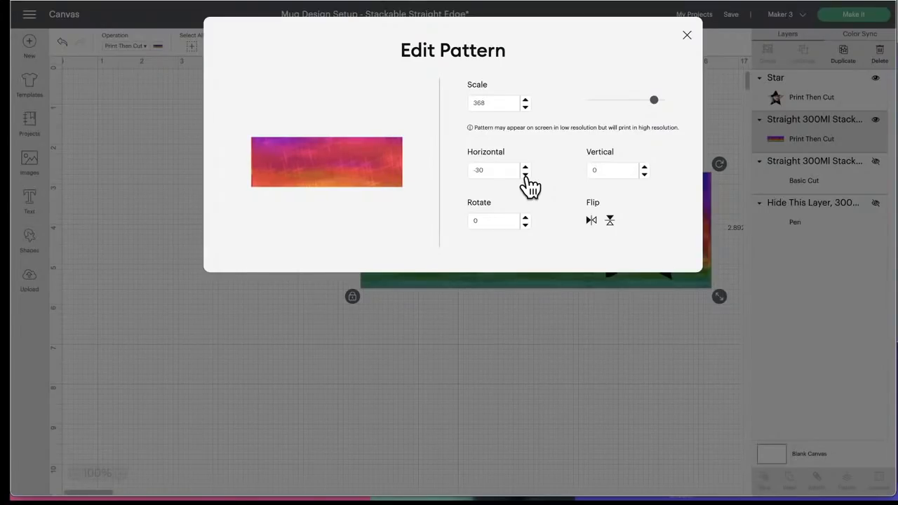
left_click(525, 175)
left_click(643, 175)
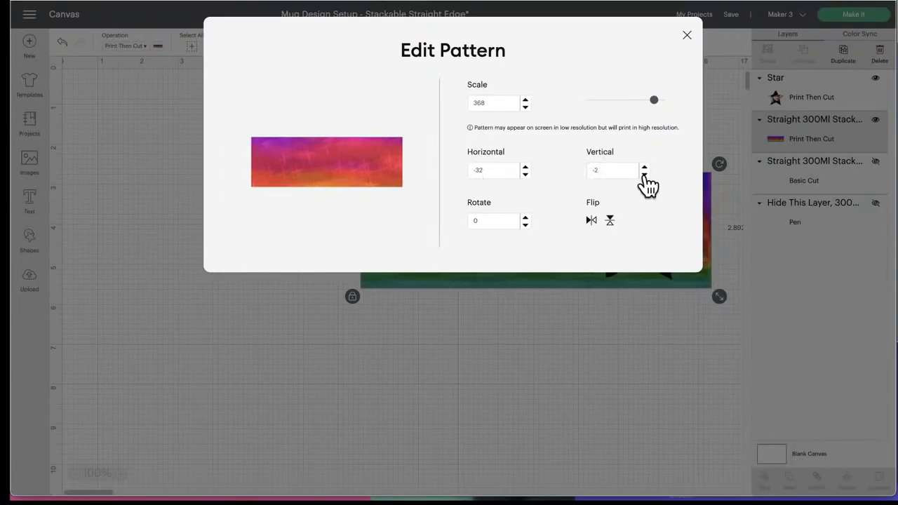
left_click(643, 175)
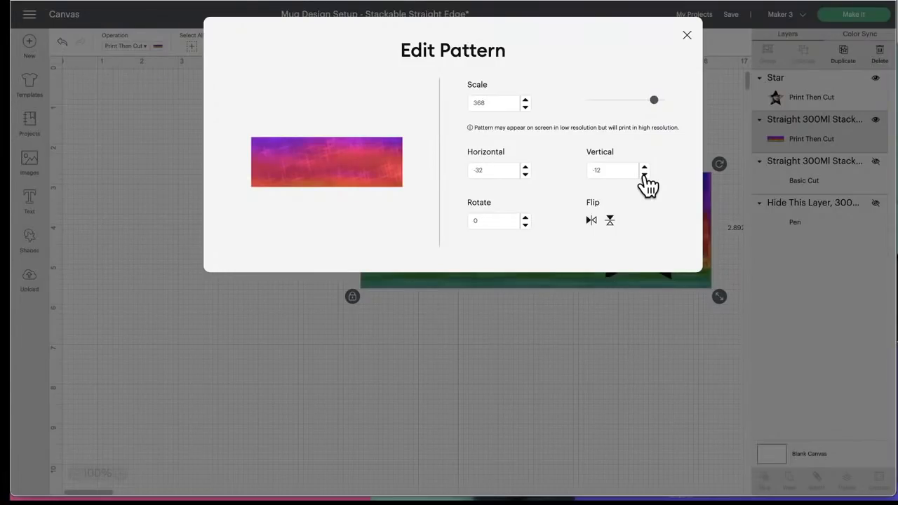
left_click(644, 175)
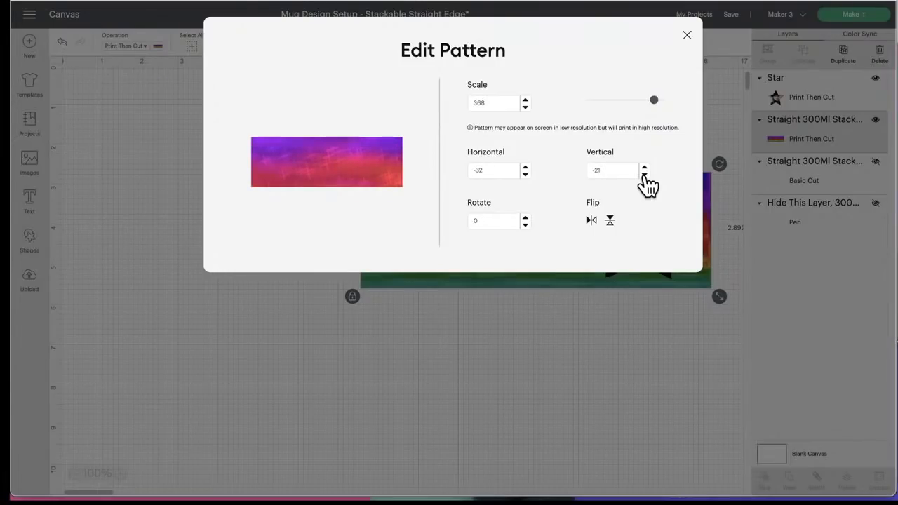
left_click(644, 175)
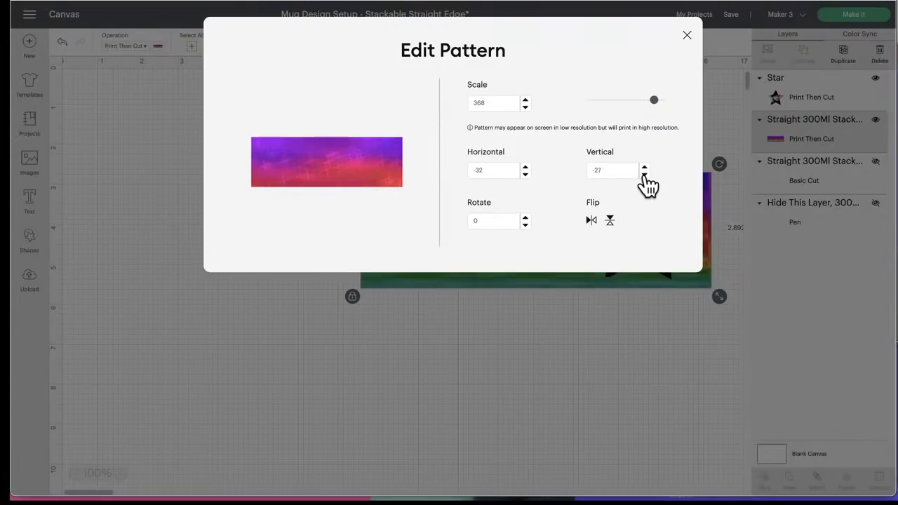
- Edit the rectangle's rainbow pattern again, setting its scale to 375 and its vertical offset to 35
left_click(160, 55)
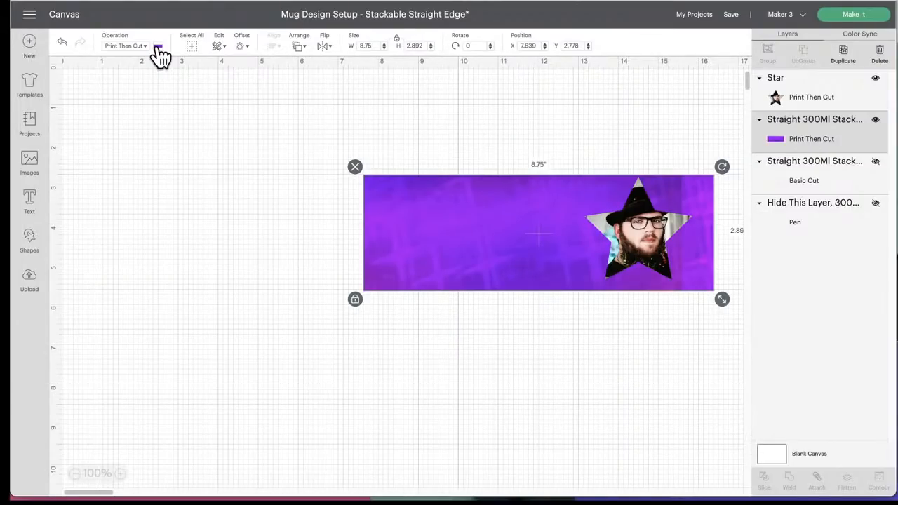
left_click(158, 47)
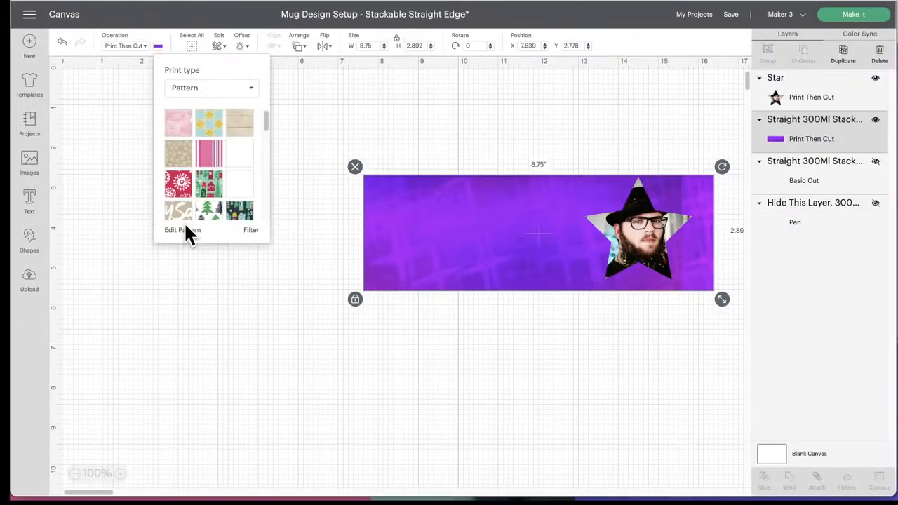
left_click(185, 229)
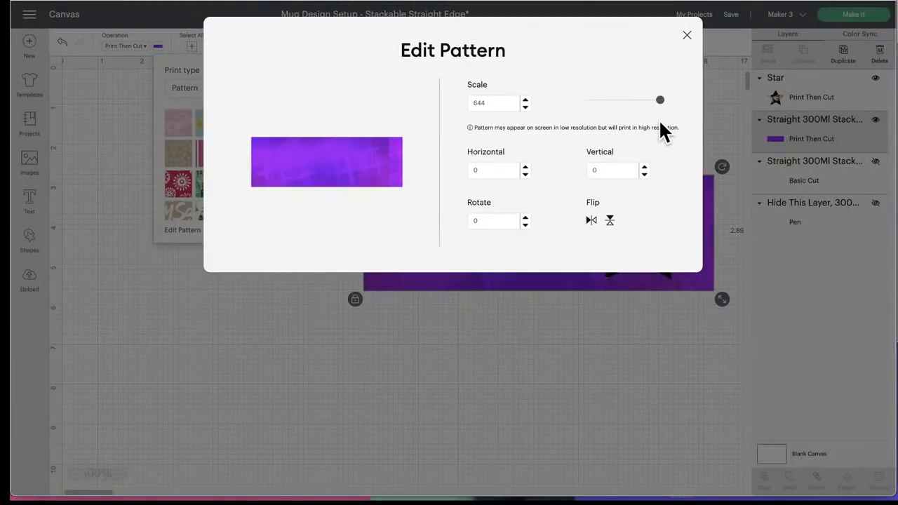
mouse_move(660, 99)
left_mouse_down()
mouse_move(637, 100)
mouse_move(655, 100)
left_mouse_up()
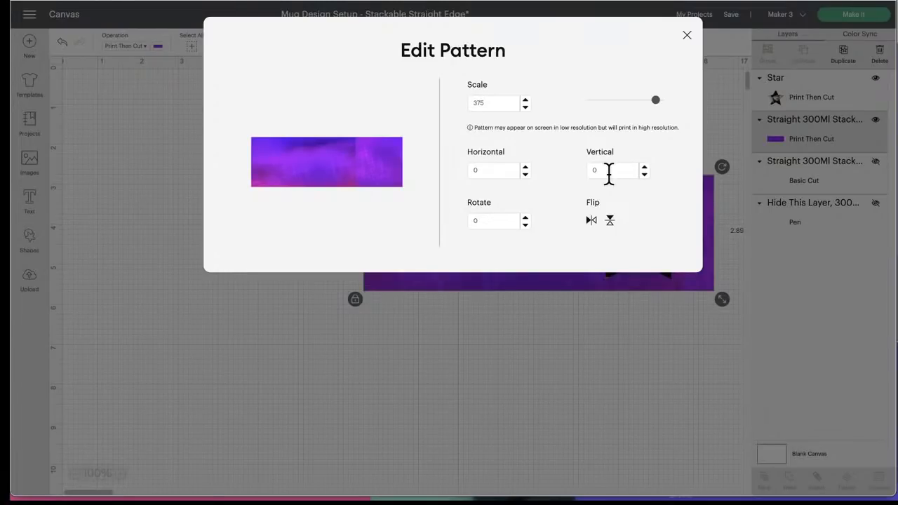
left_click(644, 174)
left_click(644, 174)
left_click(644, 174)
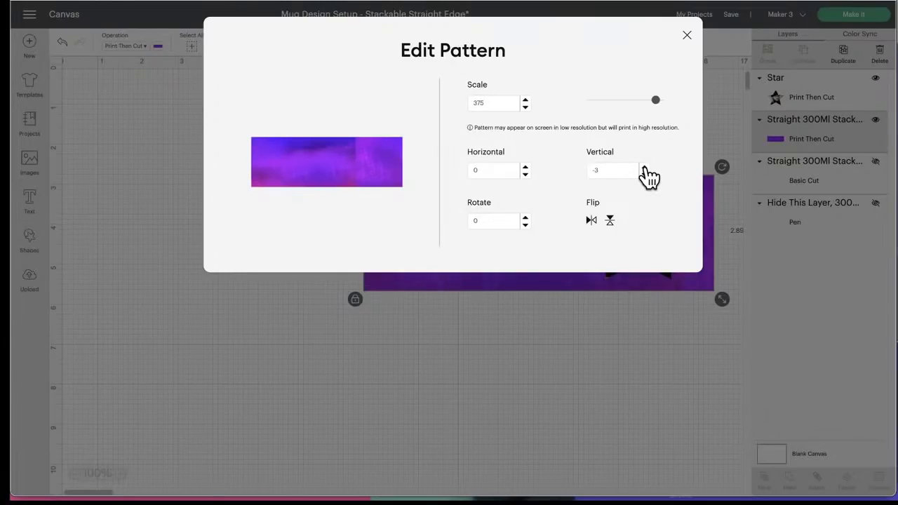
scroll(644, 171, "up", 11)
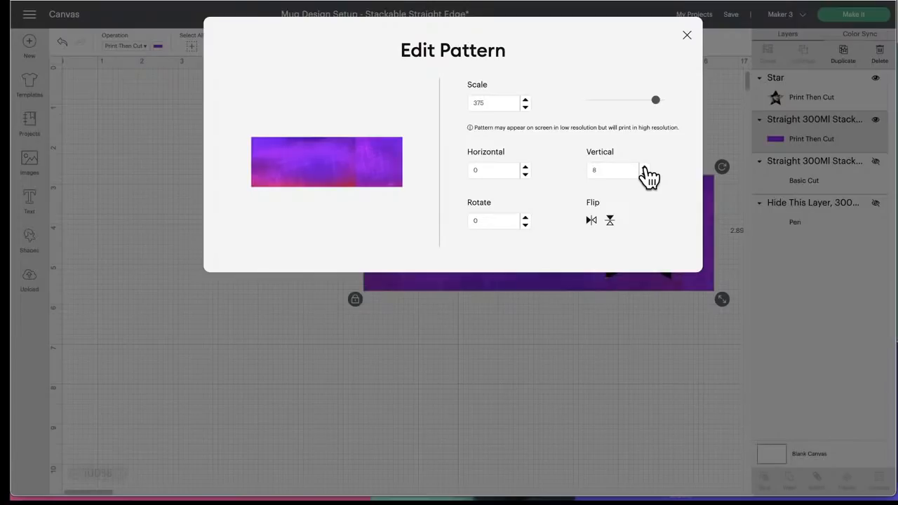
scroll(644, 171, "up", 8)
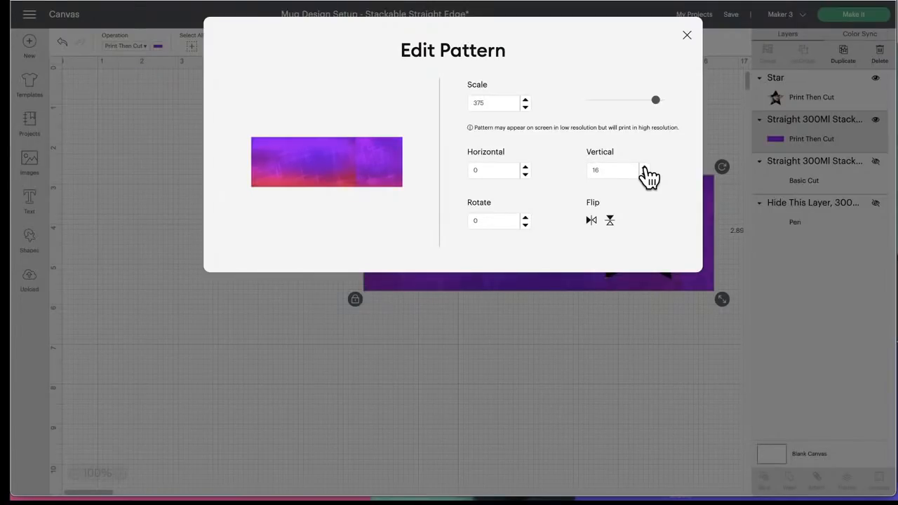
scroll(648, 178, "up", 10)
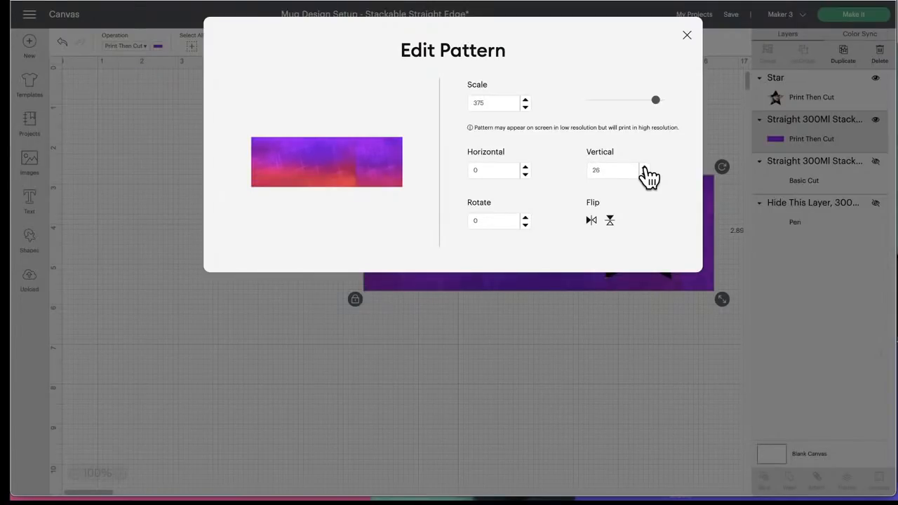
scroll(644, 170, "up", 9)
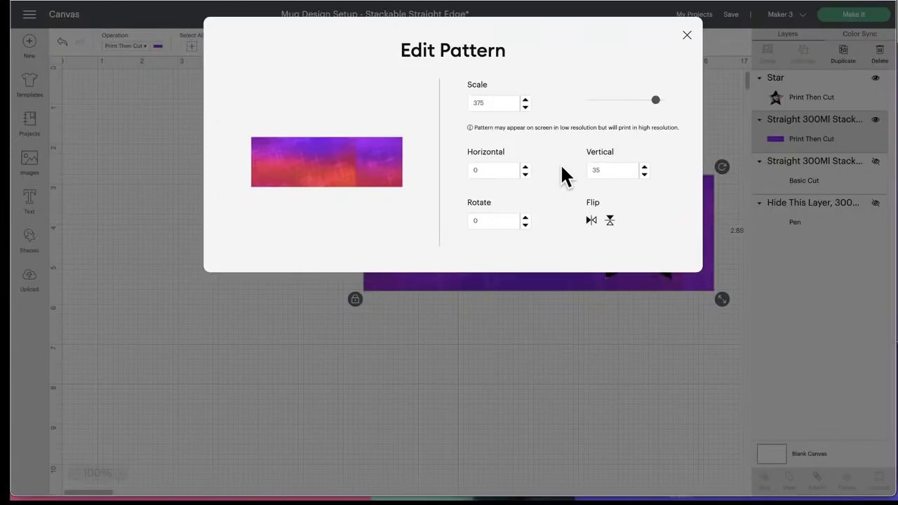
- Increase the rainbow pattern's horizontal offset beyond 16 and reposition the rectangle at about X 7.542, Y 2.778
scroll(525, 169, "up", 7)
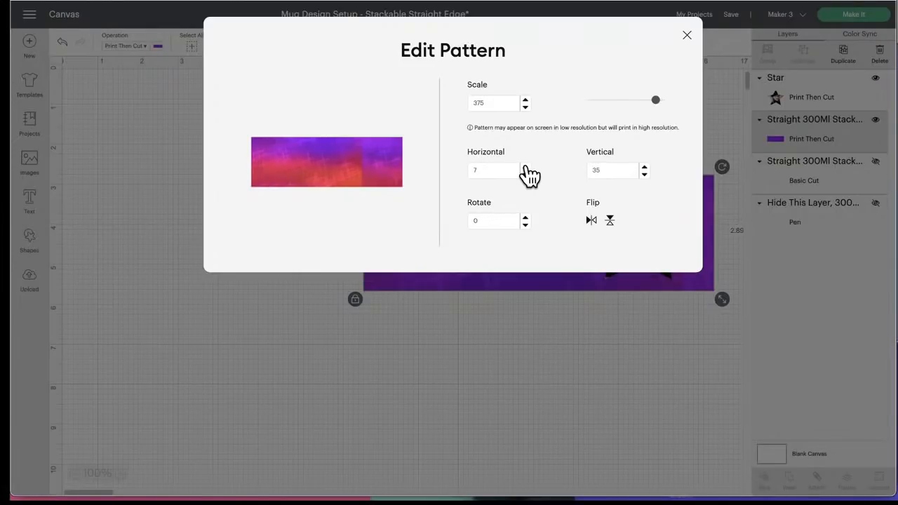
scroll(529, 176, "up", 9)
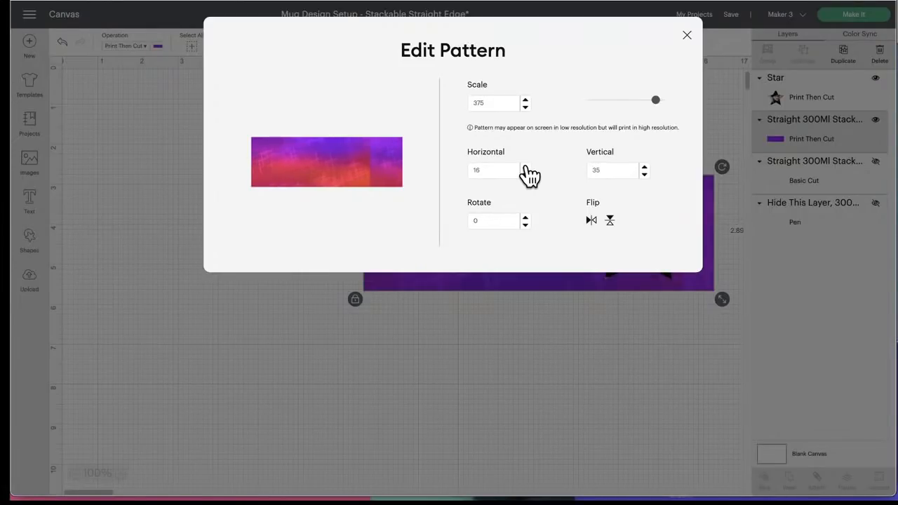
scroll(529, 179, "up", 20)
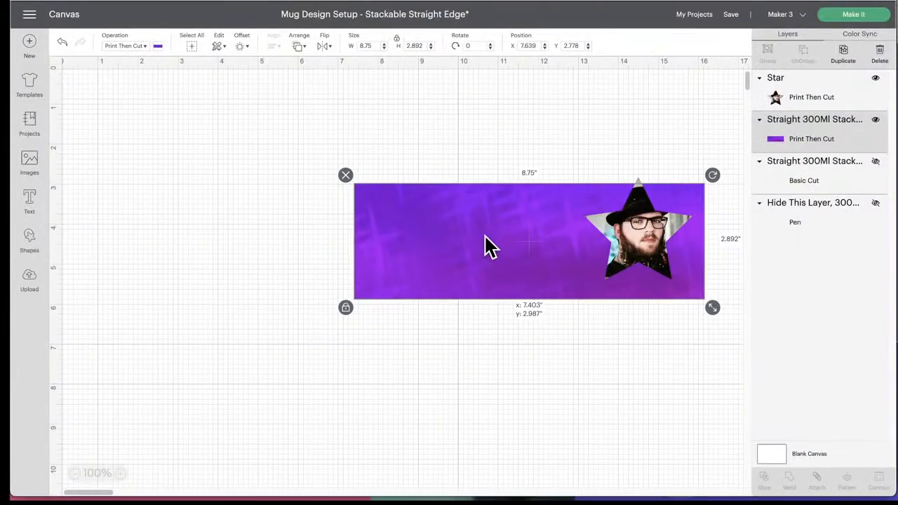
left_click_drag(484, 235, 490, 228)
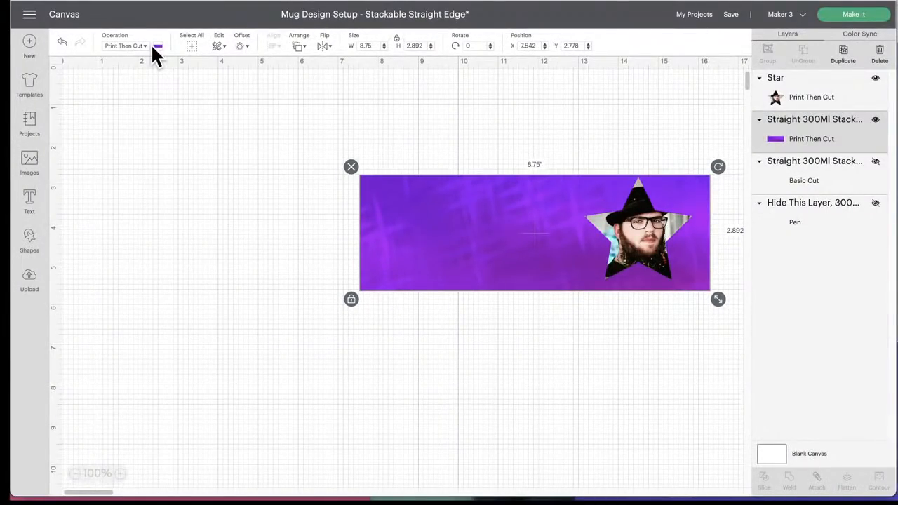
- Reduce the scale of the rectangle's rainbow pattern to 84 and raise its vertical offset to at least 25
left_click(157, 45)
left_click(181, 231)
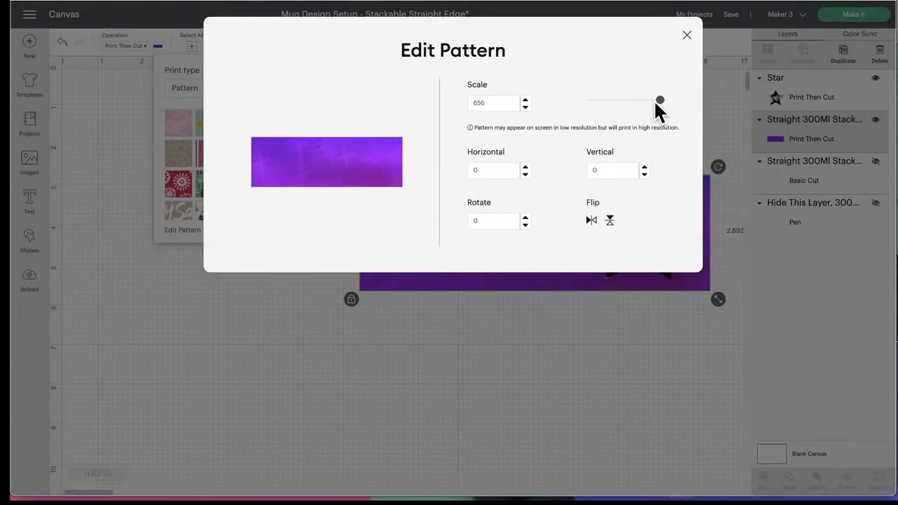
left_click_drag(656, 100, 603, 100)
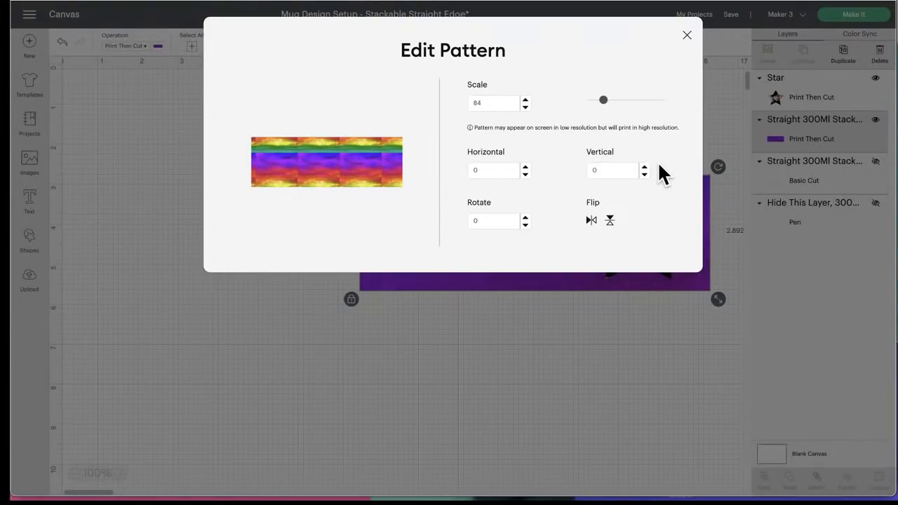
left_click(644, 167)
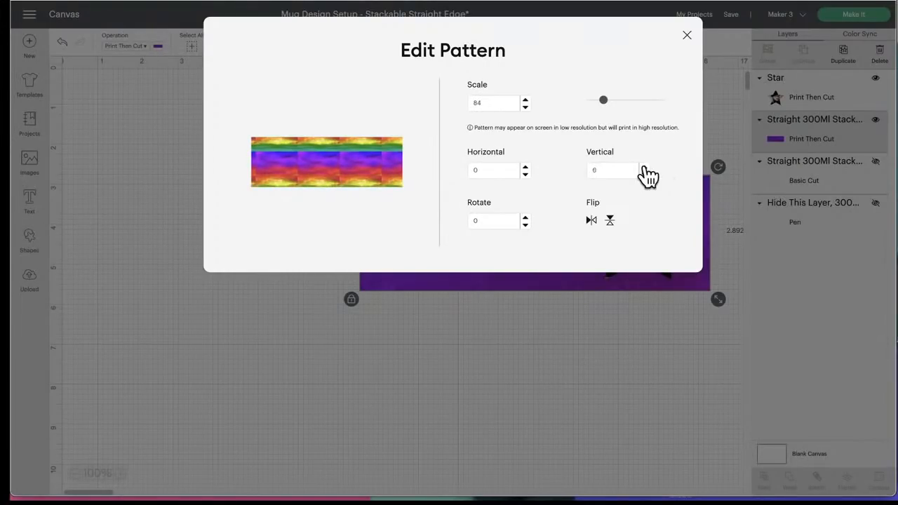
left_click(644, 168)
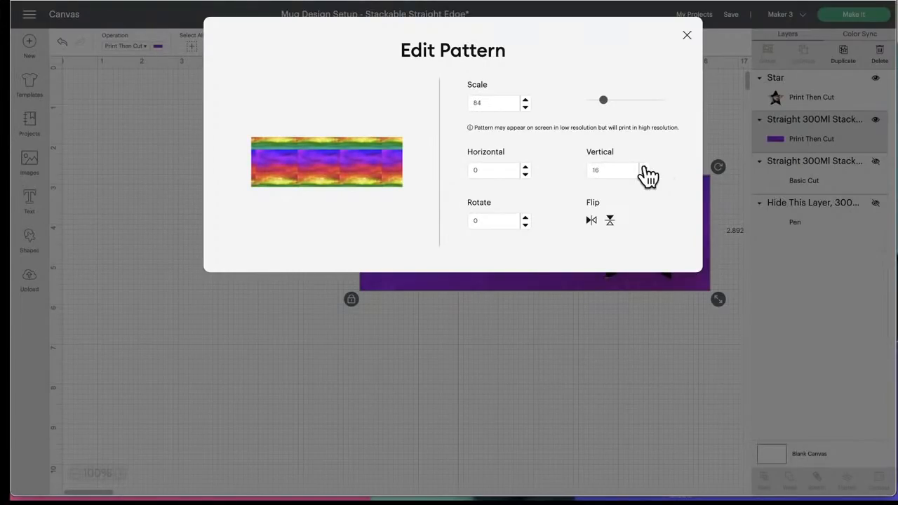
left_click(643, 168)
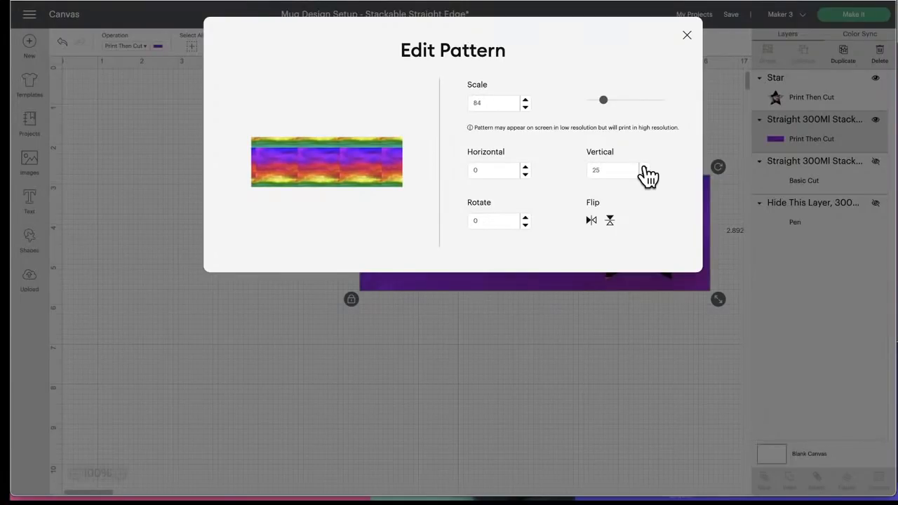
left_click(644, 168)
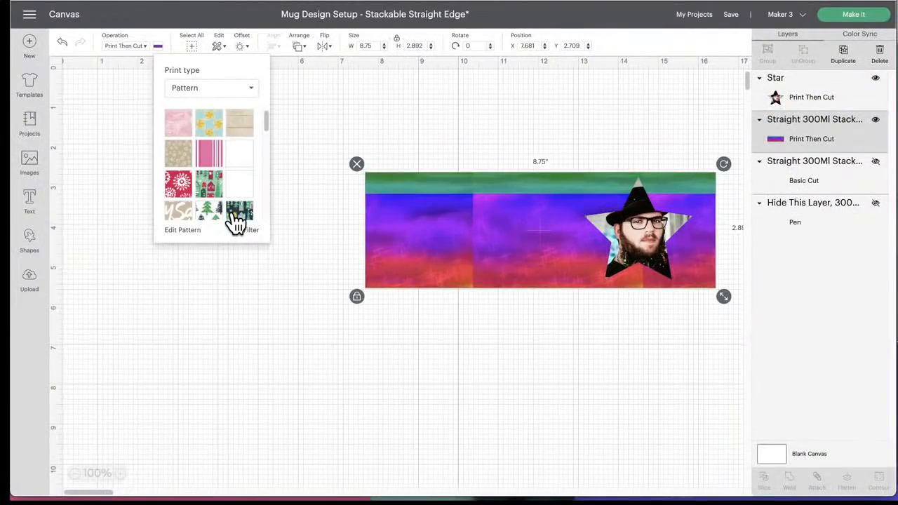
- Replace the rectangle's rainbow fill with the black brick pattern that has multicoloured mortar
scroll(232, 219, "down", 3)
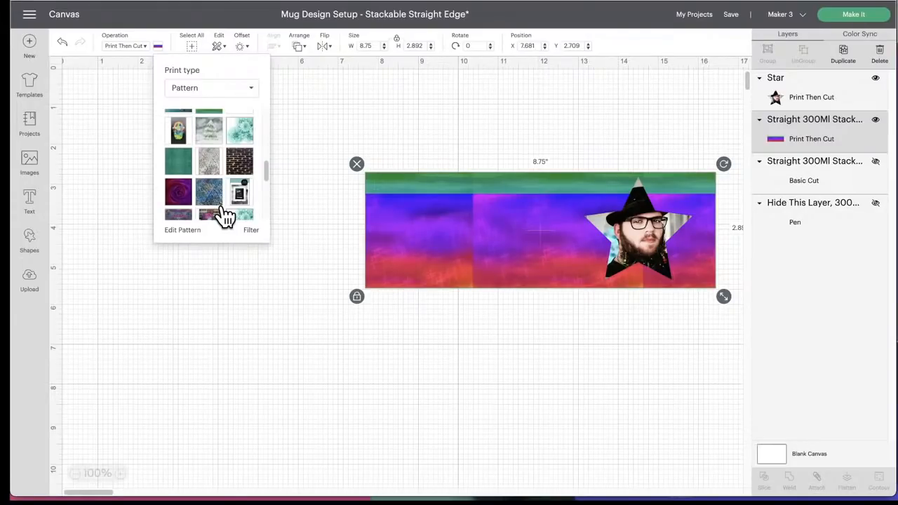
scroll(239, 141, "down", 2)
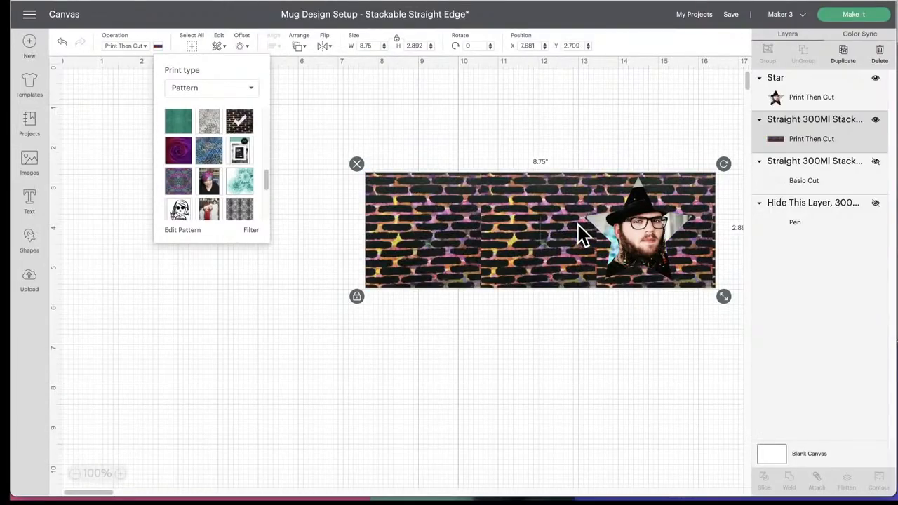
- Move the photo star off the brick rectangle onto the empty canvas at about X 3.389, Y 2.889
left_click_drag(636, 237, 634, 231)
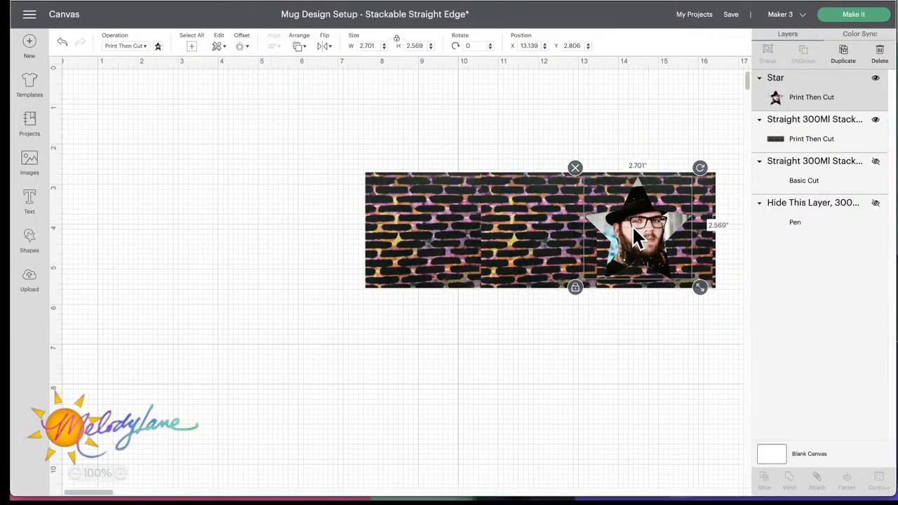
scroll(632, 226, "left", 1)
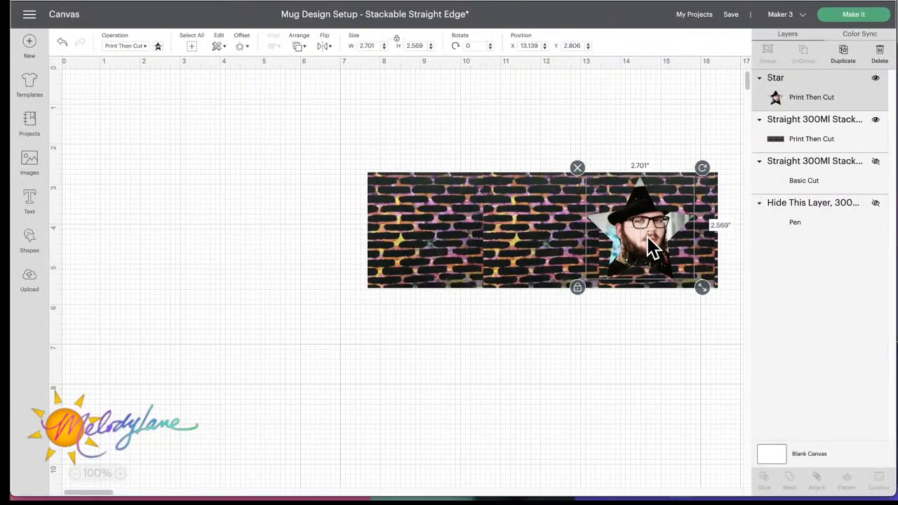
left_click_drag(649, 238, 247, 226)
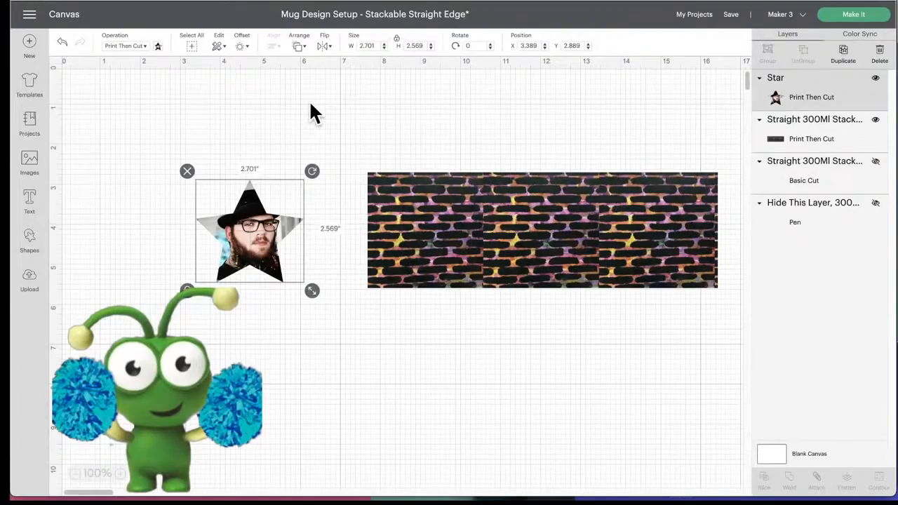
- Create a 0.125 in offset with rounded corners around the star and colour the offset white
left_click(241, 45)
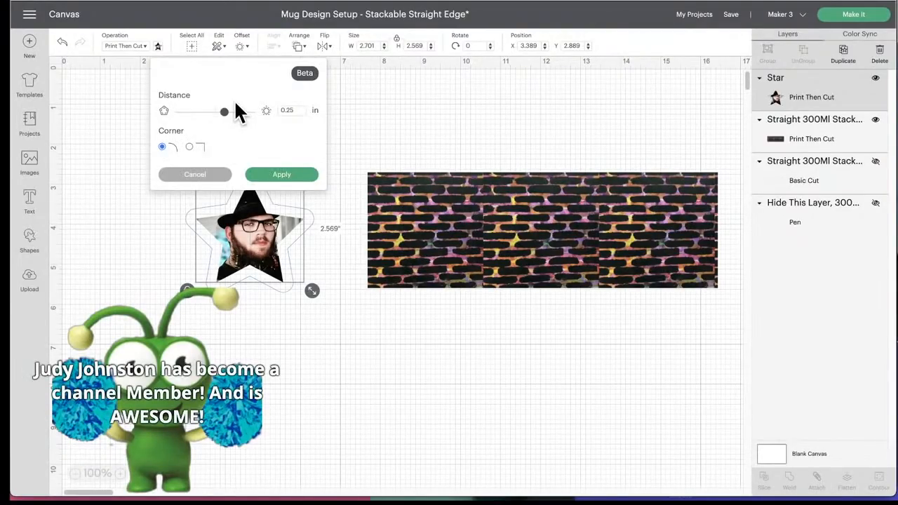
left_click_drag(224, 111, 221, 111)
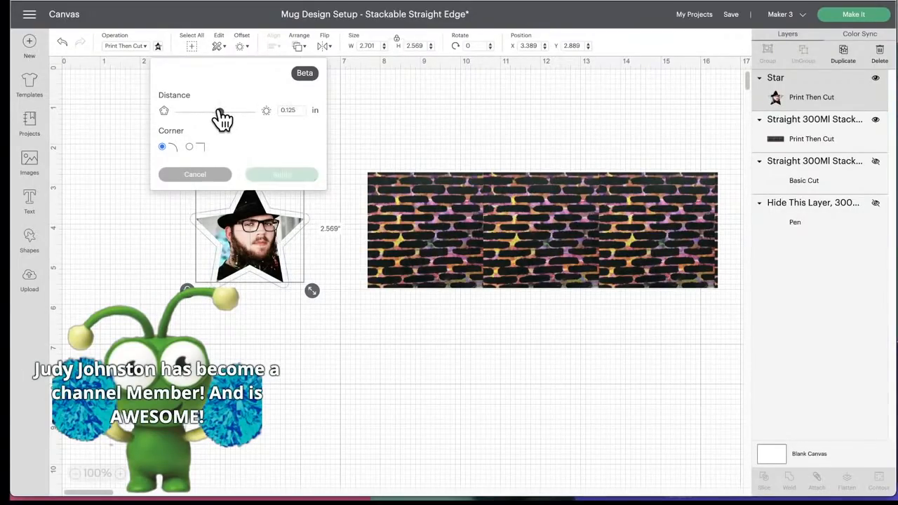
left_click(281, 174)
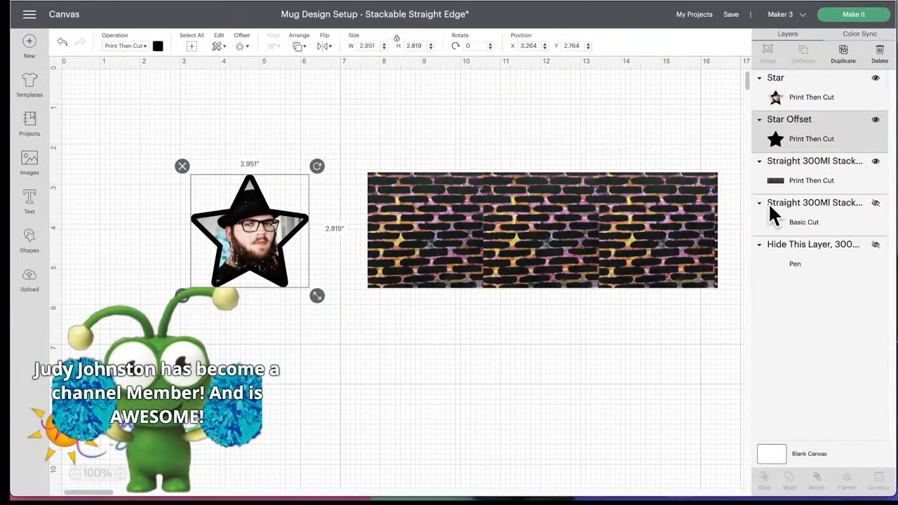
left_click(157, 46)
left_click(211, 113)
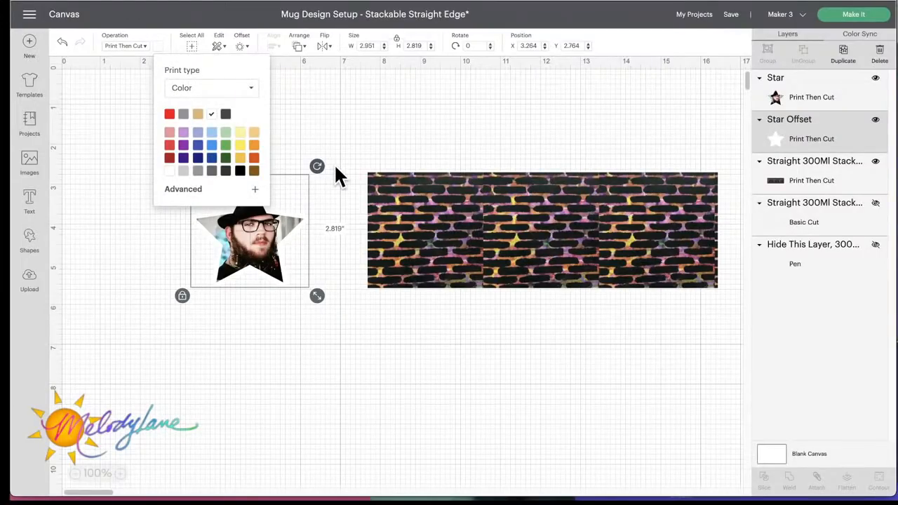
- Flatten the star and its white offset together and place the result near the right end of the brick rectangle
left_click_drag(181, 157, 318, 309)
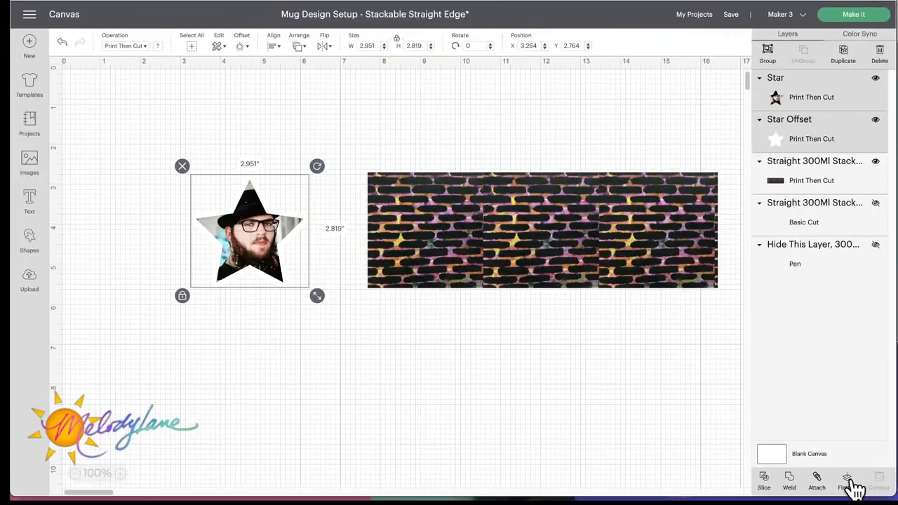
left_click(849, 483)
left_click_drag(254, 252, 646, 248)
- Add a text object containing the person's first name in capital letters
left_click(30, 198)
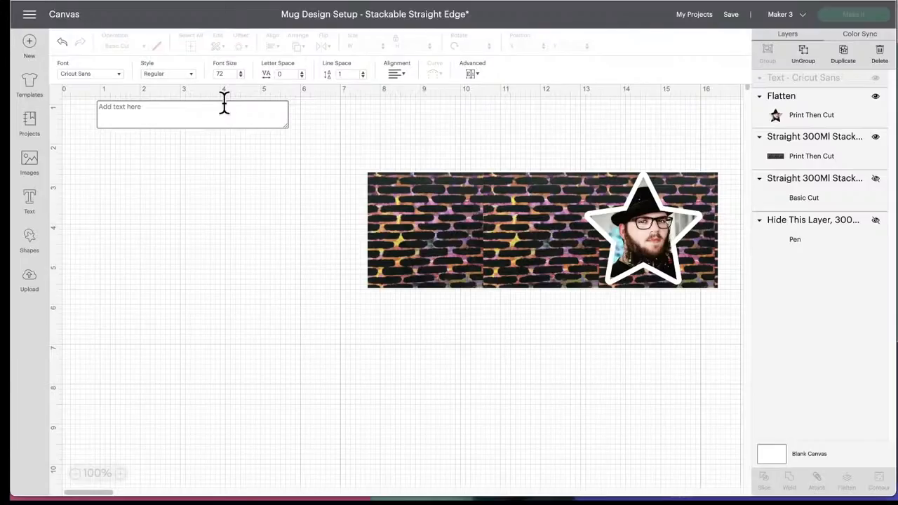
type("A")
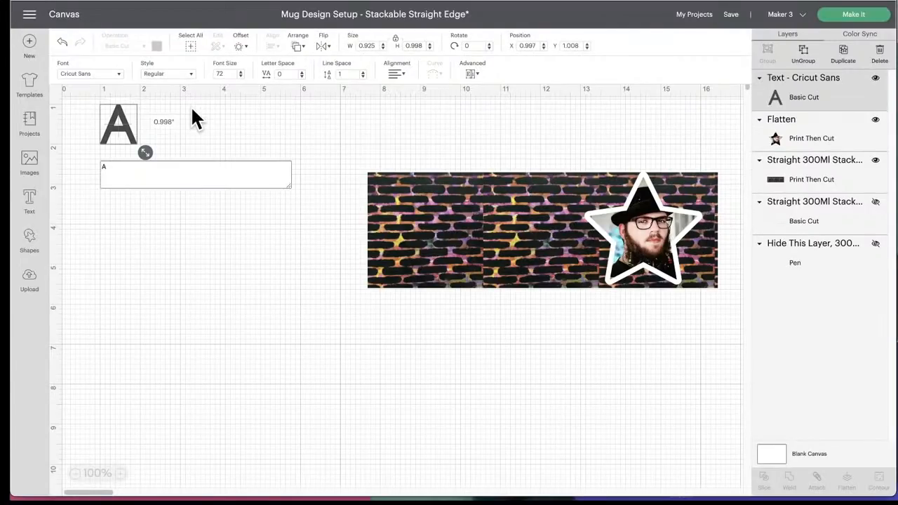
type("LEX")
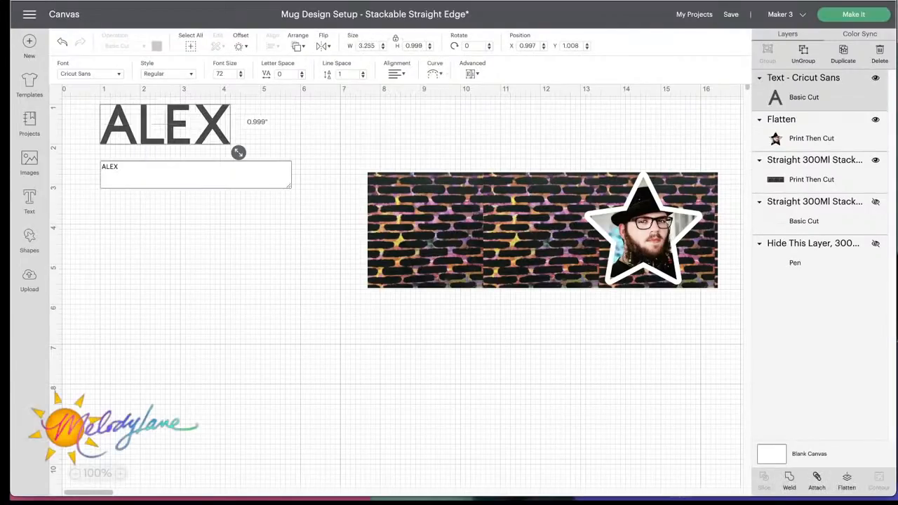
- Change the name text's font to BFC BlueberryPancake
left_click(90, 73)
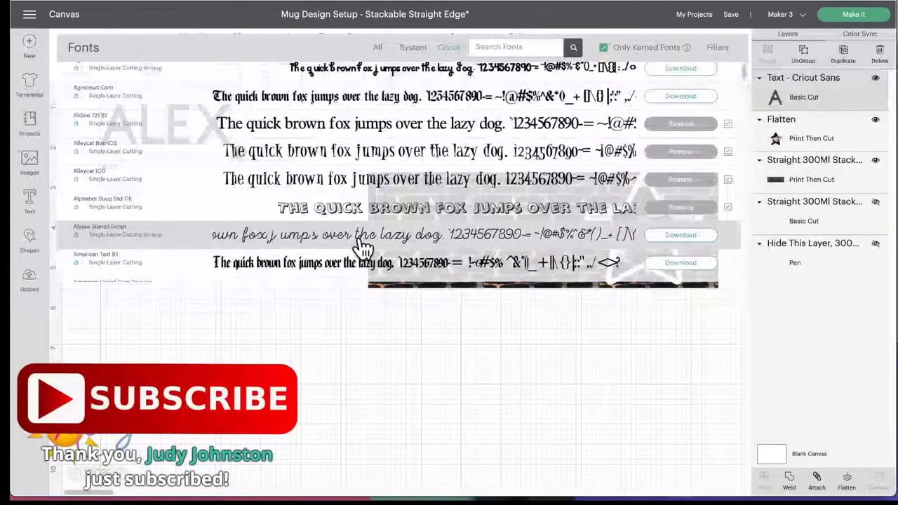
scroll(362, 247, "down", 3)
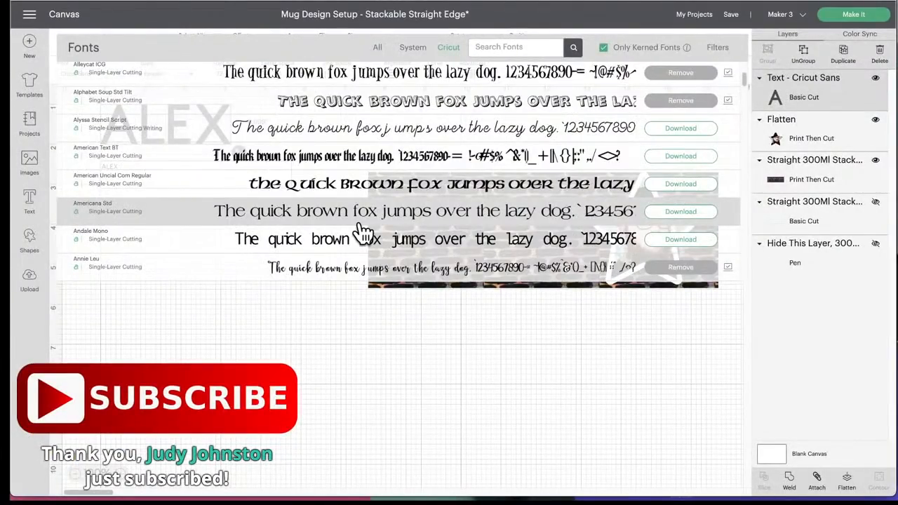
scroll(362, 231, "down", 2)
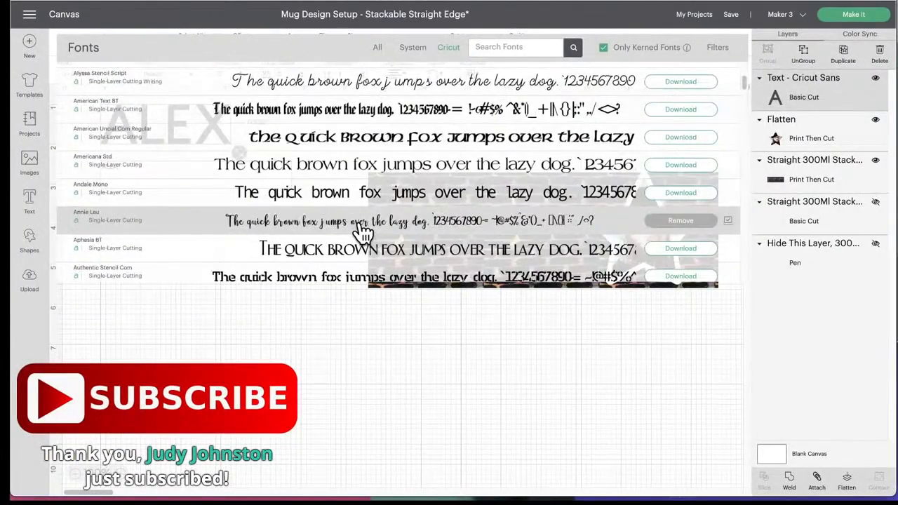
scroll(362, 231, "down", 5)
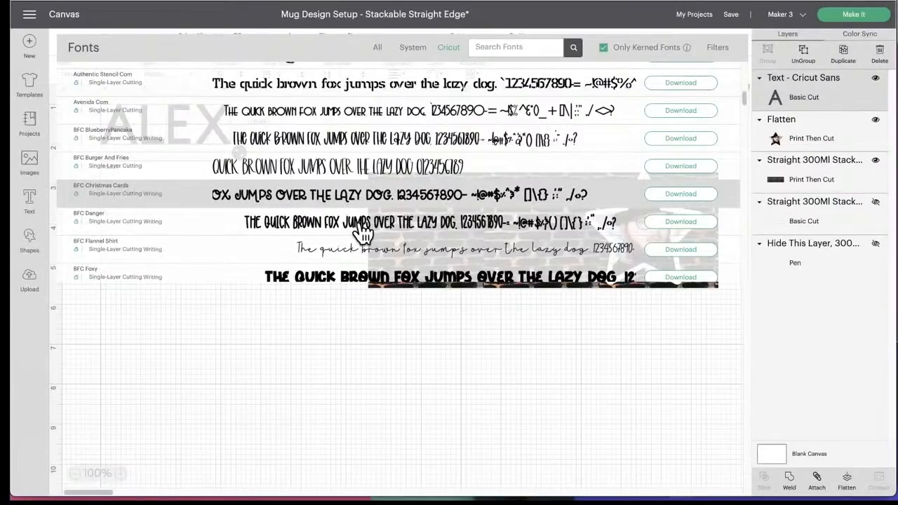
left_click(349, 140)
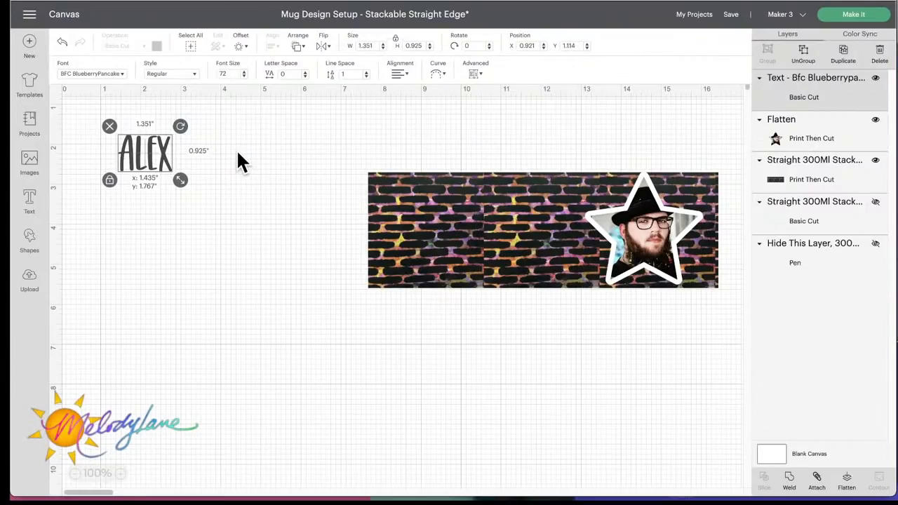
- Enlarge the name text to about 2.67 in wide and change its font to BFC Mummy
left_click_drag(181, 179, 248, 218)
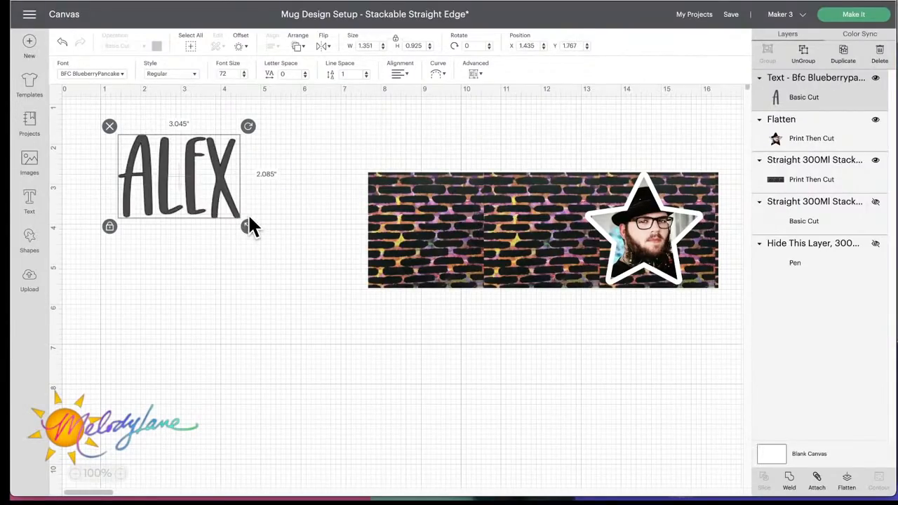
left_click_drag(249, 225, 233, 216)
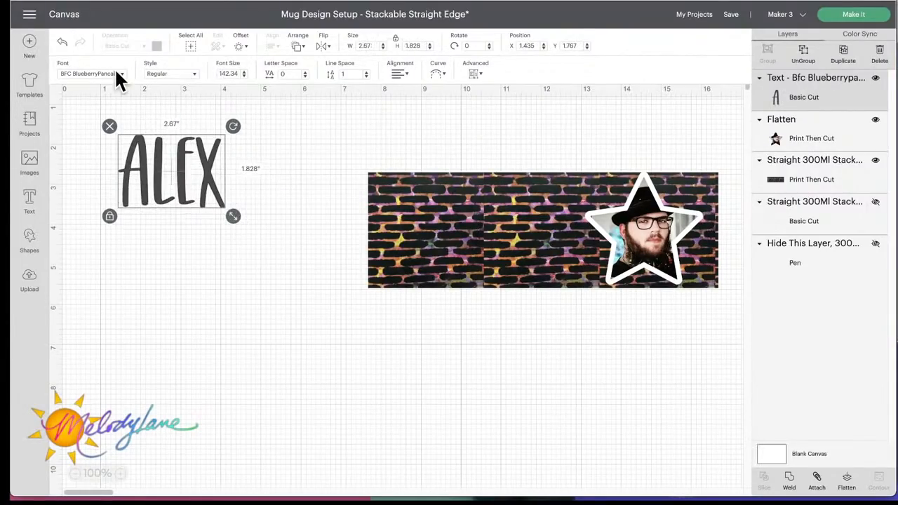
left_click(117, 73)
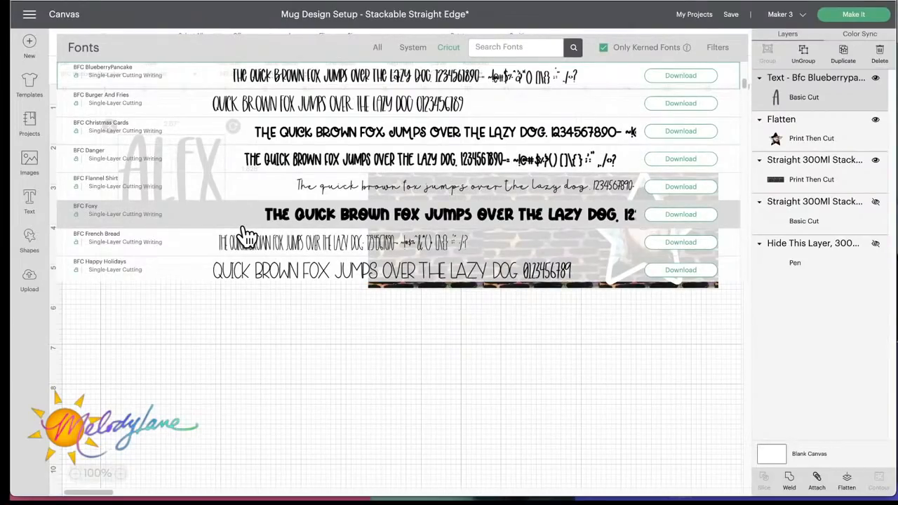
scroll(246, 235, "down", 3)
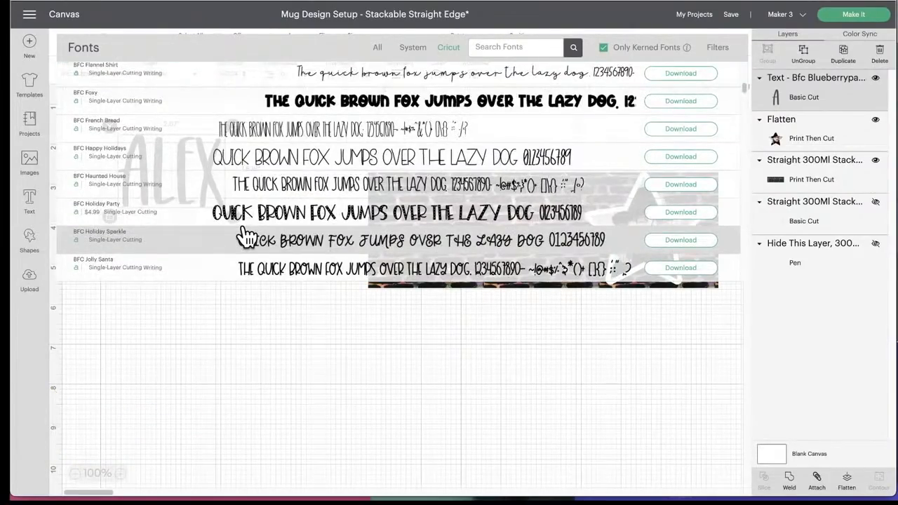
scroll(245, 237, "down", 3)
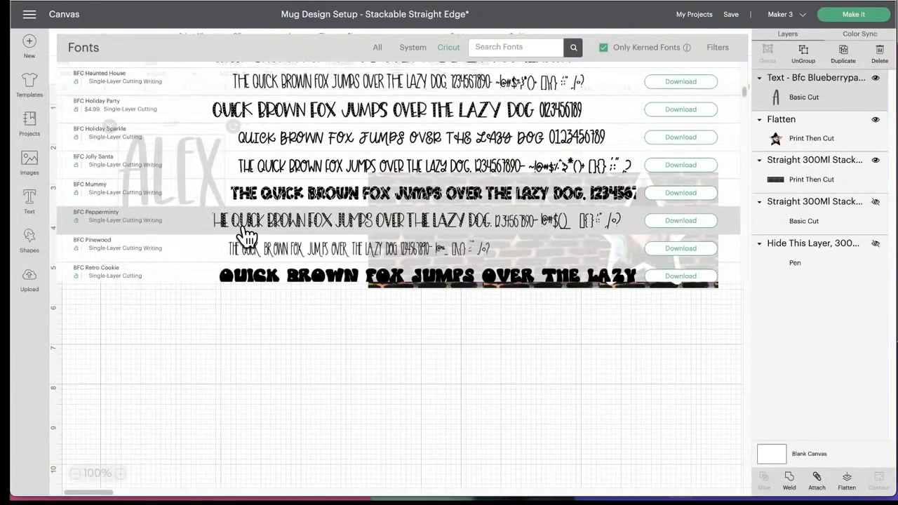
left_click(268, 197)
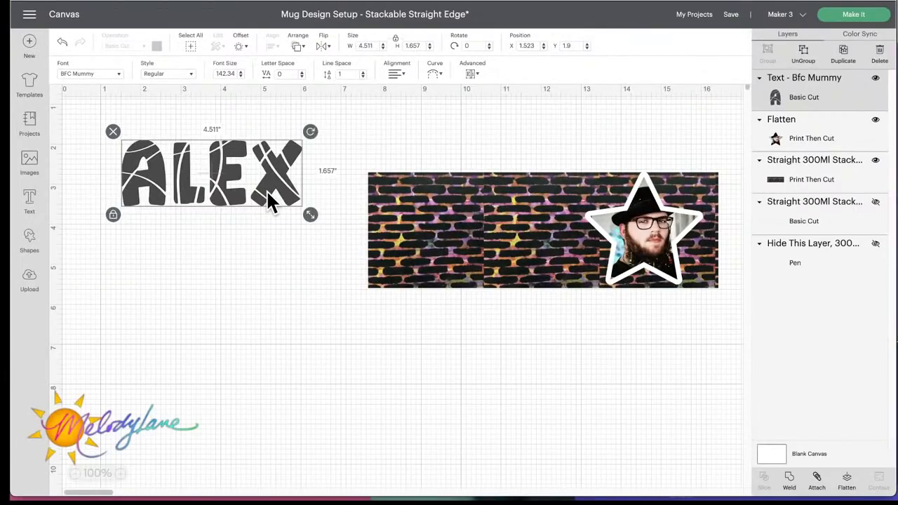
- Position the name beside the brick rectangle at about X 2.287, Y 3.206 and create a 0.125 in rounded-corner offset around it
left_click_drag(268, 196, 481, 244)
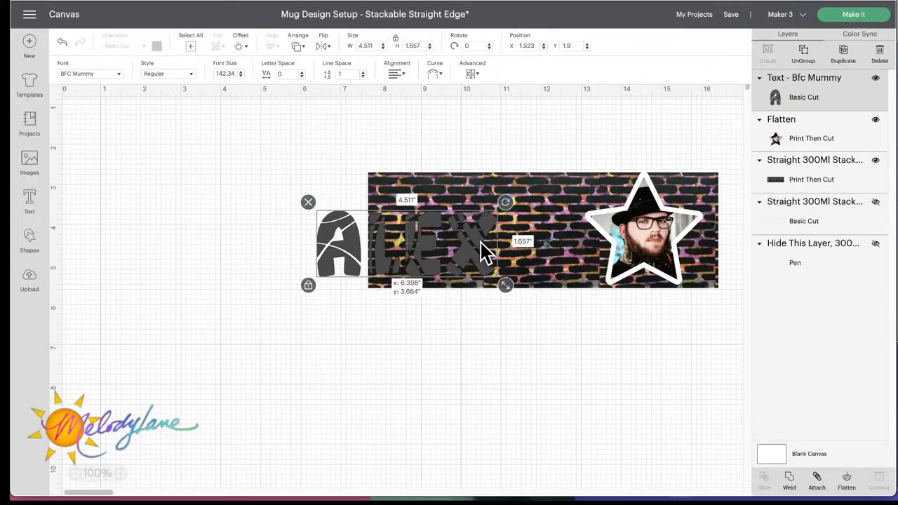
key("ctrl+z")
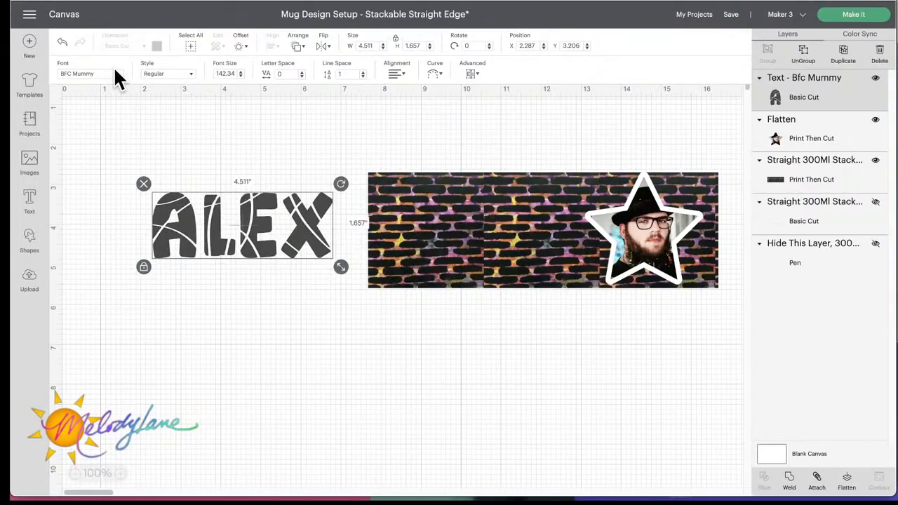
left_click(239, 47)
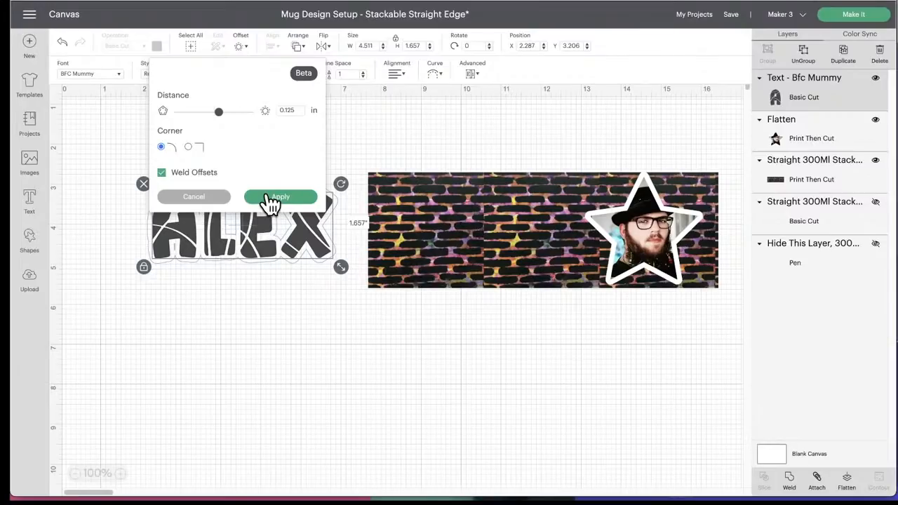
left_click(272, 199)
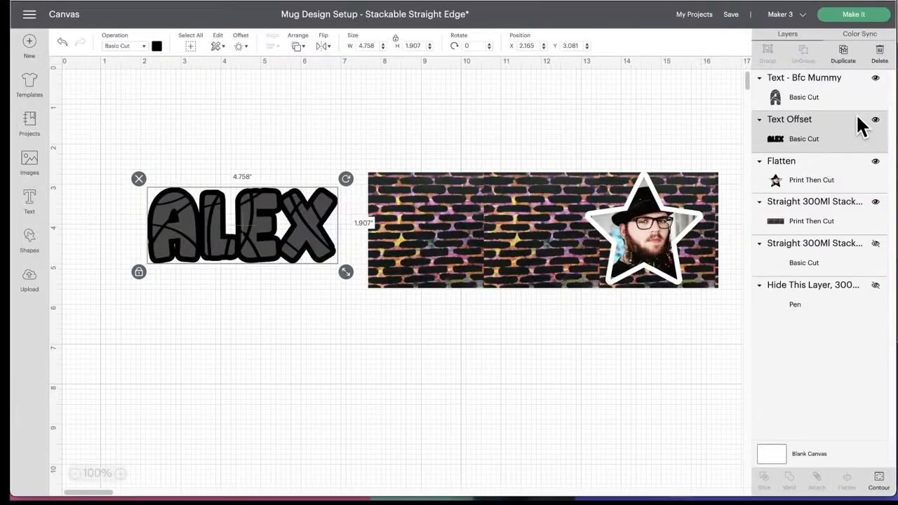
- Colour the name's offset white and its lettering medium green
left_click(157, 46)
left_click(210, 93)
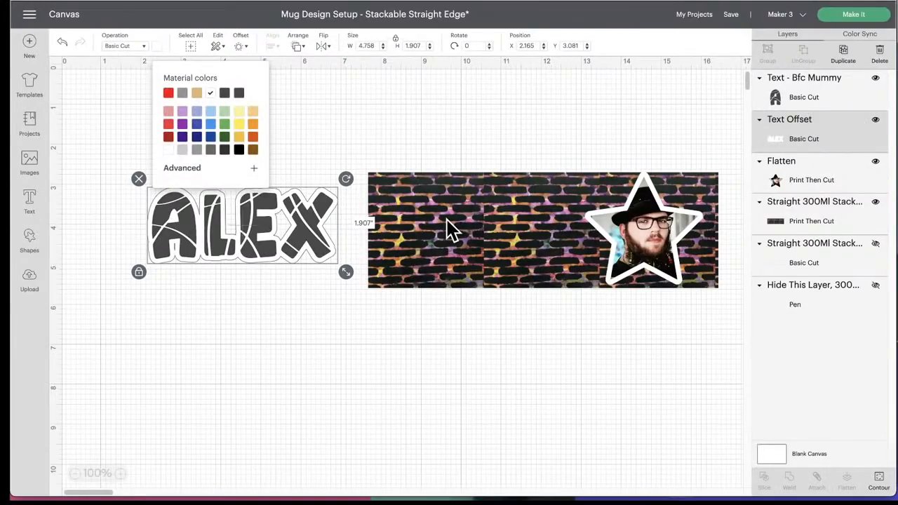
left_click(312, 211)
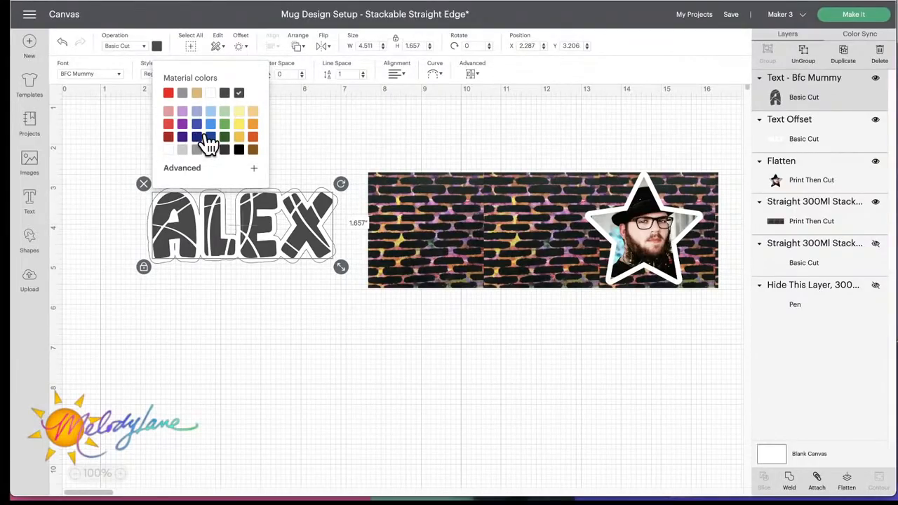
left_click(168, 125)
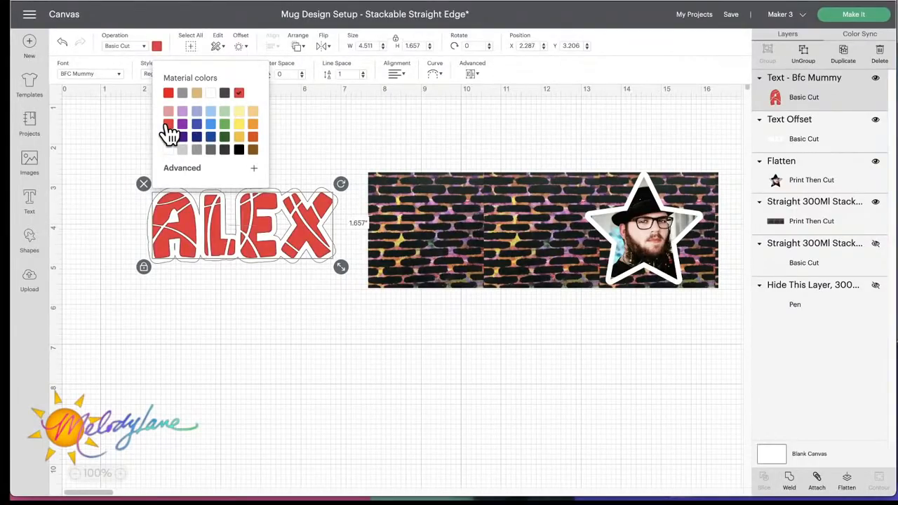
left_click(182, 125)
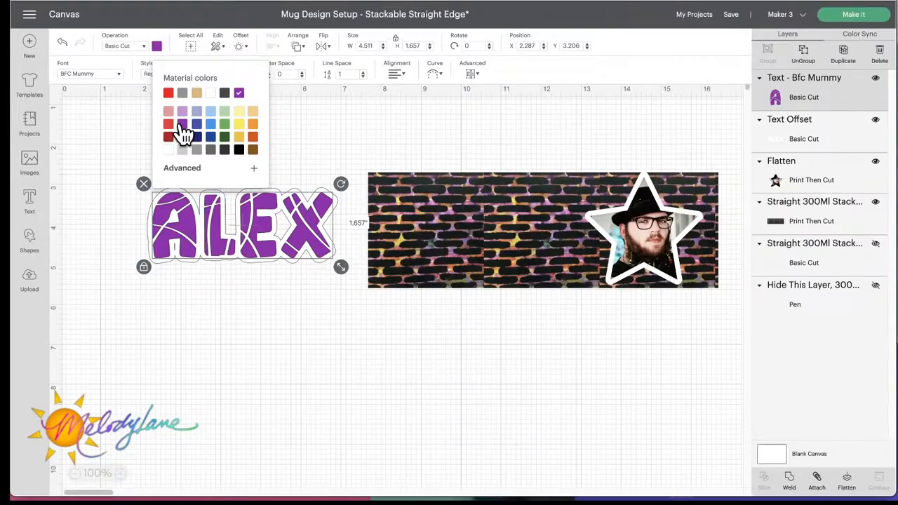
left_click(224, 125)
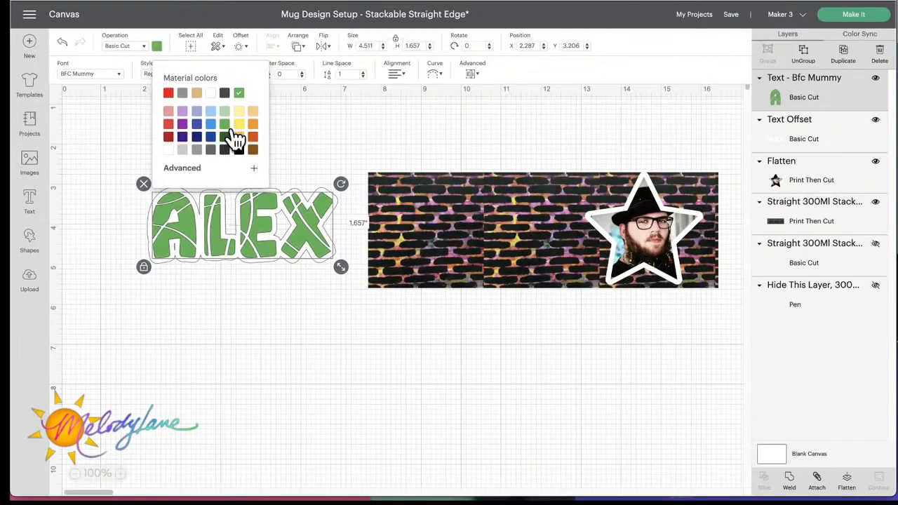
- Flatten the green name with its white offset and place it on the left part of the brick rectangle, about 3.522 in wide
left_click_drag(138, 169, 346, 281)
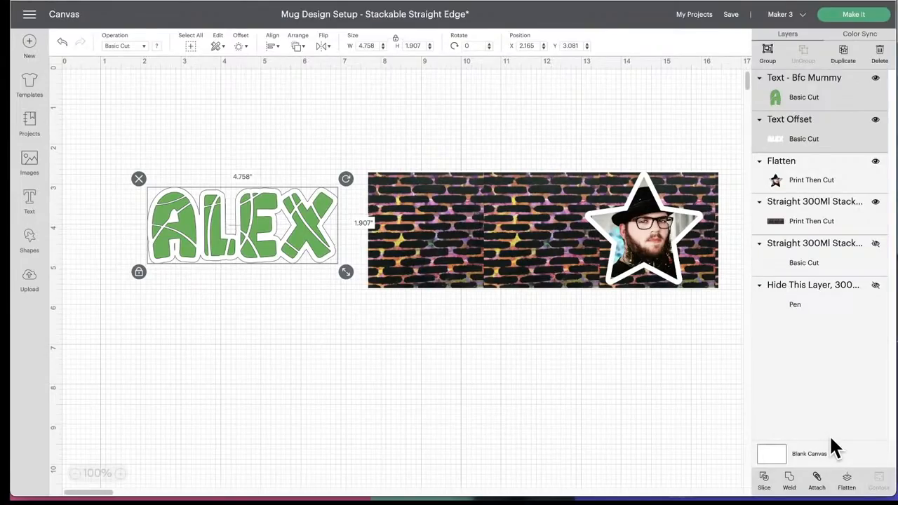
left_click(847, 480)
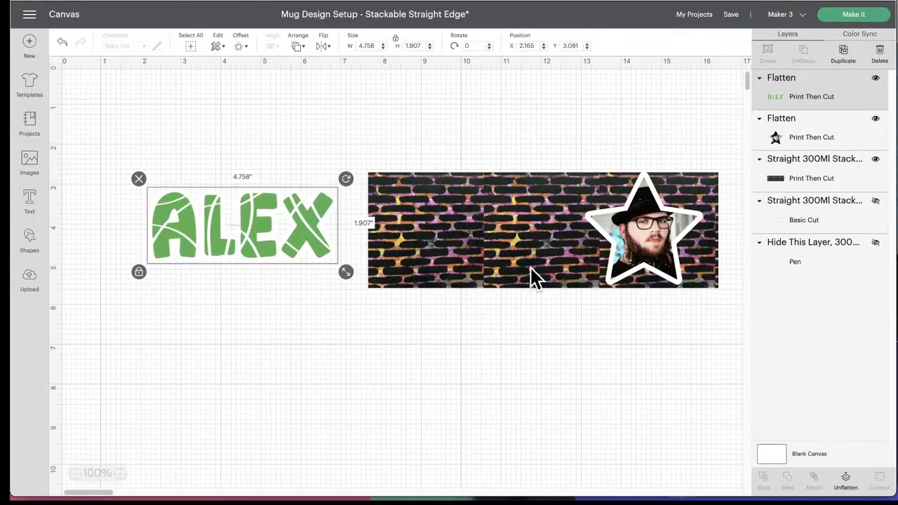
left_click_drag(310, 222, 541, 217)
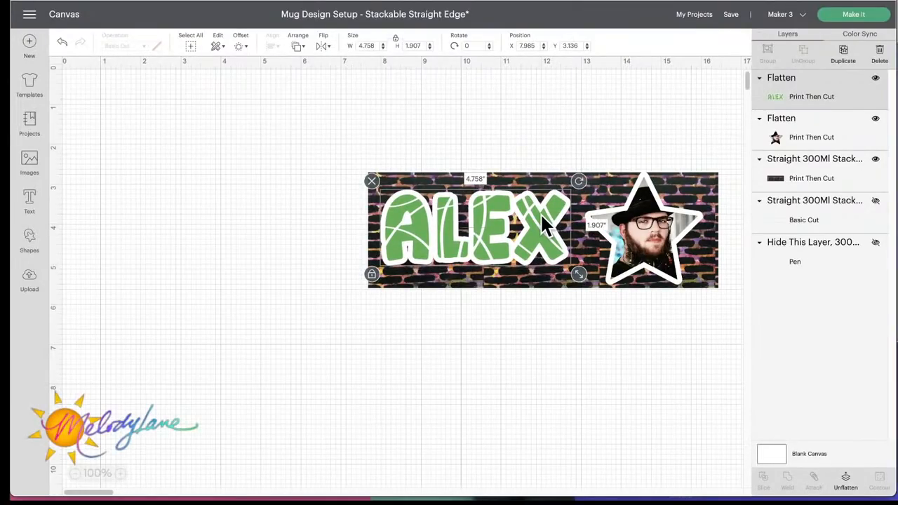
left_click_drag(579, 274, 529, 267)
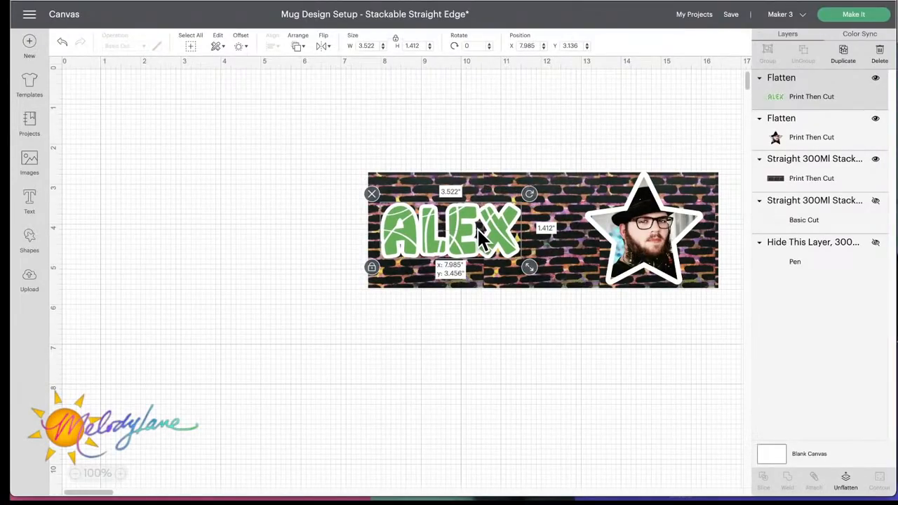
left_click_drag(479, 236, 477, 237)
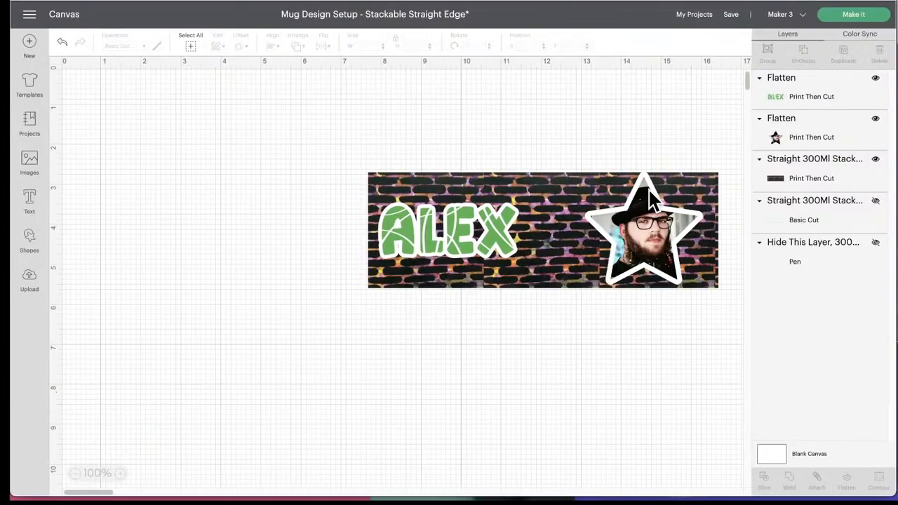
- Duplicate the brick rectangle and place the copy below the design at about X 3.819, Y 6.709
left_click(523, 180)
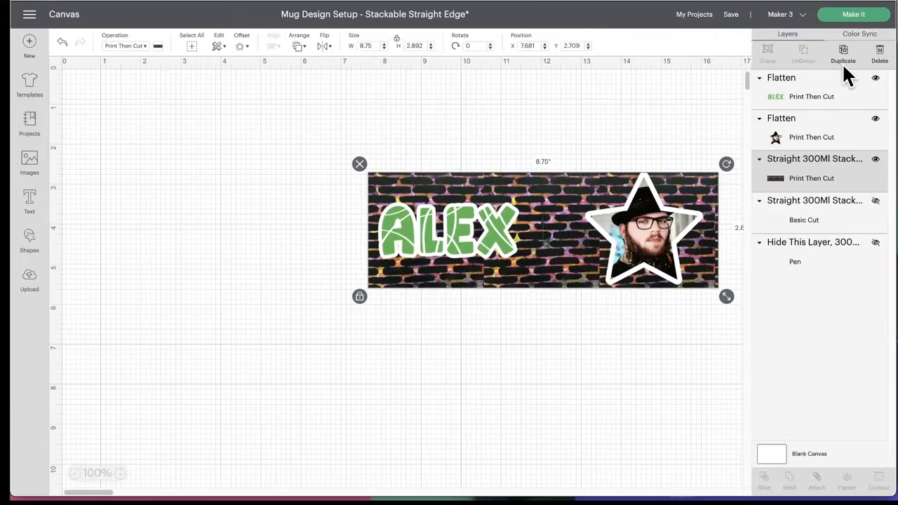
left_click(845, 69)
left_click_drag(534, 227, 370, 376)
- Change the duplicated rectangle's operation to Basic Cut and hide its layer
left_click(142, 46)
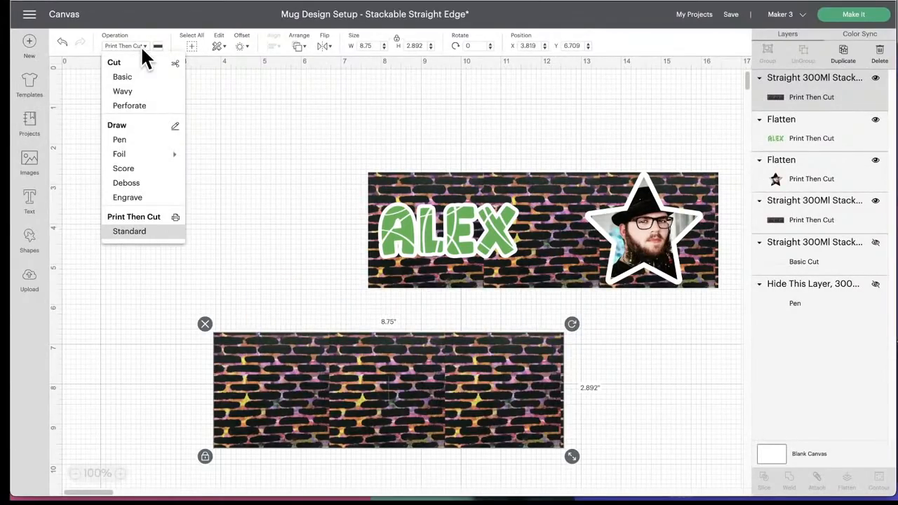
left_click(122, 77)
left_click_drag(421, 397, 404, 407)
left_click(875, 78)
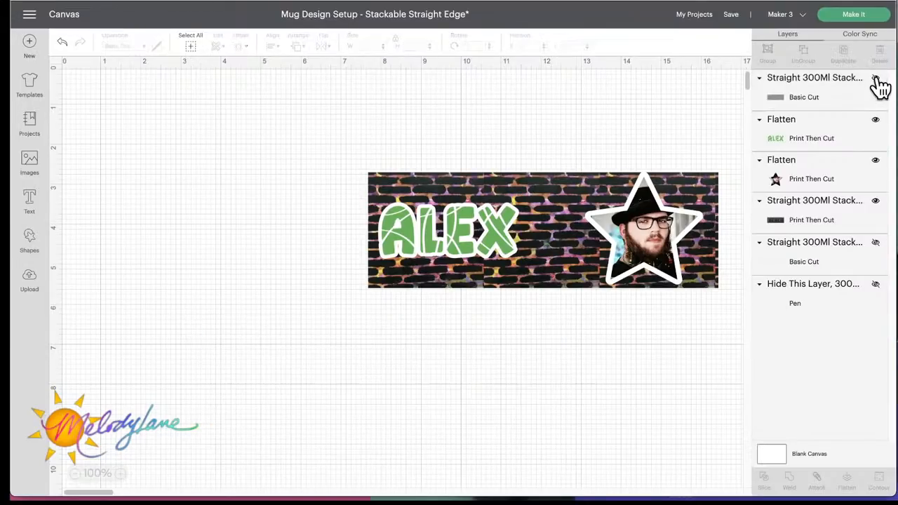
- Center the photo star vertically on the brick rectangle
left_click(641, 222)
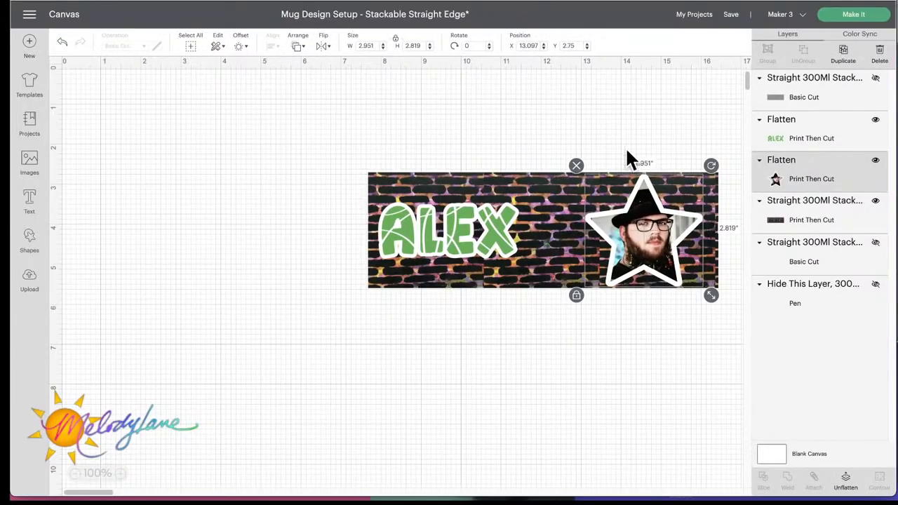
left_click_drag(619, 127, 649, 178)
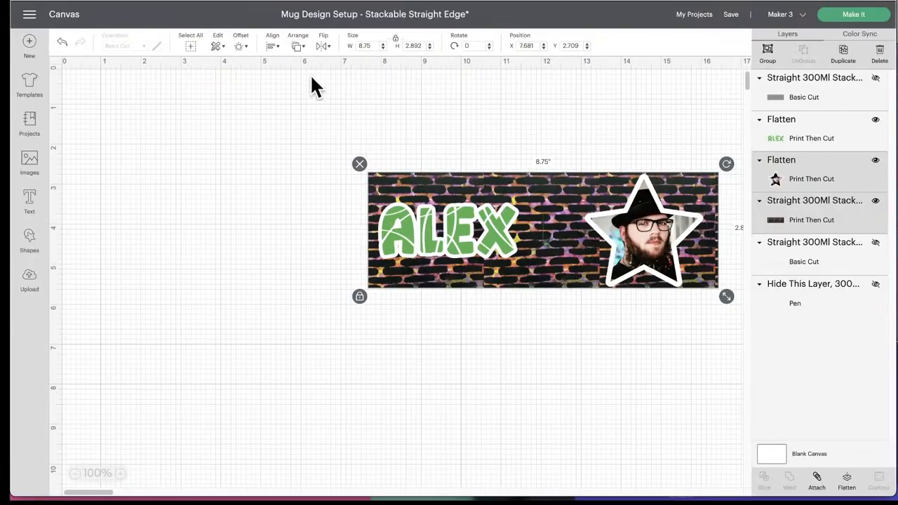
left_click(271, 48)
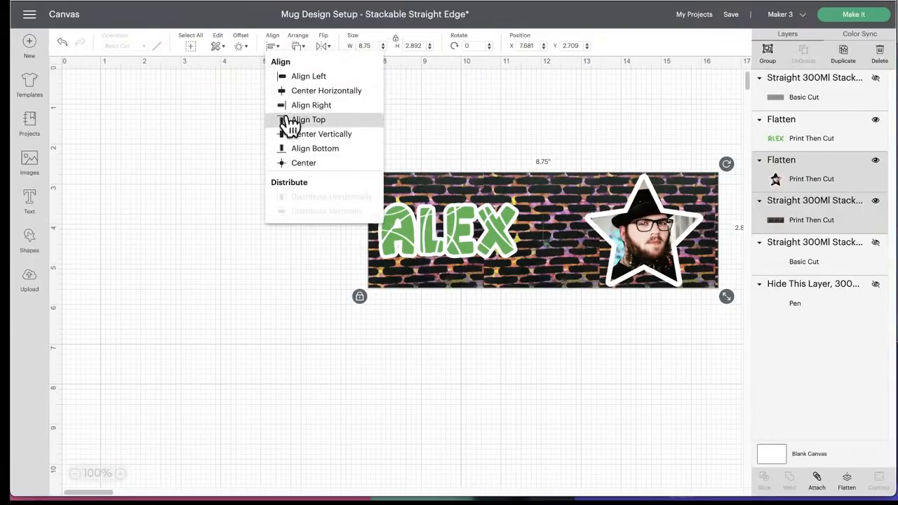
left_click(321, 134)
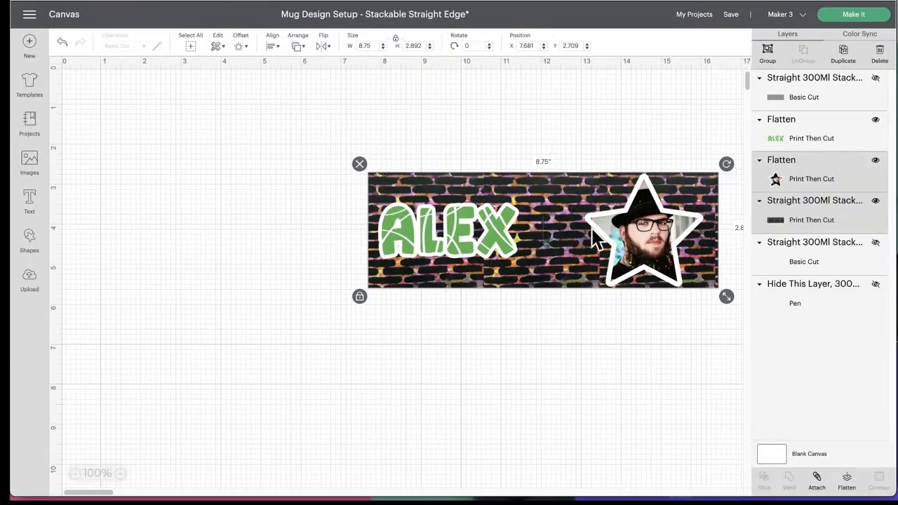
- Center the flattened name vertically on the brick rectangle
left_click(451, 217)
left_click_drag(403, 134, 513, 310)
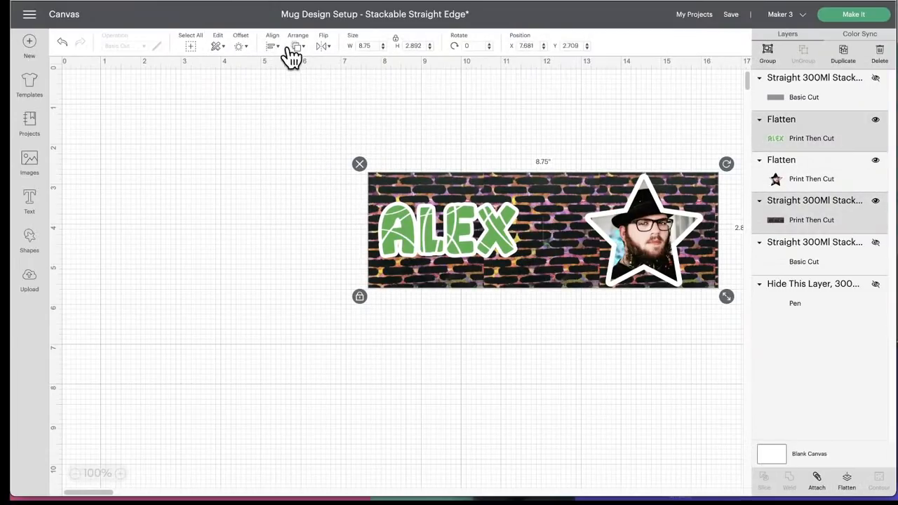
left_click(242, 50)
left_click(275, 51)
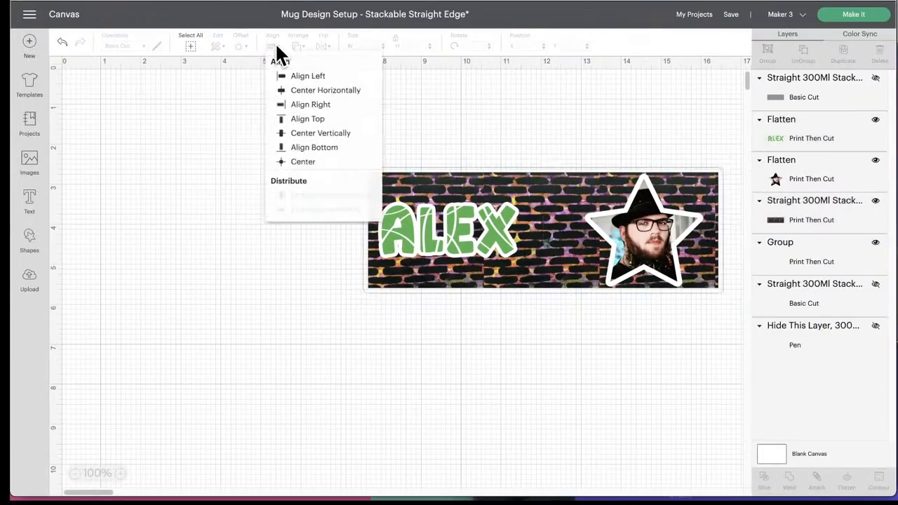
left_click(314, 133)
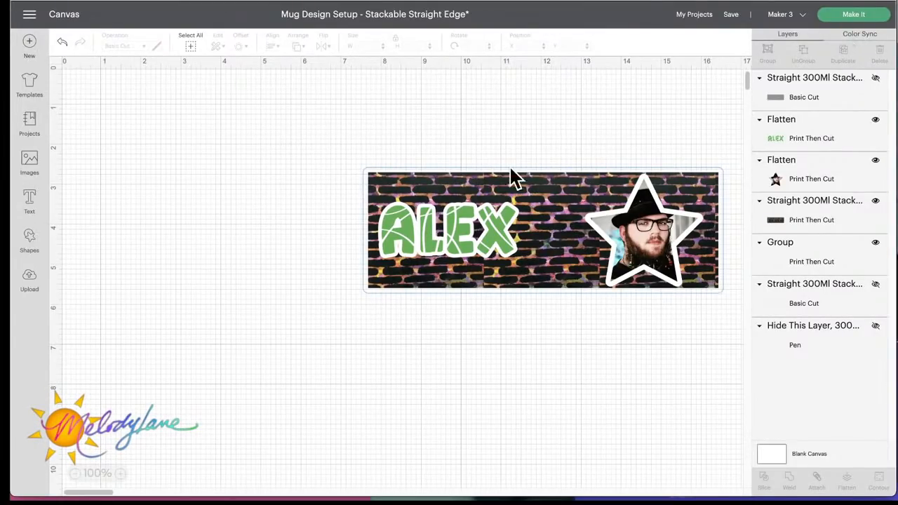
- Preview how the separate design layers are laid out on the print mats, and return to the canvas
left_click(853, 16)
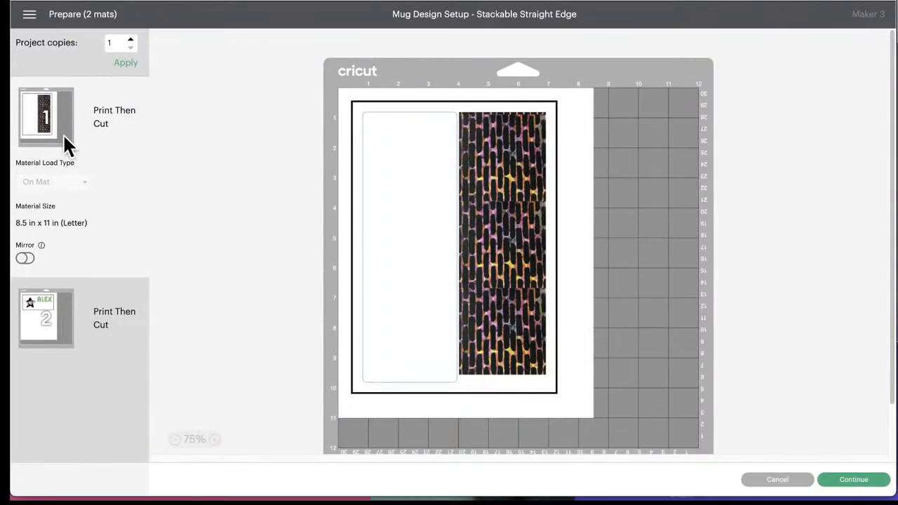
left_click(29, 301)
left_click(79, 121)
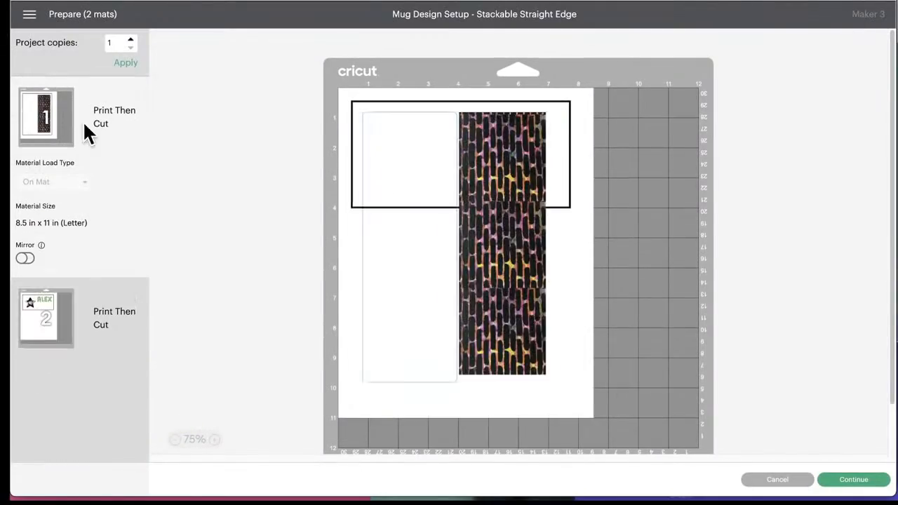
left_click(776, 481)
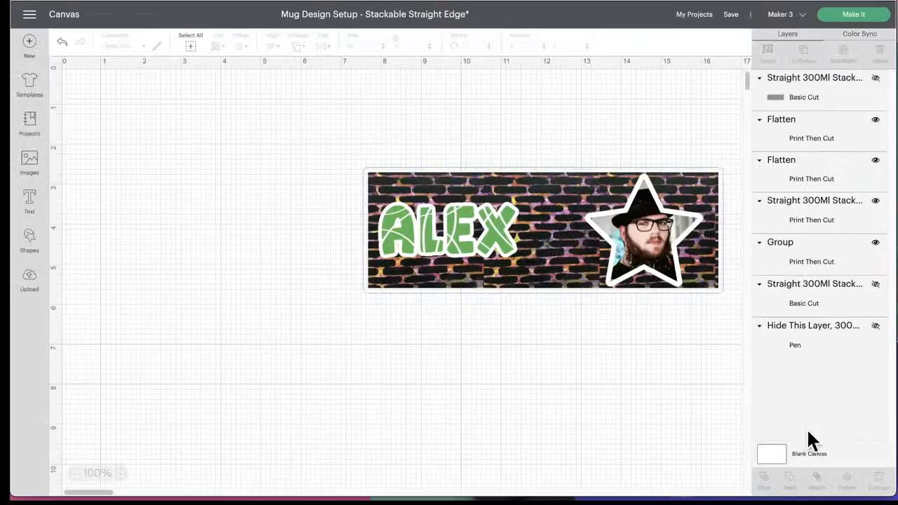
- Flatten the name, photo star, brick rectangle and surrounding group into a single Print Then Cut image
left_click_drag(325, 136, 734, 328)
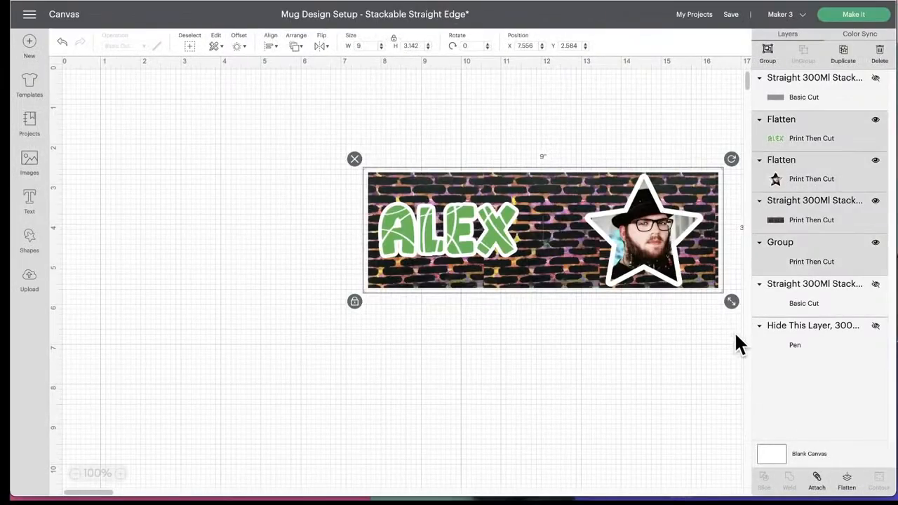
left_click(847, 481)
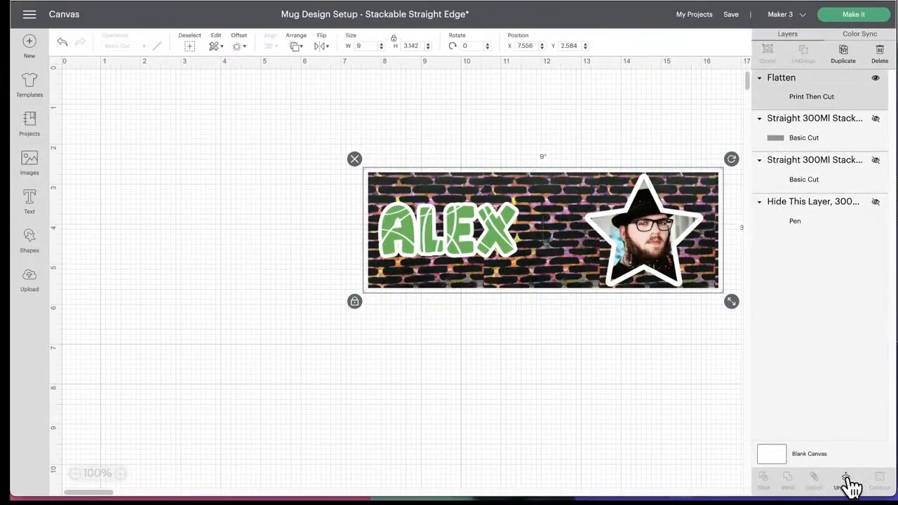
- Prepare the flattened mug wrap for making with Mirror turned on, and continue to the print stage
left_click(853, 27)
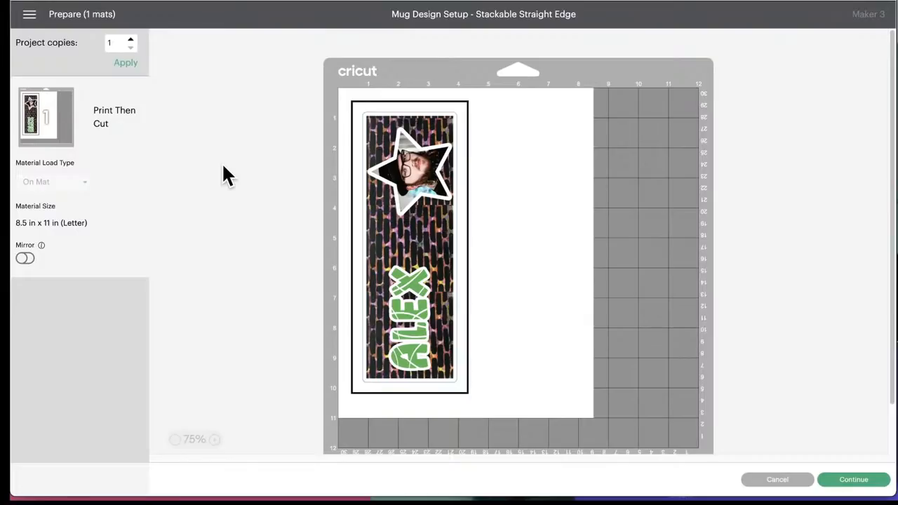
left_click(25, 259)
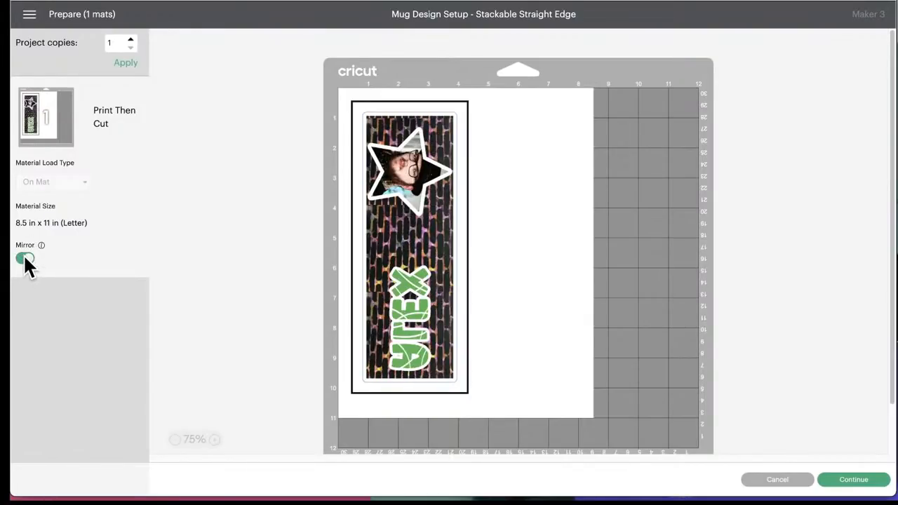
left_click(865, 480)
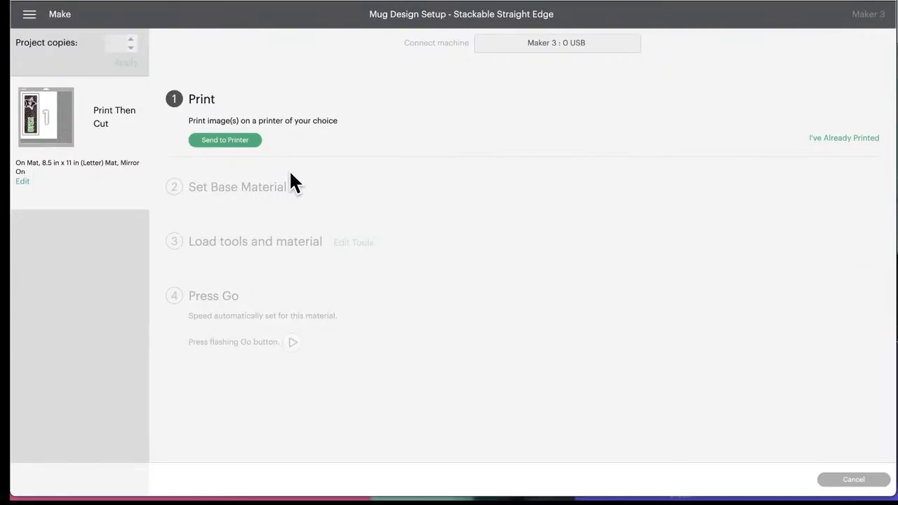
- Open the print setup, turn Add Bleed off and turn Use System Dialog on
left_click(230, 139)
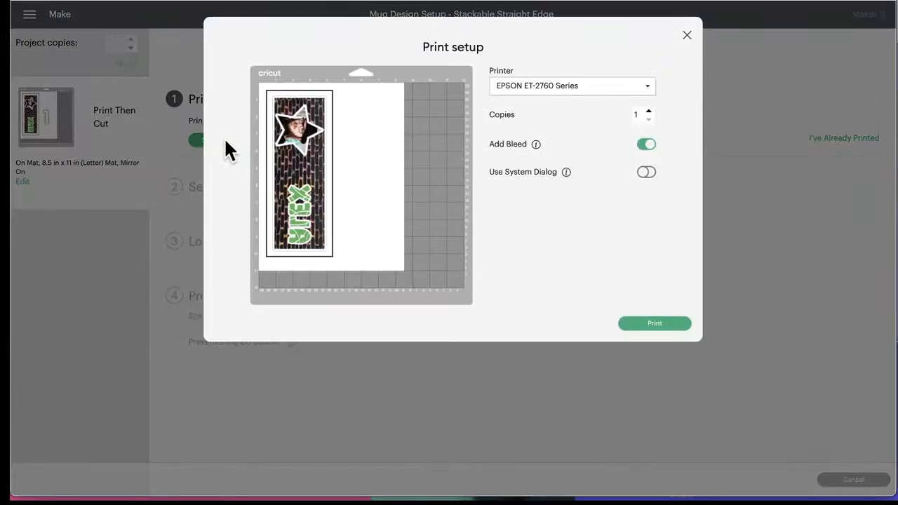
left_click(649, 142)
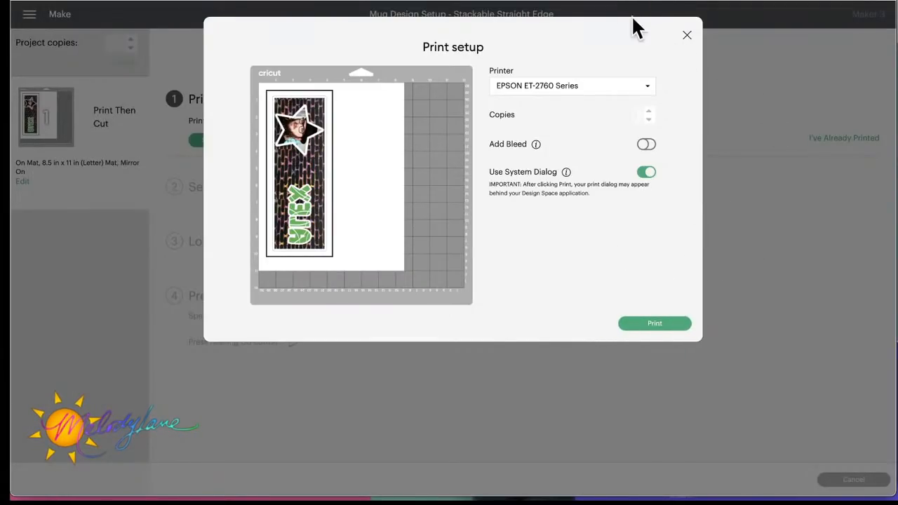
- Send the mirrored wrap to the printer, moving the application window aside to reach the system print dialog behind it
mouse_move(605, 6)
left_mouse_down()
mouse_move(627, 337)
mouse_move(618, 445)
mouse_move(607, 1)
mouse_move(613, 27)
mouse_move(611, 11)
left_mouse_up()
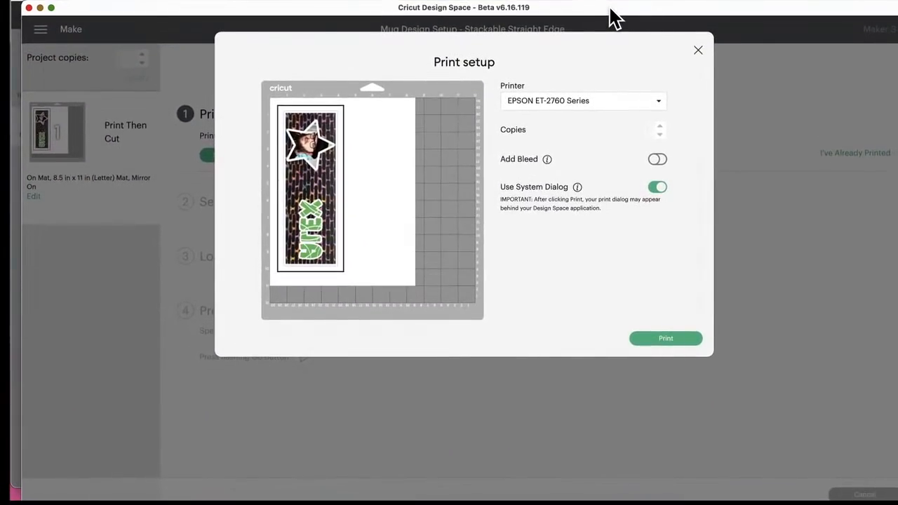
left_click_drag(611, 20, 601, 149)
left_click_drag(580, 1, 610, 251)
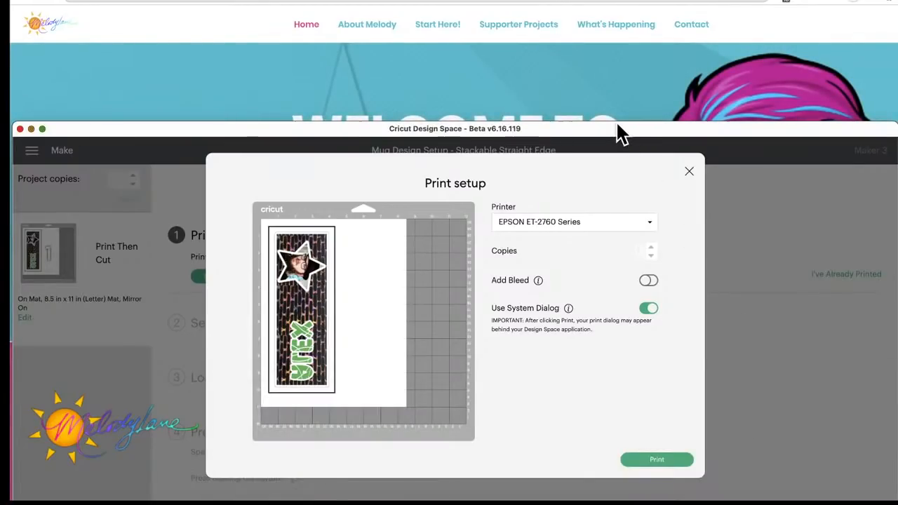
left_click_drag(621, 135, 632, 6)
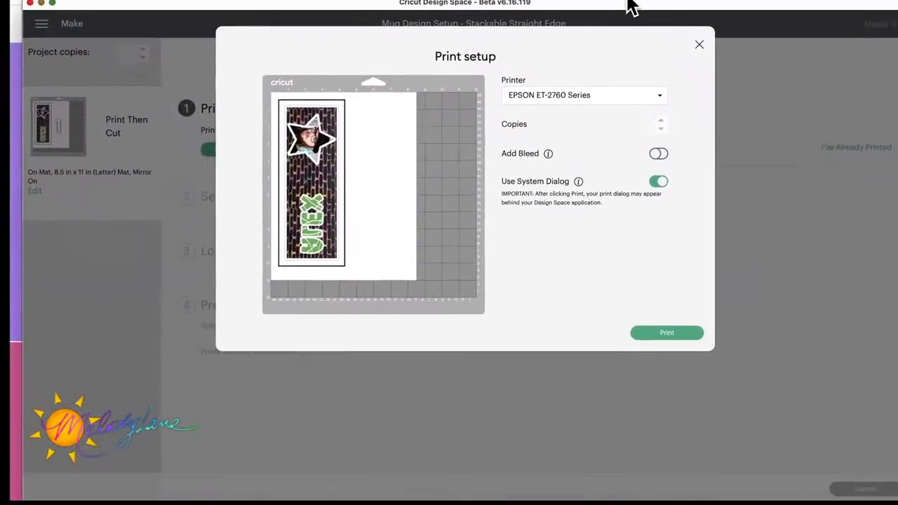
left_click(666, 336)
left_click(672, 340)
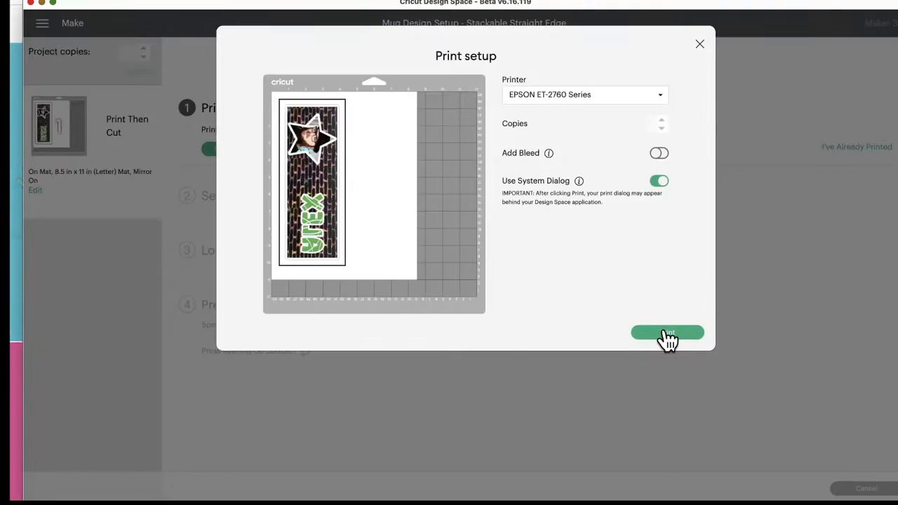
left_click_drag(560, 37, 547, 59)
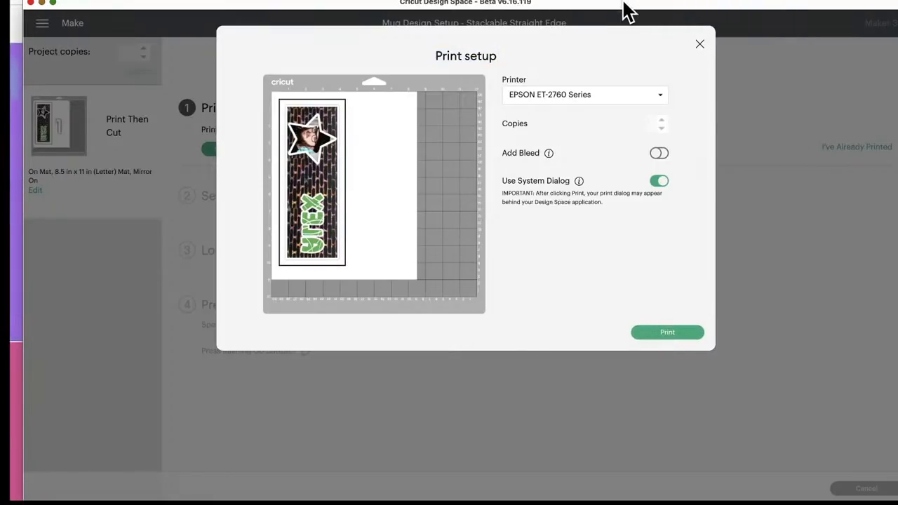
left_click_drag(625, 9, 606, 16)
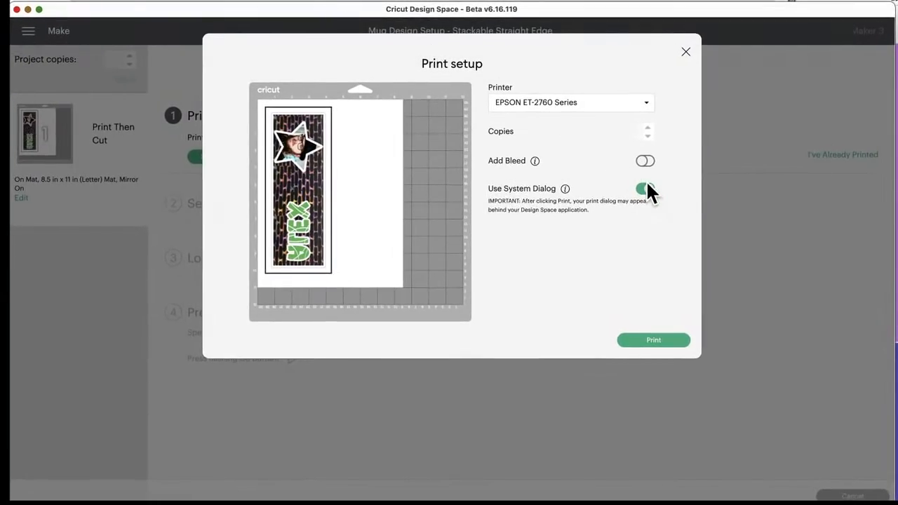
left_click(642, 190)
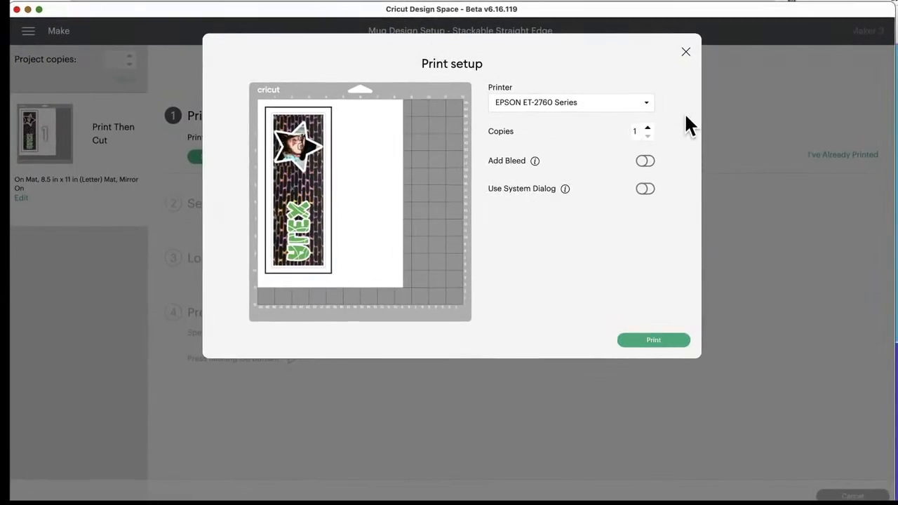
left_click(685, 54)
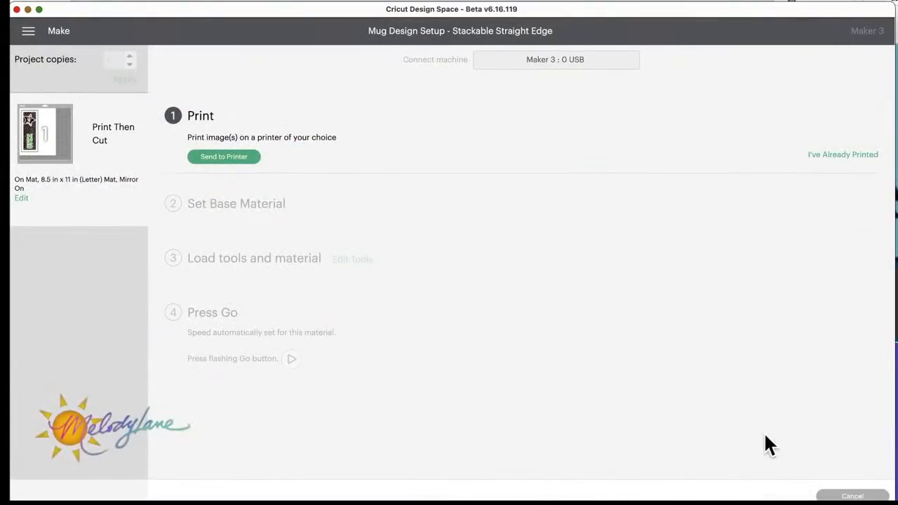
left_click(845, 496)
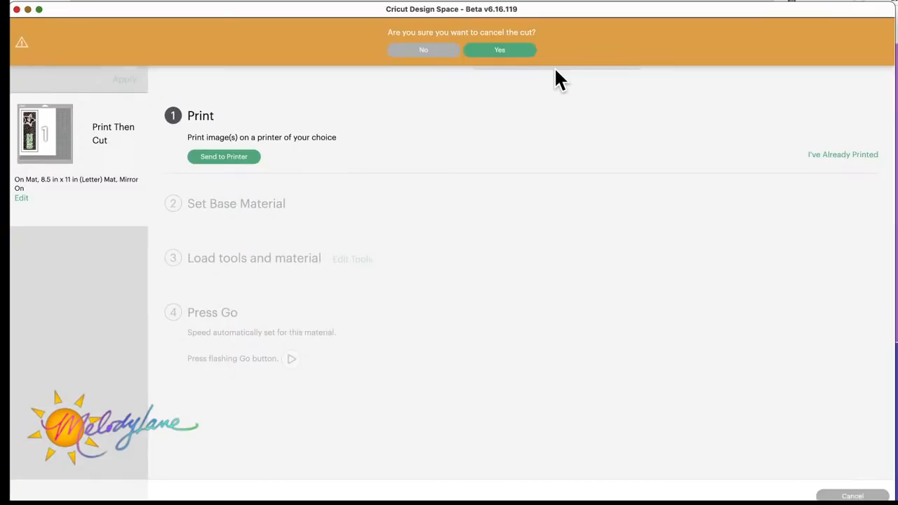
left_click(429, 50)
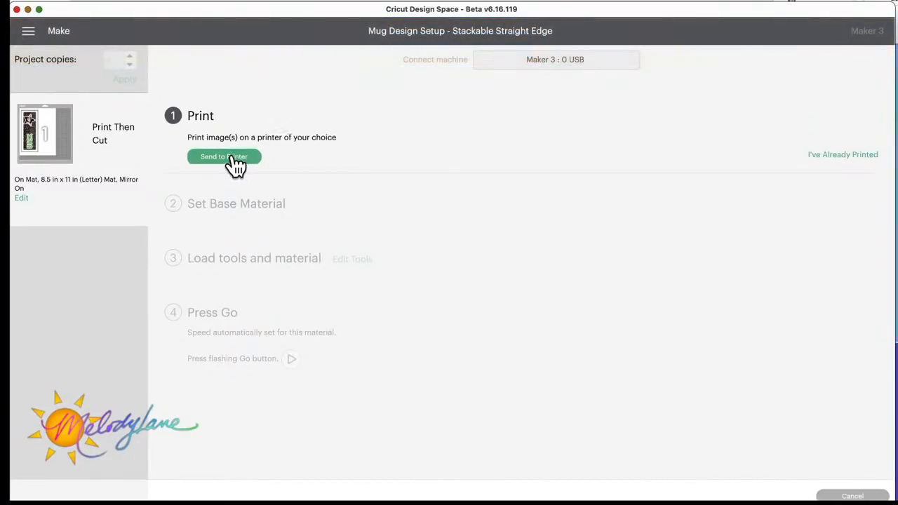
left_click(234, 158)
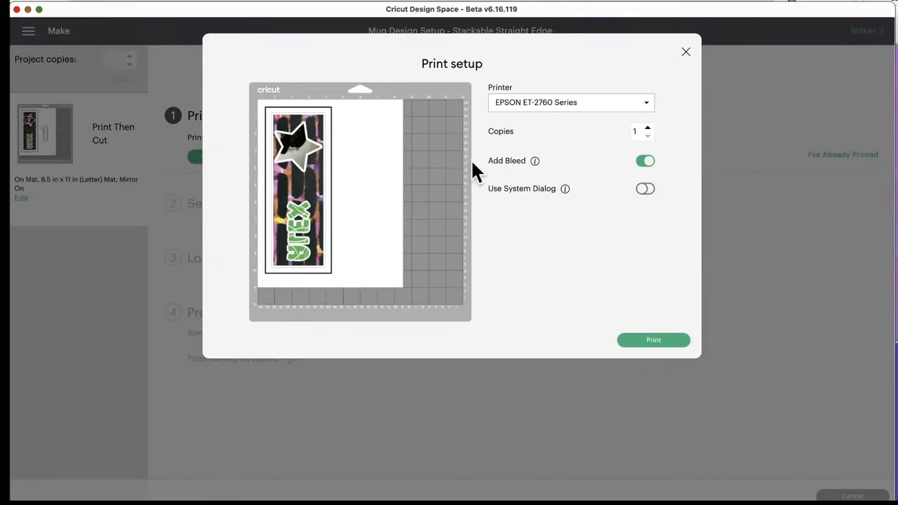
left_click(645, 190)
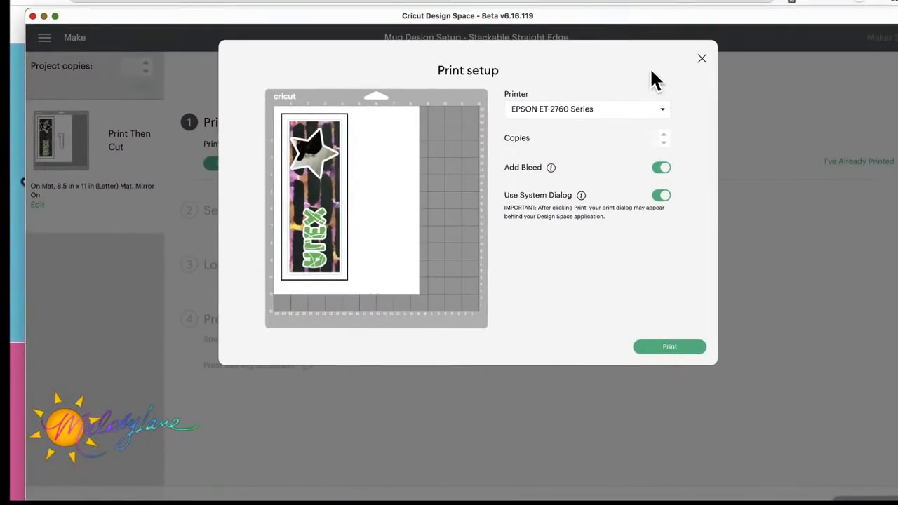
- Close the print setup and cancel the cut to return to the canvas
left_click(703, 60)
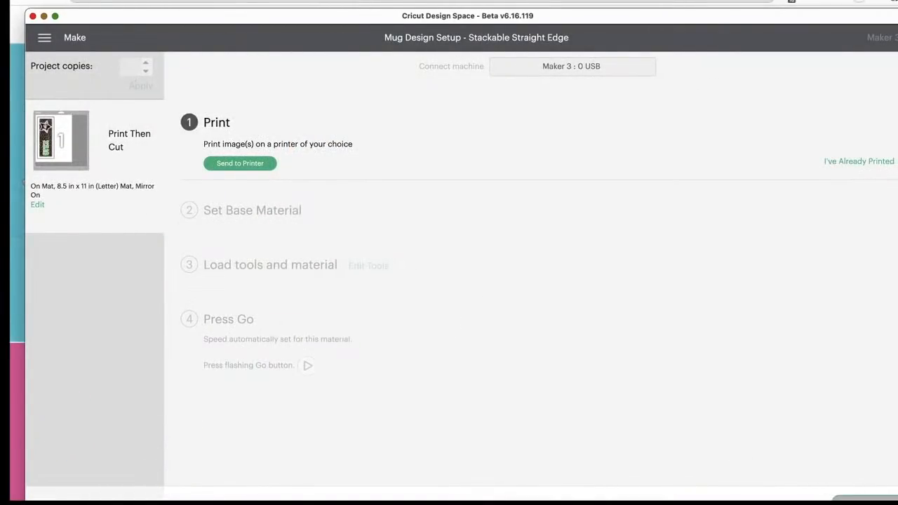
left_click(864, 498)
left_click(515, 57)
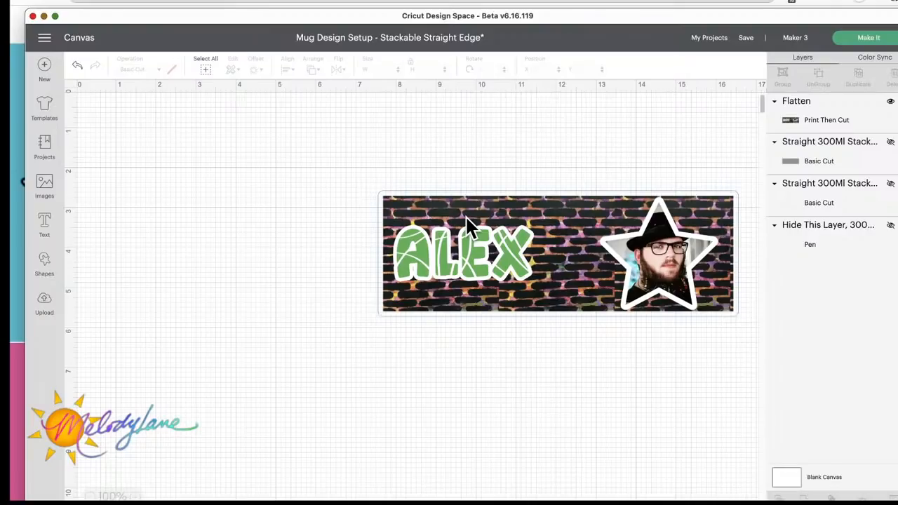
- Show the hidden grey Basic Cut rectangle, move the brick design aside and place the rectangle at about X 2.806, Y 2.764
left_click(889, 143)
left_click_drag(381, 402, 315, 361)
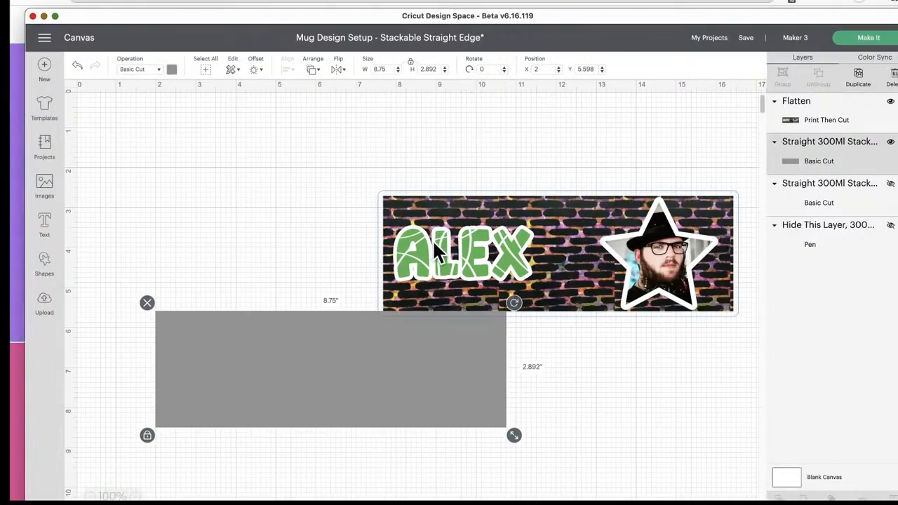
left_click_drag(434, 244, 638, 212)
left_click_drag(415, 409, 449, 289)
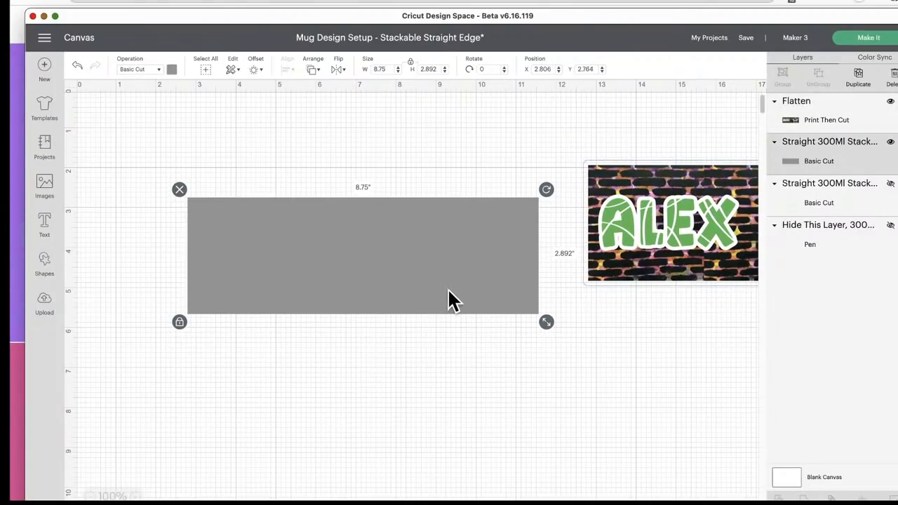
- Change the Basic Cut rectangle's material color to white and deselect it
left_click(172, 69)
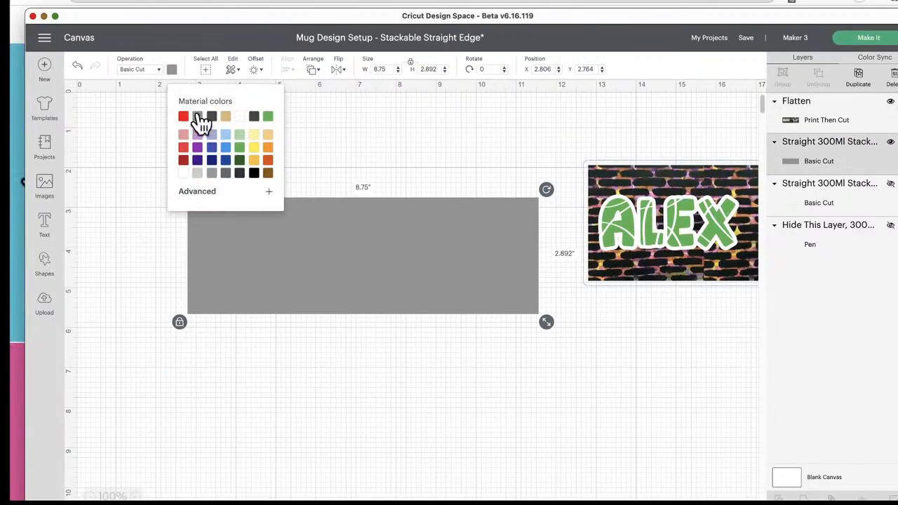
left_click(239, 116)
left_click(487, 177)
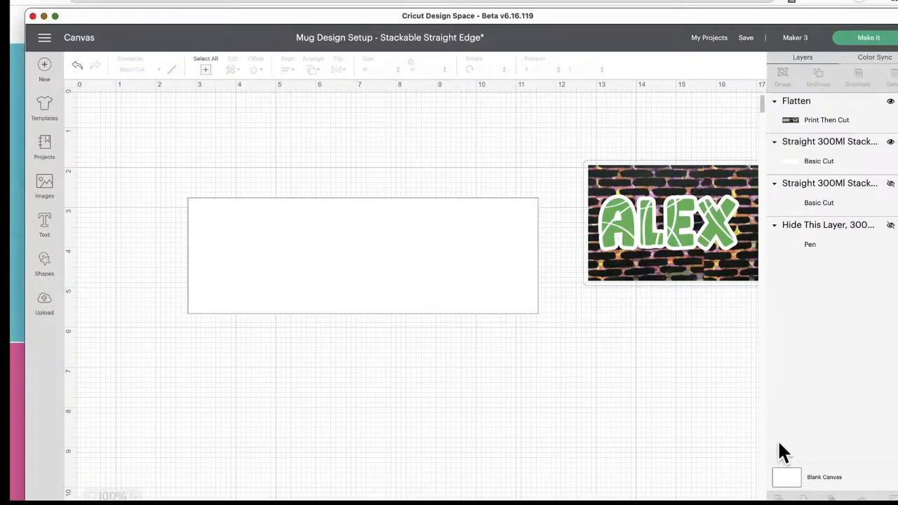
- Set the blank canvas color to light blue
left_click(792, 480)
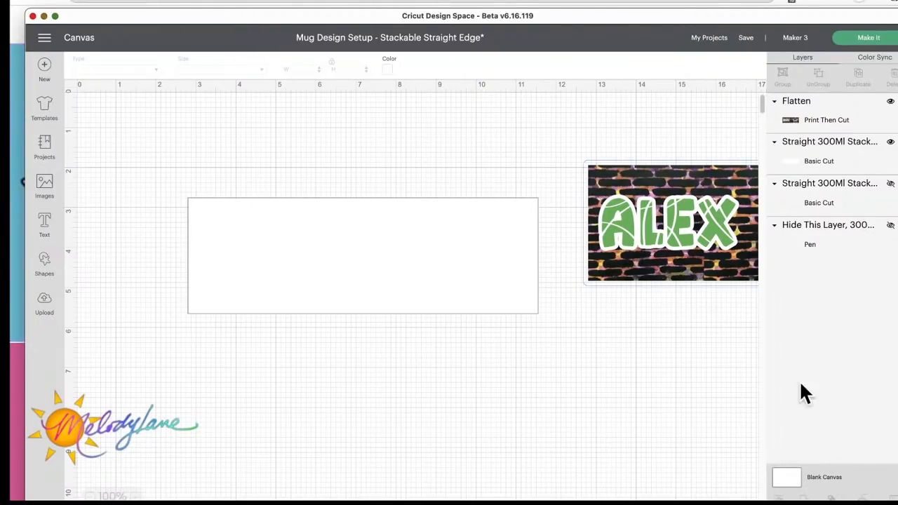
left_click(387, 72)
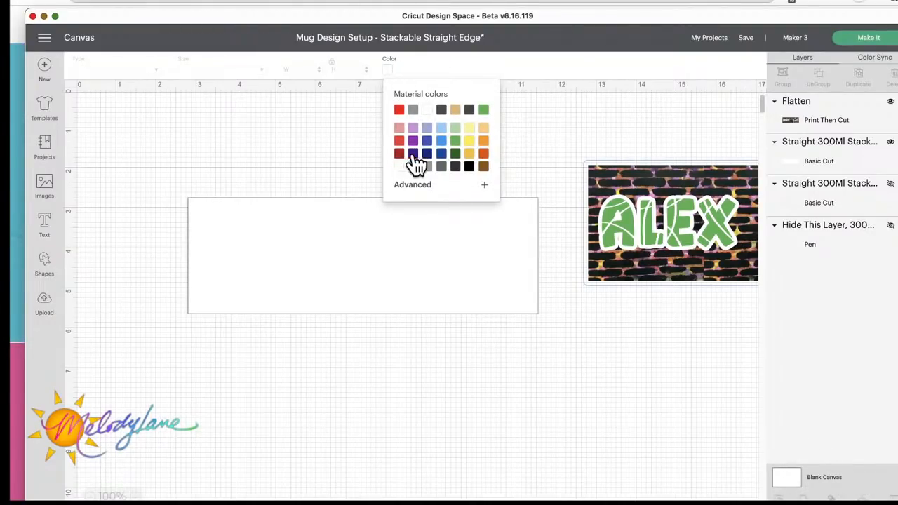
left_click(442, 129)
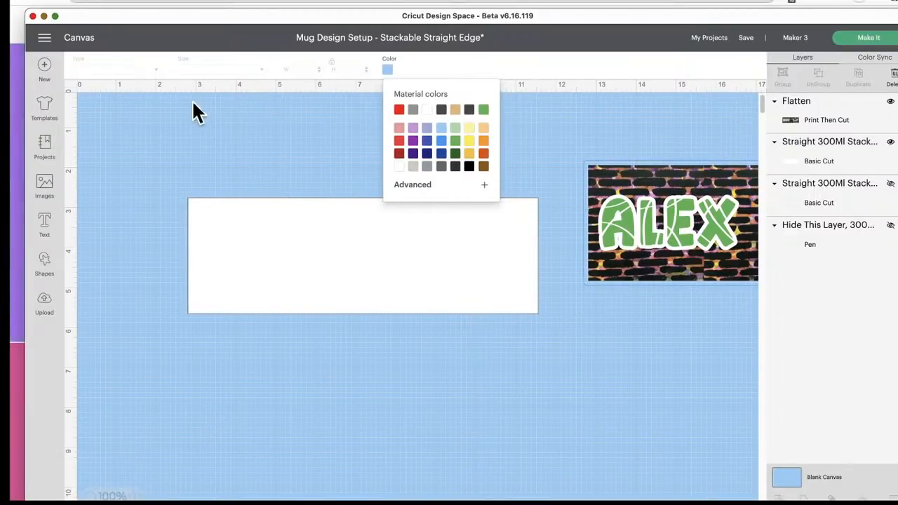
- Hide the canvas grid lines and move the white rectangle to about X 2.333, Y 2.848
left_click(69, 85)
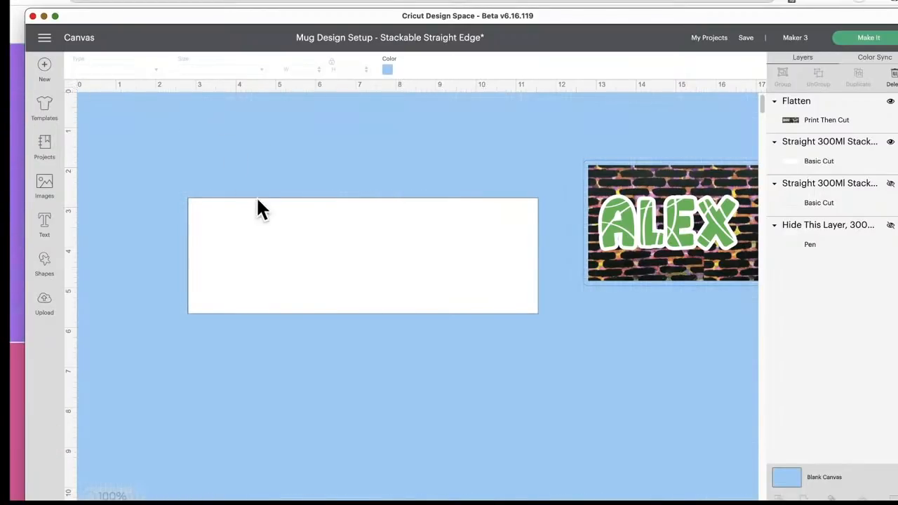
left_click_drag(361, 235, 342, 240)
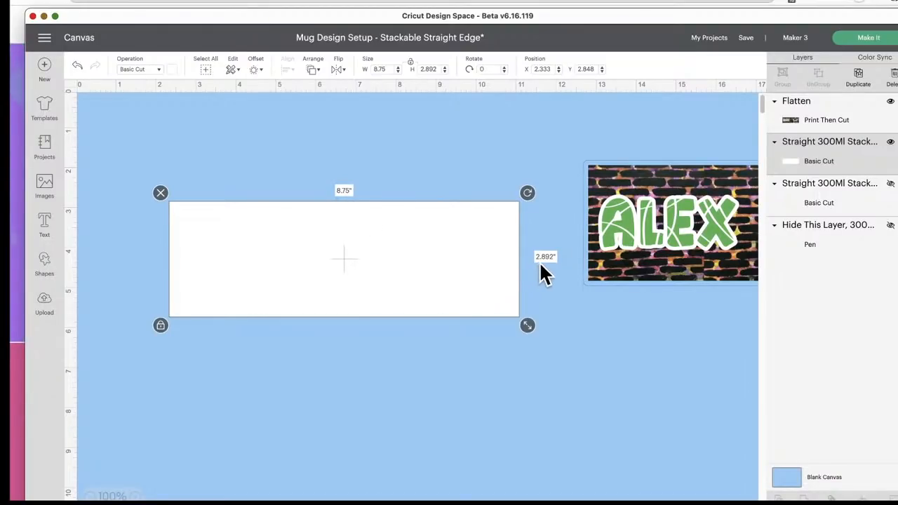
- Open the image library, expand the Project Type filter and select the Frog With Wings image with pale blue wings
left_click(44, 185)
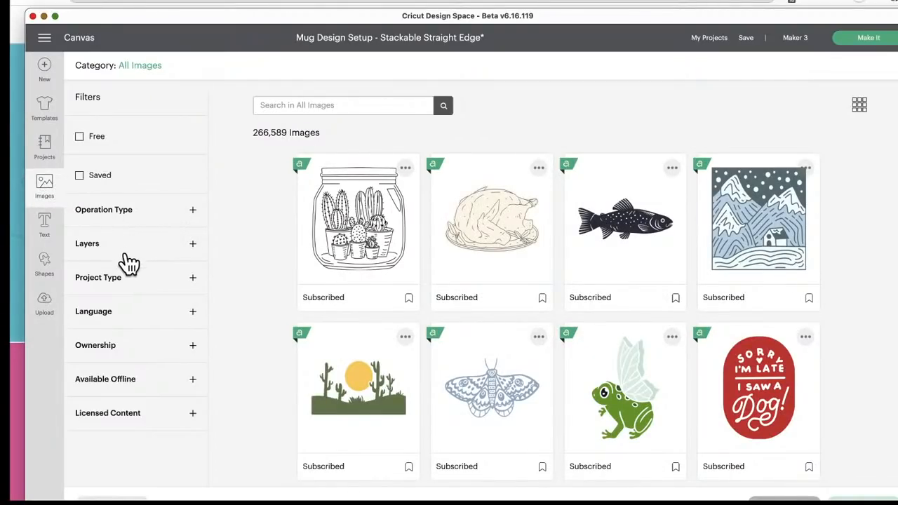
left_click(150, 285)
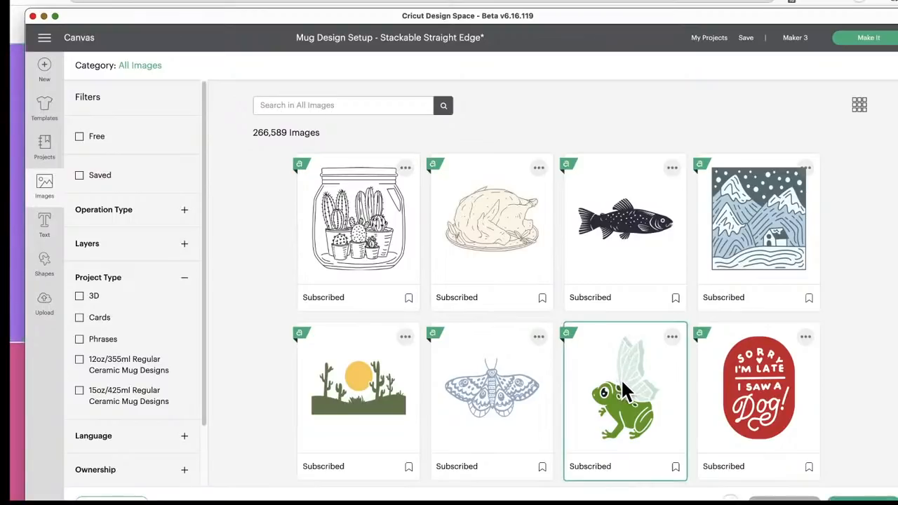
scroll(393, 410, "down", 3)
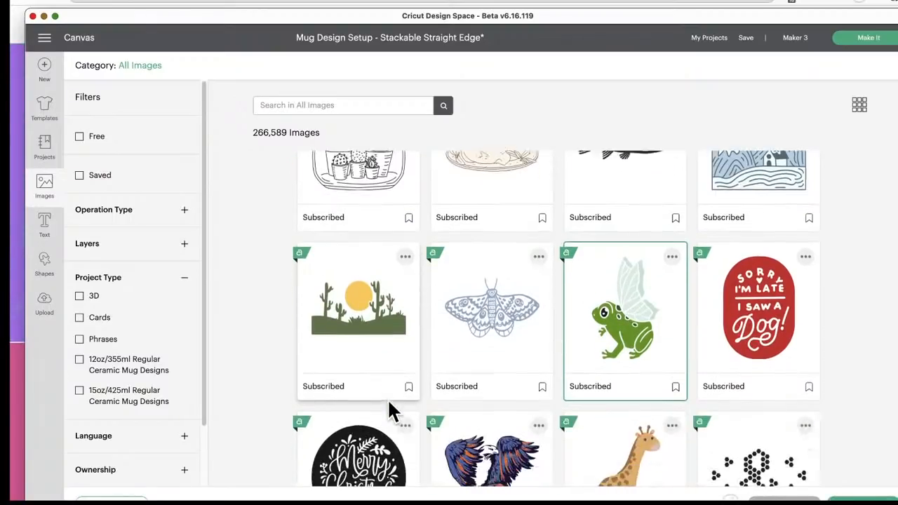
scroll(390, 403, "down", 5)
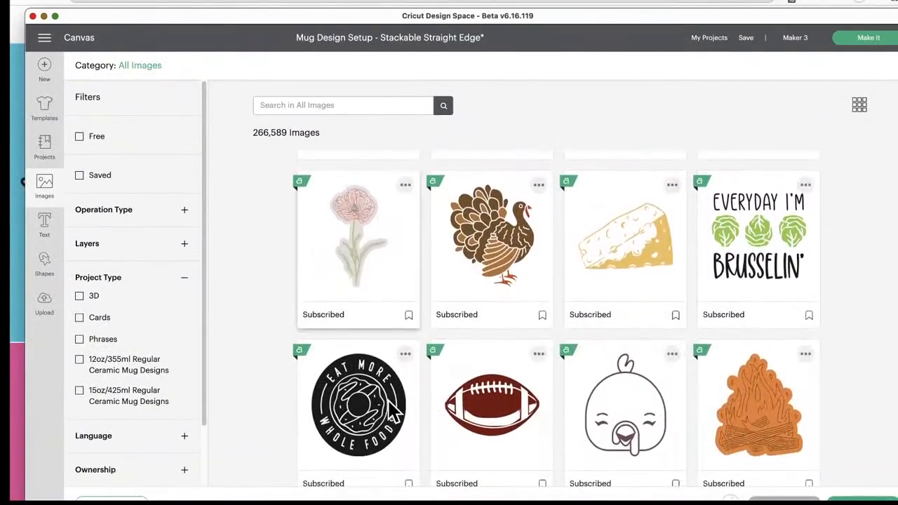
scroll(388, 400, "up", 8)
- View the frog's image set, also select Frog Riding A Snail and the yellow-green-winged Frog With Wings, and insert all three images
left_click(672, 337)
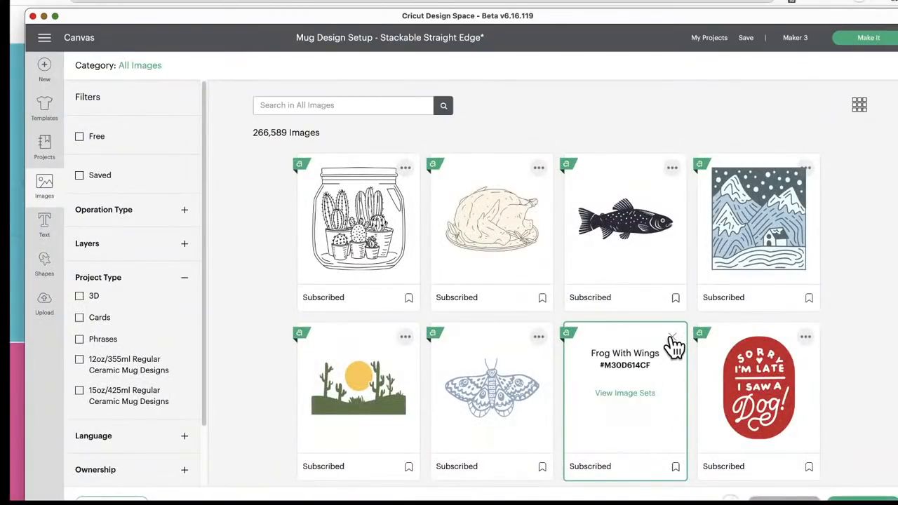
left_click(626, 397)
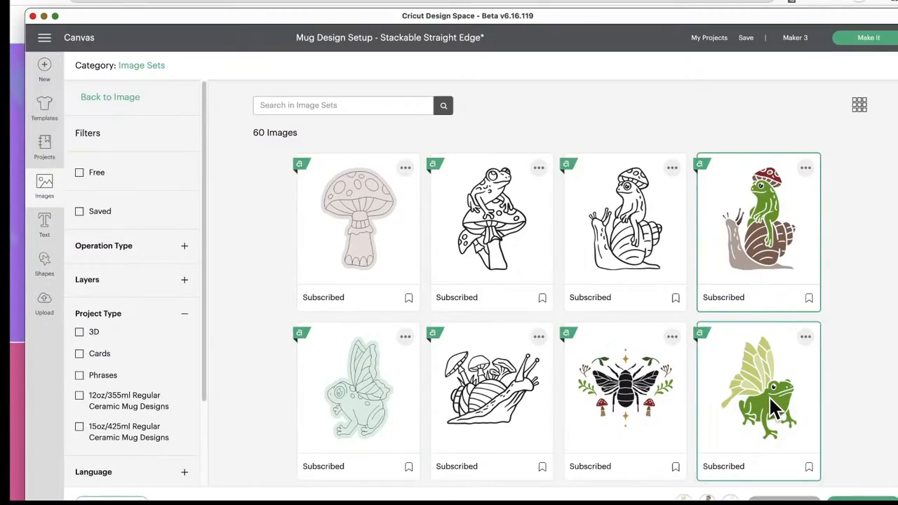
left_click(862, 499)
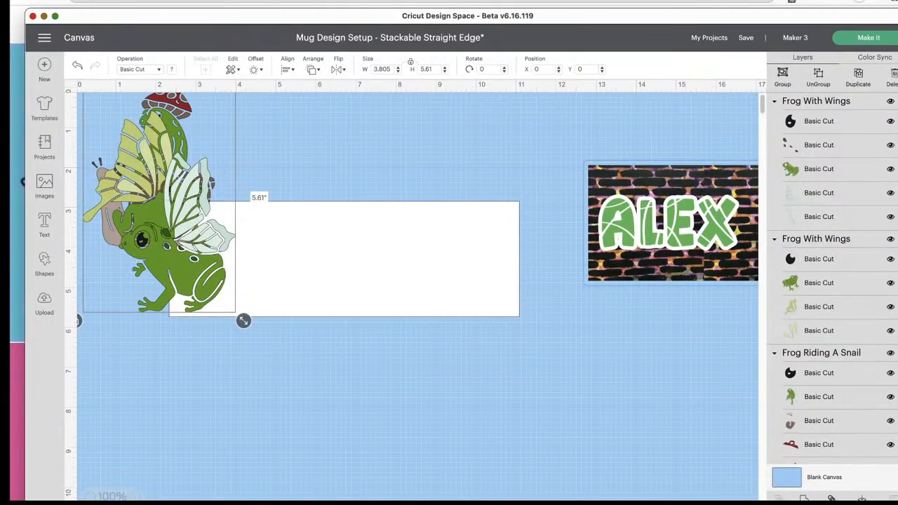
- Separate the two winged frogs from the snail below the white rectangle and hide the frog with pale blue wings
left_click(256, 188)
left_click_drag(176, 210, 431, 350)
left_click_drag(160, 211, 311, 376)
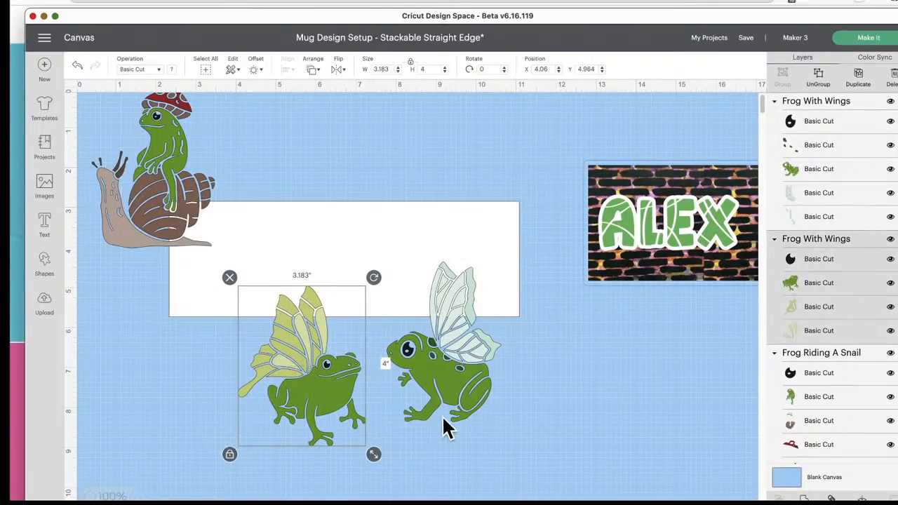
left_click_drag(440, 384, 585, 412)
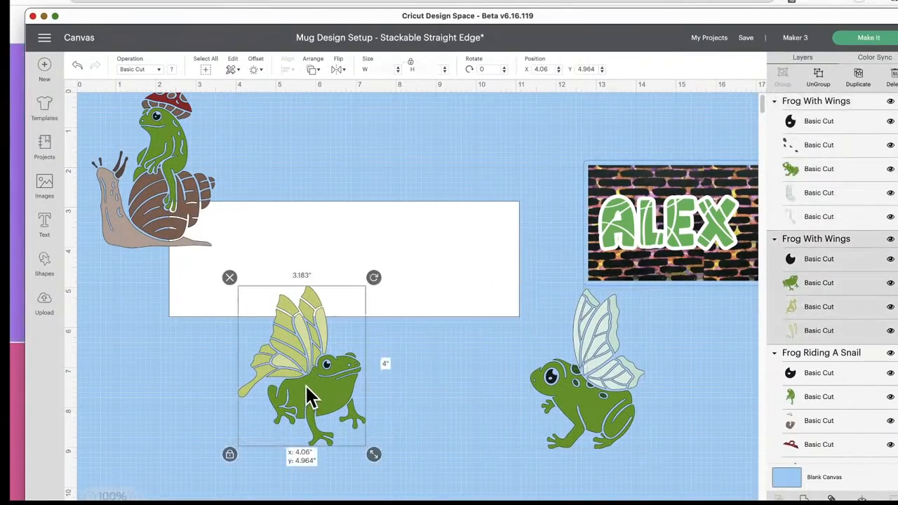
left_click_drag(305, 384, 405, 402)
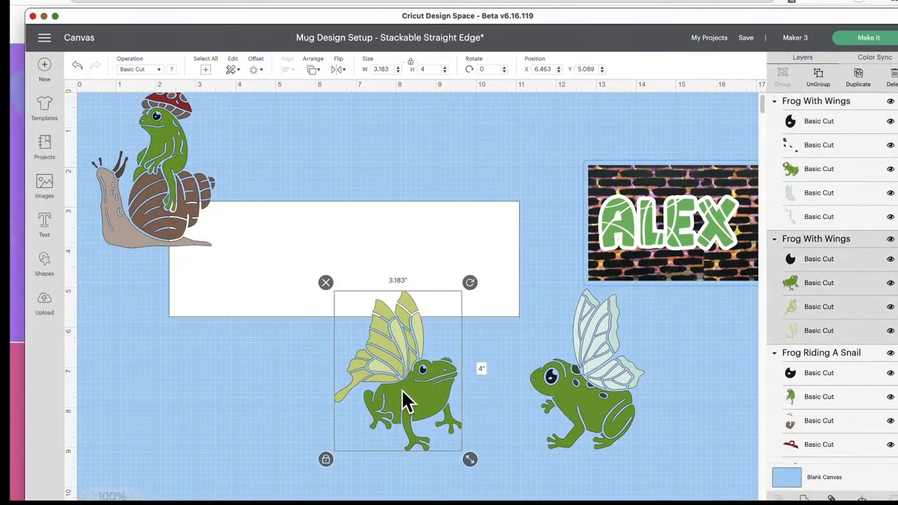
left_click(560, 396)
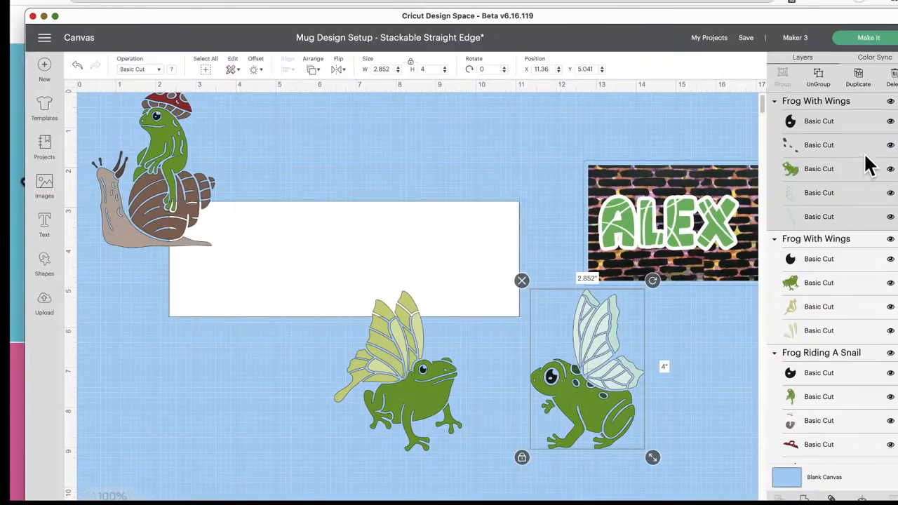
left_click(889, 102)
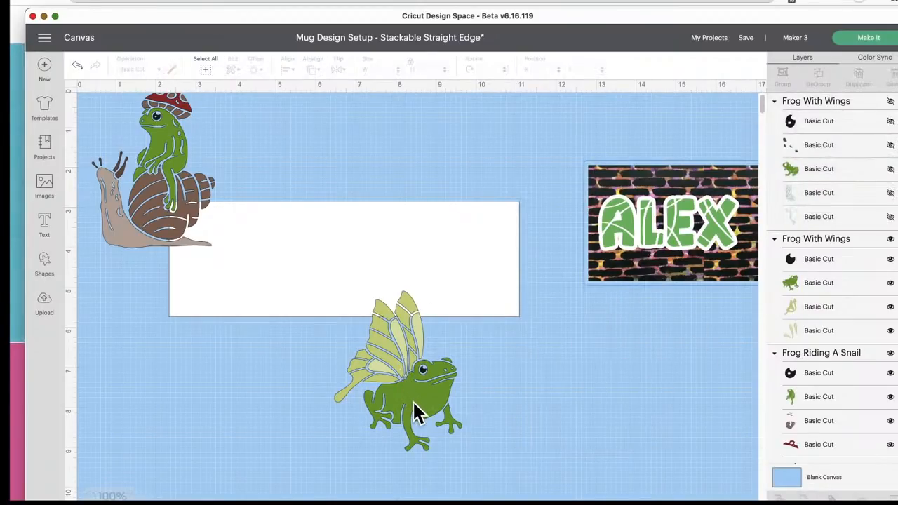
- Fit the winged frog at about 2.06 × 2.589 in and the snail-riding frog at about 2.249 × 2.931 in on opposite ends of the white rectangle
left_click_drag(412, 400, 254, 298)
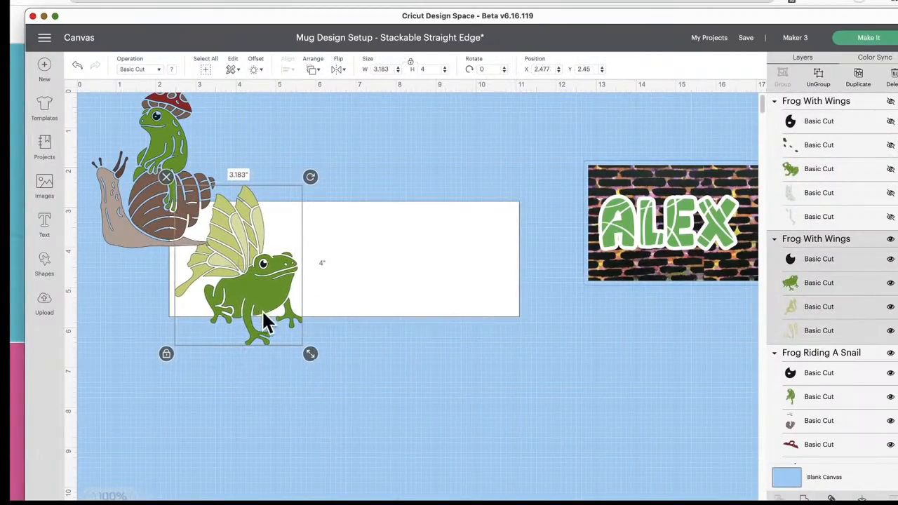
left_click_drag(310, 355, 259, 311)
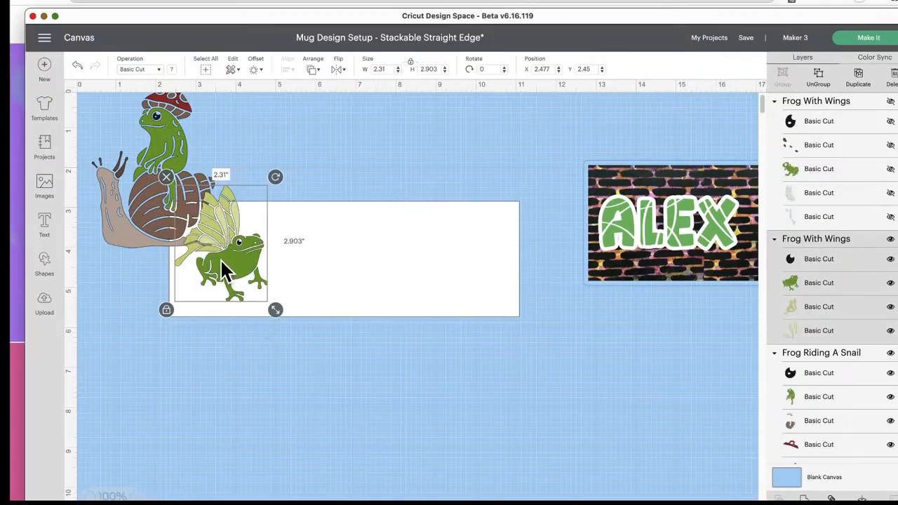
left_click_drag(221, 258, 231, 272)
left_click_drag(275, 324, 264, 314)
left_click_drag(237, 275, 233, 269)
left_click_drag(159, 217, 429, 284)
left_click_drag(502, 343, 439, 289)
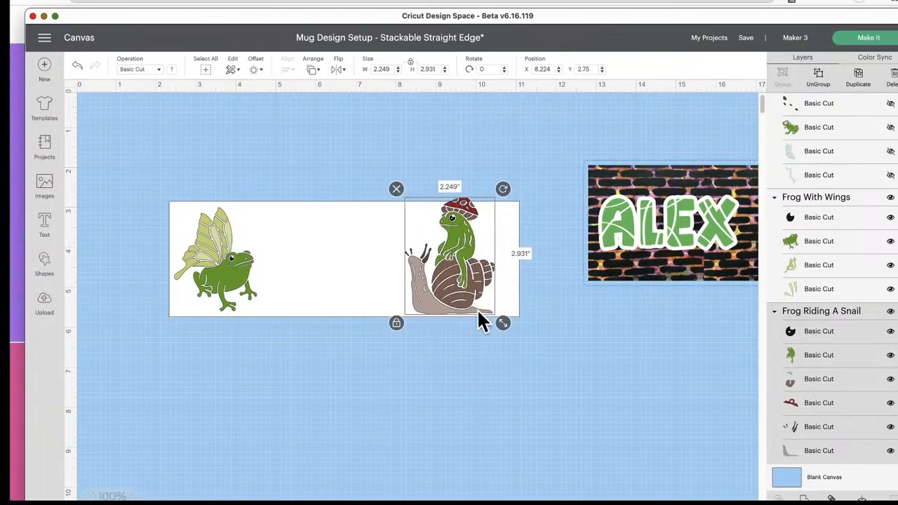
- Change the material color of the snail's body layer in Frog Riding A Snail to tan
left_click(804, 407)
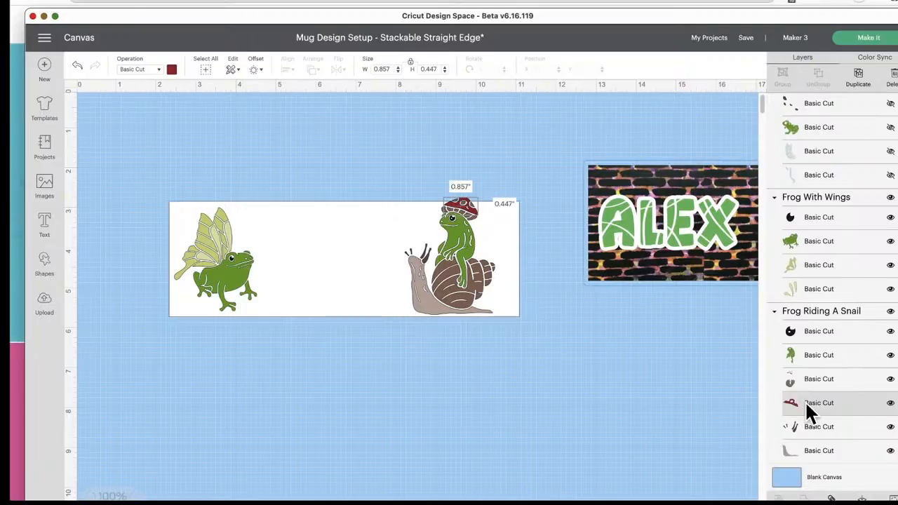
scroll(809, 425, "down", 3)
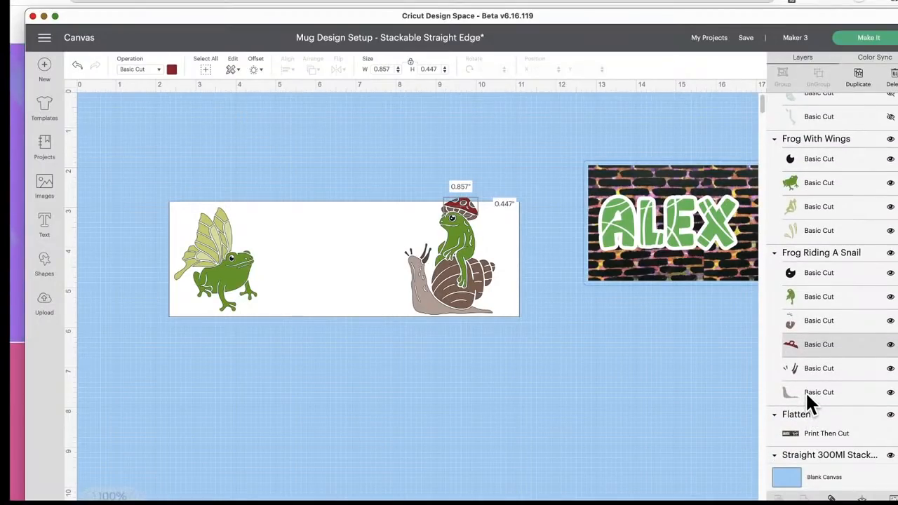
left_click(807, 393)
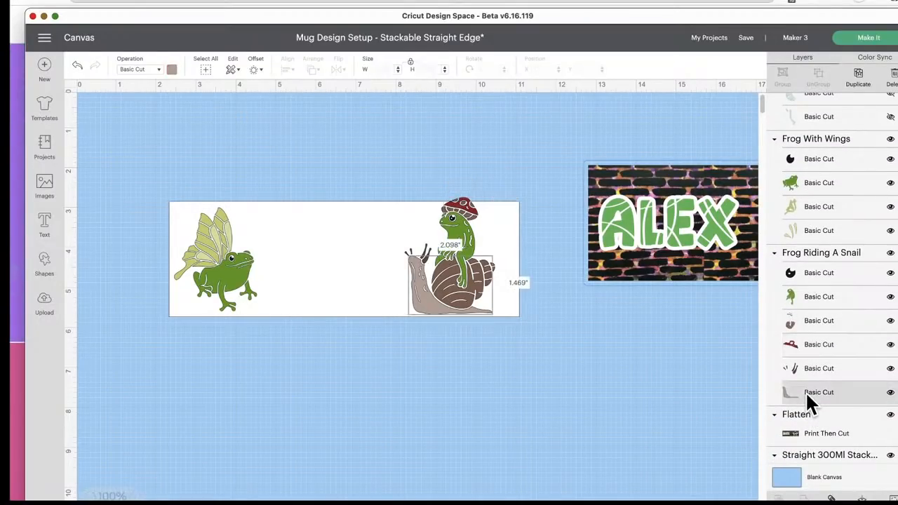
left_click(172, 70)
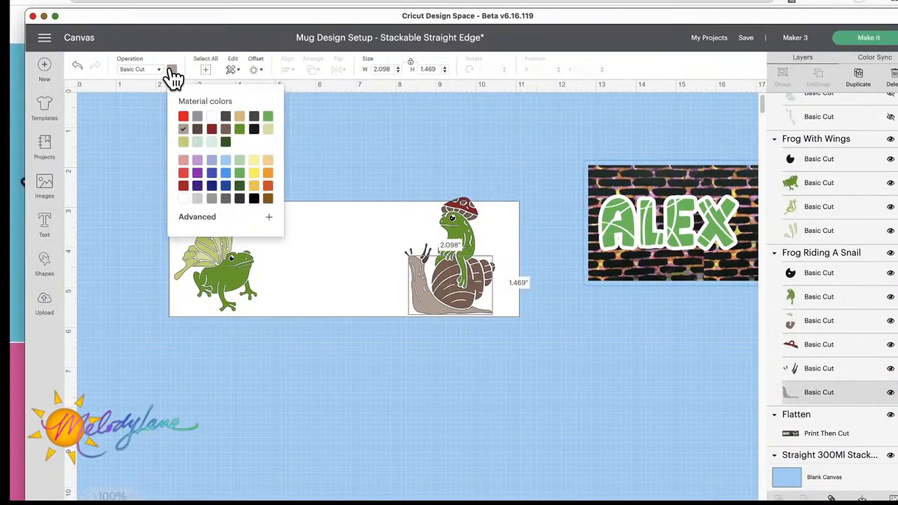
left_click(197, 118)
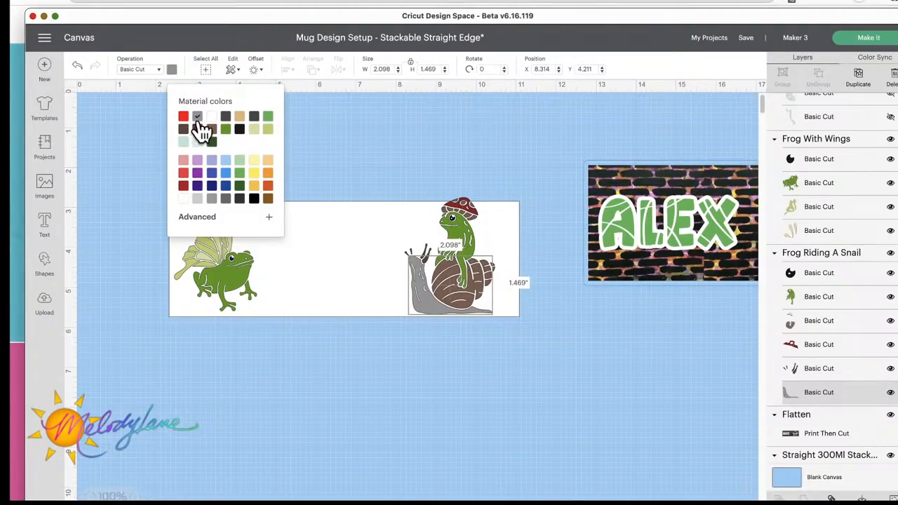
left_click(240, 118)
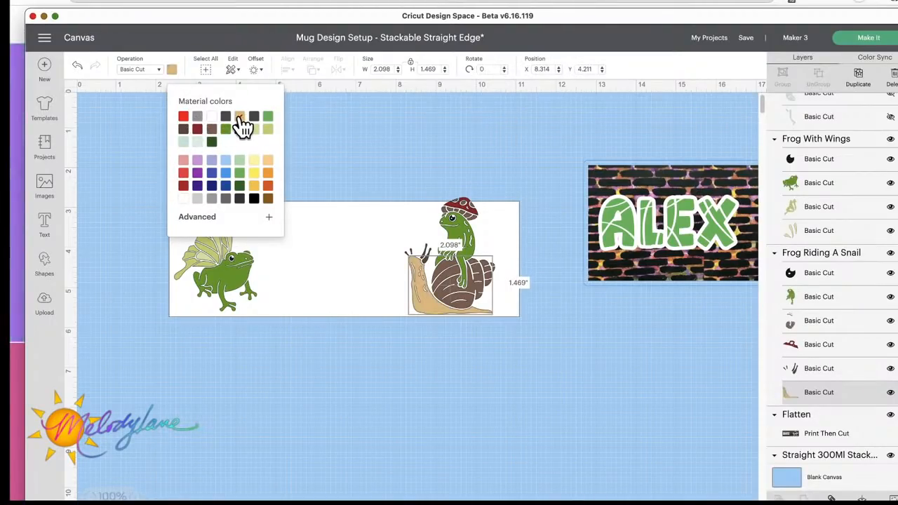
left_click(369, 164)
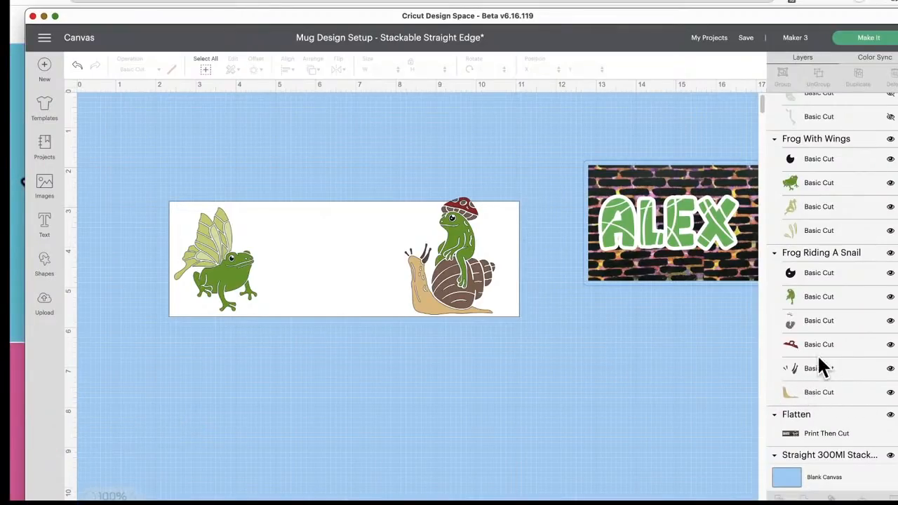
- Shrink the snail-riding frog to about 2.067 × 2.694 in, place it at about X 8.377, Y 2.959, and compare its size with the winged frog's
left_click(419, 259)
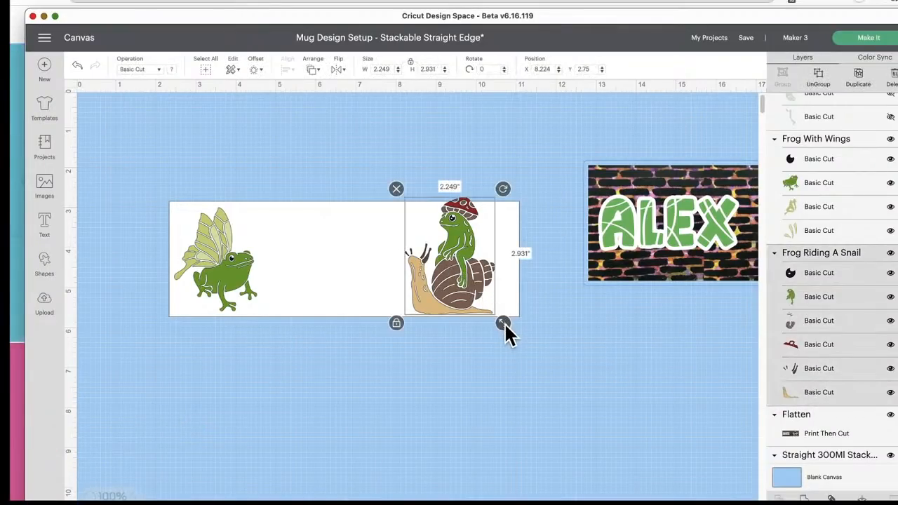
left_click_drag(505, 327, 481, 307)
left_click_drag(461, 269, 467, 276)
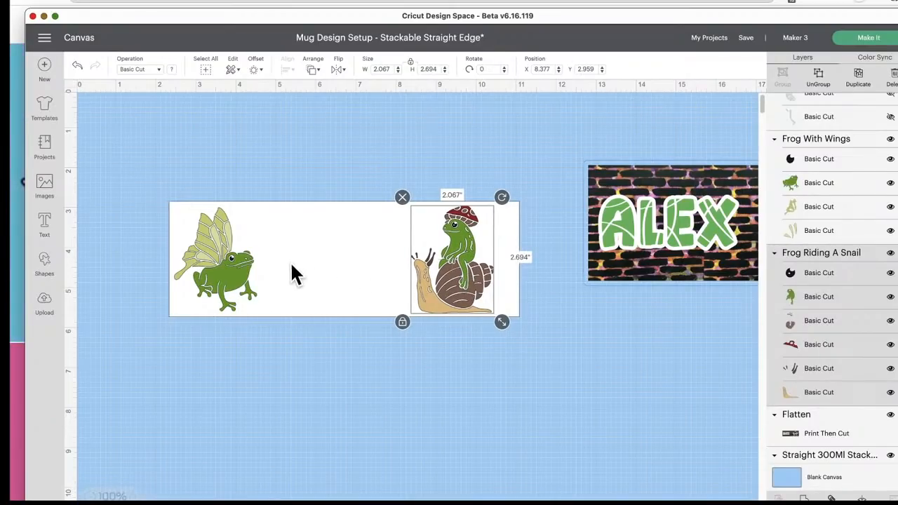
left_click(232, 268)
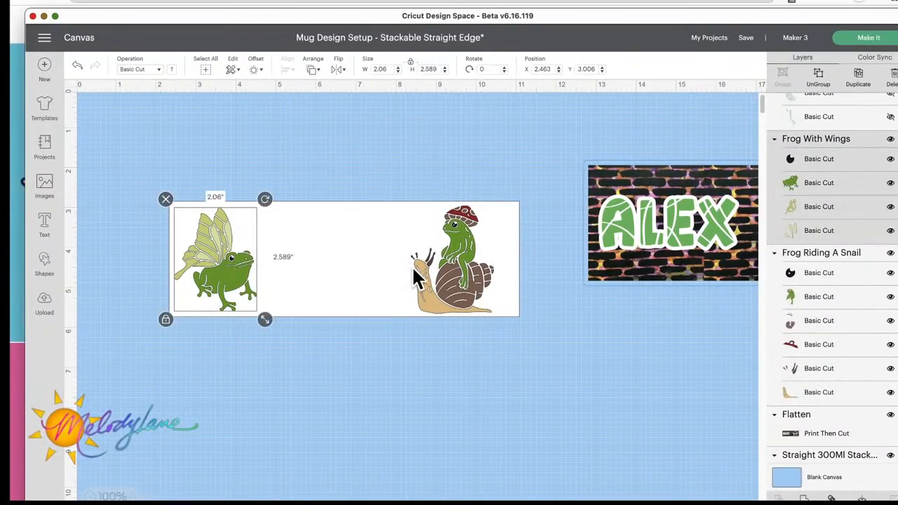
left_click(447, 278)
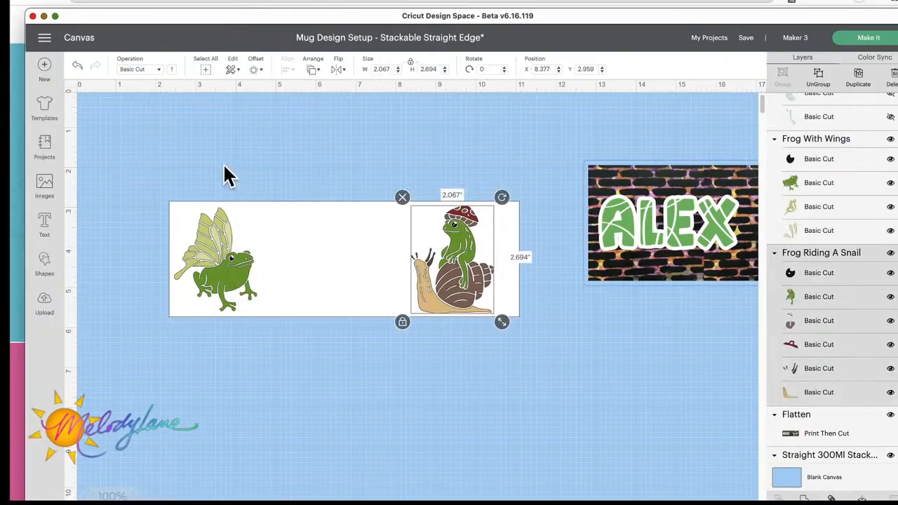
- Center both frog images vertically on the white rectangle and flatten all of them into one Print Then Cut image
left_click_drag(224, 163, 153, 232)
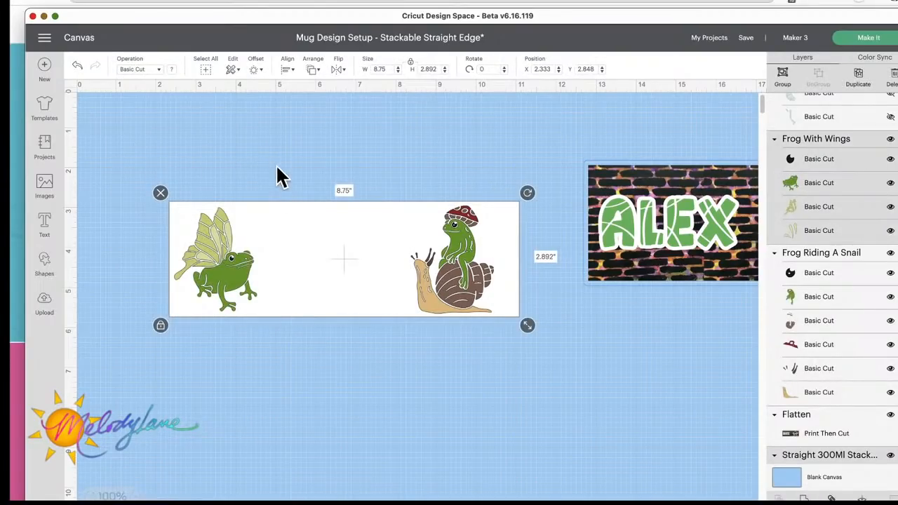
left_click_drag(153, 150, 533, 380)
left_click(289, 70)
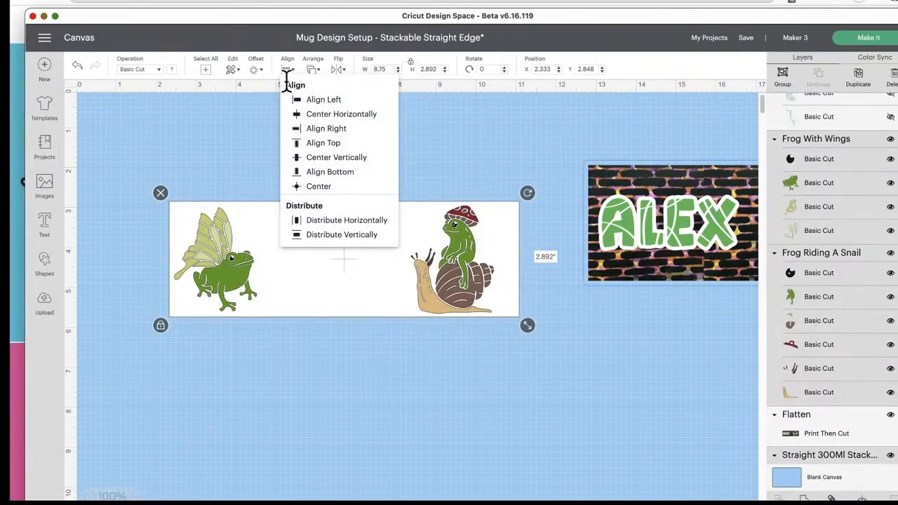
left_click(334, 161)
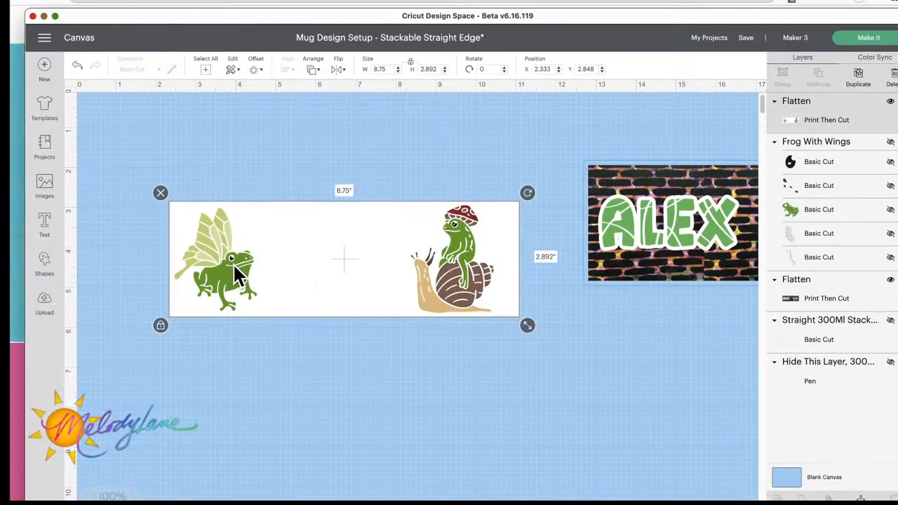
- Move the flattened frog wrap to about X 2.403, Y 3.056 and hide the flattened brick design
left_click_drag(232, 263, 236, 271)
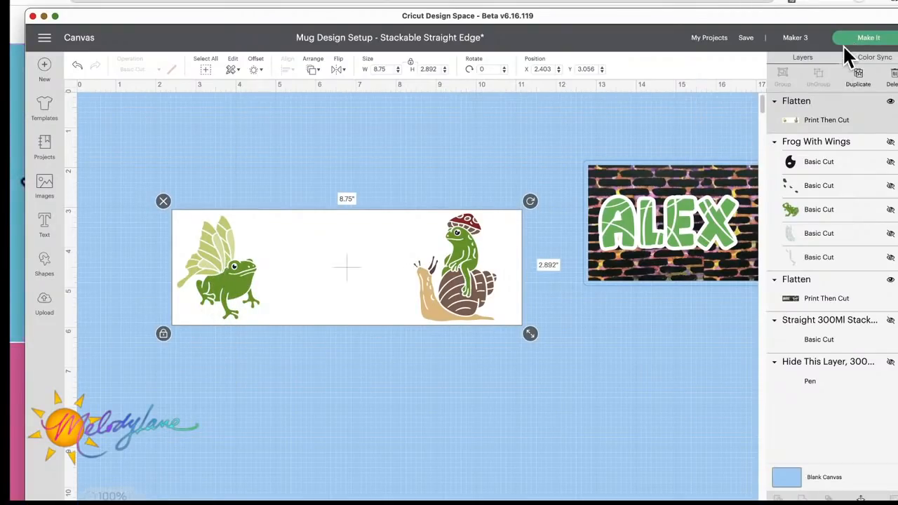
left_click(693, 188)
left_click(889, 280)
left_click(401, 256)
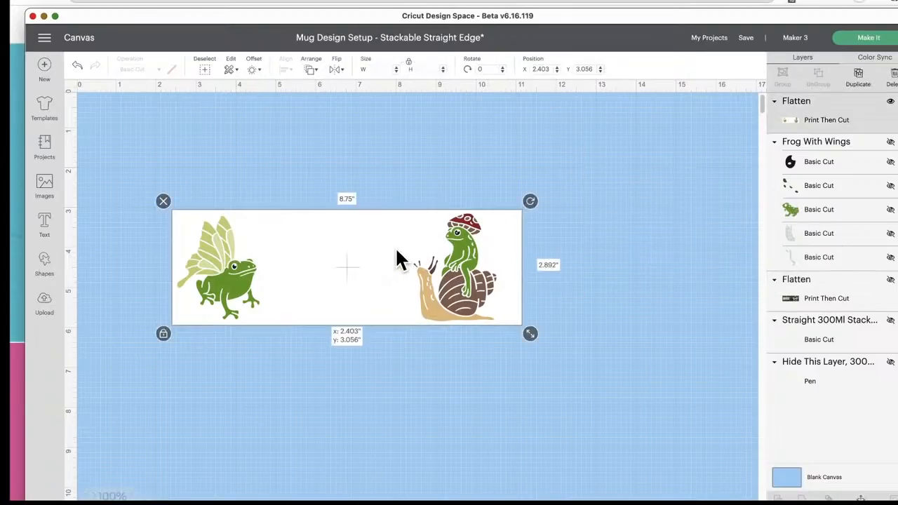
- Prepare the flattened frog wrap for printing and send it to the EPSON ET-2760 Series with Use System Dialog turned on
left_click(870, 39)
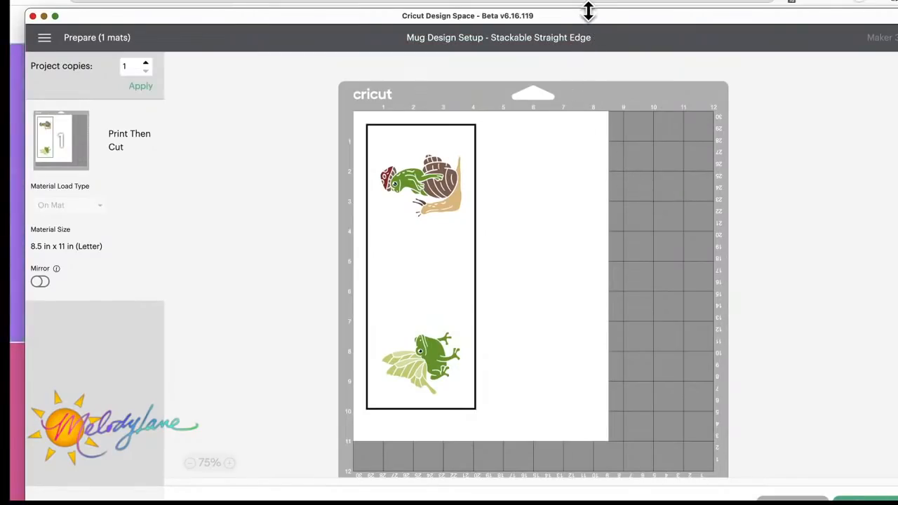
left_click_drag(589, 24, 575, 4)
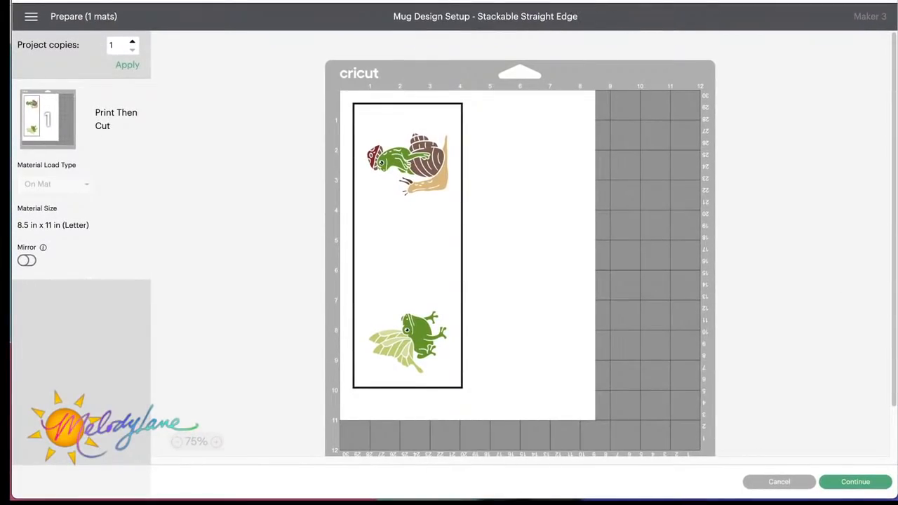
left_click(860, 484)
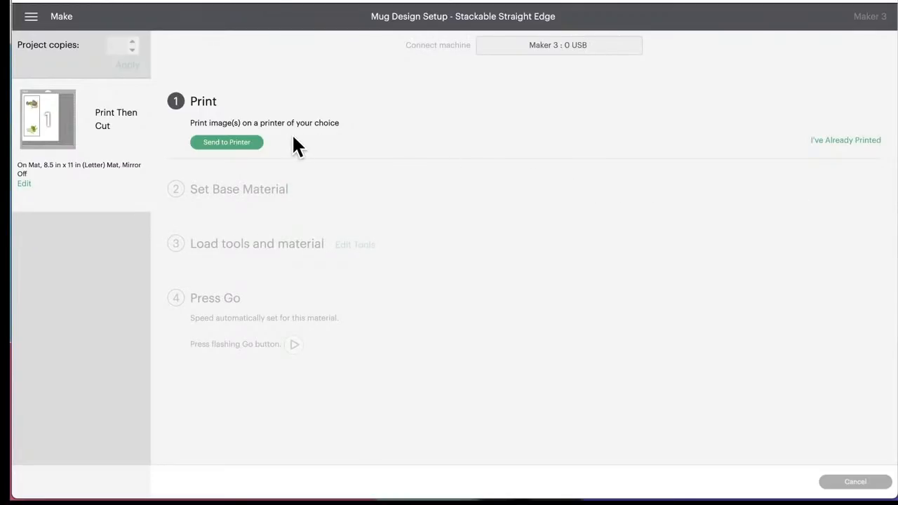
left_click(228, 141)
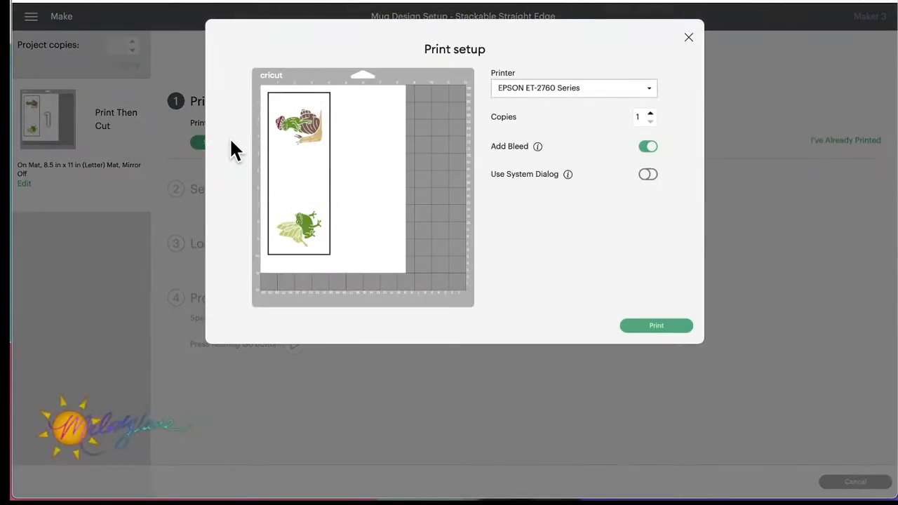
left_click(648, 174)
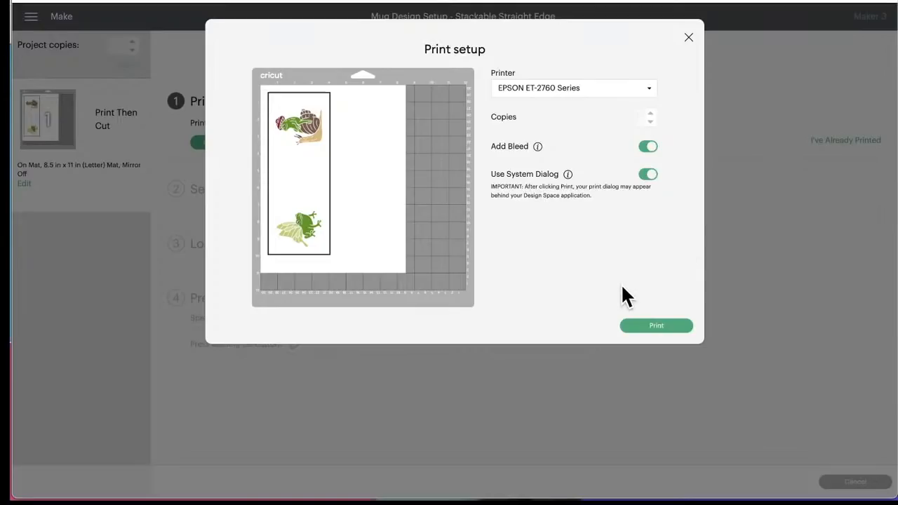
left_click(656, 327)
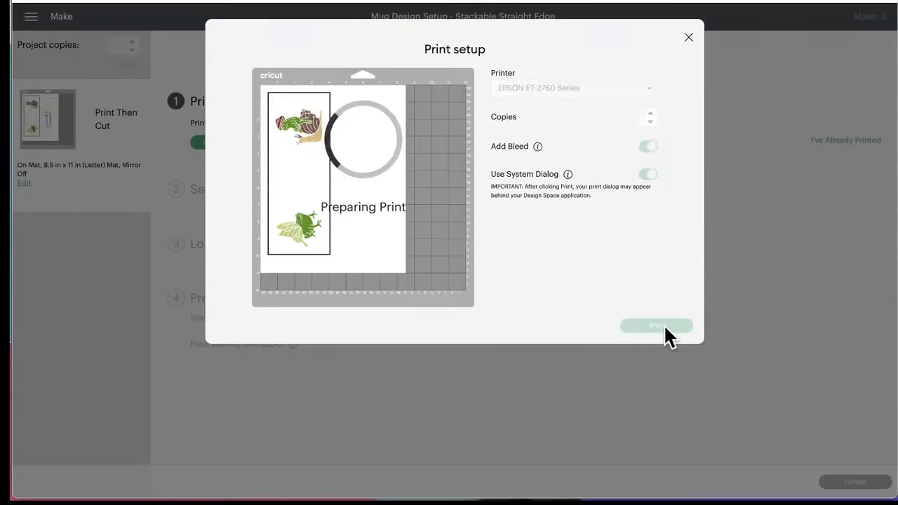
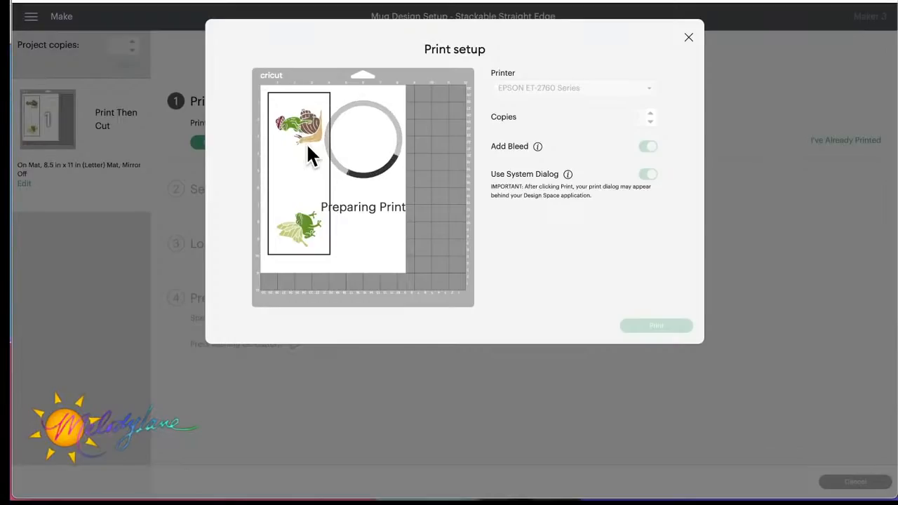
left_click(645, 147)
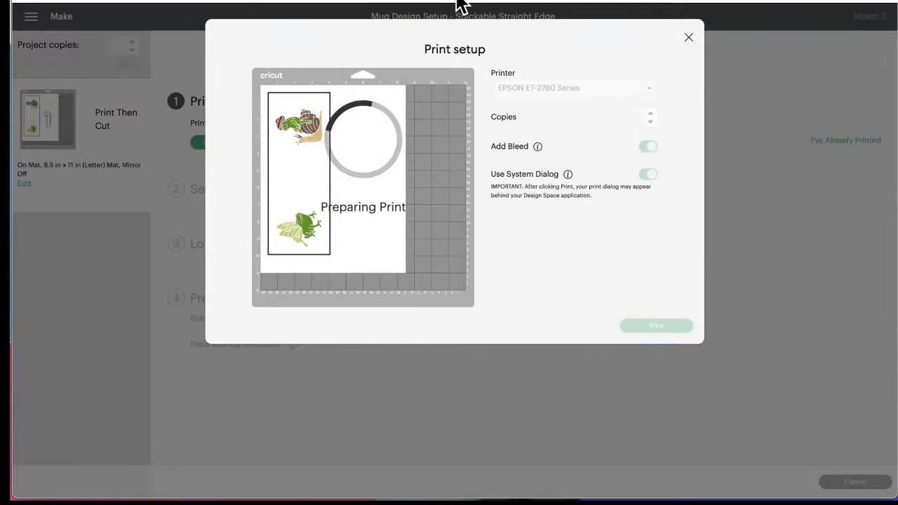
- Uncover the system print dialog behind the design window and examine its media type, print quality and other option categories
left_click_drag(456, 6, 483, 191)
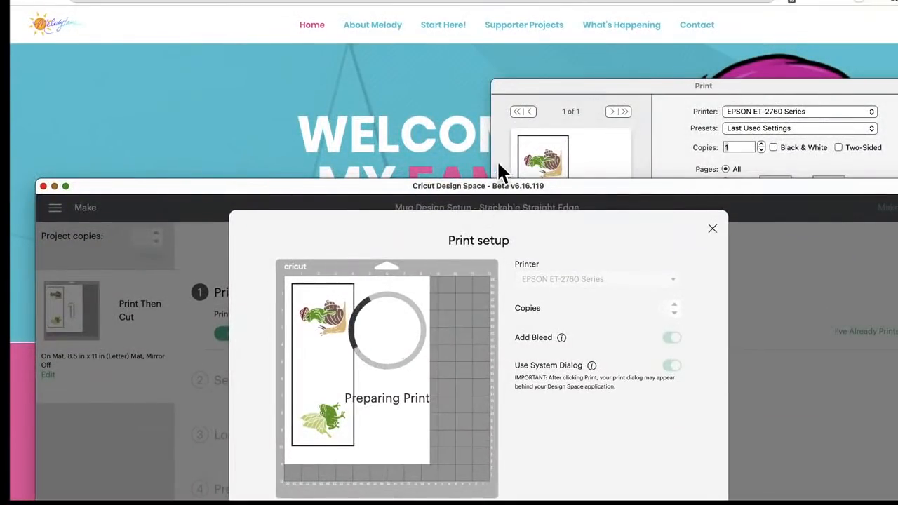
left_click(559, 81)
left_click_drag(559, 81, 399, 68)
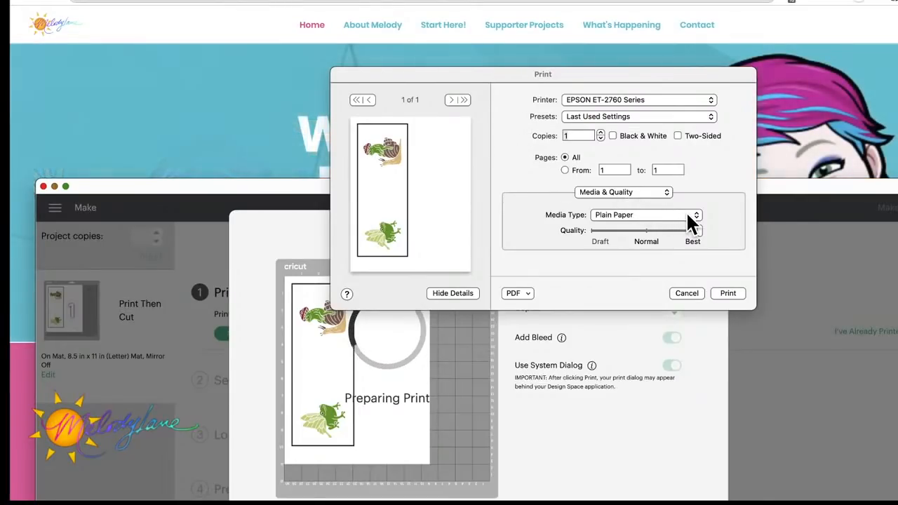
left_click(690, 209)
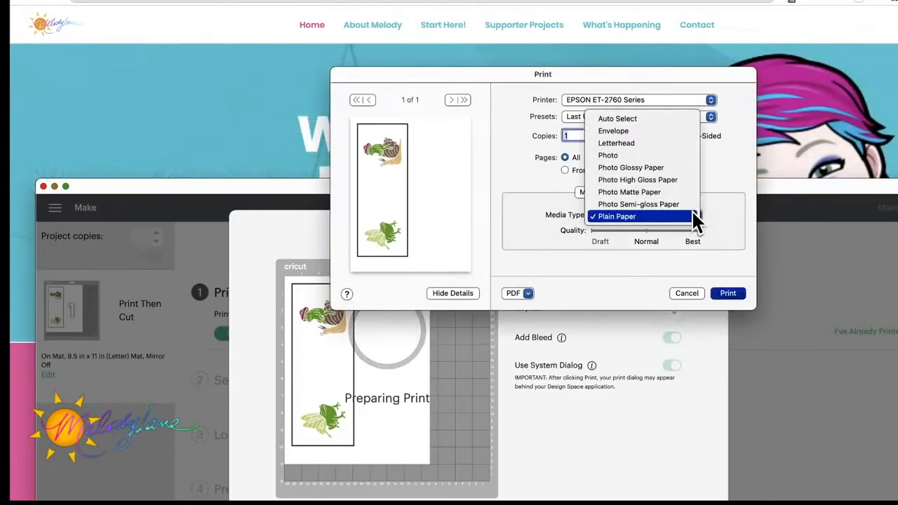
left_click(692, 210)
left_click(661, 194)
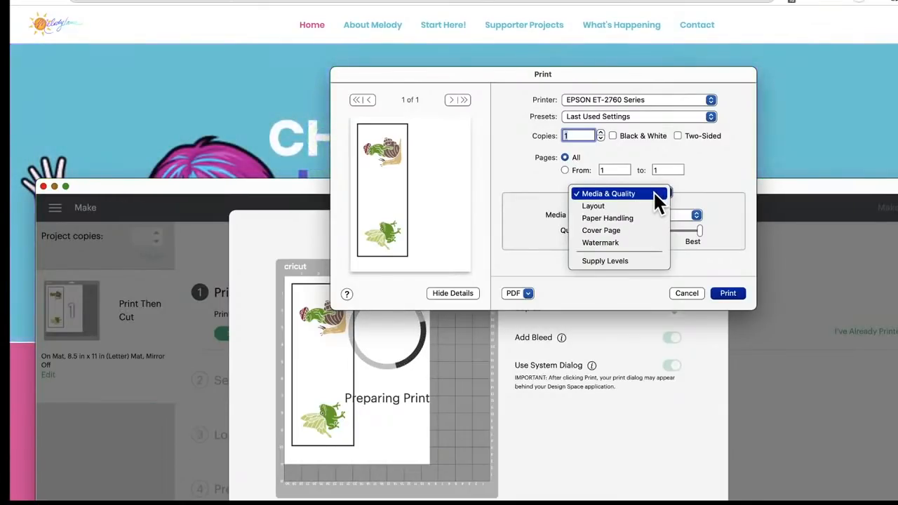
left_click(705, 194)
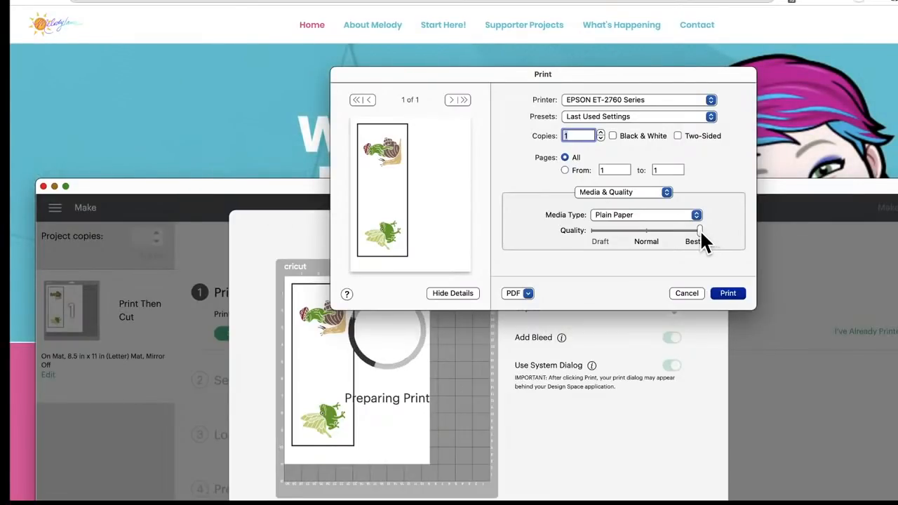
- Cancel the print job and the cut, and return to the canvas
left_click_drag(597, 70, 597, 37)
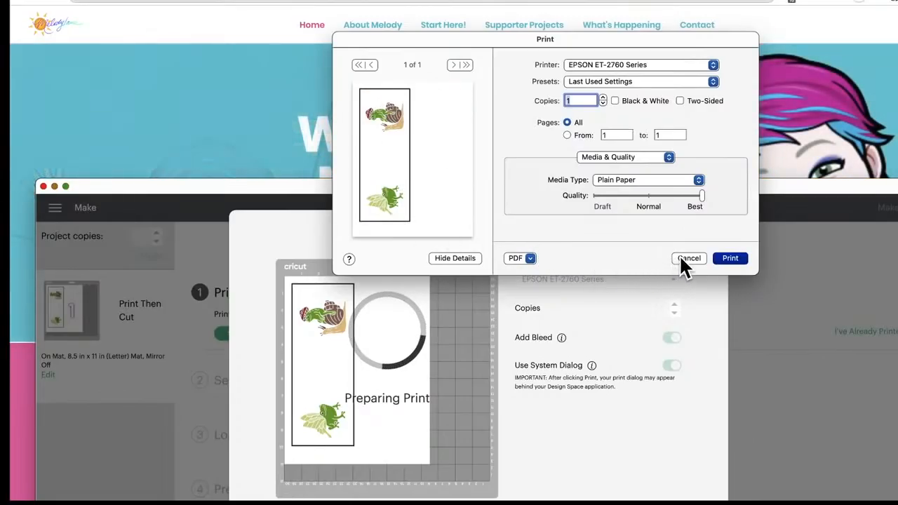
left_click(688, 260)
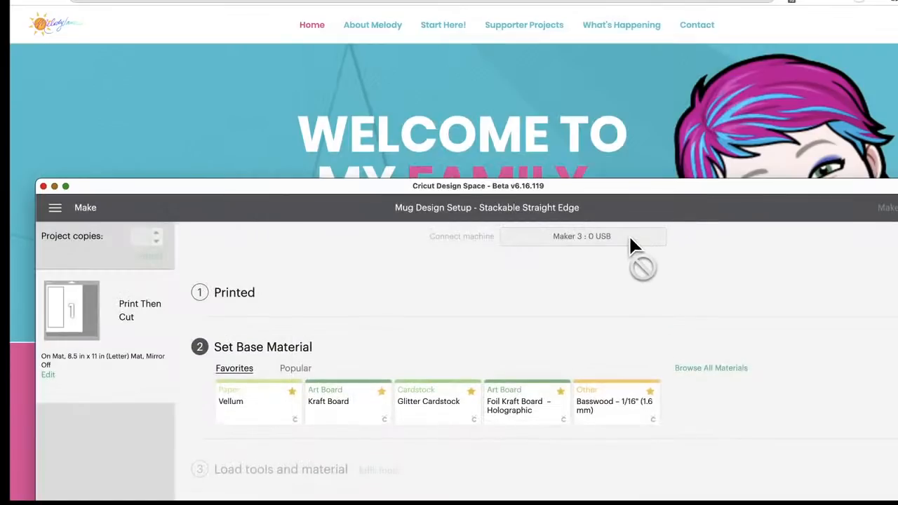
left_click_drag(548, 183, 559, 24)
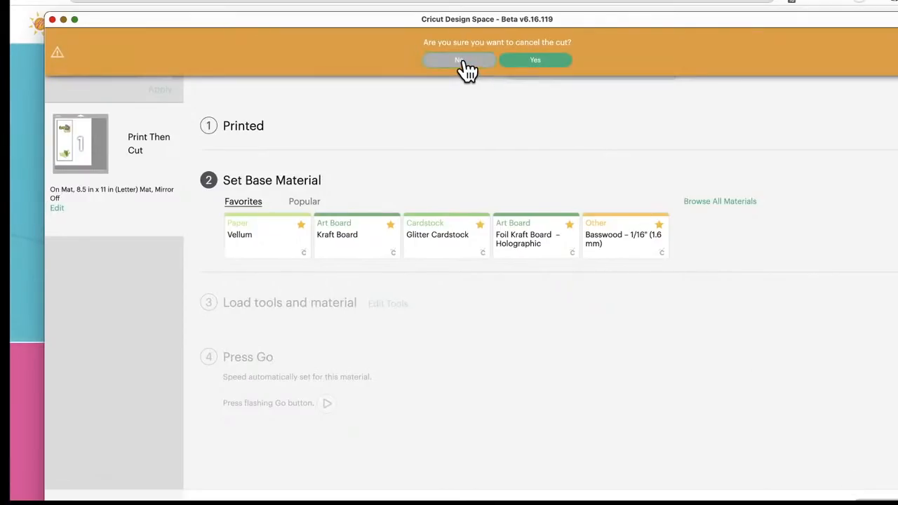
left_click(460, 60)
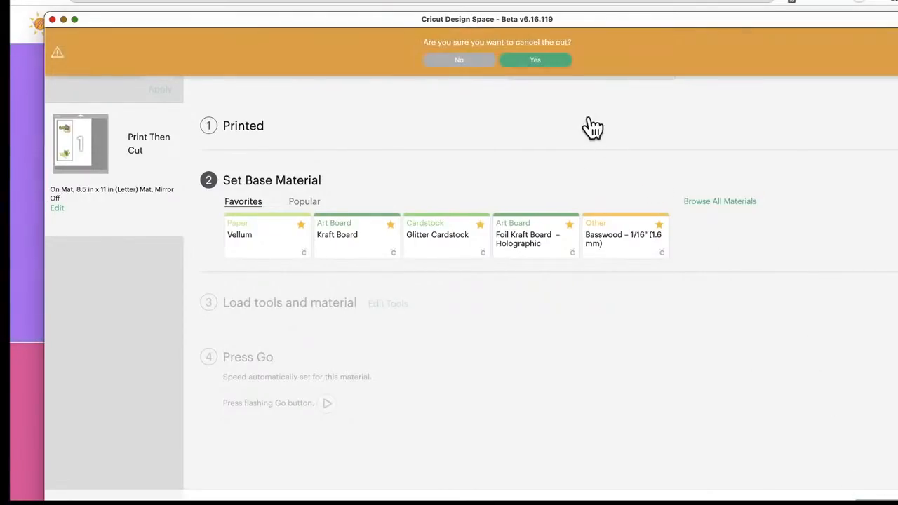
left_click(535, 62)
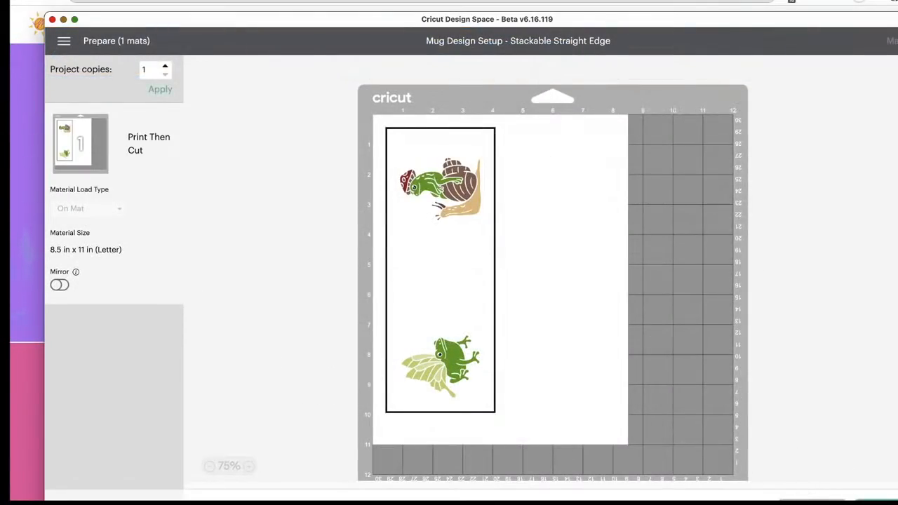
left_click(810, 500)
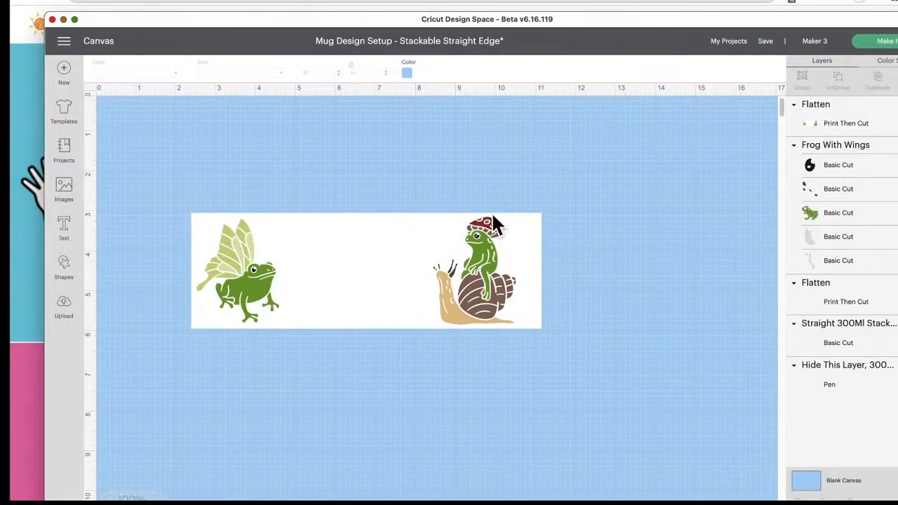
- Unflatten the frog wrap and spread its pieces apart, with the white rectangle below and the snail-riding frog at about X 10.599, Y 2.835
left_click(391, 257)
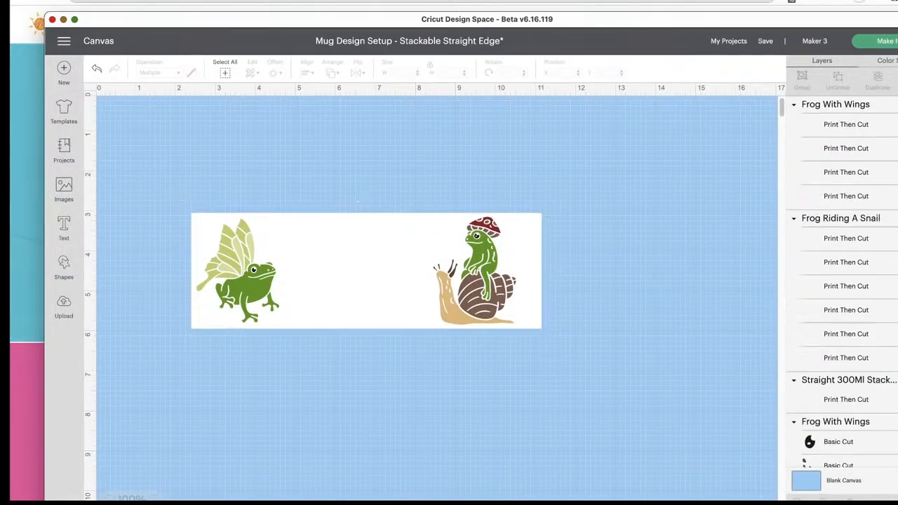
left_click_drag(364, 242, 367, 399)
left_click(489, 237)
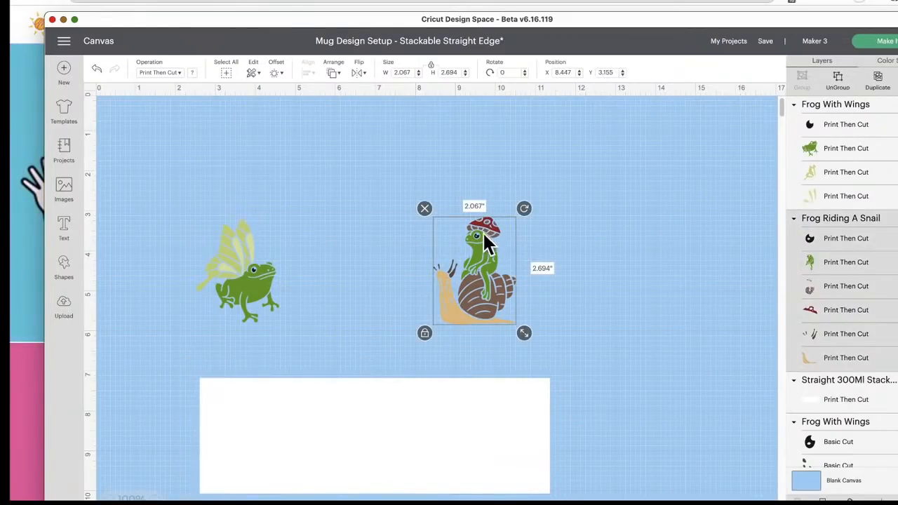
left_click_drag(390, 184, 569, 343)
left_click_drag(485, 26, 456, 7)
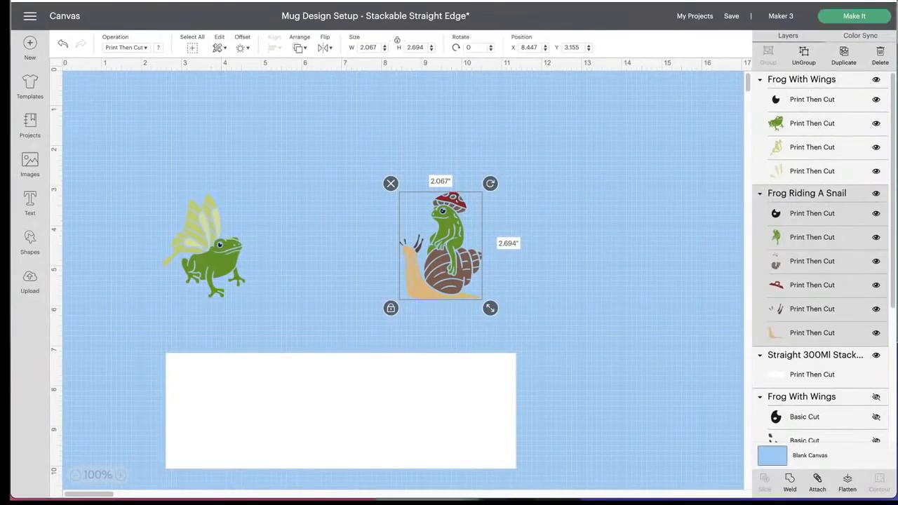
left_click_drag(454, 245, 541, 234)
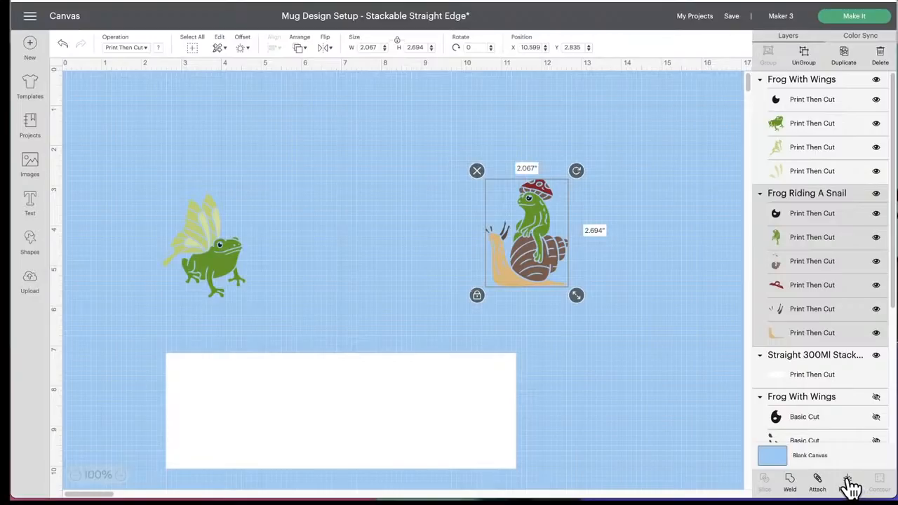
- Flatten the snail-riding frog and the winged frog into separate Print Then Cut images, checking the mat preview before and after
left_click(857, 25)
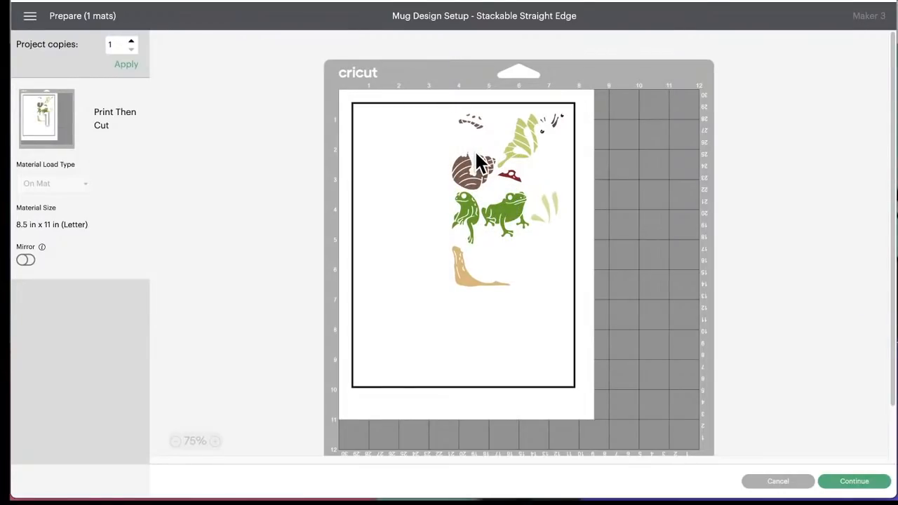
left_click(780, 484)
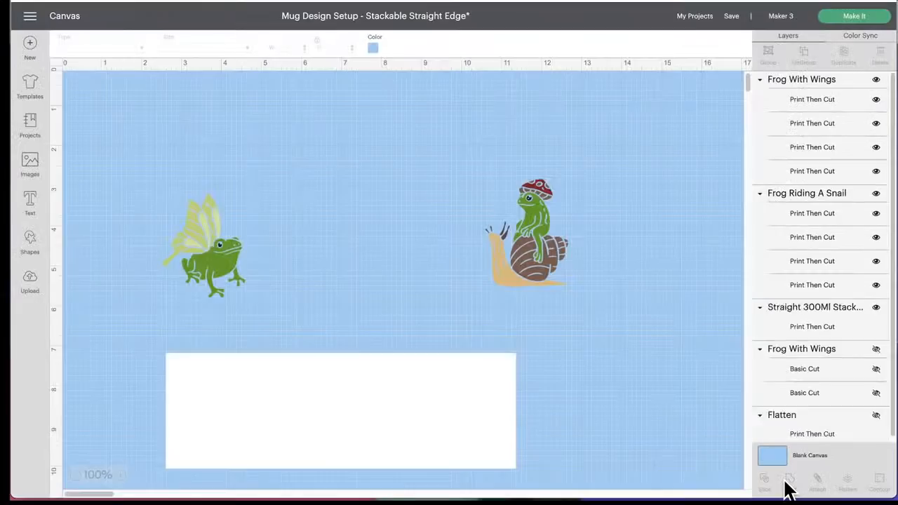
left_click(536, 222)
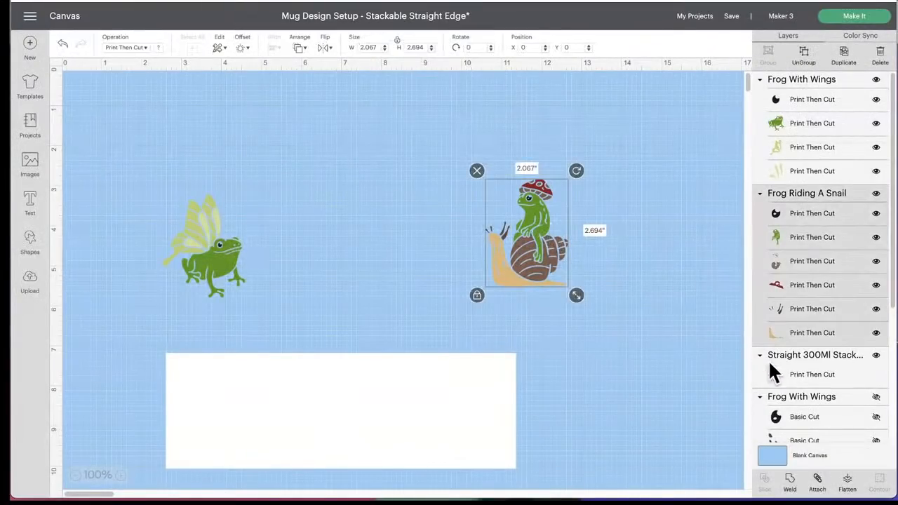
left_click(847, 477)
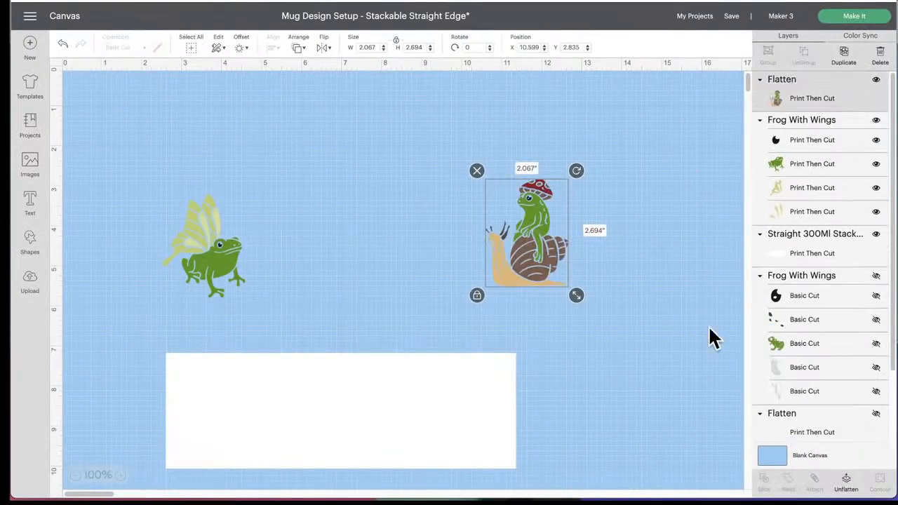
left_click(223, 261)
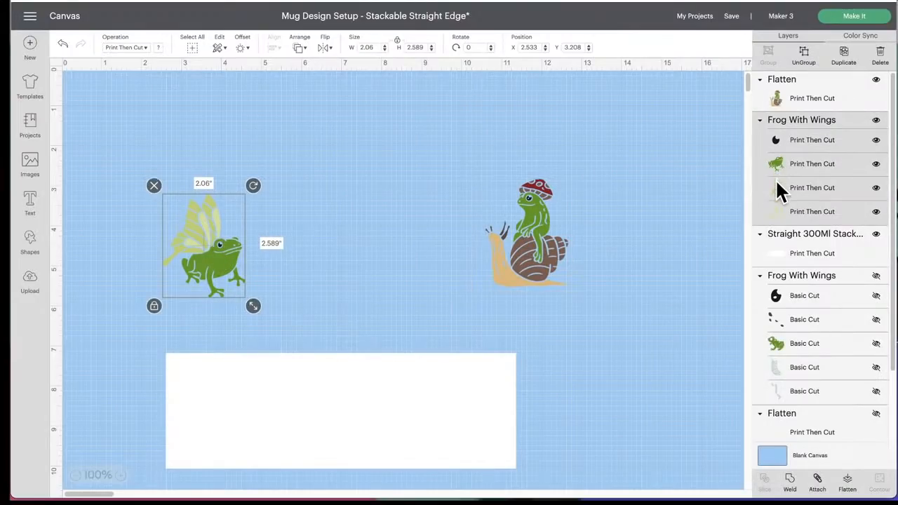
left_click(849, 481)
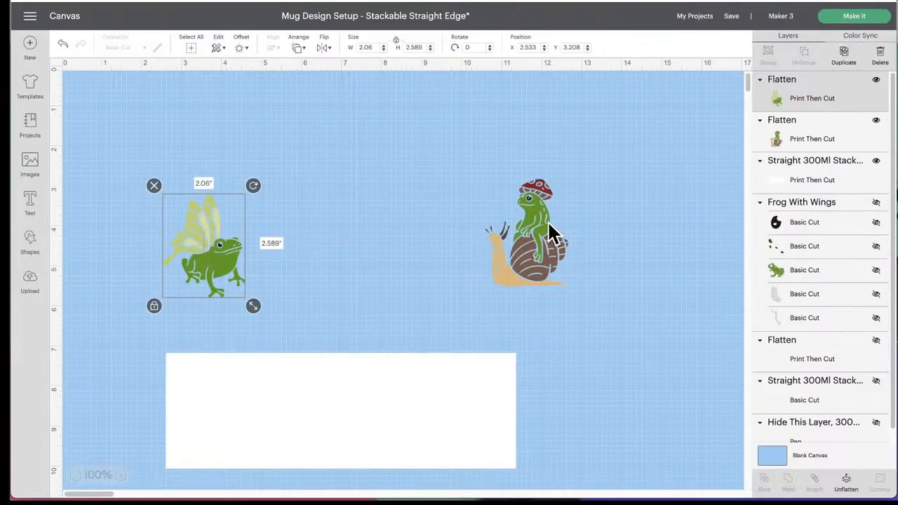
left_click(849, 27)
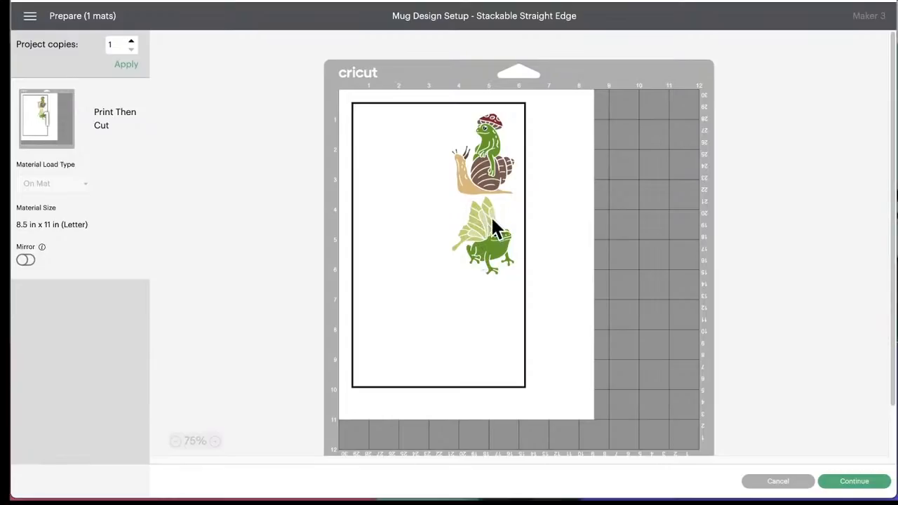
left_click(777, 484)
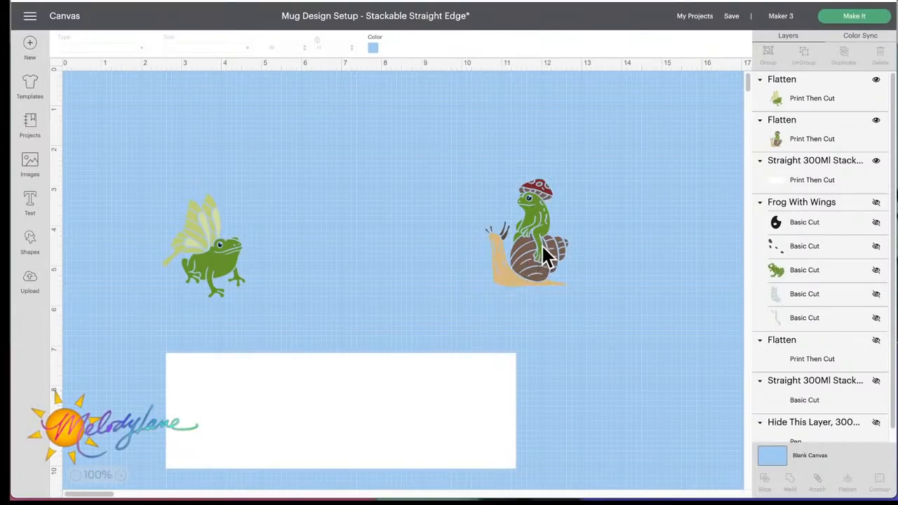
- Move the snail-riding frog to about X 10.974, Y 2.849 and add a 0.25 in welded offset with rounded corners around it
left_click_drag(542, 241, 556, 243)
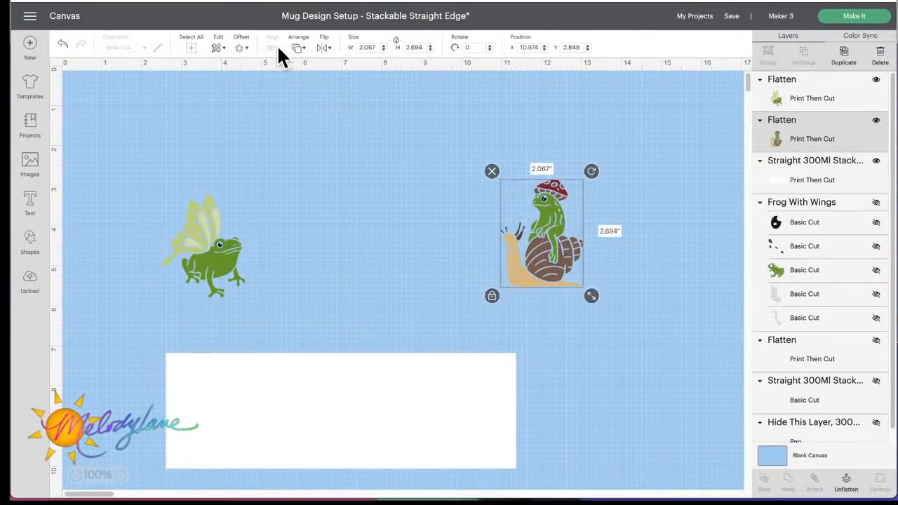
left_click(242, 48)
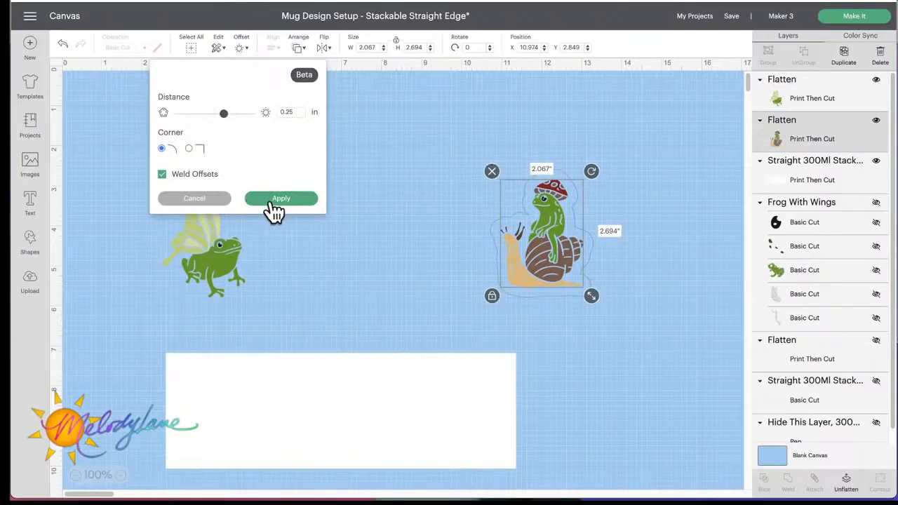
left_click(281, 206)
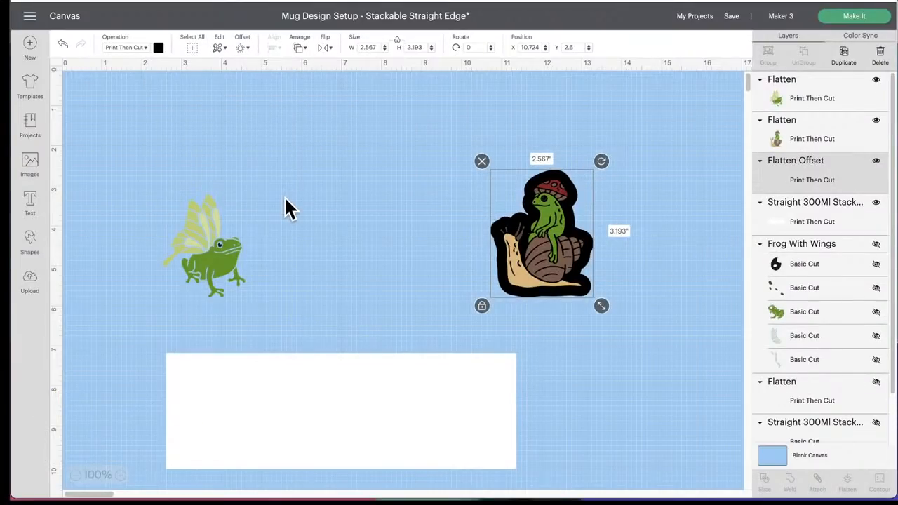
- Recolor the snail-riding frog's offset white and flatten the offset and frog into one Print Then Cut image
left_click(158, 49)
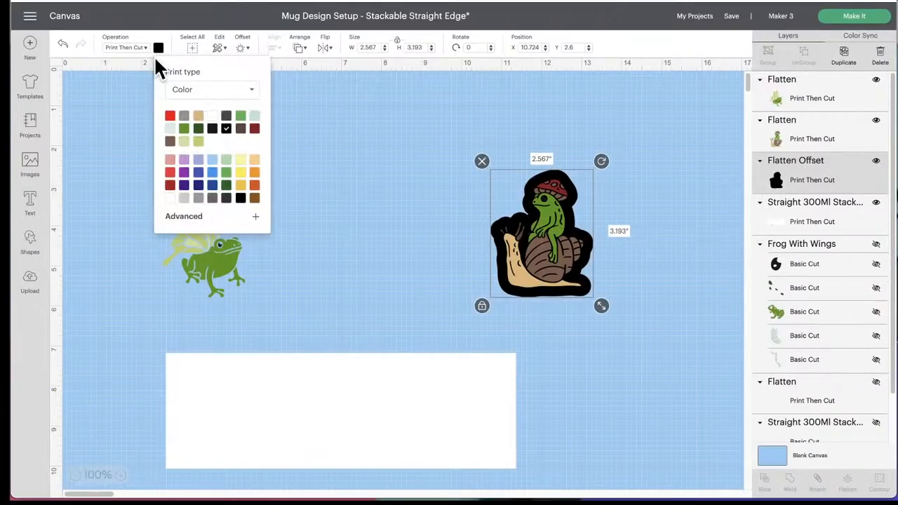
left_click(214, 117)
left_click(431, 210)
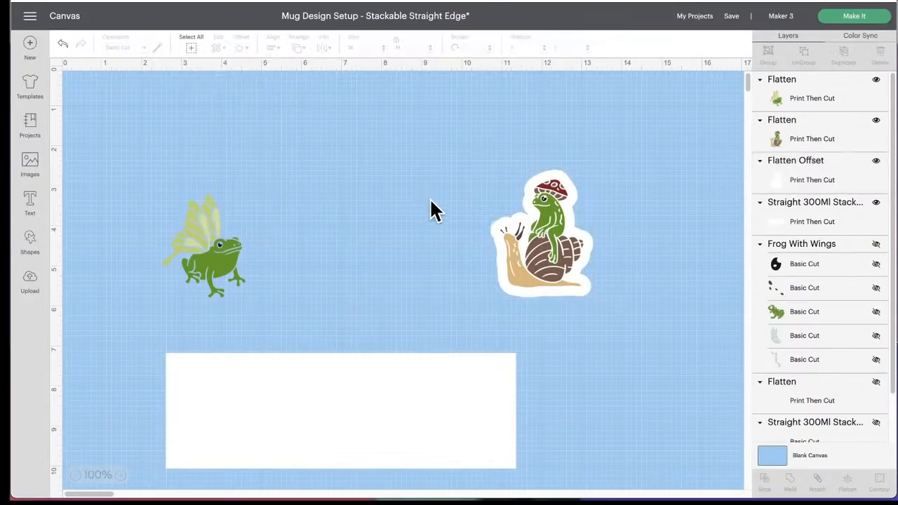
mouse_move(540, 234)
left_mouse_down()
mouse_move(557, 227)
mouse_move(541, 234)
mouse_move(544, 245)
mouse_move(538, 235)
left_mouse_up()
left_click_drag(491, 144, 612, 306)
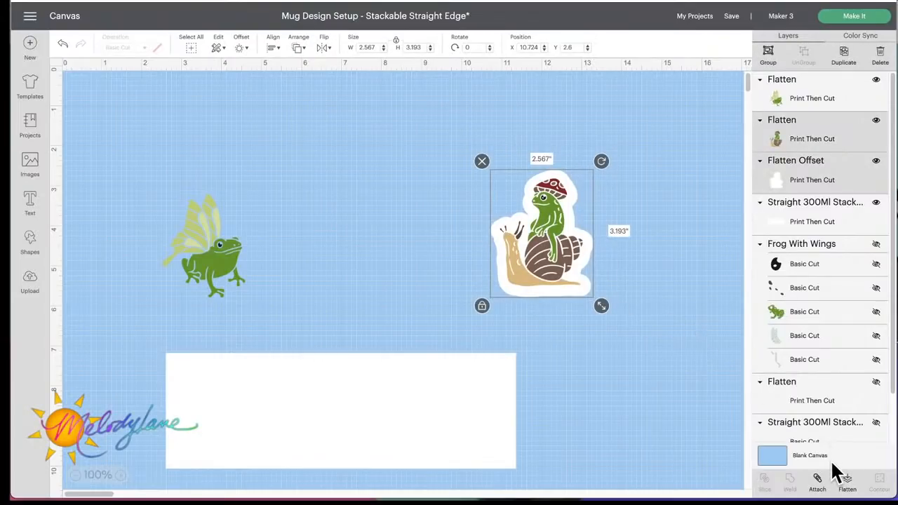
left_click(846, 479)
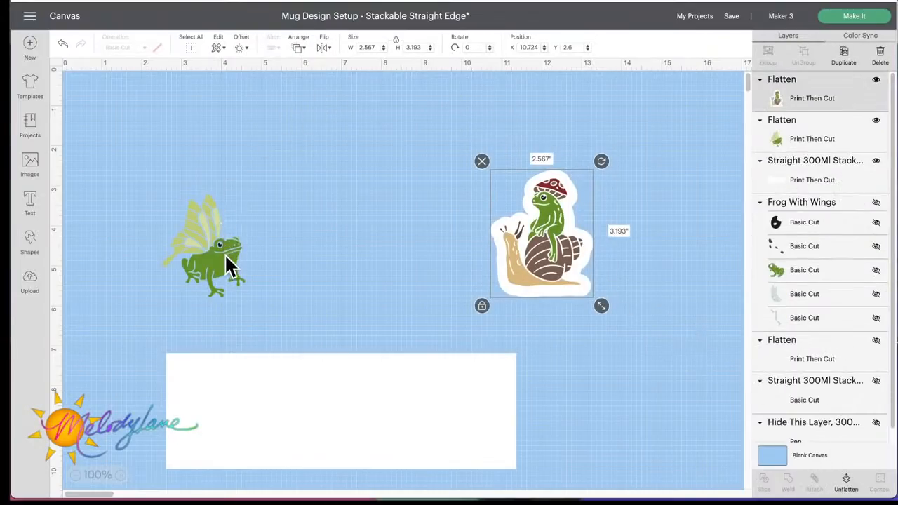
- Move the winged frog to about X 4.894, Y 2.888 and add a 0.25 in welded offset with rounded corners, colored white
left_click_drag(225, 253, 319, 242)
left_click(241, 49)
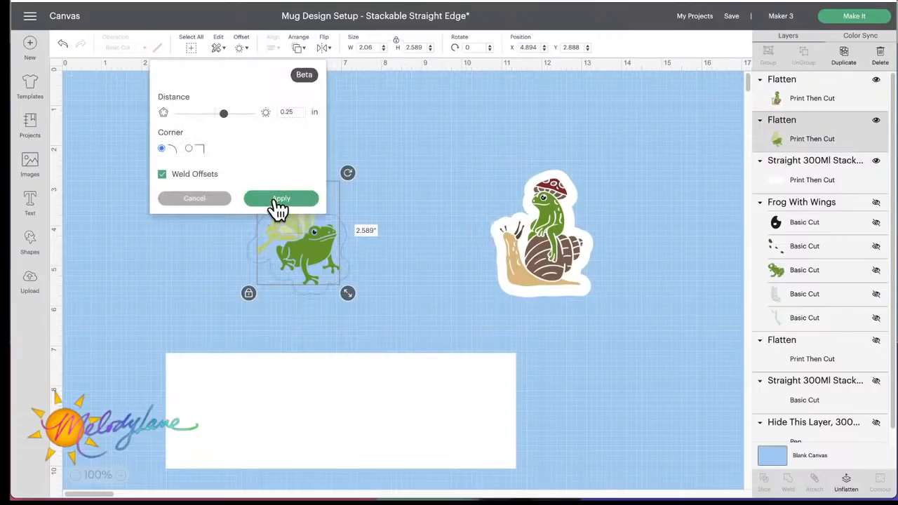
left_click(280, 200)
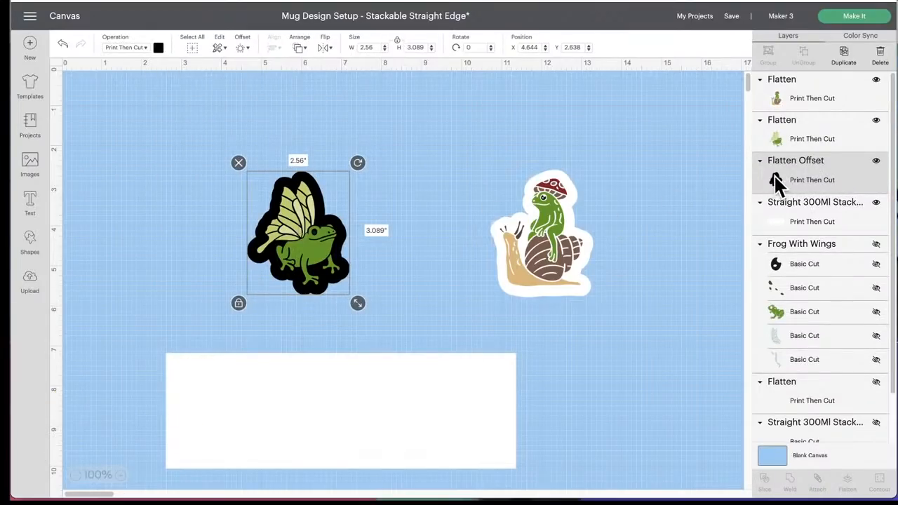
left_click(159, 48)
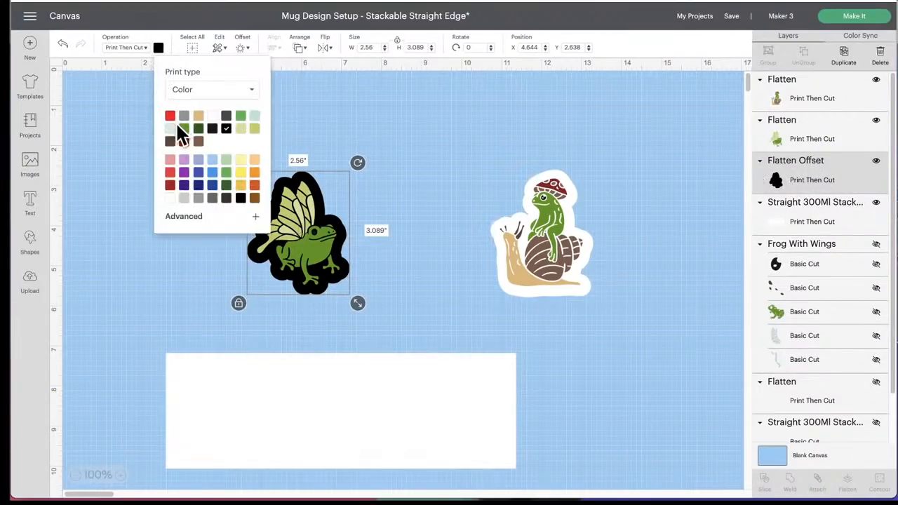
left_click(212, 117)
left_click(416, 147)
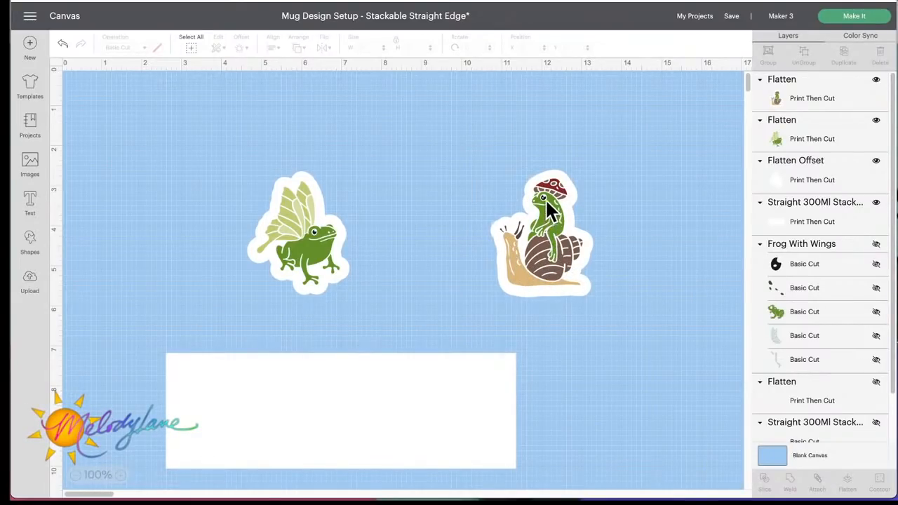
- Unflatten the snail-riding frog, recolor its offset pale mint green, and flatten the two layers together again
left_click(538, 238)
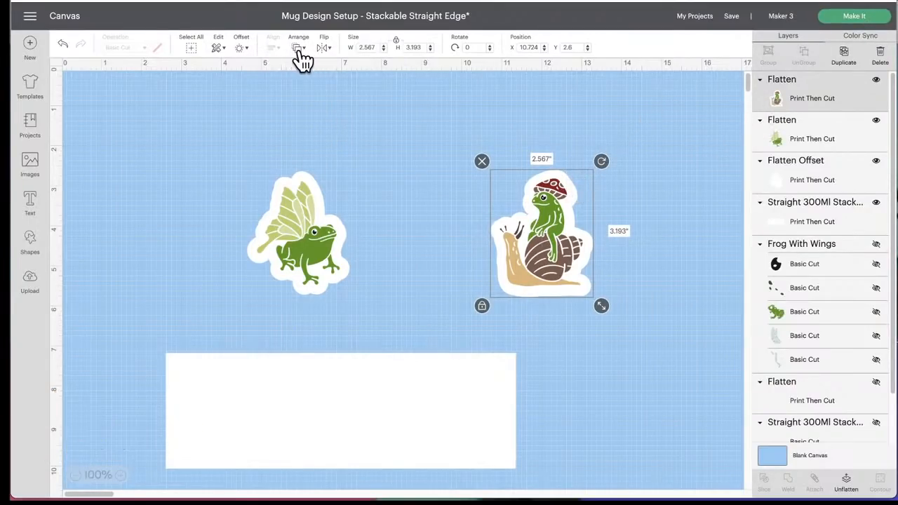
left_click(846, 484)
left_click(573, 199)
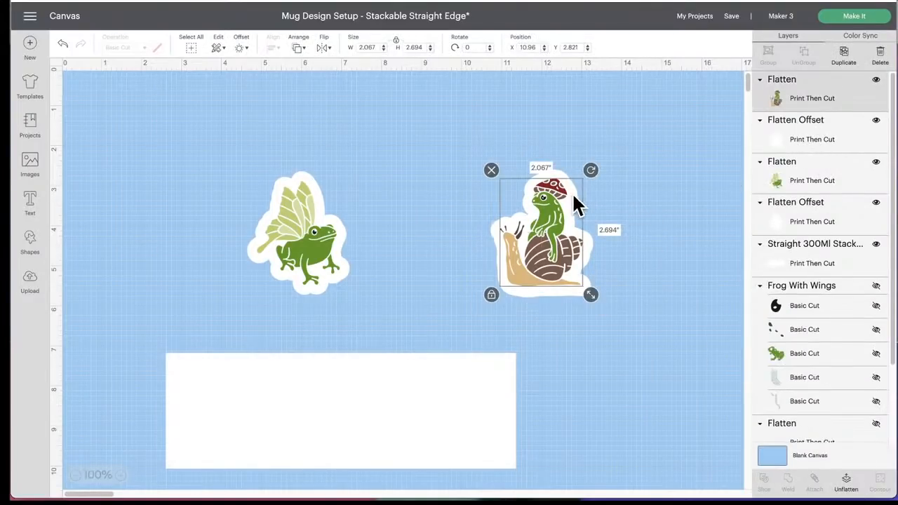
left_click(785, 134)
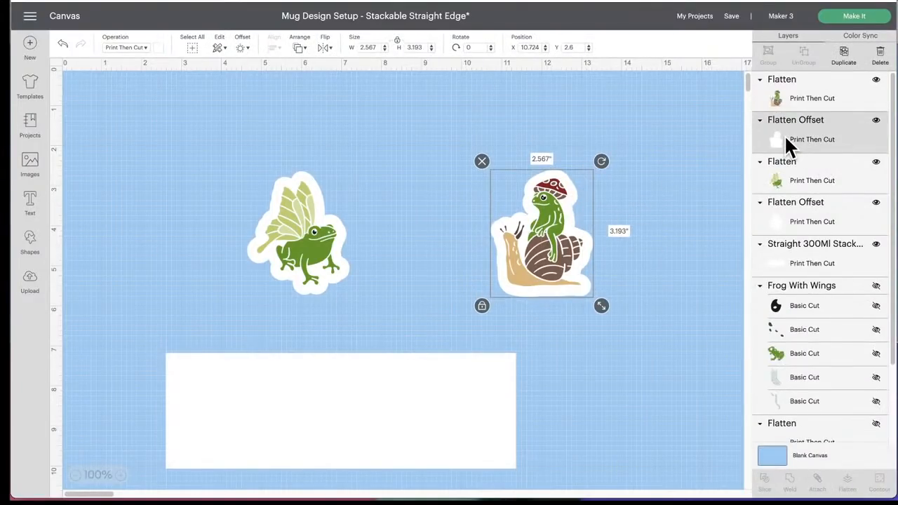
left_click(158, 49)
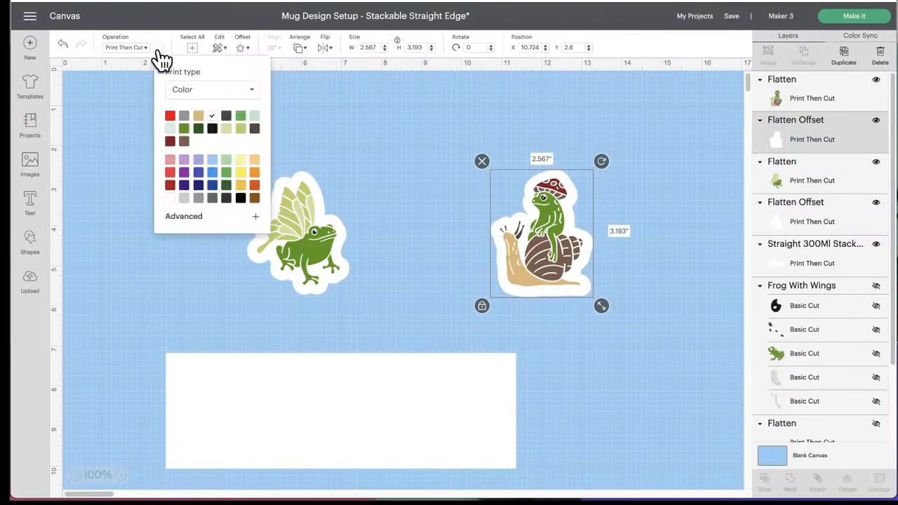
left_click(255, 117)
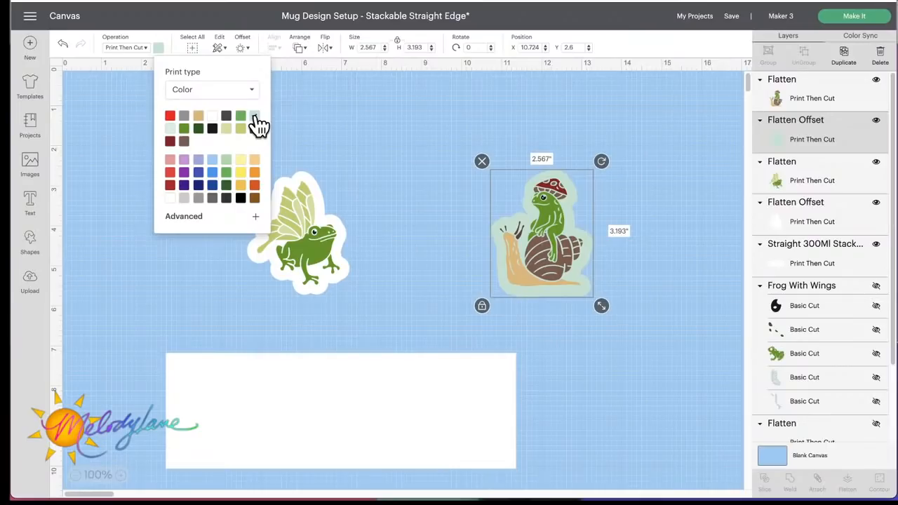
left_click(500, 128)
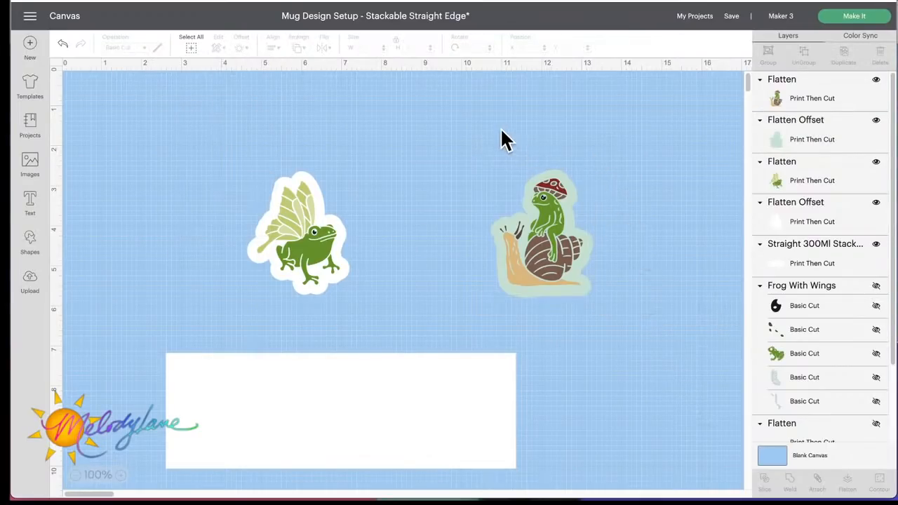
left_click_drag(502, 129, 611, 299)
left_click(846, 484)
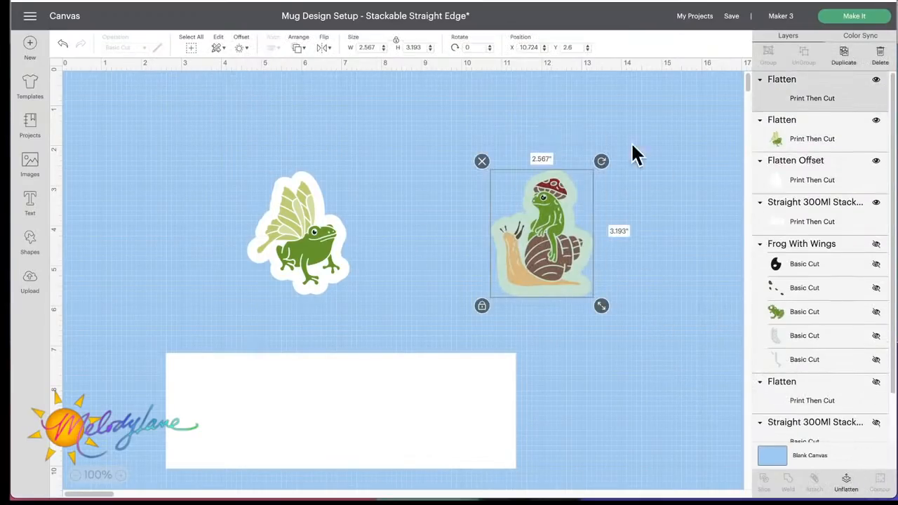
- Send the project through the mat preview to the Make stage and turn on mirroring for the Print Then Cut mat
left_click(857, 18)
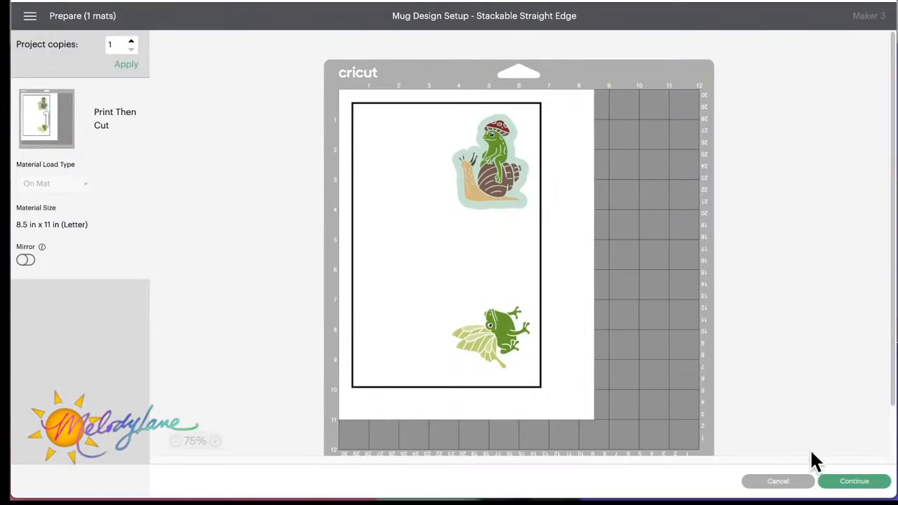
left_click(850, 484)
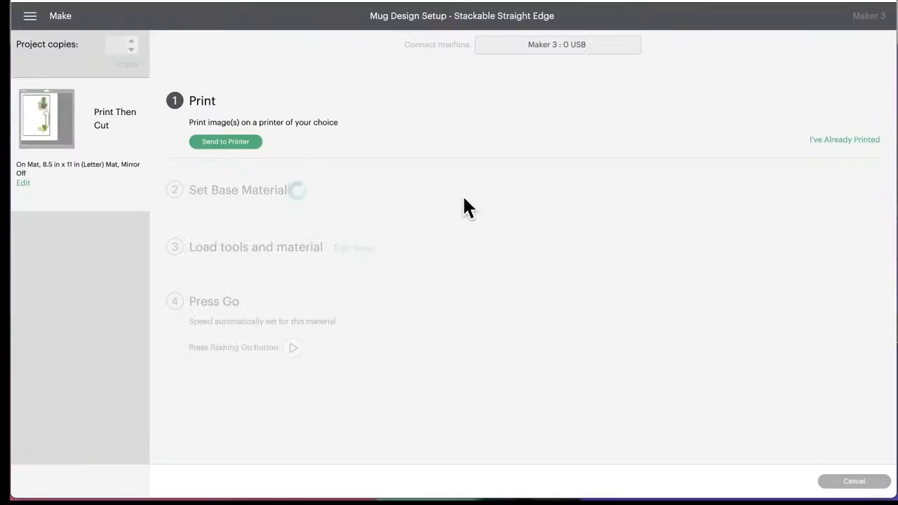
left_click(24, 184)
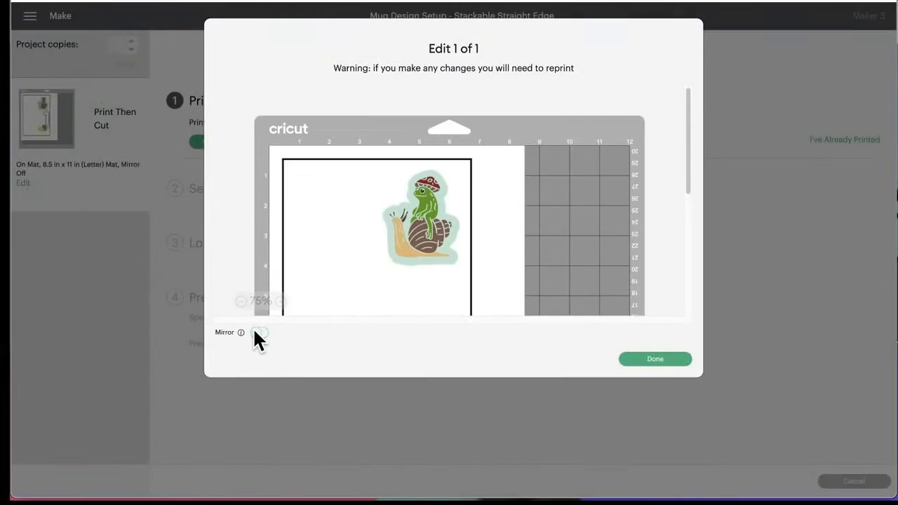
left_click(256, 332)
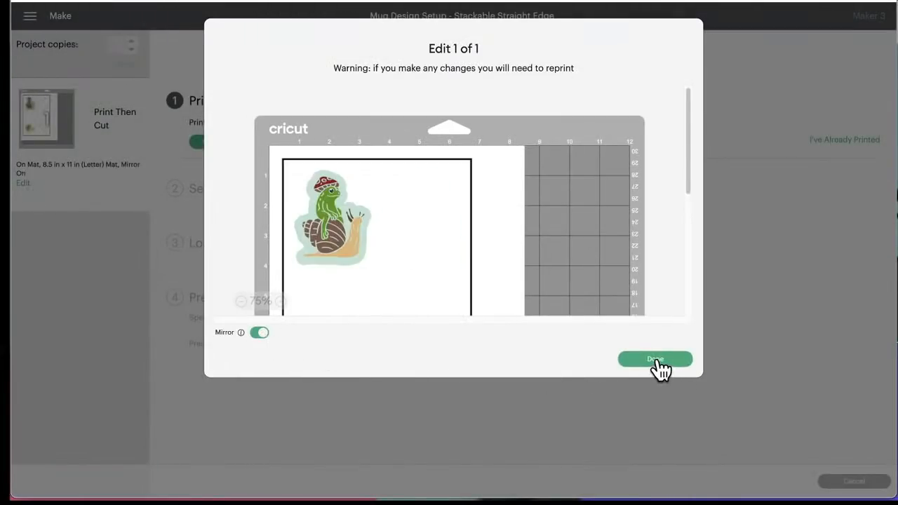
left_click(657, 360)
- Send the mirrored mat to the printer with the system dialog enabled, and bring the hidden print dialog into full view
left_click(230, 141)
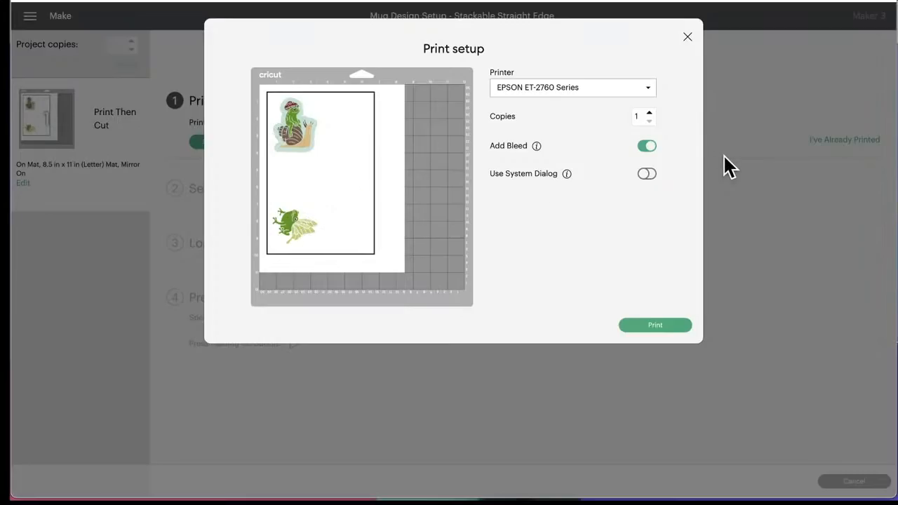
left_click(646, 174)
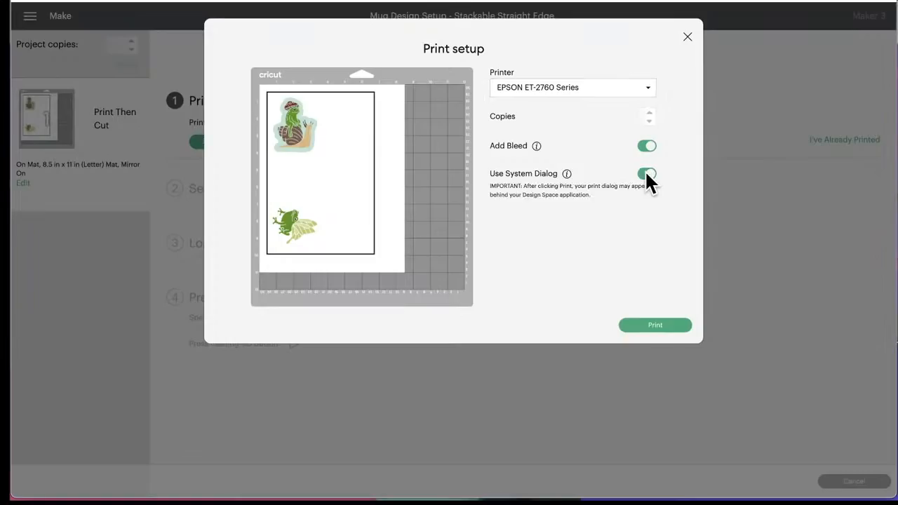
left_click(657, 326)
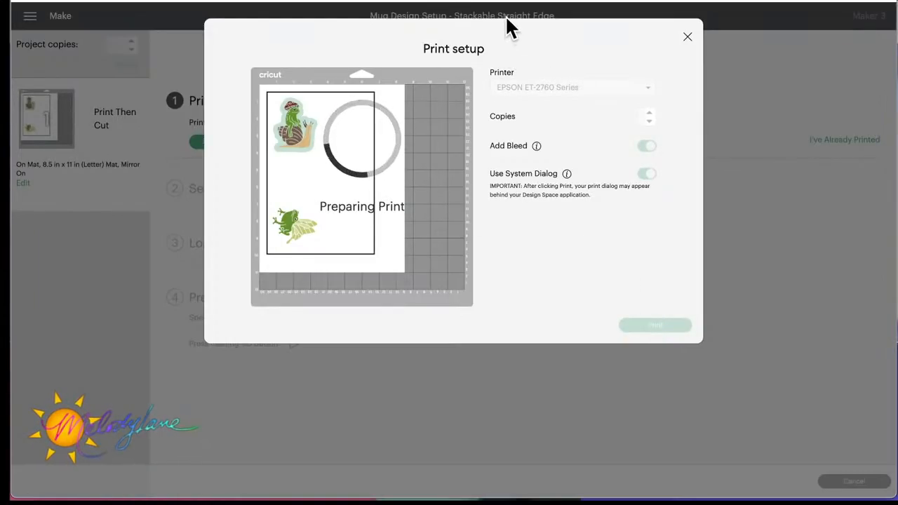
left_click_drag(501, 4, 506, 215)
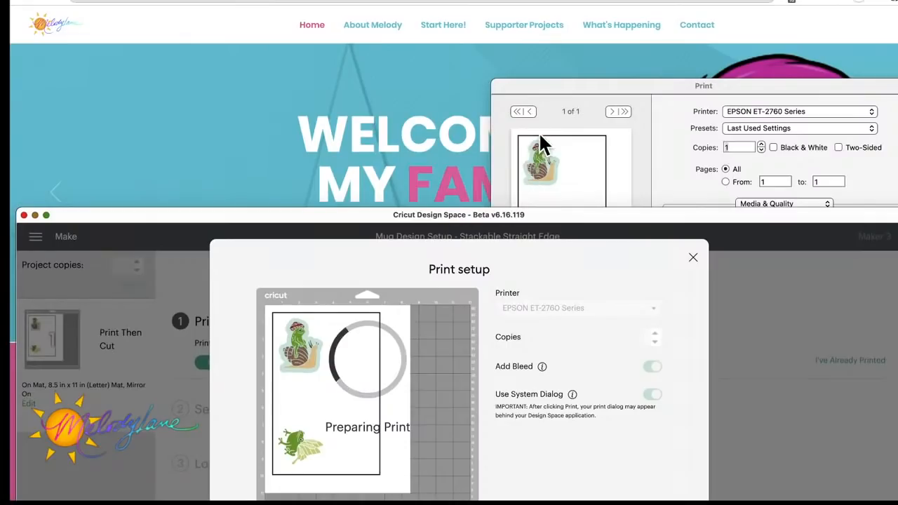
left_click(546, 81)
left_click_drag(546, 82, 440, 36)
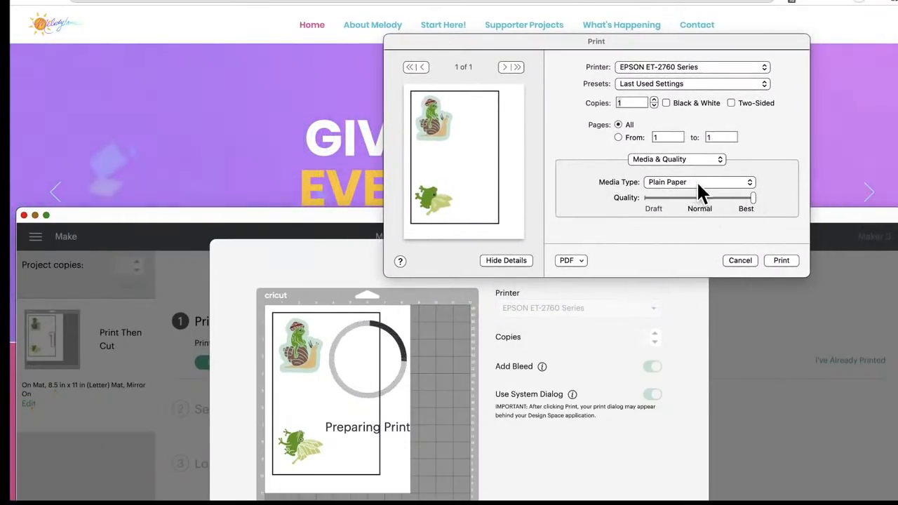
- Review the media type options while keeping Plain Paper, and cancel the print job
left_click(749, 183)
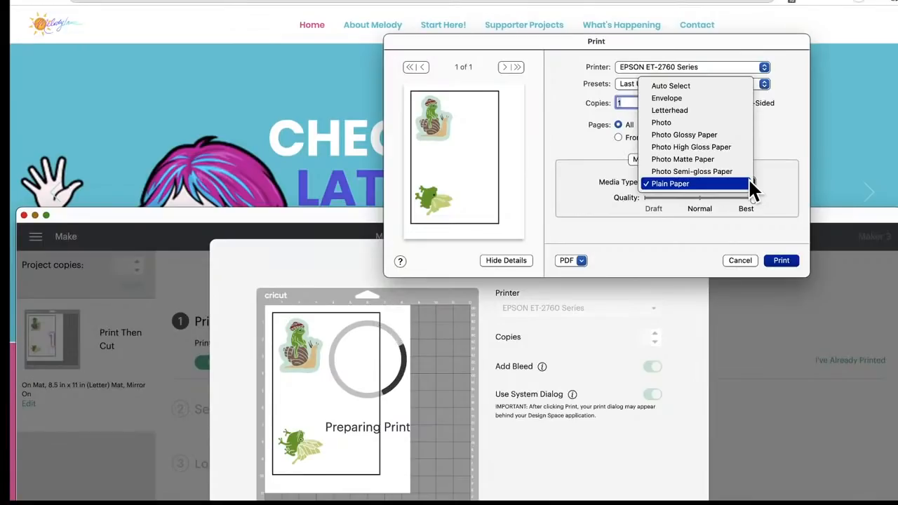
left_click(749, 180)
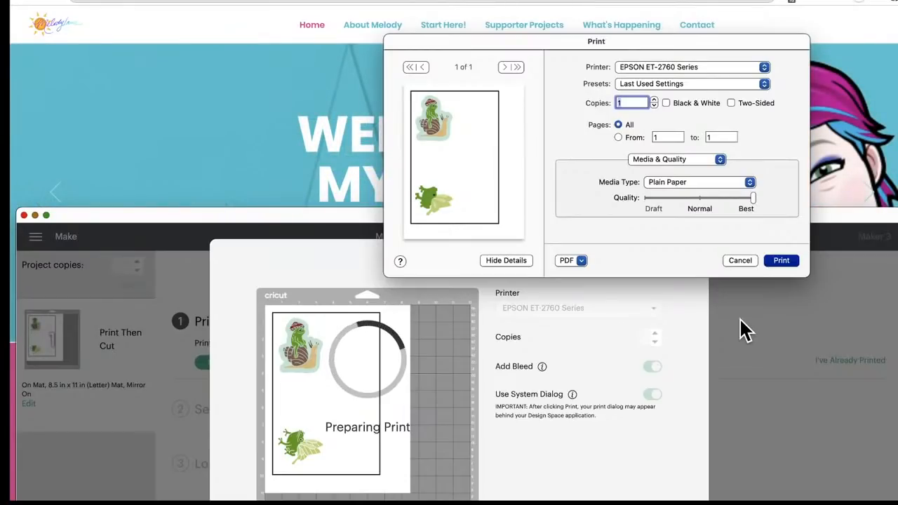
left_click(741, 263)
left_click_drag(684, 239, 695, 80)
left_click(242, 170)
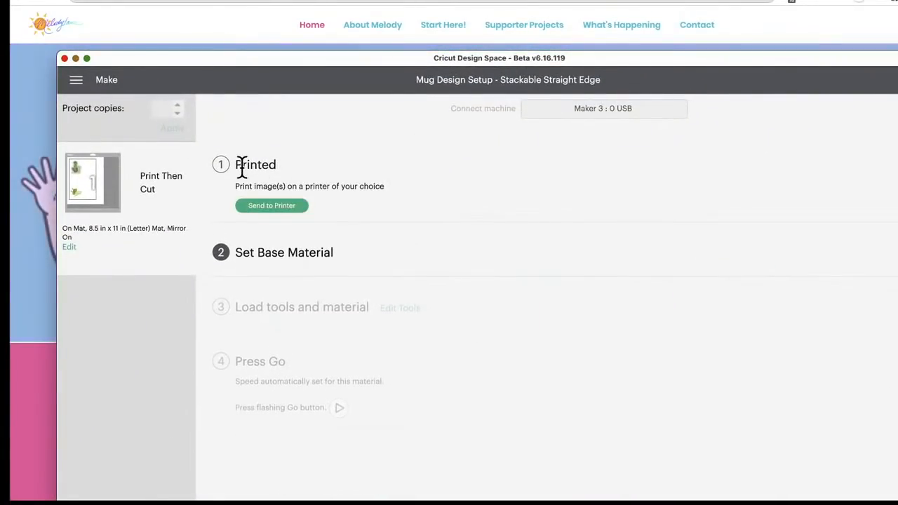
- Send the mirrored mat to the printer again with Add Bleed left on and Use System Dialog enabled
left_click(265, 210)
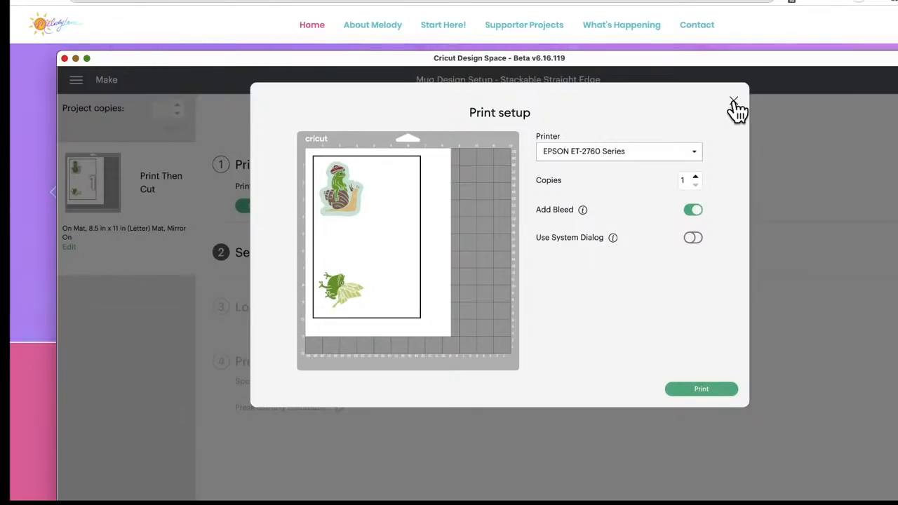
left_click(693, 238)
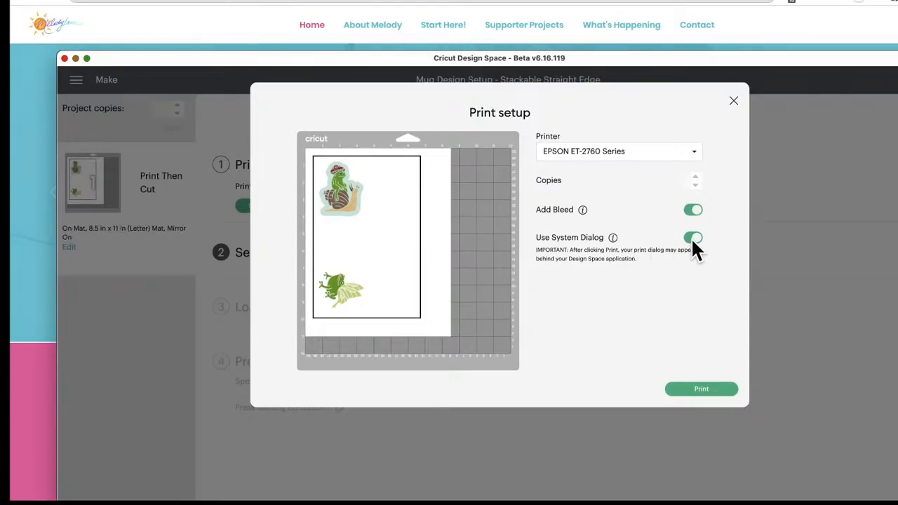
left_click_drag(595, 60, 555, 1)
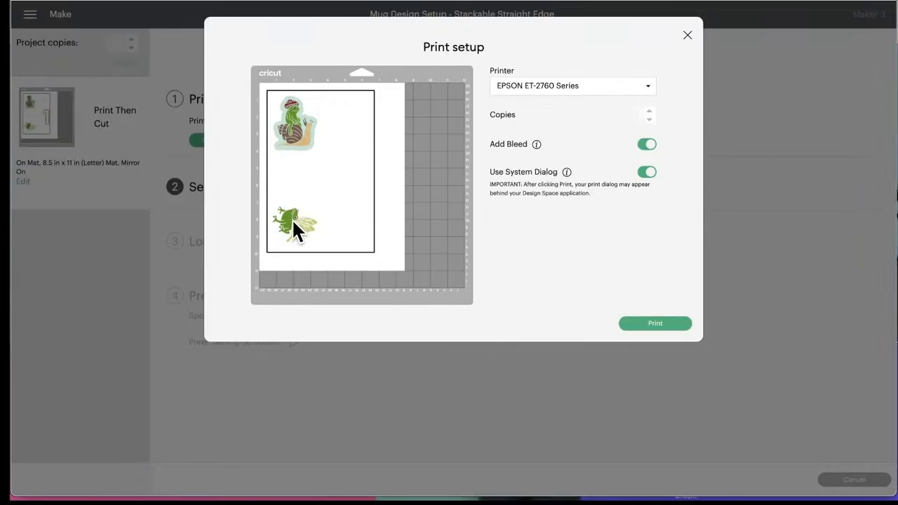
left_click(654, 325)
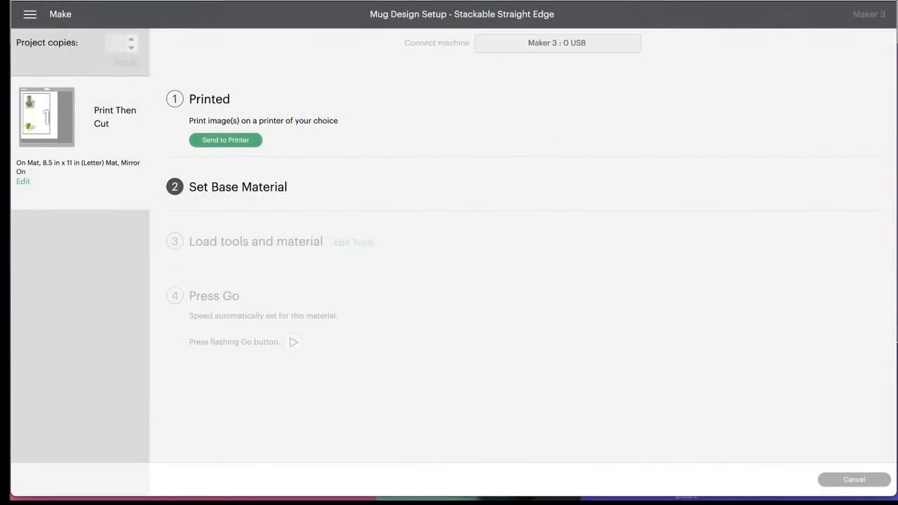
- Cancel the cut, leave the mat preview, and return to the canvas
left_click(846, 487)
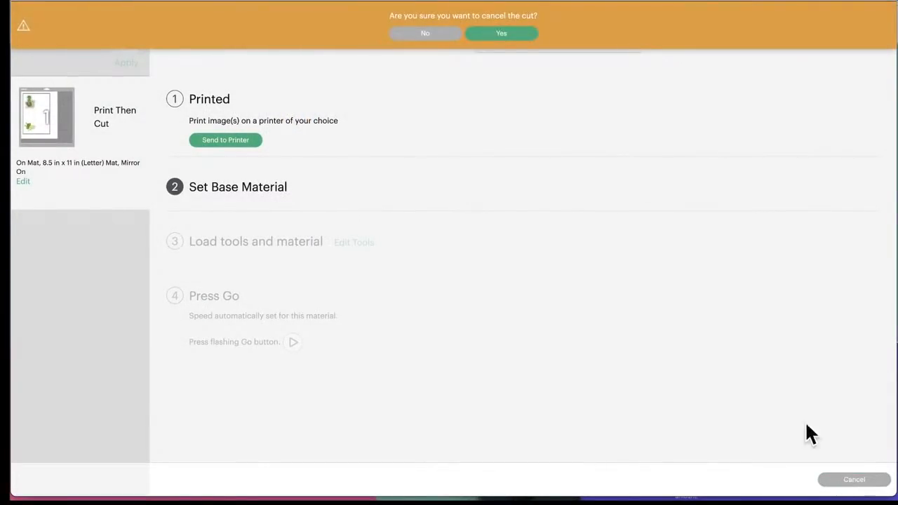
left_click(493, 35)
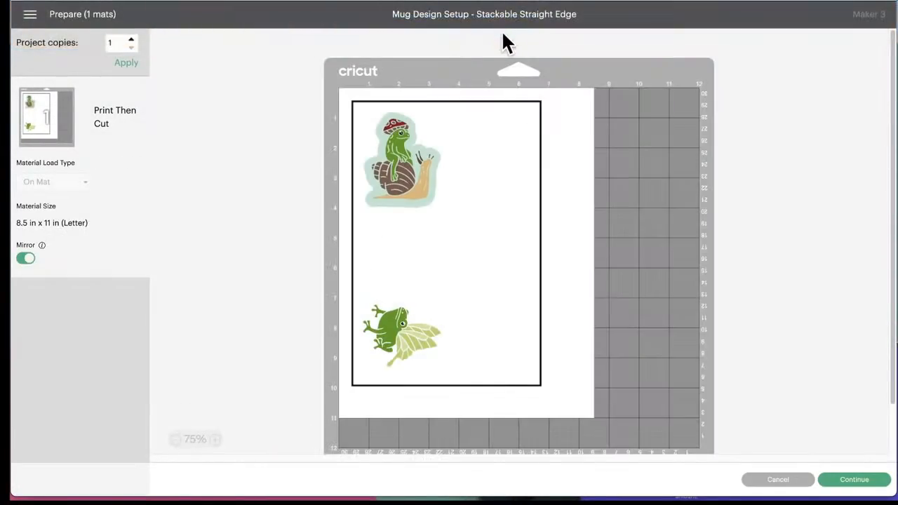
left_click(788, 484)
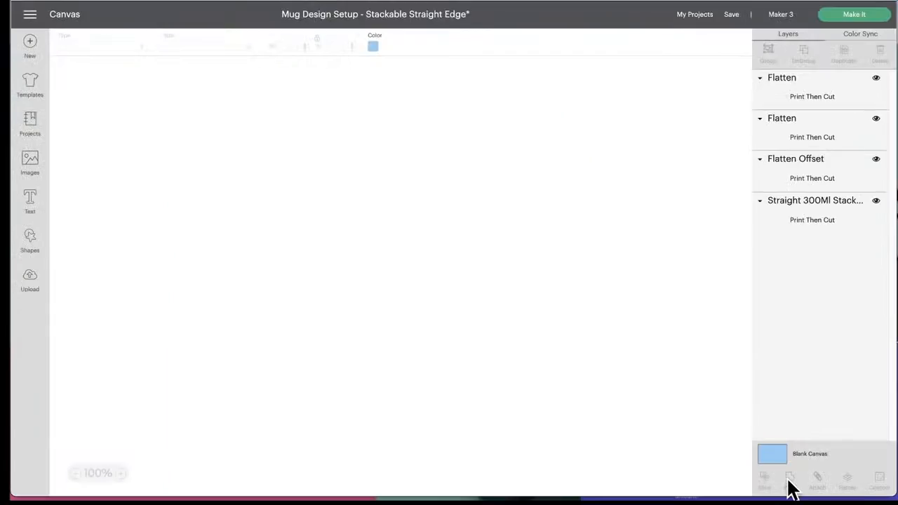
- Move the snail-riding frog closer to the winged frog, and shift the winged frog image to about X 4.991, Y 2.888
left_click_drag(552, 233, 480, 223)
left_click(327, 213)
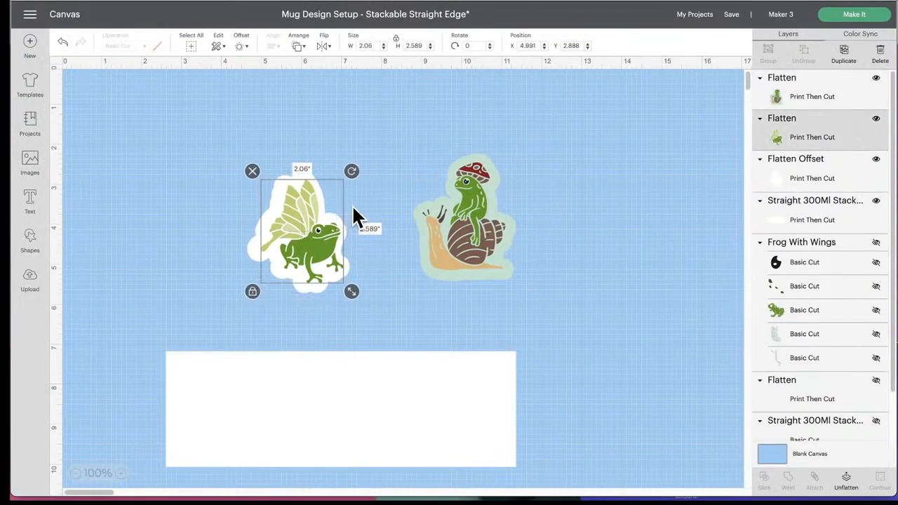
- Nudge the winged frog image over its white offset to about X 4.88, Y 2.833
left_click(346, 214)
mouse_move(341, 212)
left_mouse_down()
mouse_move(311, 230)
mouse_move(331, 200)
left_mouse_up()
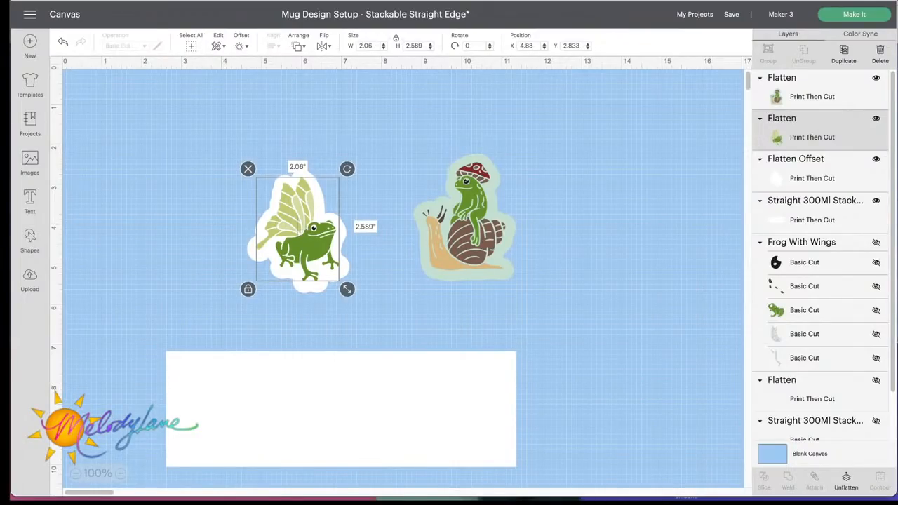
- Open the machine calibration for Print Then Cut to review the calibration sheet setup, and cancel without printing
left_click(30, 16)
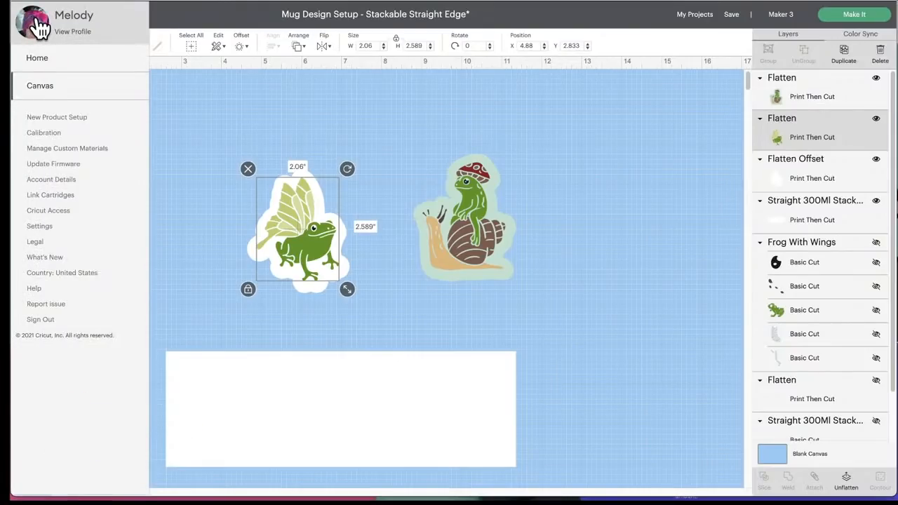
left_click(223, 90)
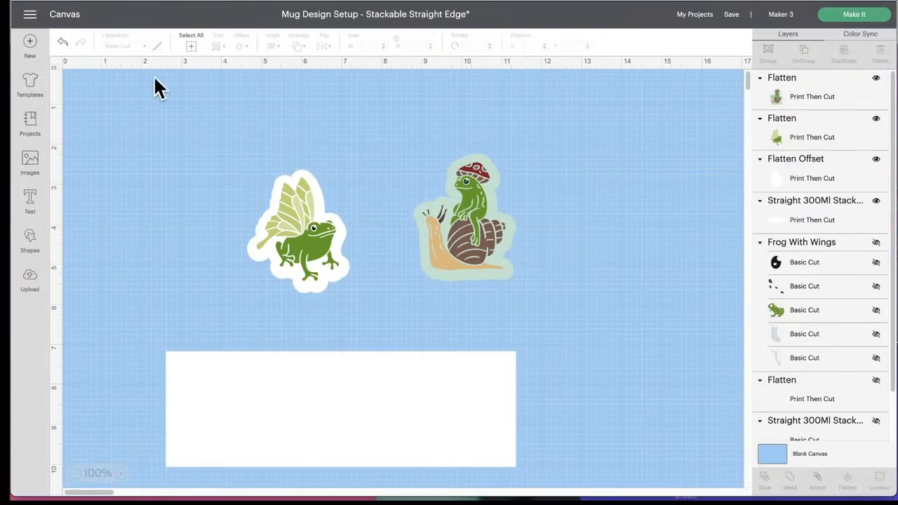
left_click(32, 20)
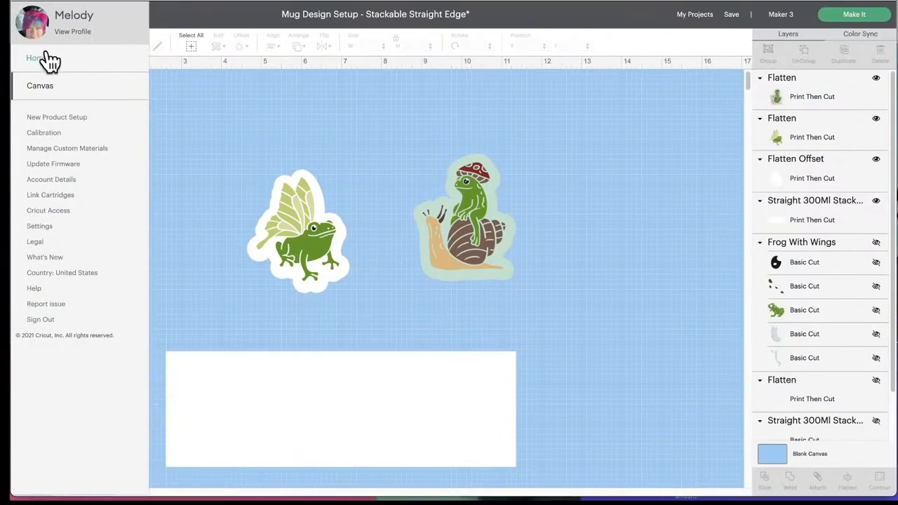
left_click(43, 133)
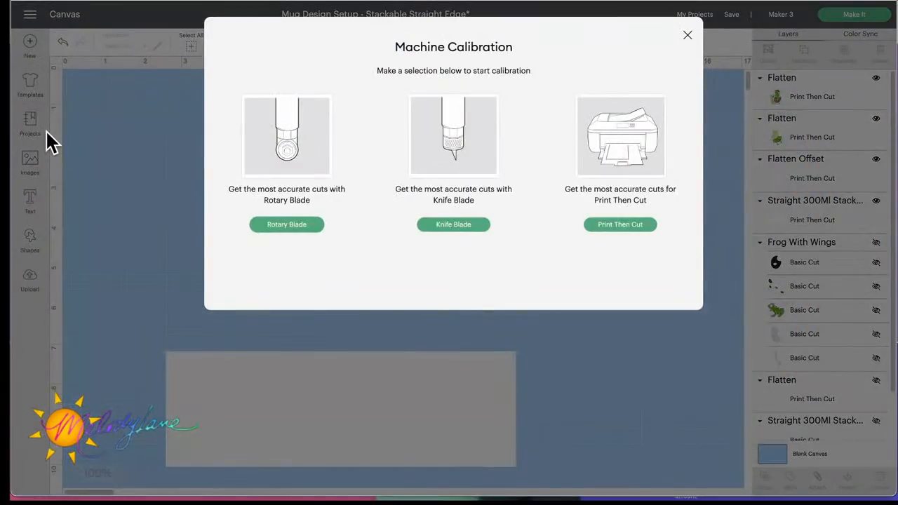
left_click(615, 226)
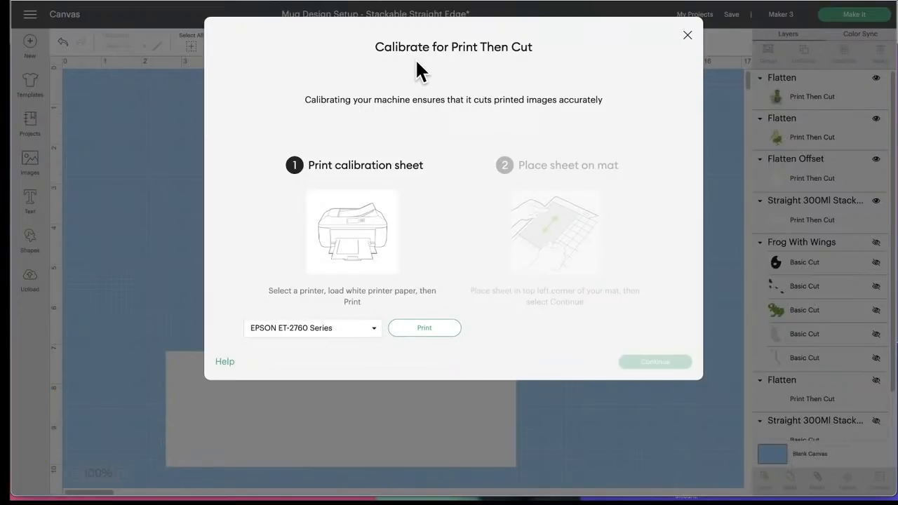
left_click(687, 36)
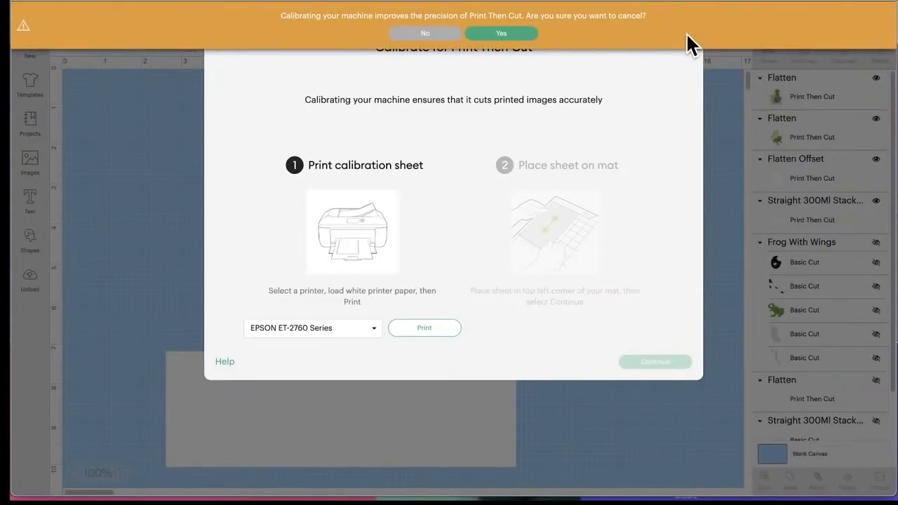
left_click(499, 35)
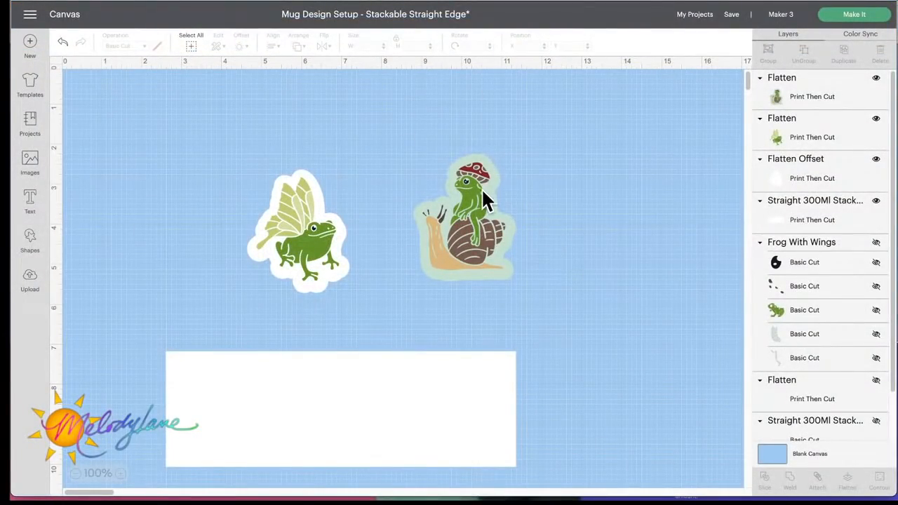
- Move the snail-riding frog to about X 9.446, Y 2.211, and the winged frog image to about X 4.894, Y 2.902
left_click_drag(483, 188, 506, 187)
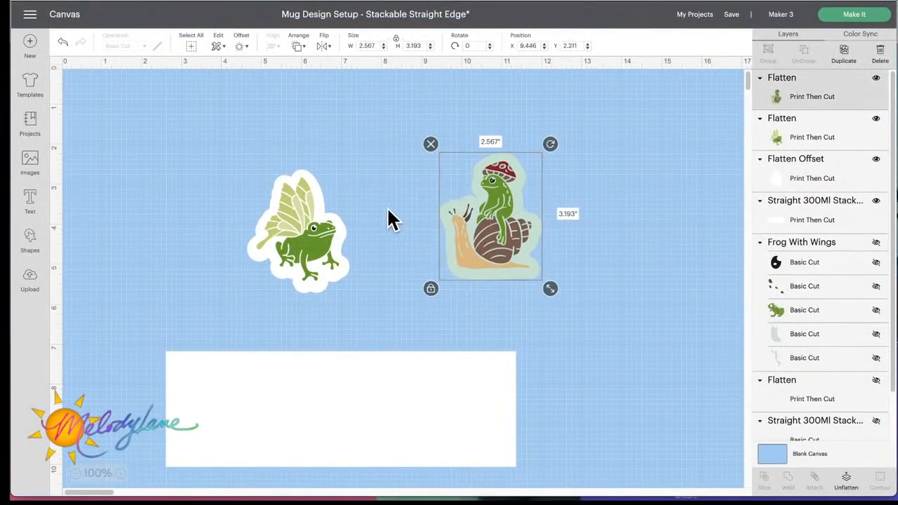
mouse_move(308, 235)
left_mouse_down()
mouse_move(324, 233)
mouse_move(312, 233)
mouse_move(328, 244)
mouse_move(325, 229)
left_mouse_up()
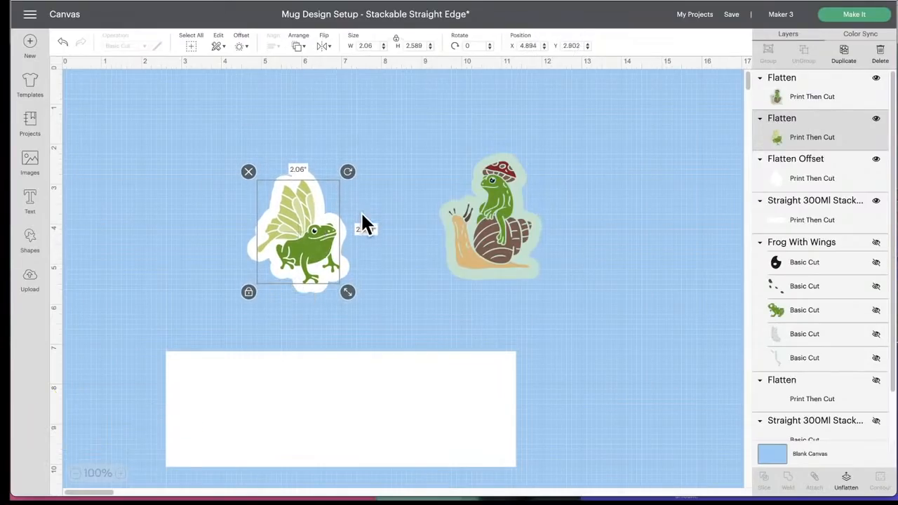
- Select the winged frog together with its white offset and flatten them into one Print Then Cut image
left_click(361, 225)
left_click_drag(259, 149, 341, 264)
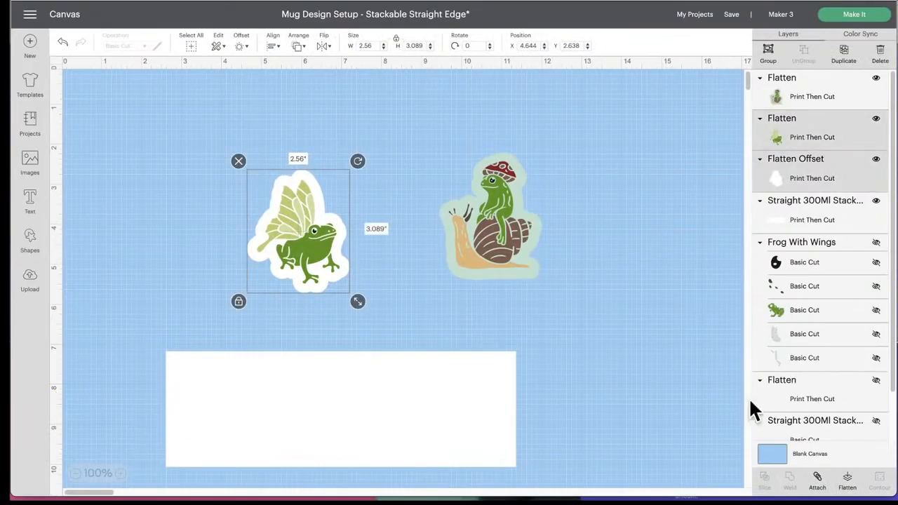
left_click(849, 483)
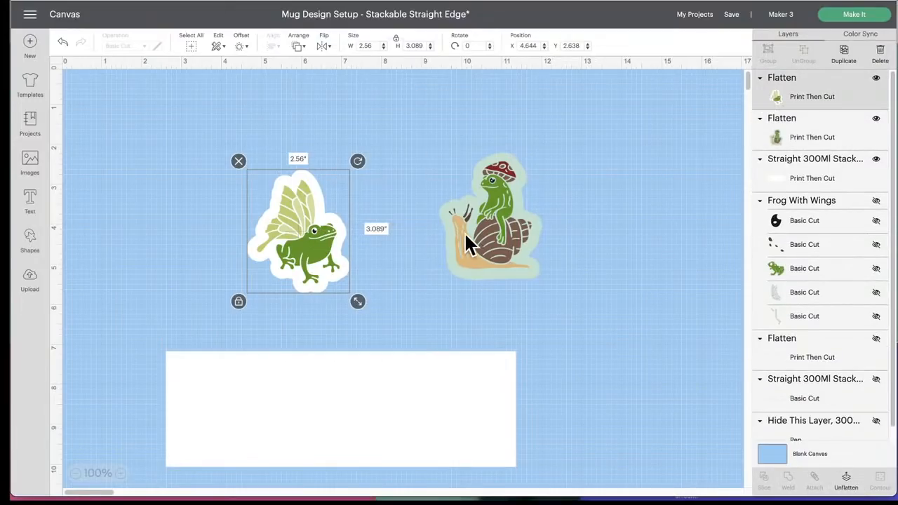
- Open the image library, review its Project Type filters, and filter all images by the Print then Cut operation type
left_click(30, 164)
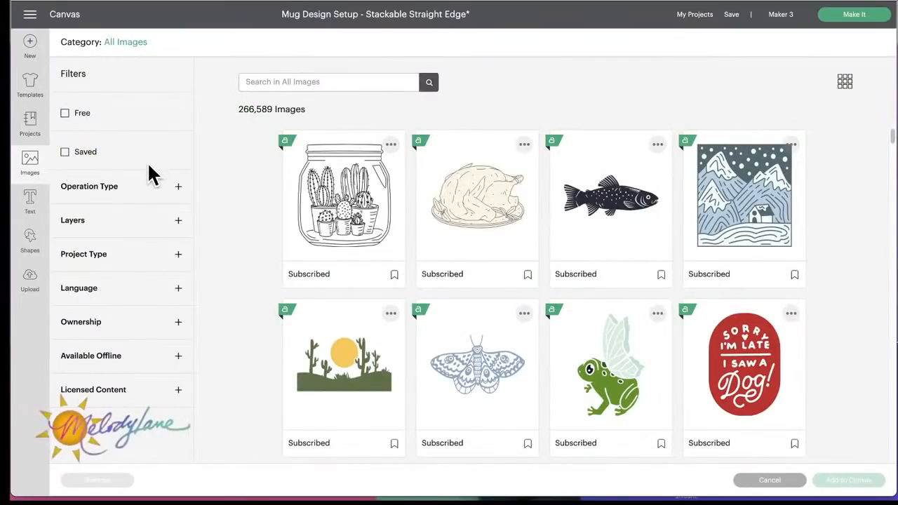
left_click(178, 254)
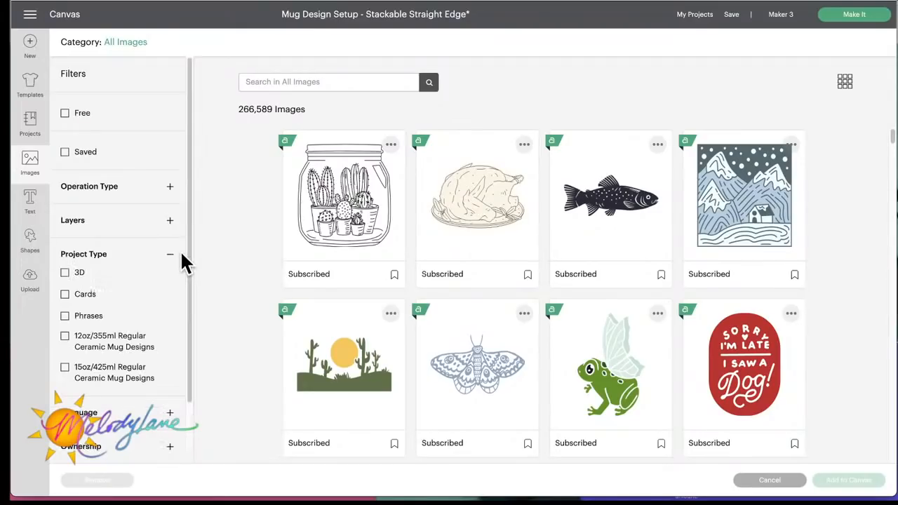
scroll(176, 399, "down", 1)
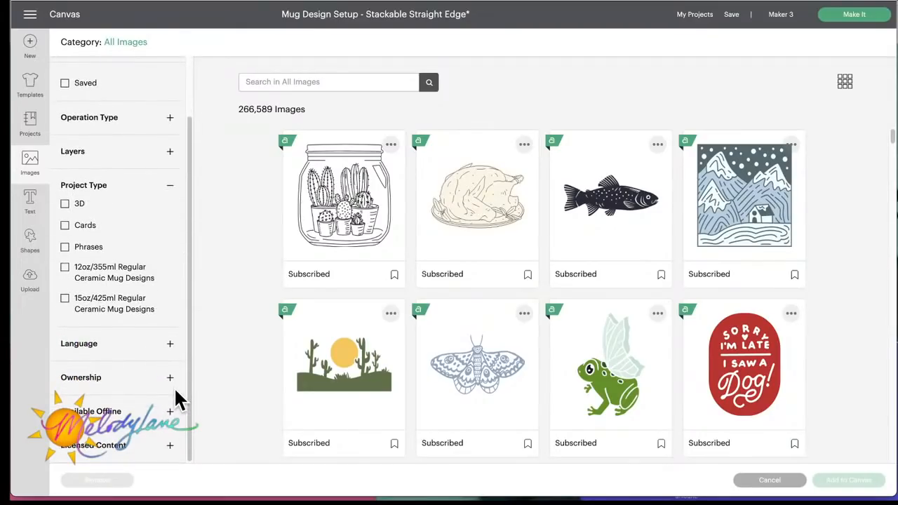
scroll(174, 399, "up", 3)
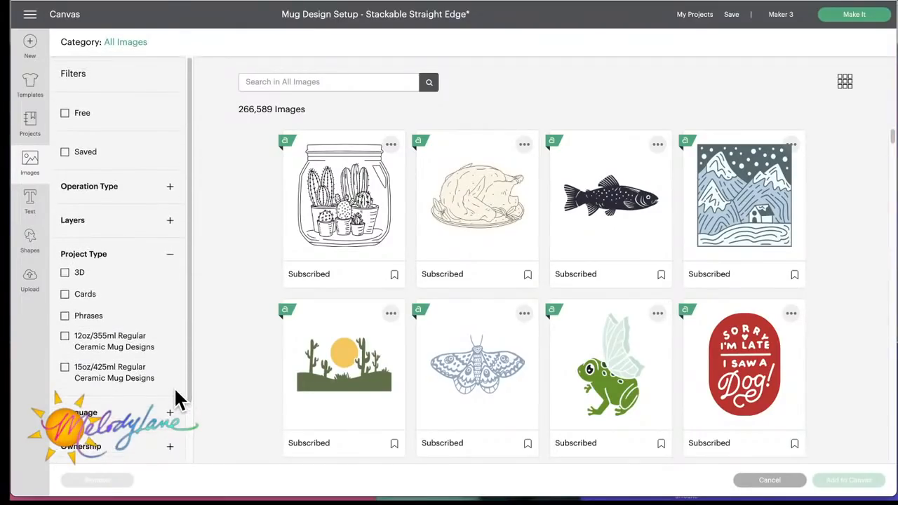
left_click(170, 188)
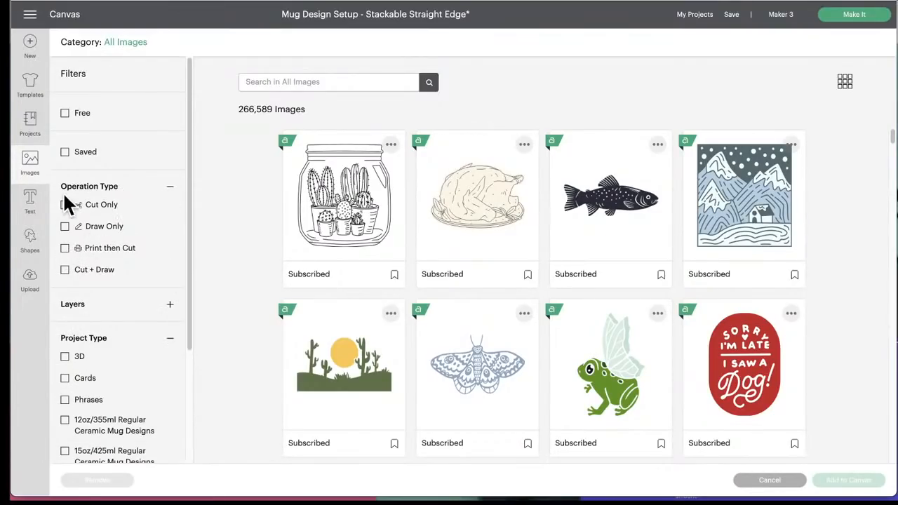
left_click(65, 248)
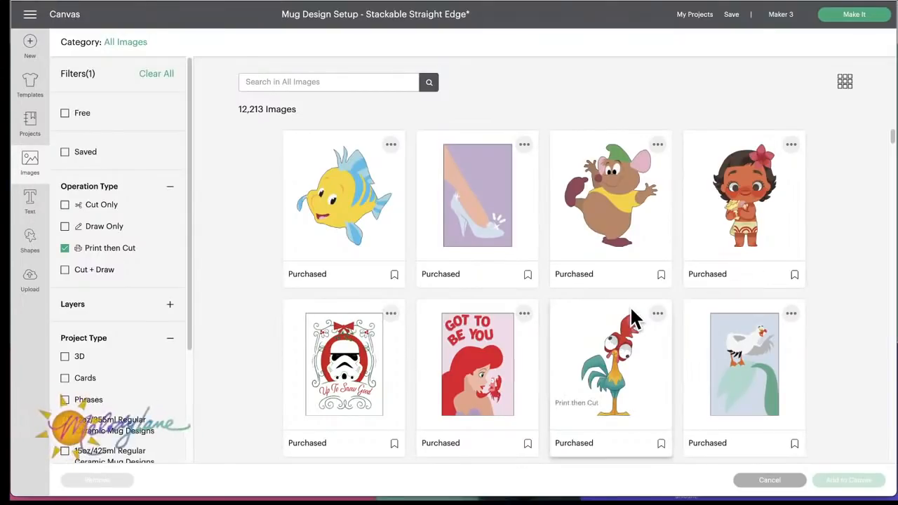
- Find and select the seated Moana, the pink-eared mouse and the standing Moana from the same row of Print then Cut images
scroll(631, 314, "down", 5)
scroll(631, 309, "down", 3)
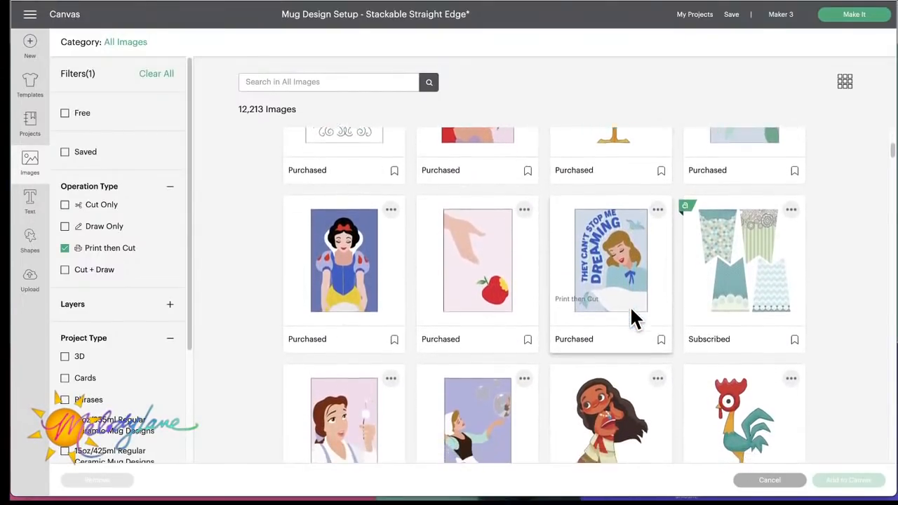
scroll(631, 312, "down", 5)
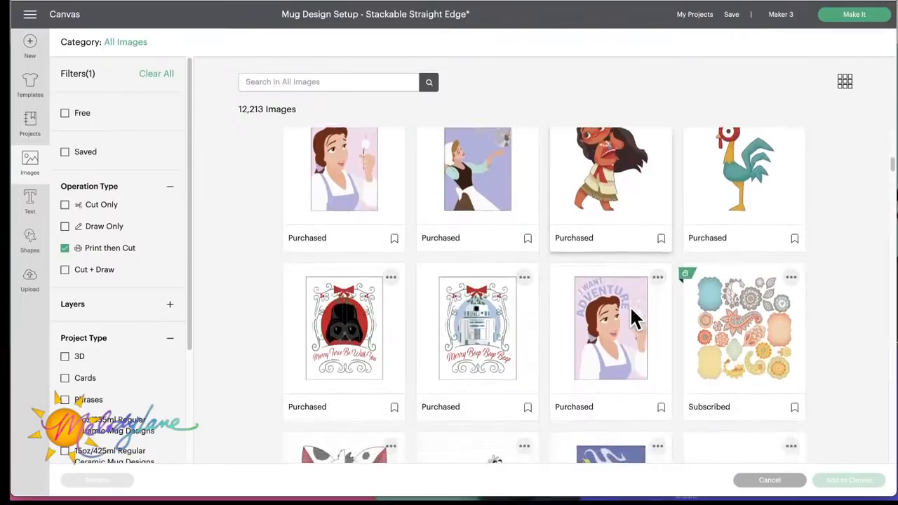
scroll(631, 312, "down", 3)
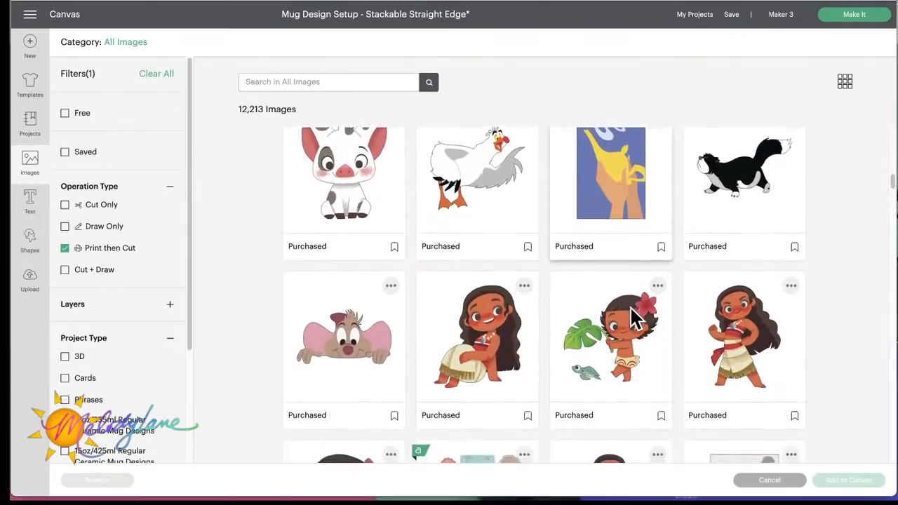
scroll(631, 315, "down", 1)
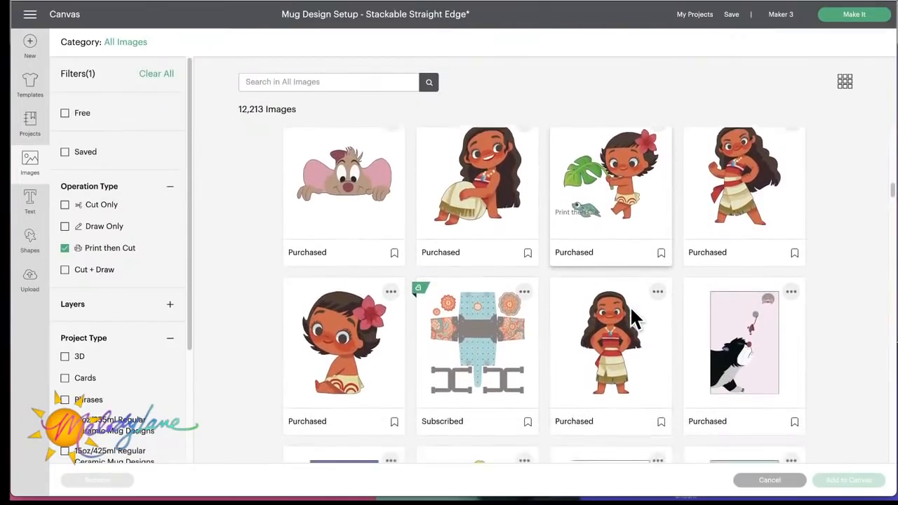
scroll(632, 315, "up", 2)
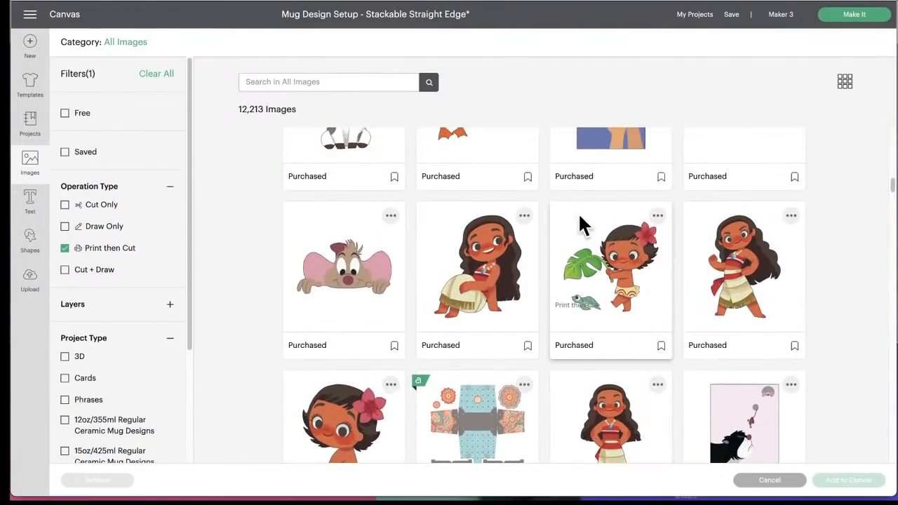
left_click(476, 246)
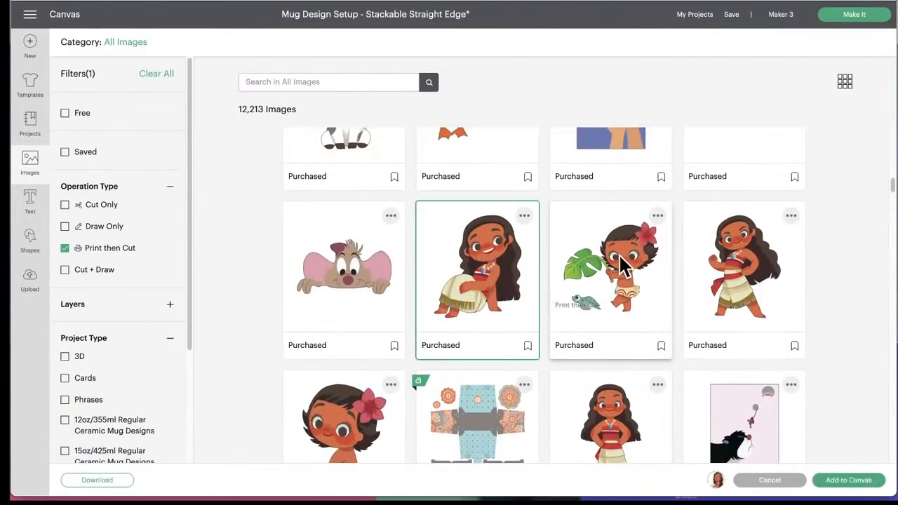
left_click(344, 276)
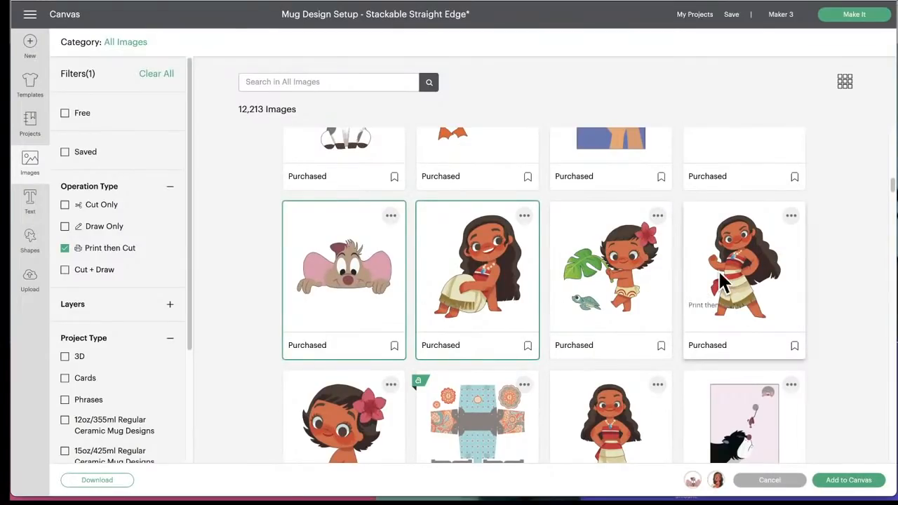
- Browse further through the Print then Cut images, selecting and deselecting the Mystery Machine van to check its price along the way
scroll(618, 291, "down", 6)
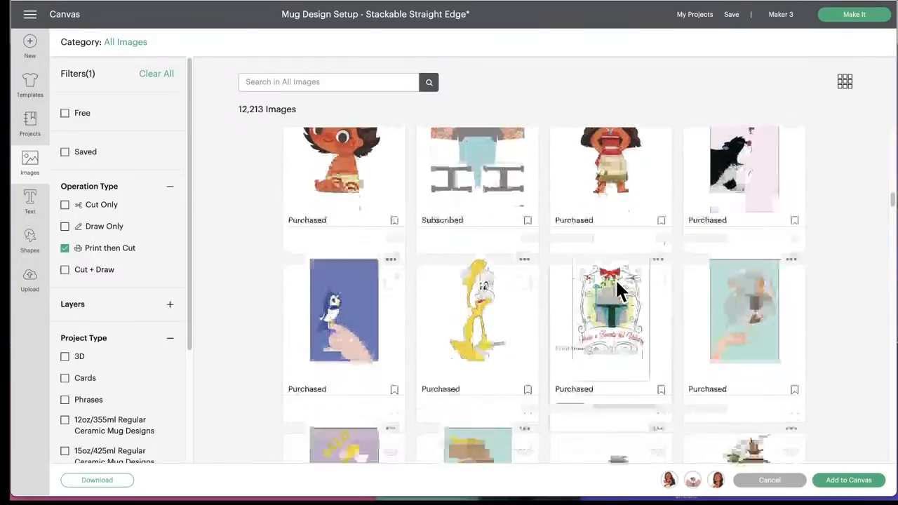
scroll(617, 290, "down", 5)
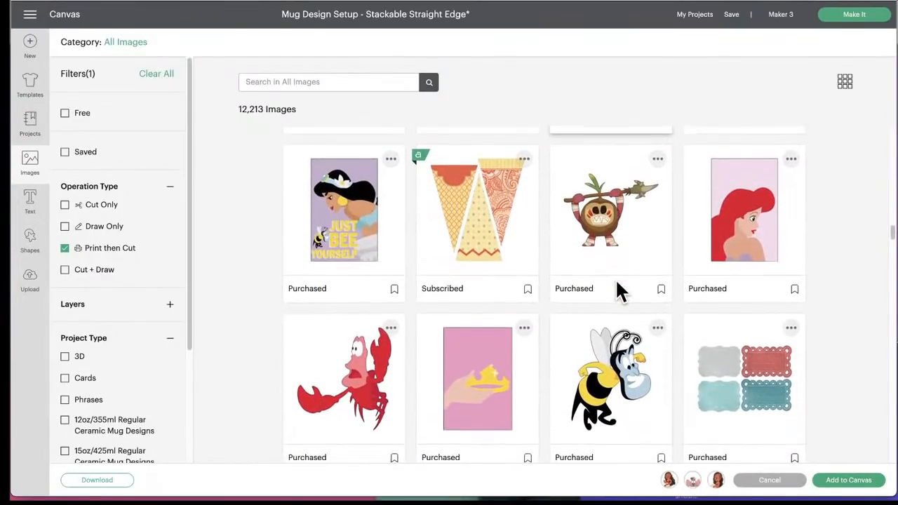
scroll(617, 290, "down", 7)
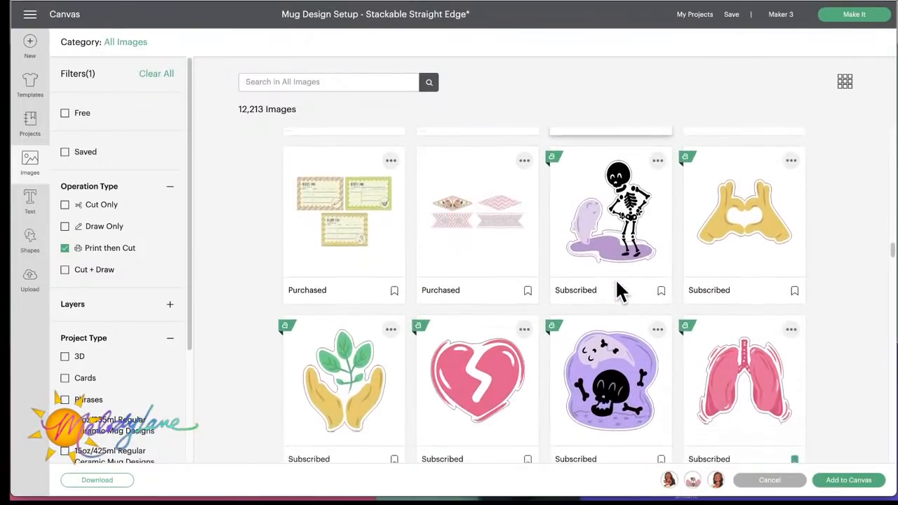
scroll(618, 290, "down", 6)
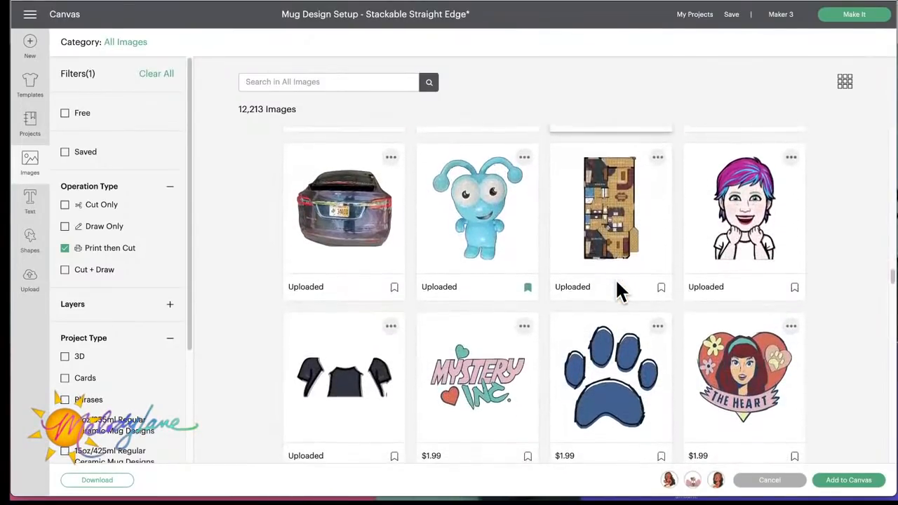
scroll(620, 291, "up", 2)
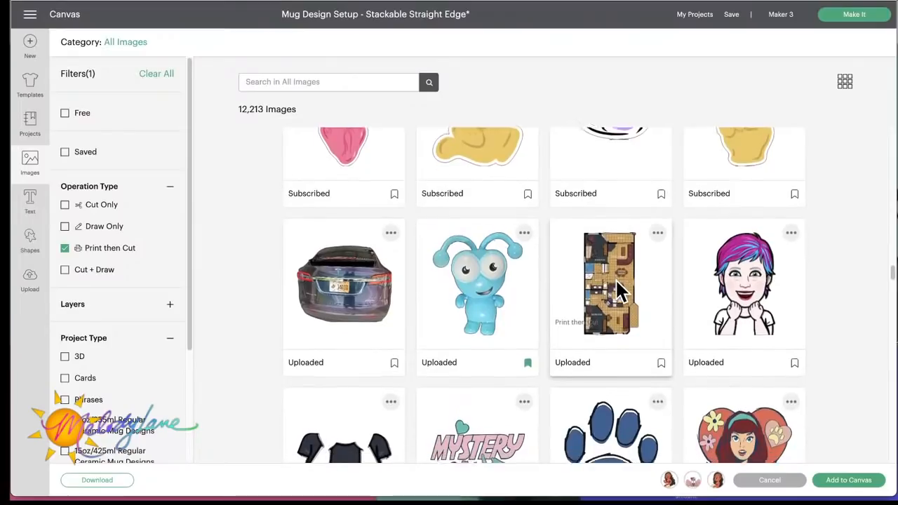
scroll(619, 291, "down", 2)
scroll(620, 290, "down", 4)
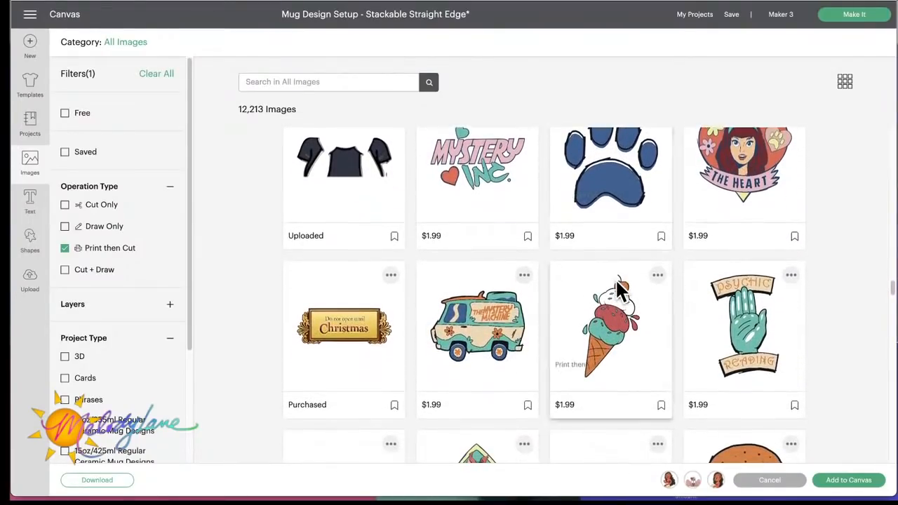
left_click(495, 240)
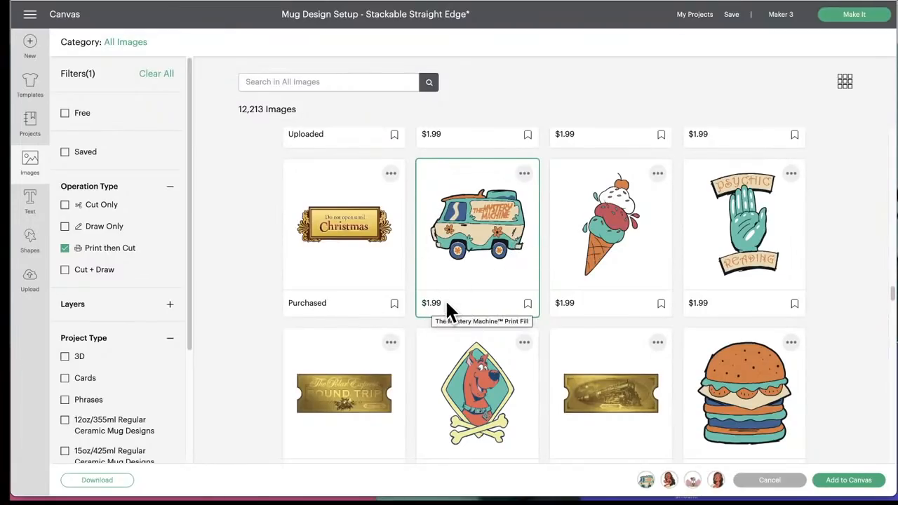
left_click(494, 242)
scroll(603, 253, "down", 3)
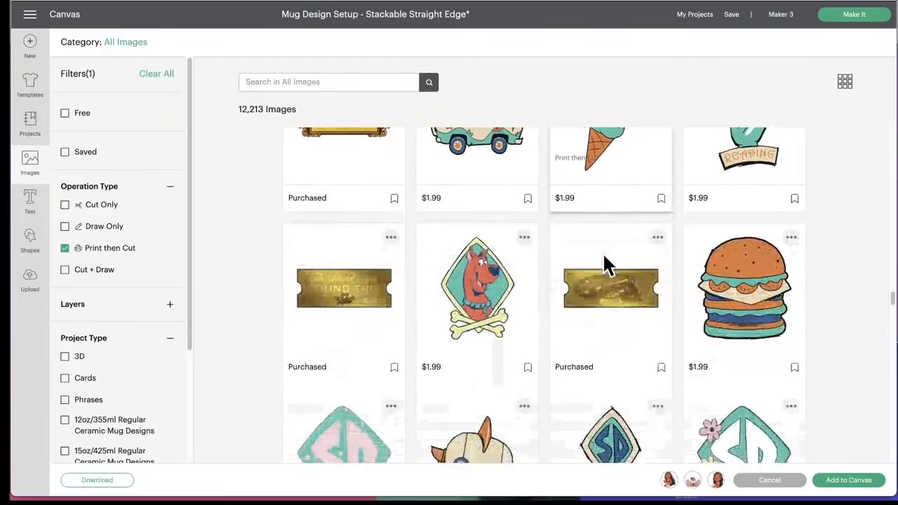
scroll(603, 253, "down", 6)
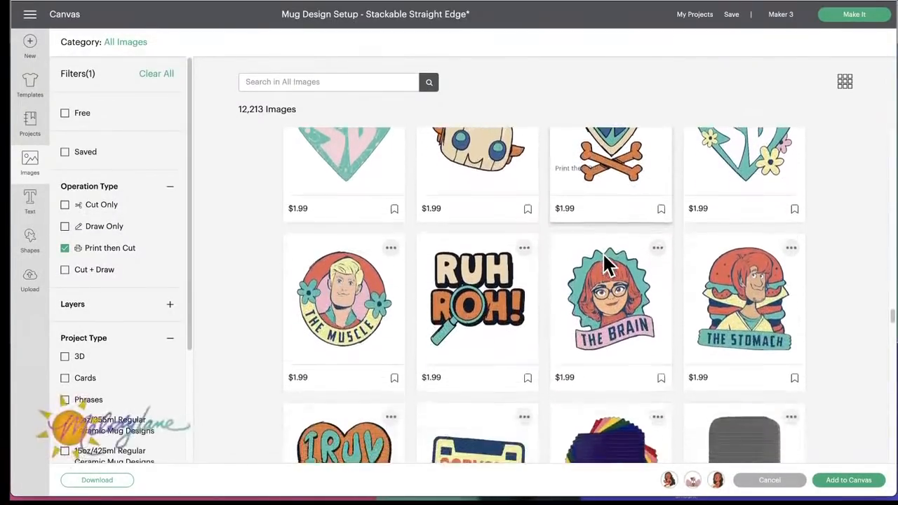
scroll(603, 252, "down", 6)
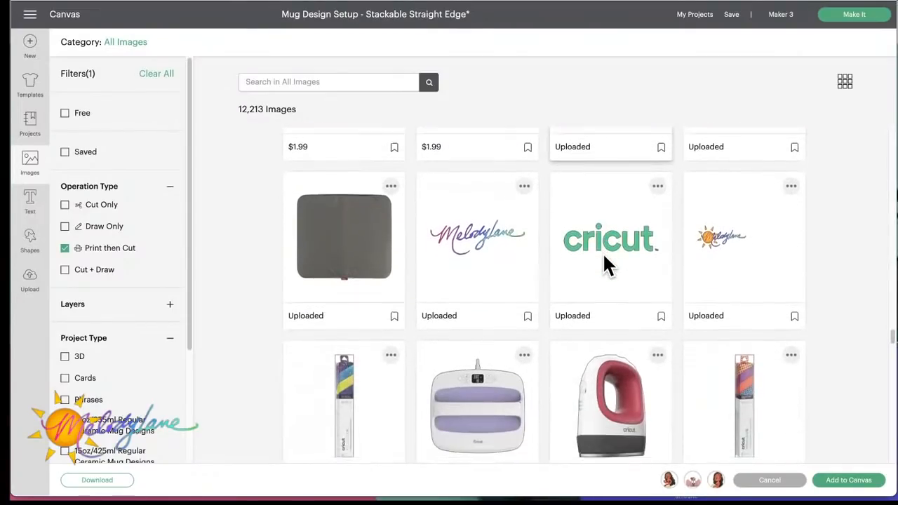
- Find and select the man in the black tuxedo among the Print then Cut images, and add the selected images to the canvas
scroll(603, 253, "down", 6)
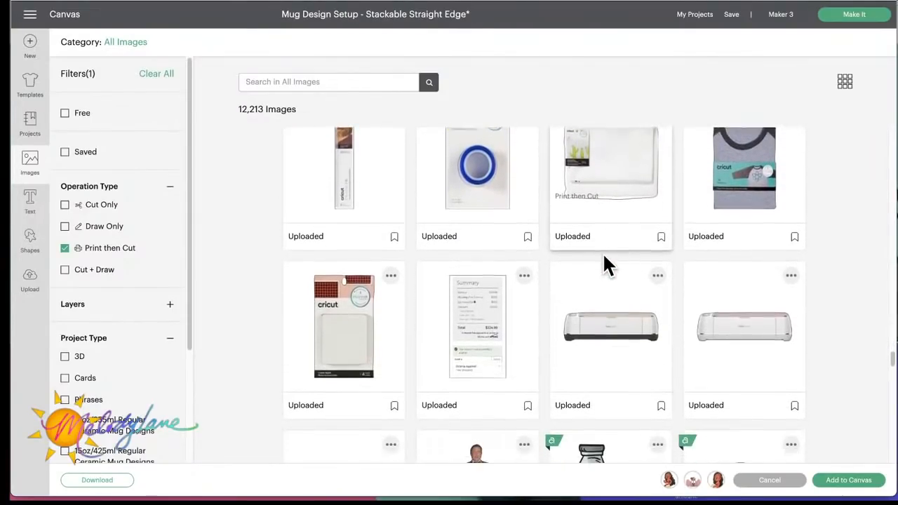
scroll(603, 254, "down", 6)
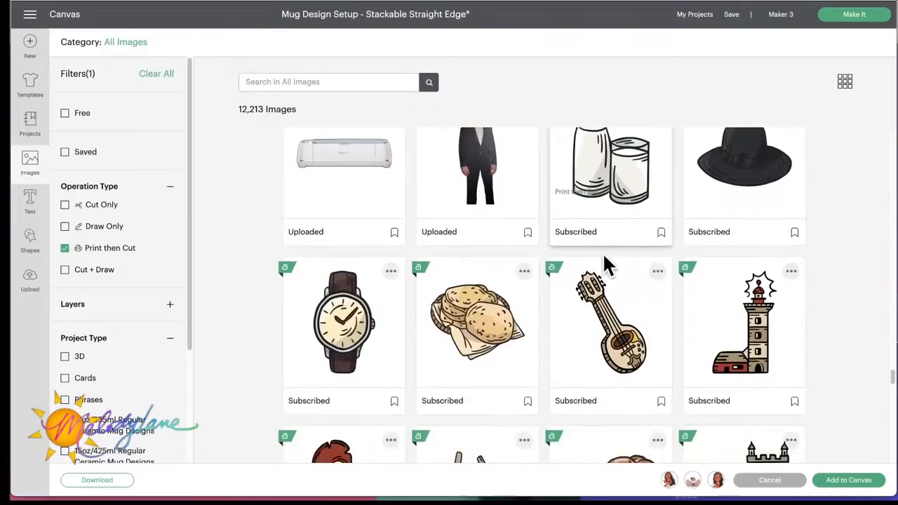
scroll(603, 253, "down", 3)
scroll(602, 252, "up", 5)
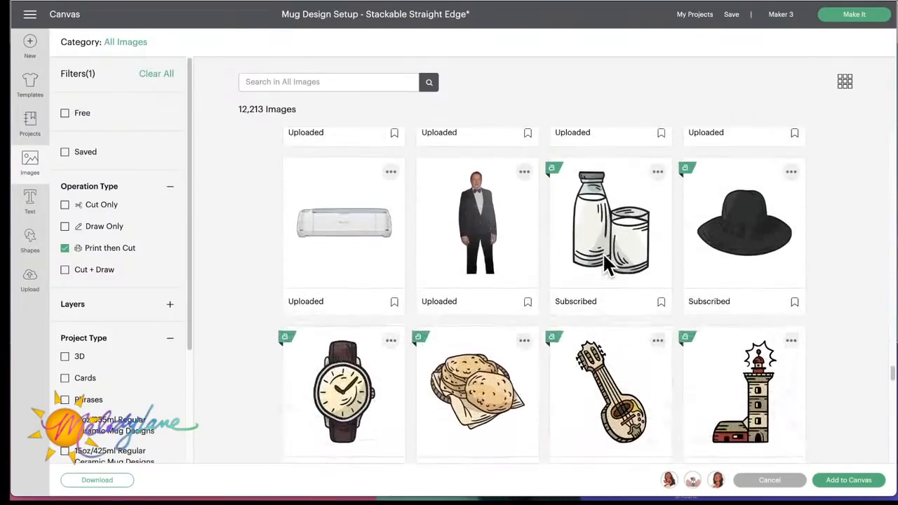
scroll(602, 252, "down", 1)
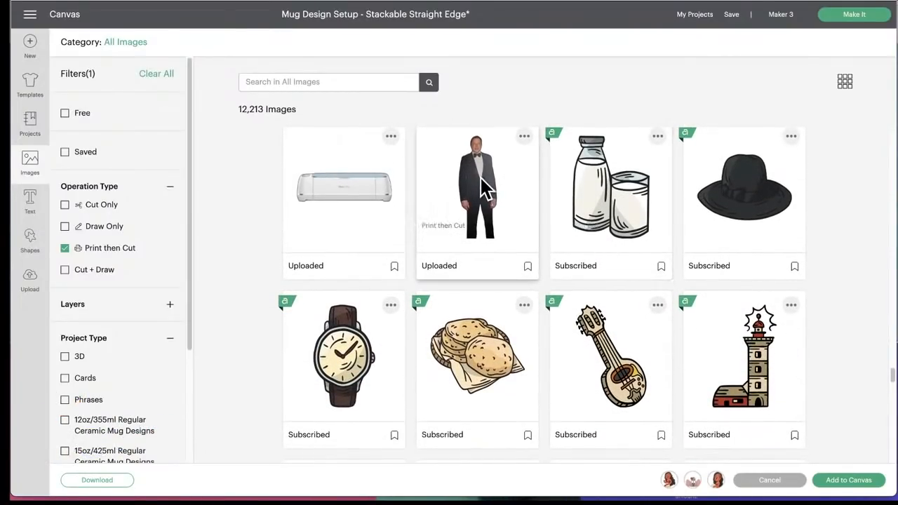
left_click(483, 187)
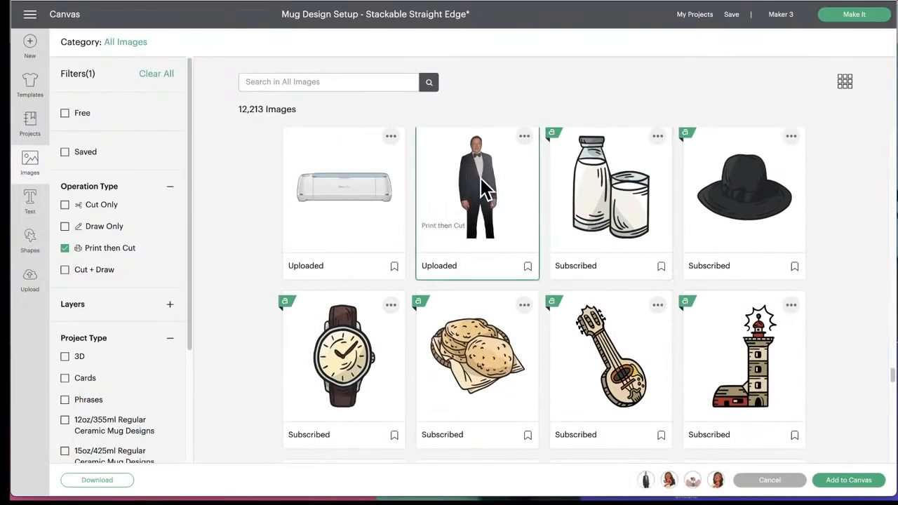
left_click(844, 484)
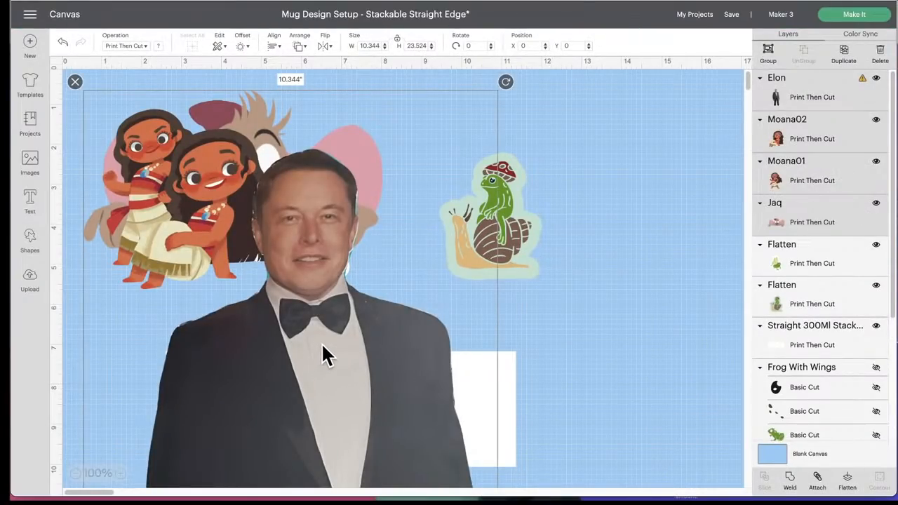
- Move the added images aside together, and scale the man in the tuxedo alone down to about 2.68 × 6.67 in
left_click_drag(322, 345, 413, 356)
left_click(669, 276)
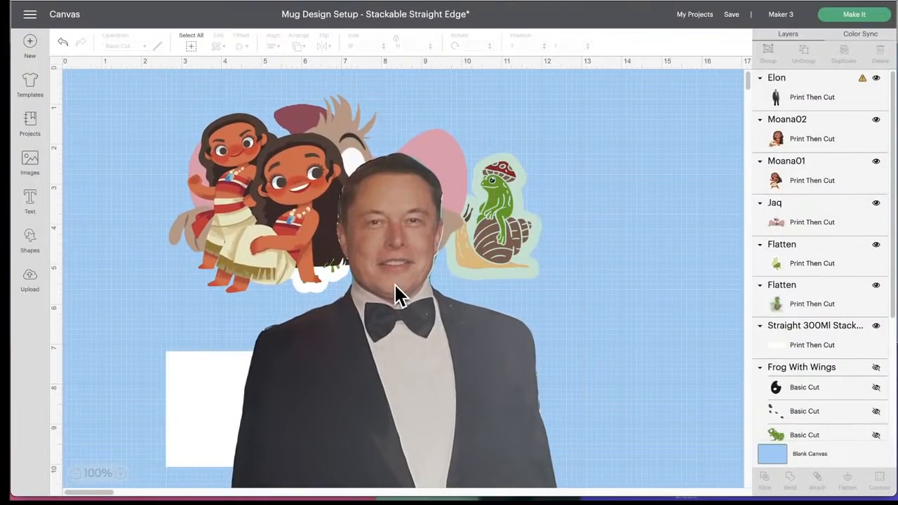
left_click_drag(396, 295, 429, 202)
scroll(542, 352, "down", 10)
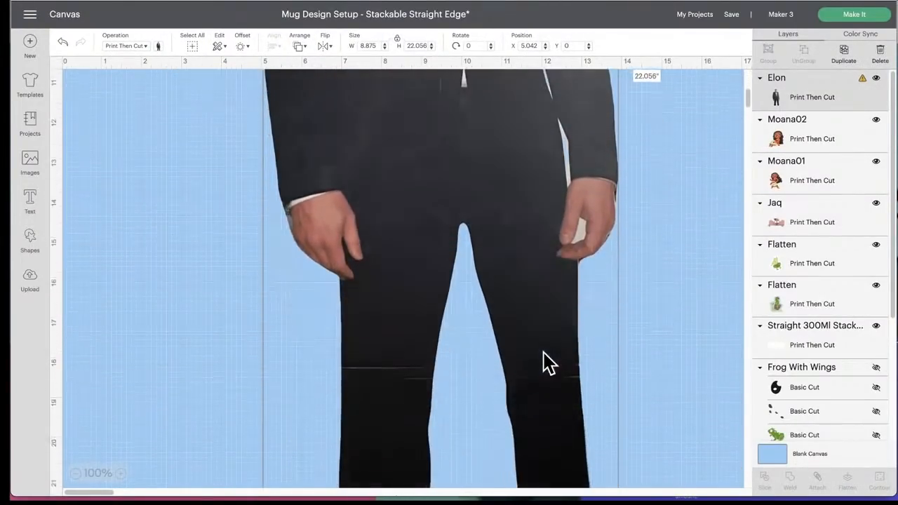
scroll(543, 352, "down", 2)
left_click_drag(625, 440, 371, 84)
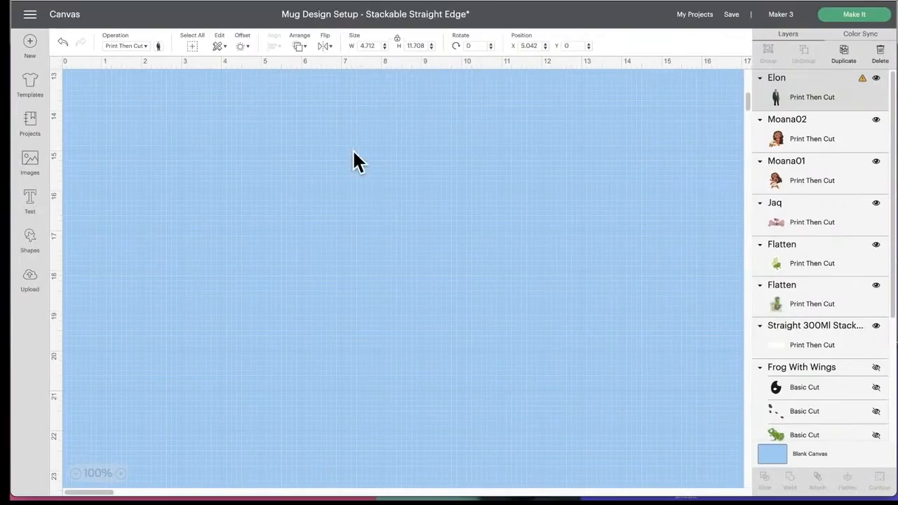
scroll(352, 151, "up", 6)
left_click_drag(455, 268, 335, 90)
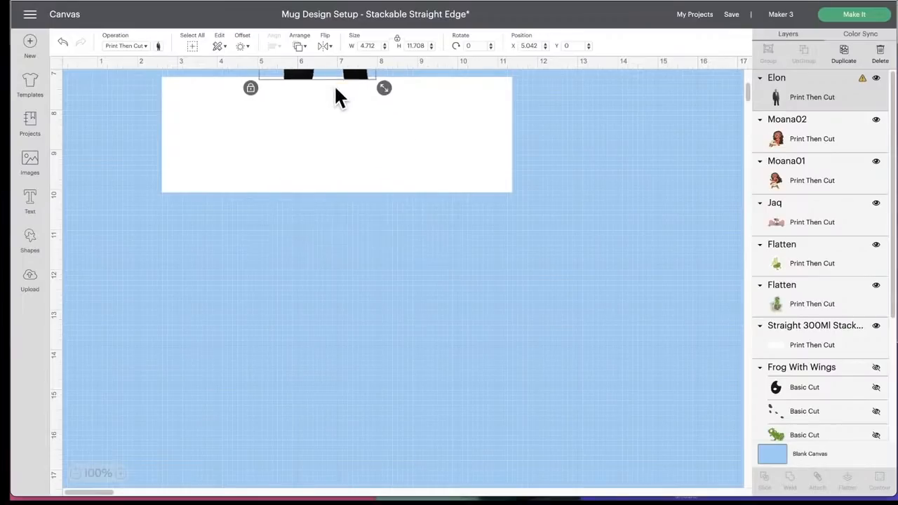
- Move the man in the tuxedo to the clear area beyond the snail-riding frog and shrink him to about 1.23 × 3.06 in
scroll(318, 159, "up", 5)
scroll(302, 160, "right", 1)
left_click_drag(296, 161, 601, 281)
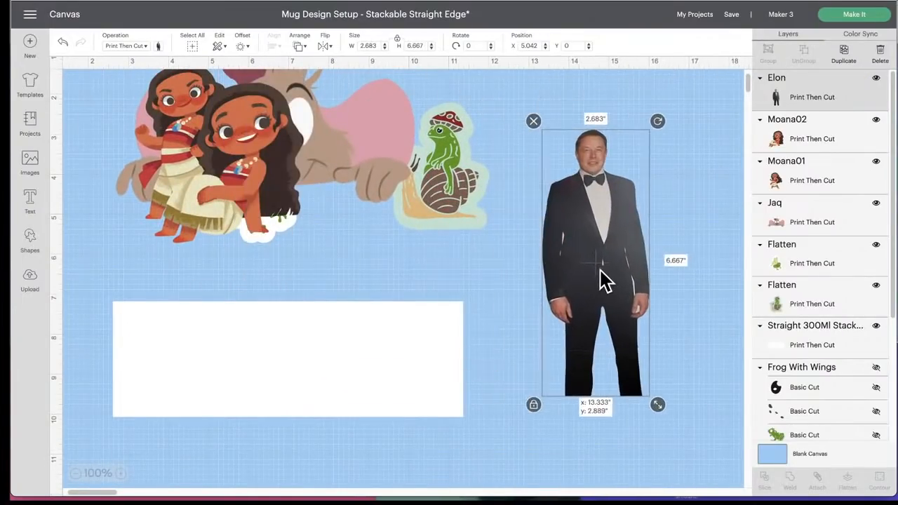
left_click_drag(662, 407, 576, 269)
scroll(574, 274, "down", 1)
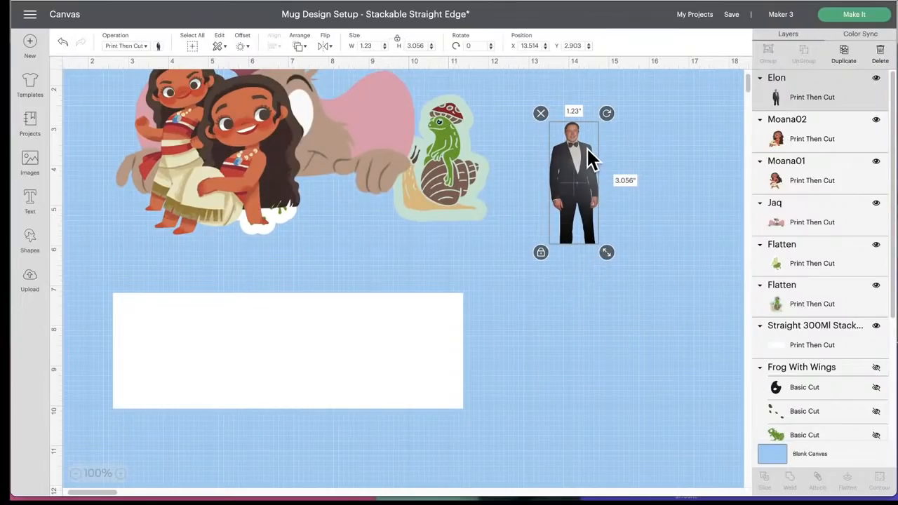
left_click_drag(576, 179, 601, 232)
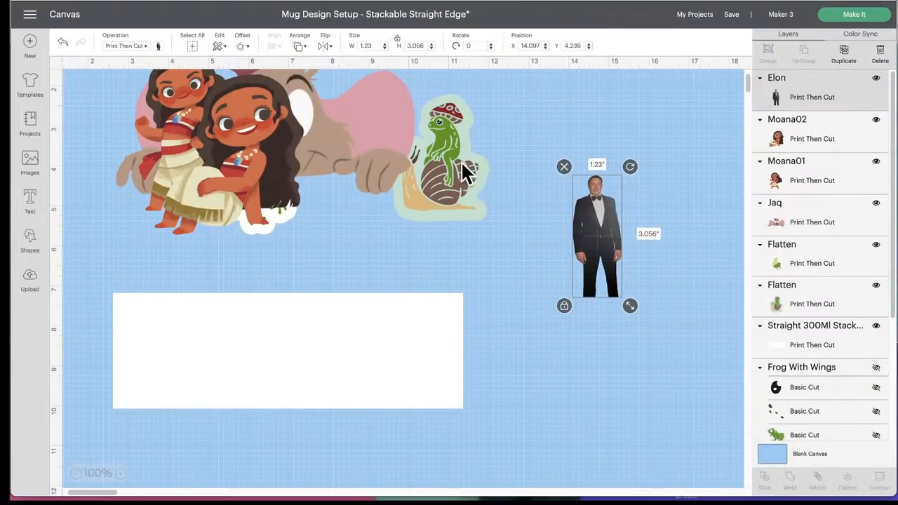
- Spread the snail-riding frog, the seated Moana and the man in the tuxedo apart so that they do not overlap
left_click_drag(463, 172, 512, 207)
left_click_drag(281, 154, 551, 375)
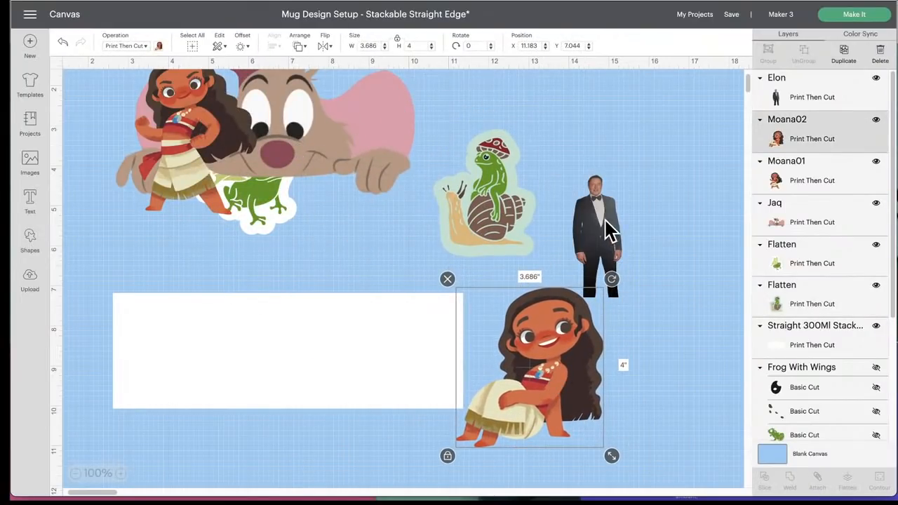
left_click_drag(608, 230, 632, 204)
left_click_drag(563, 375, 606, 378)
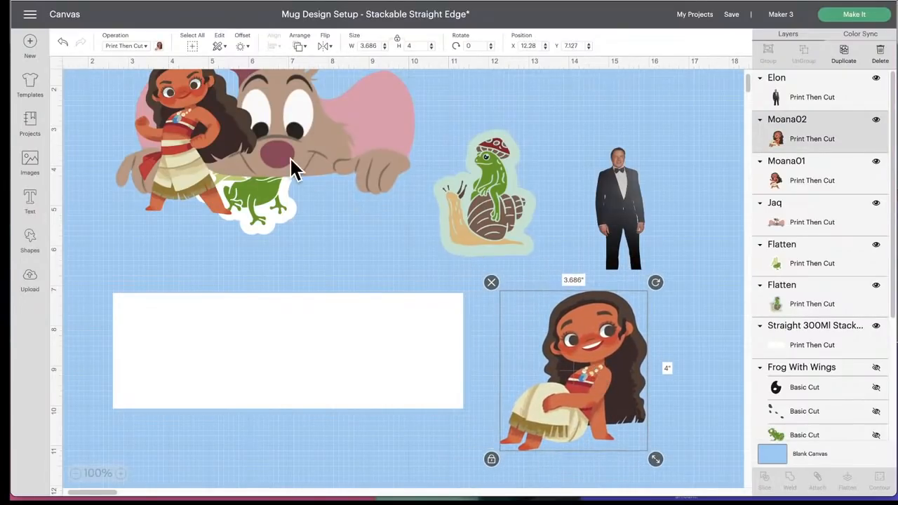
- Shrink the pink-eared mouse to about 2.79 × 1.49 in and place it just above the seated Moana
left_click_drag(295, 168, 391, 255)
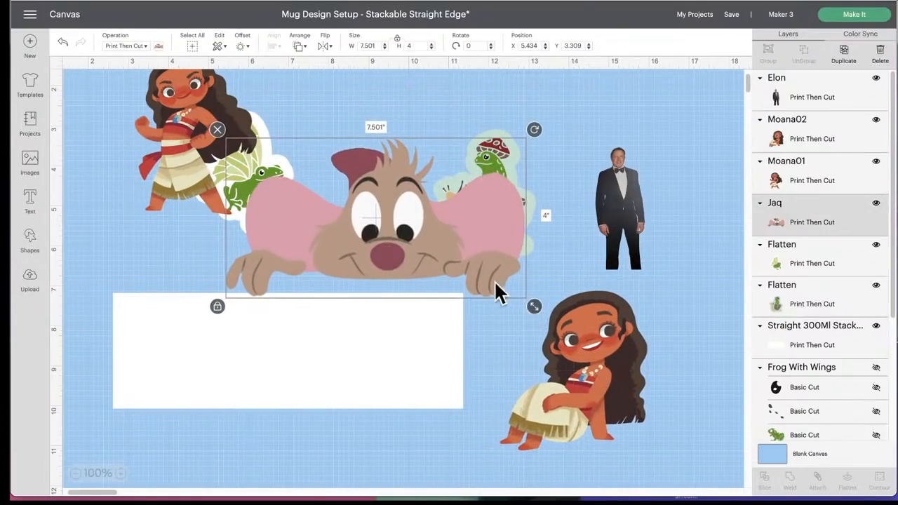
left_click_drag(495, 282, 385, 222)
left_click_drag(340, 187, 386, 250)
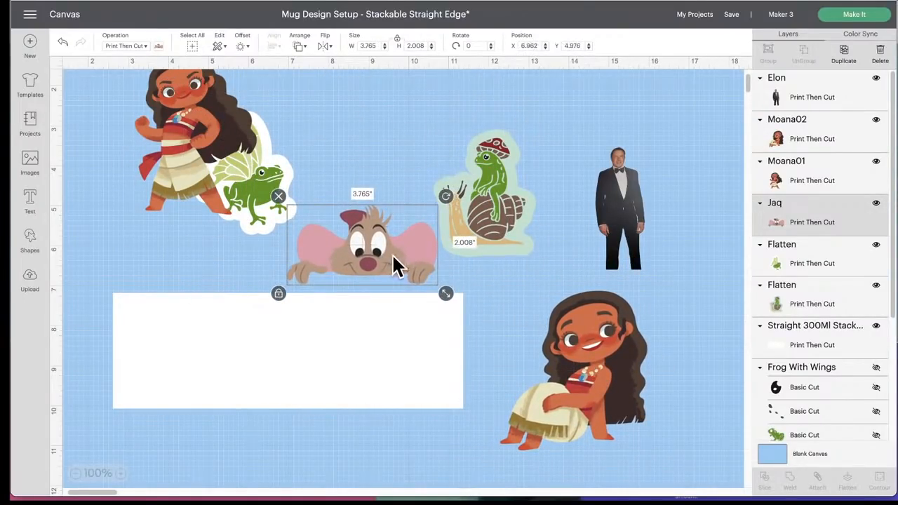
scroll(541, 323, "up", 1)
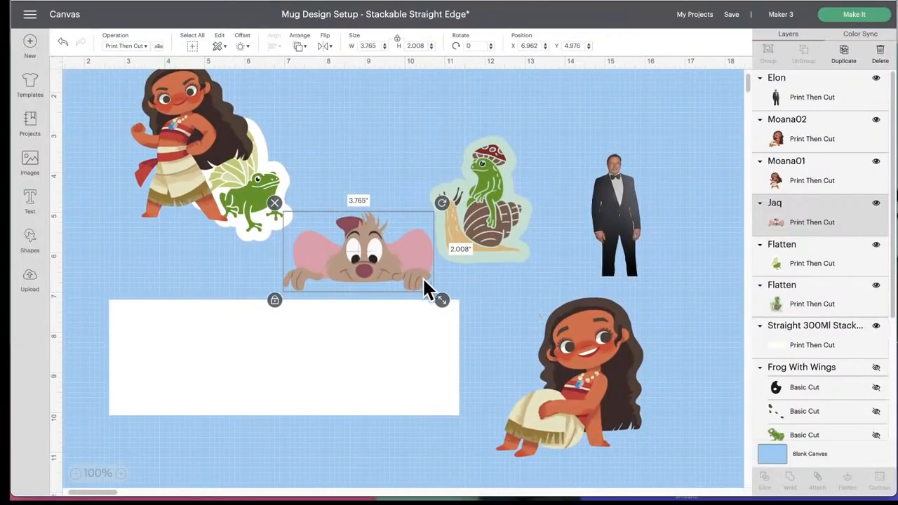
left_click_drag(350, 260, 393, 298)
left_click_drag(479, 340, 564, 293)
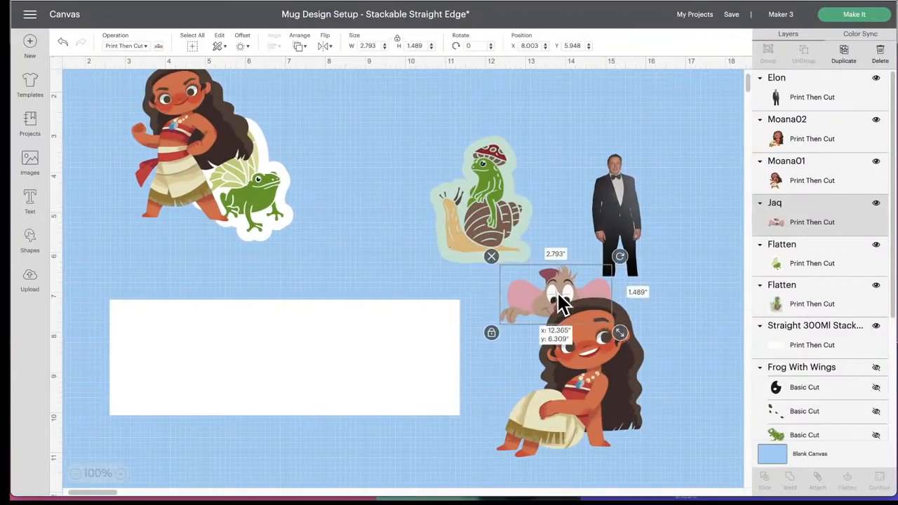
- Scale the standing Moana to about 1.40 × 1.83 in and place her between the two frog images
left_click_drag(181, 146, 364, 219)
left_click_drag(444, 306, 373, 215)
left_click_drag(341, 181, 373, 203)
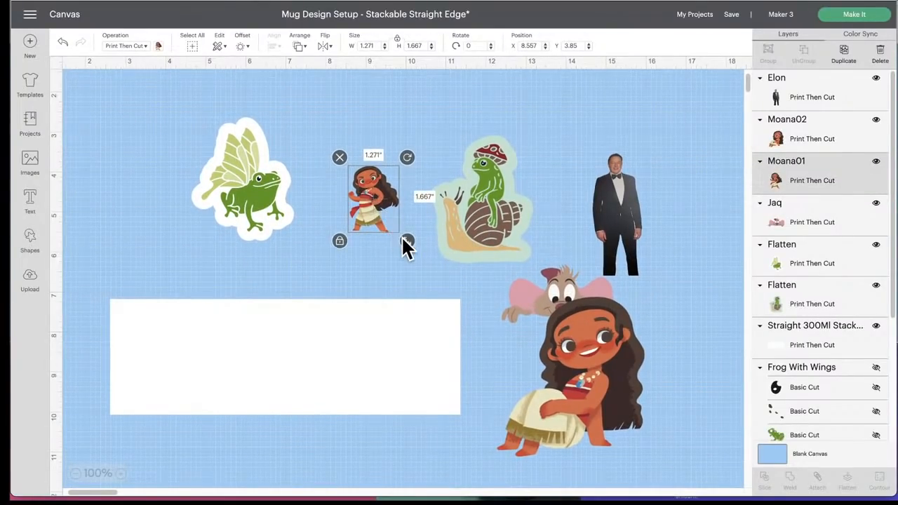
left_click_drag(409, 247, 416, 247)
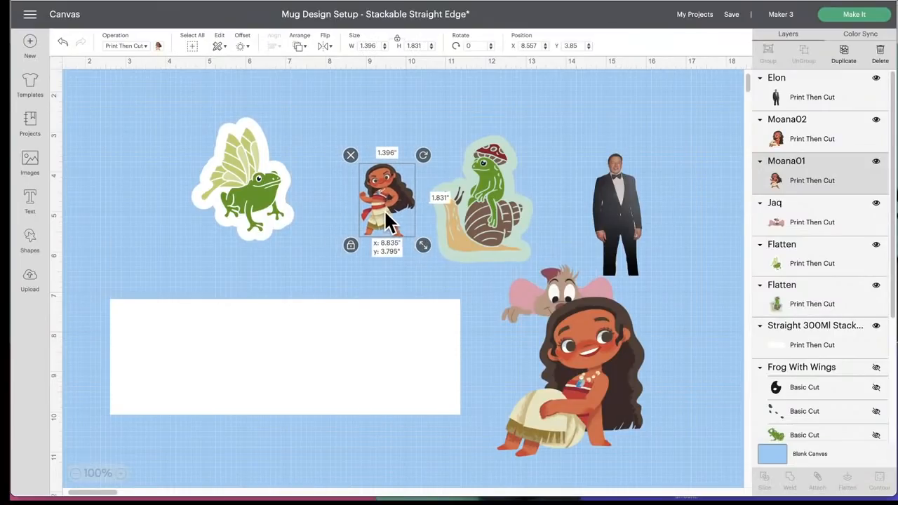
- Shrink the flattened winged frog to about 1.67 × 2.02 in and move it over the snail-riding frog
left_click(256, 196)
left_click_drag(298, 242, 266, 207)
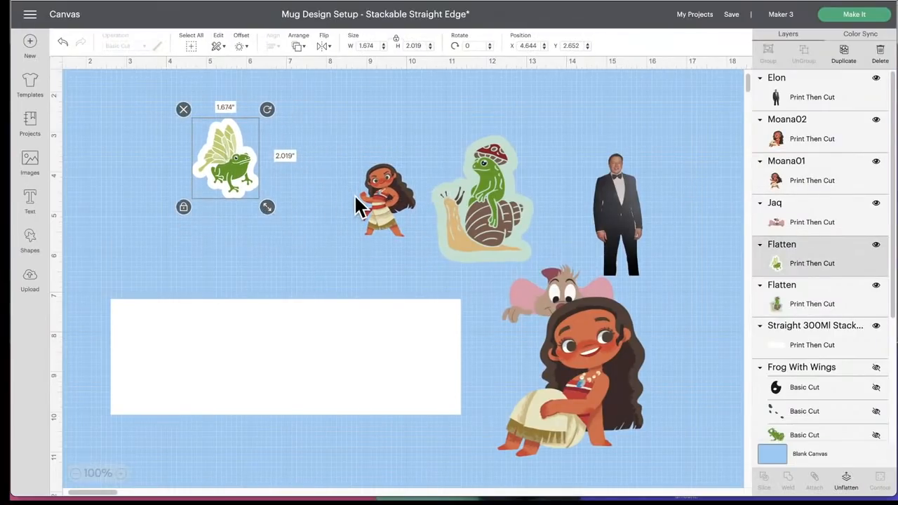
left_click_drag(232, 114, 493, 118)
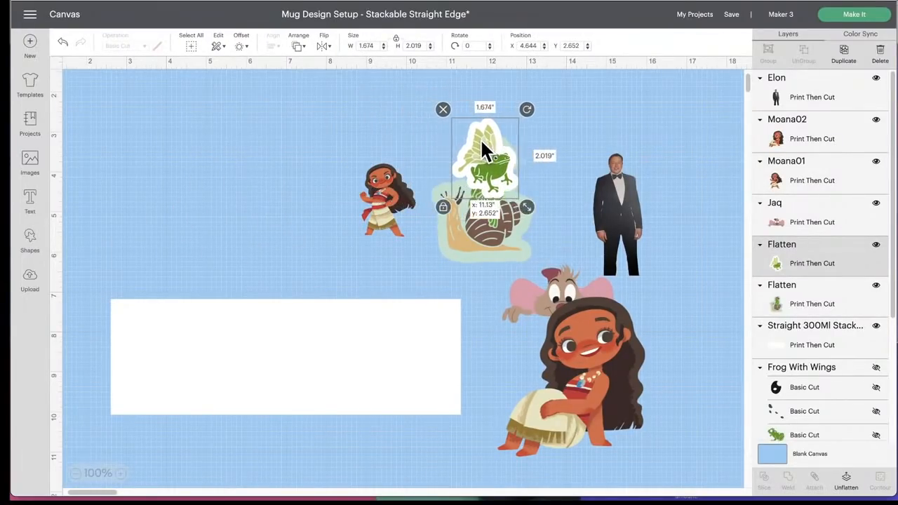
- Fit the two Moanas, each about 2.18 in tall, at opposite ends of the white mug wrap and flip the seated one horizontally
left_click_drag(382, 223, 448, 420)
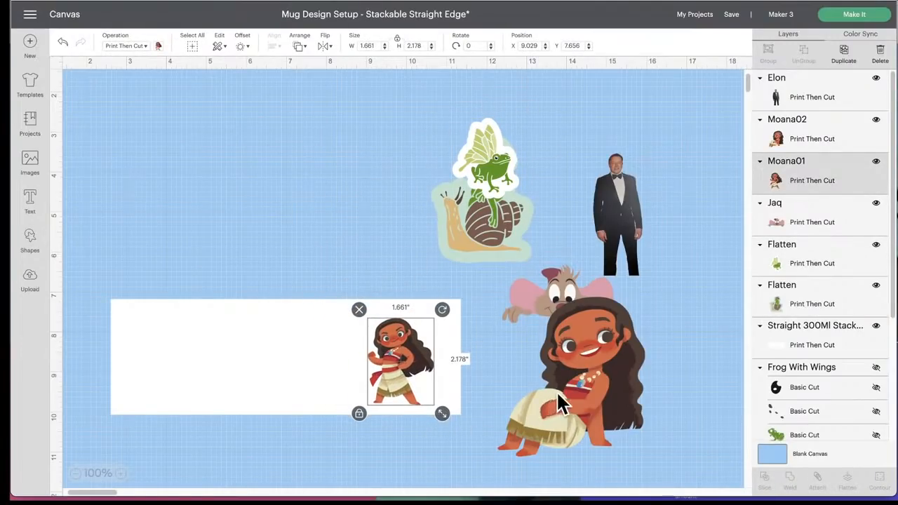
left_click_drag(557, 392, 235, 384)
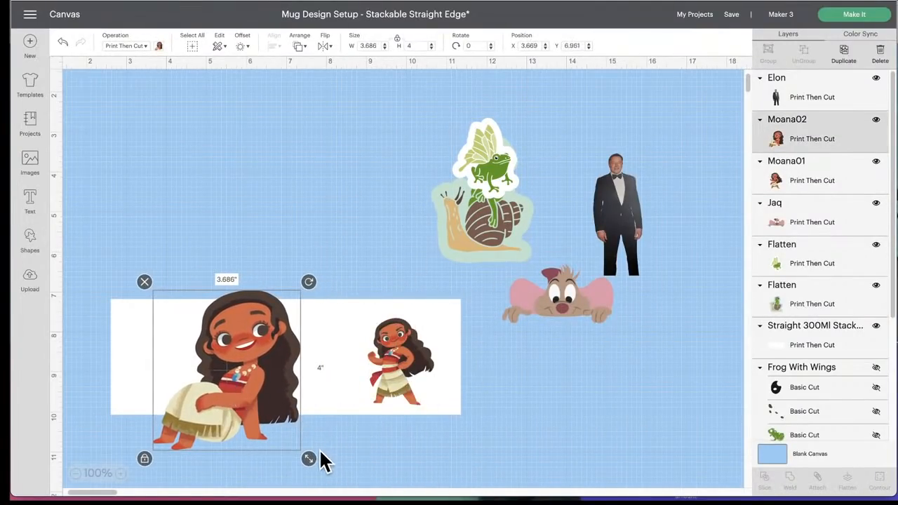
left_click_drag(309, 458, 235, 386)
left_click_drag(205, 337, 175, 366)
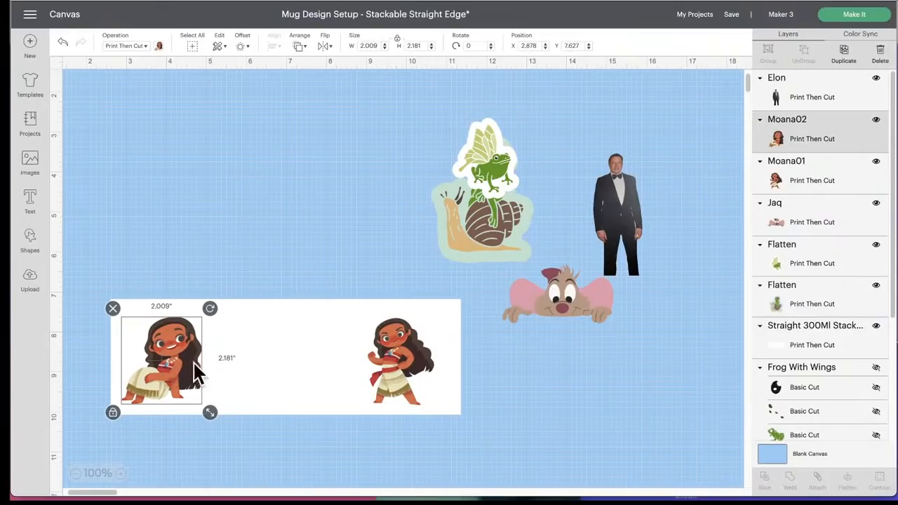
left_click(325, 47)
left_click(340, 63)
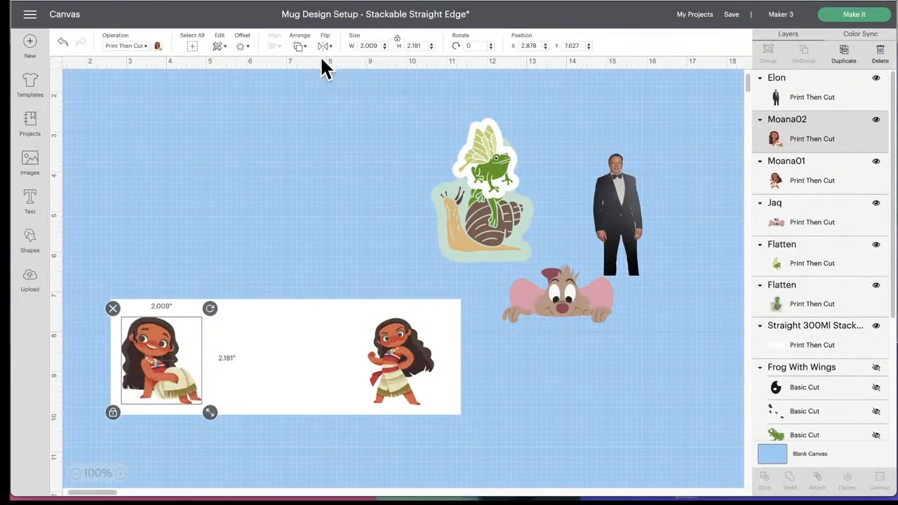
- Try the mouse on the wrap, move it back off at about 2.38 × 1.27 in, and adjust both Moanas' positions on the wrap
left_click_drag(556, 301, 333, 402)
left_click_drag(281, 373, 589, 345)
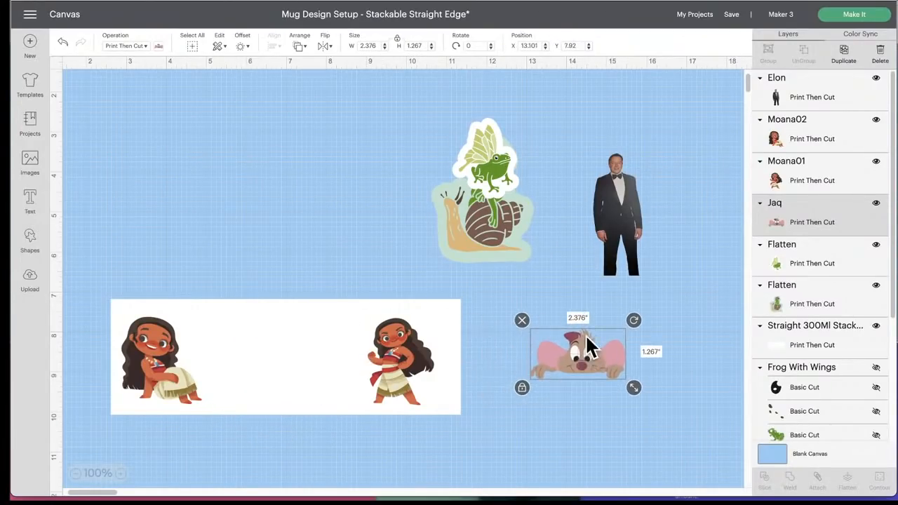
left_click_drag(391, 395, 406, 360)
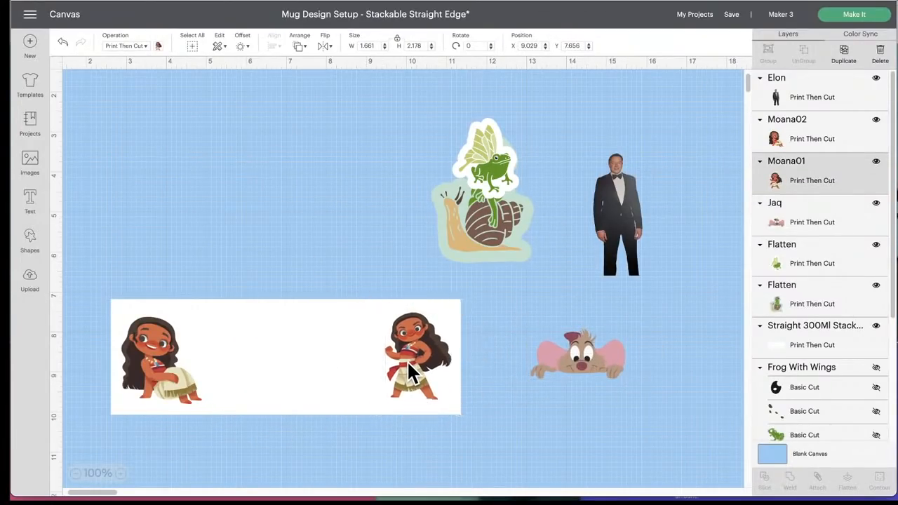
left_click(179, 380)
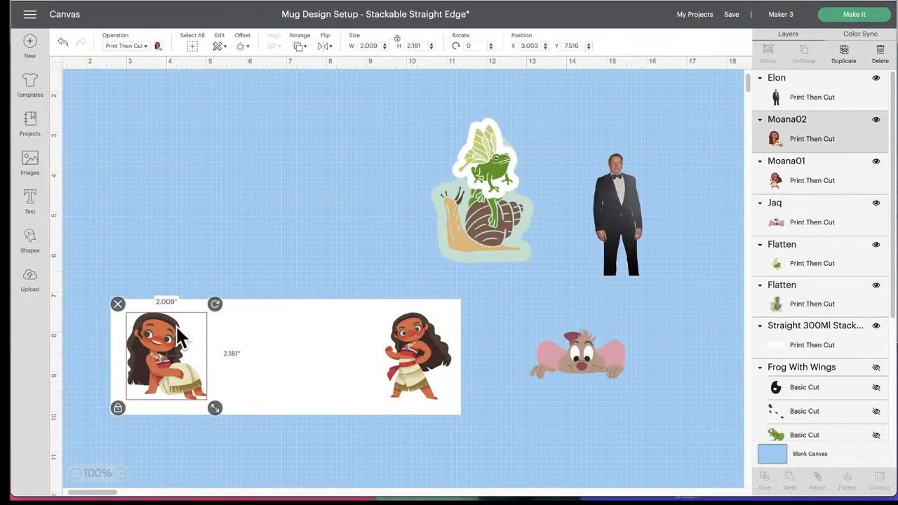
left_click(273, 315)
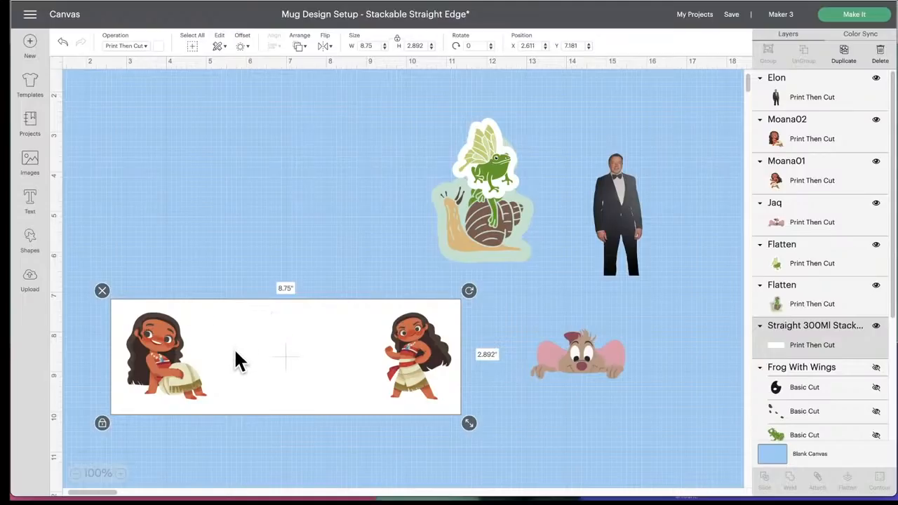
- Try the standing Moana at different spots on and off the wrap, and move both Moanas to the canvas area above it
left_click_drag(411, 351, 333, 140)
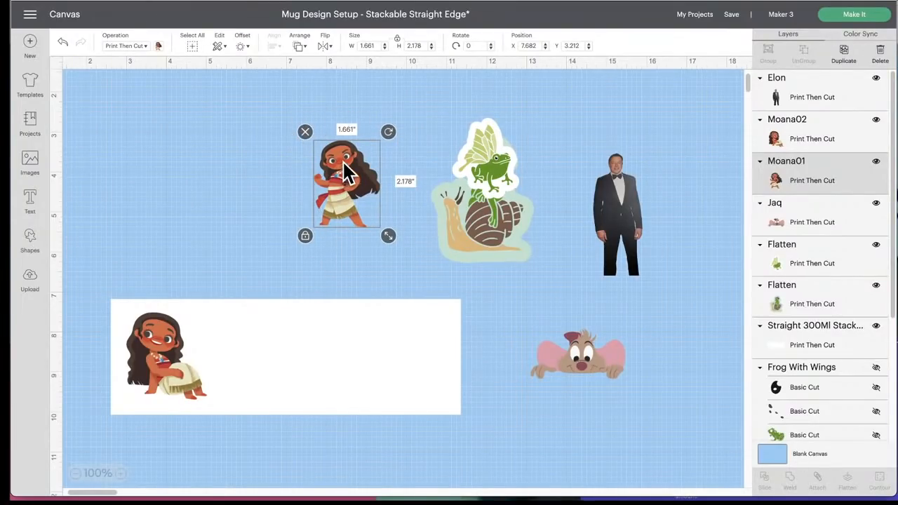
left_click_drag(343, 162, 340, 172)
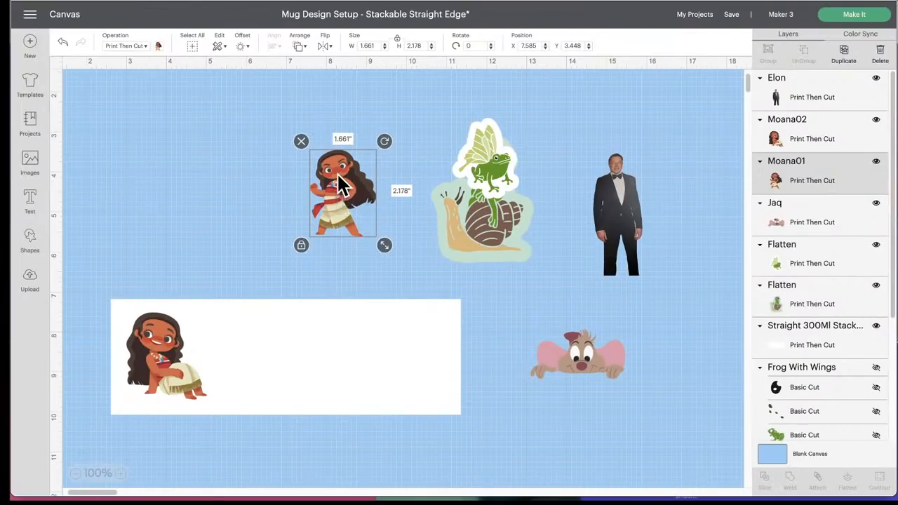
left_click_drag(337, 172, 397, 331)
mouse_move(337, 332)
left_mouse_down()
mouse_move(278, 310)
mouse_move(289, 297)
mouse_move(343, 337)
mouse_move(347, 330)
left_mouse_up()
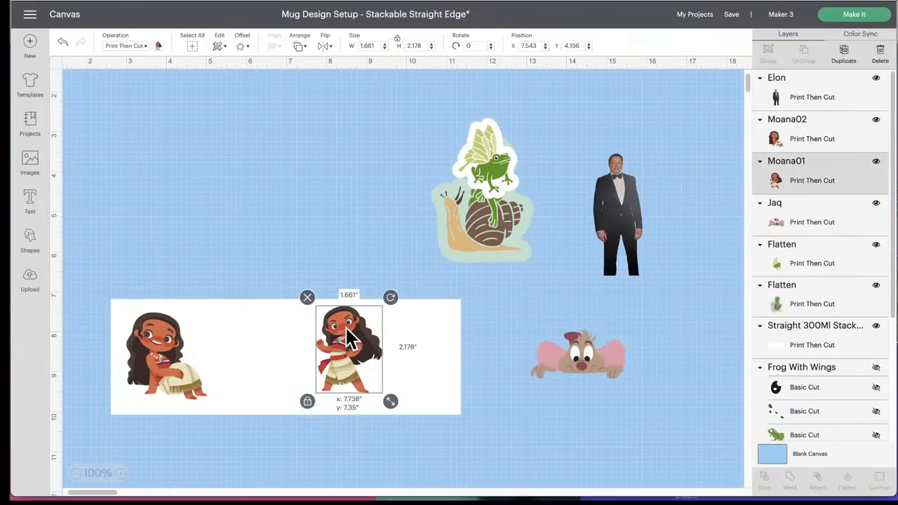
left_click_drag(349, 337, 296, 187)
left_click_drag(186, 354, 384, 177)
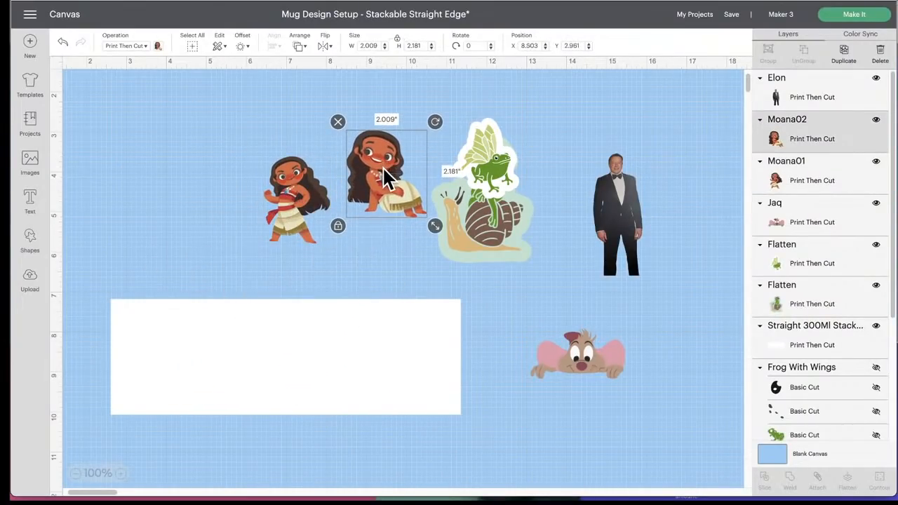
- Add a square shape and clear room for it by moving the white mug template and both Moana figures aside
left_click(327, 331)
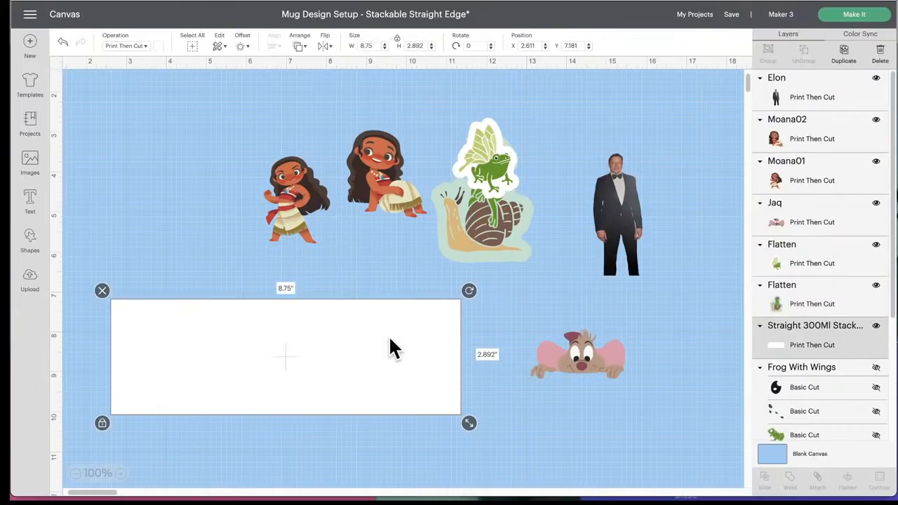
left_click_drag(254, 347, 296, 438)
left_click(30, 242)
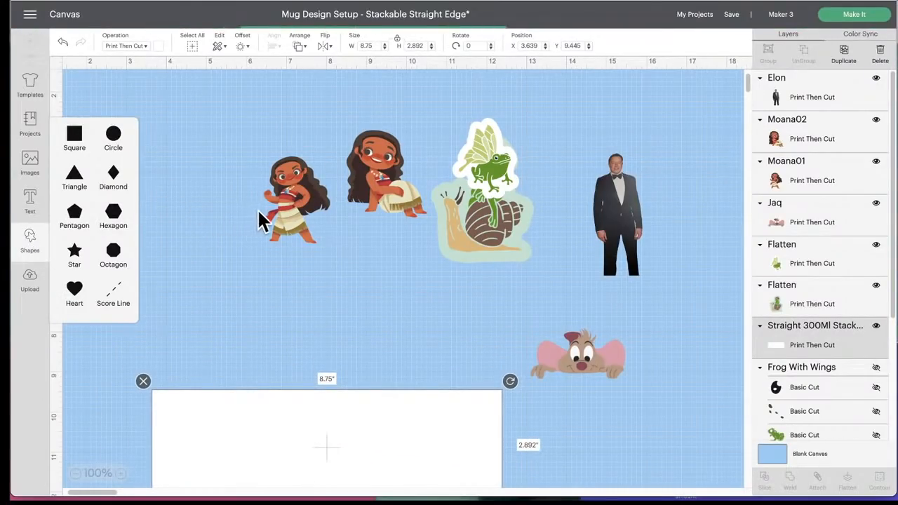
left_click_drag(315, 204, 586, 282)
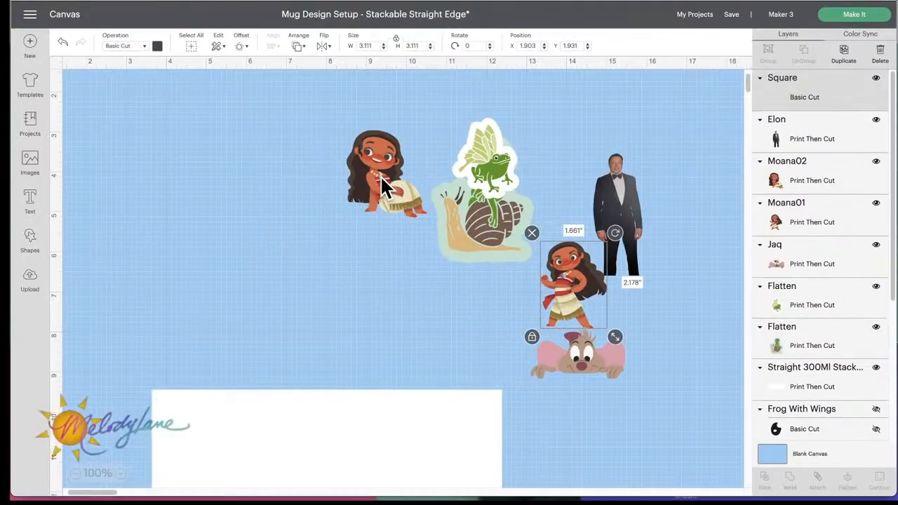
left_click_drag(381, 175, 594, 142)
left_click_drag(143, 158, 245, 176)
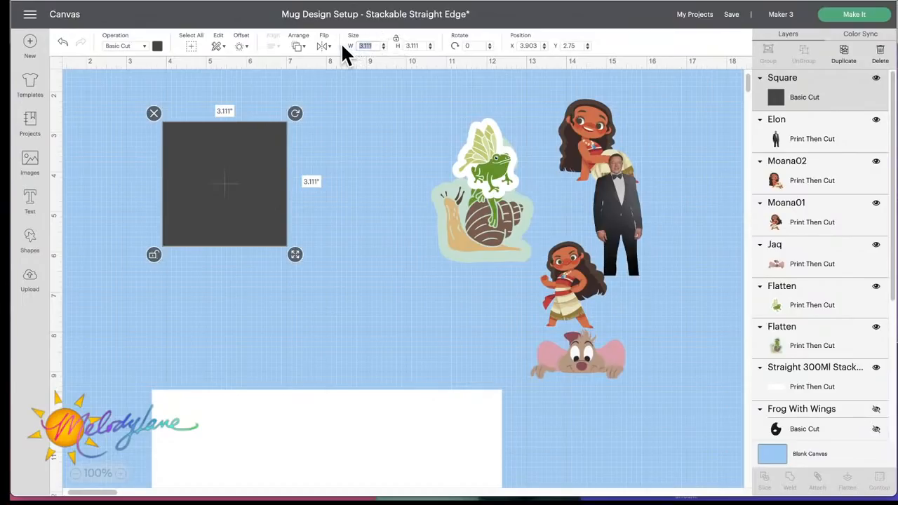
- Resize the square to 6.75 inches wide by 9.25 inches high and color it white
type("6.")
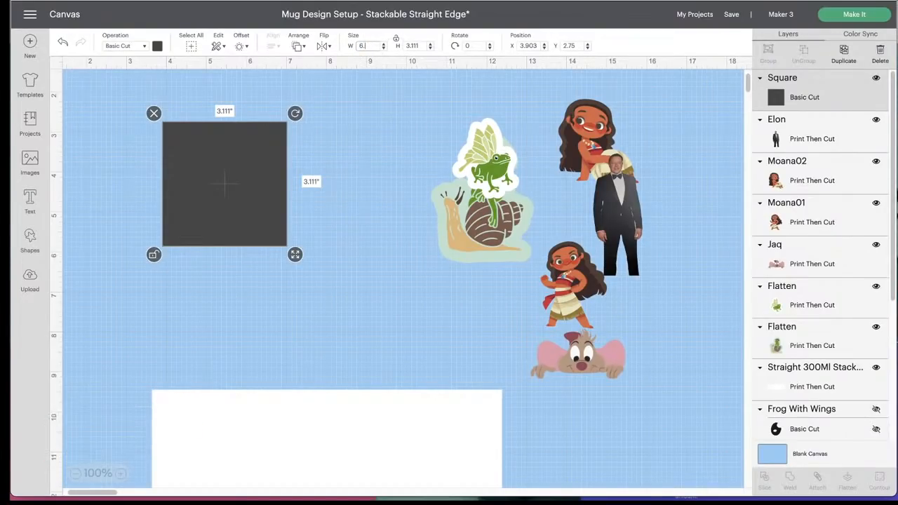
type("75")
left_click(404, 46)
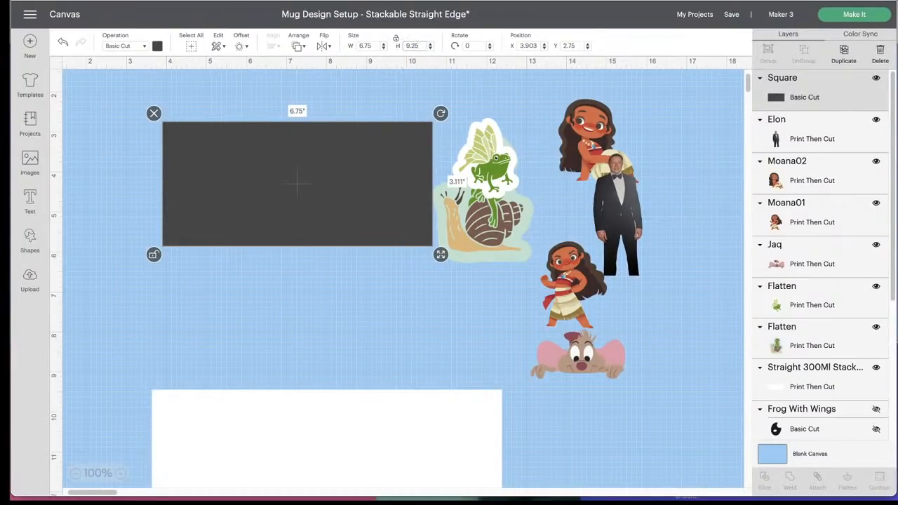
key("Return")
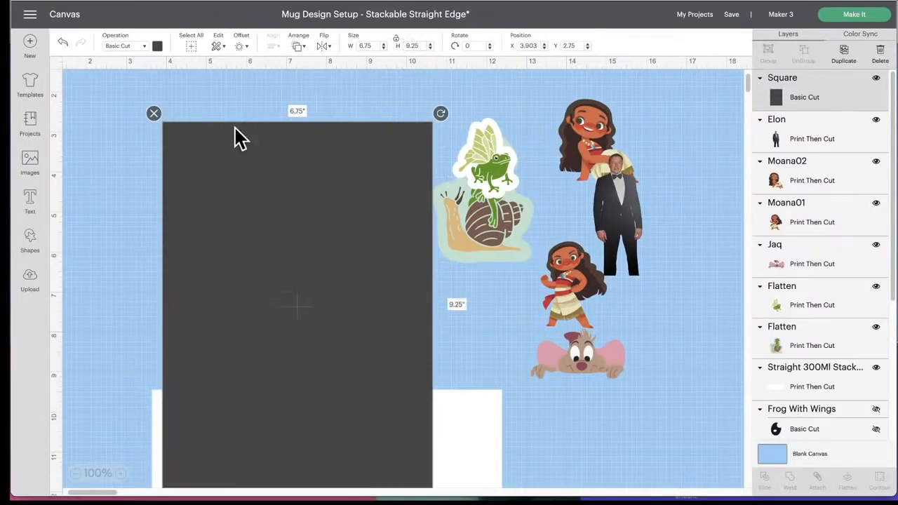
left_click(157, 47)
left_click(212, 94)
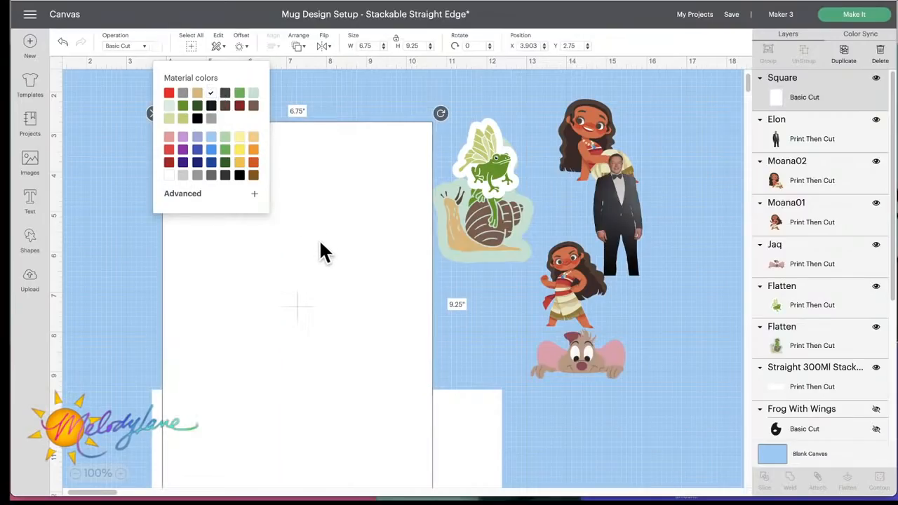
left_click(378, 231)
- Move the winged frog onto the white rectangle and send the rectangle to the back
left_click_drag(492, 155, 237, 180)
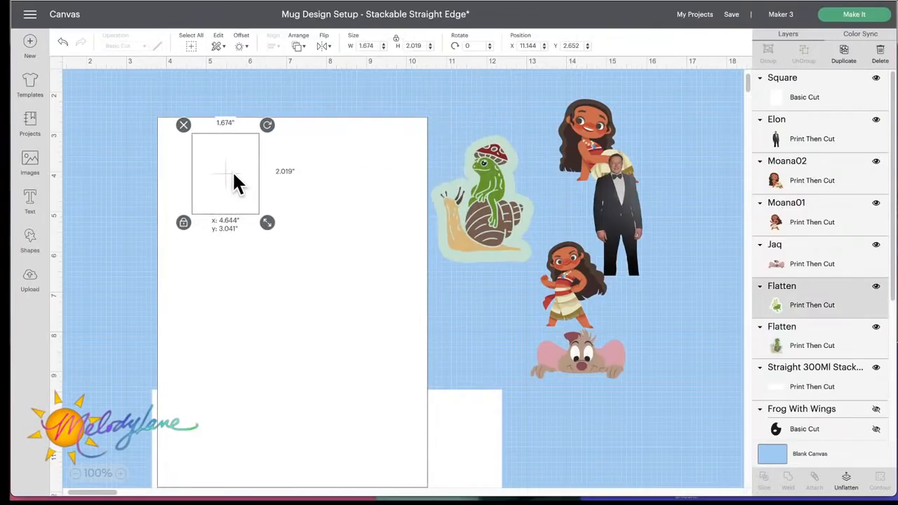
left_click(310, 158)
left_click(299, 47)
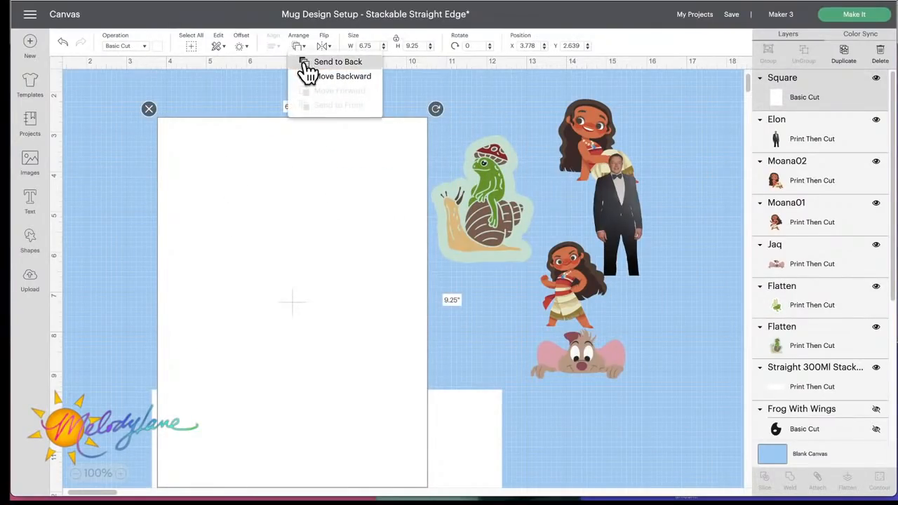
left_click(306, 63)
- Position the winged frog in the sheet's upper-left corner and the snail-riding frog, shrunk to about 1.53 inches wide, in its upper-right corner
left_click(215, 176)
left_click_drag(215, 176, 203, 168)
left_click_drag(517, 202, 394, 203)
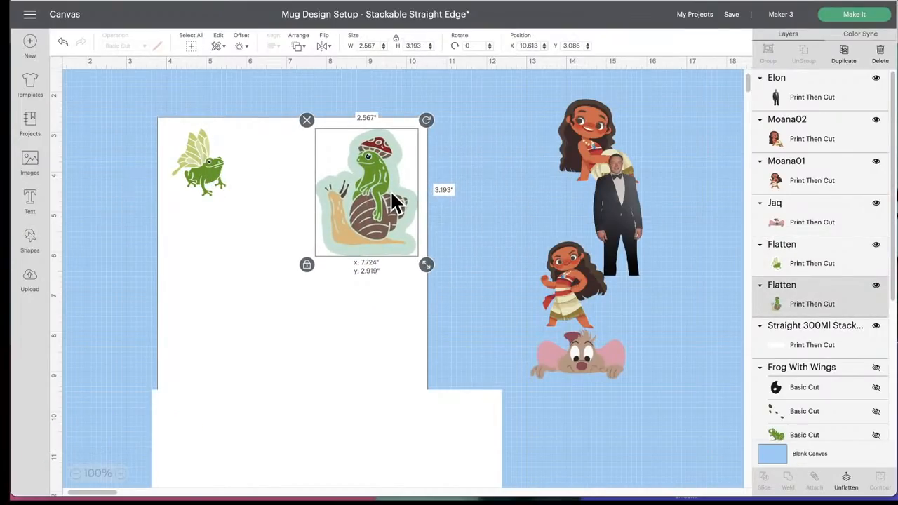
left_click_drag(423, 258, 404, 181)
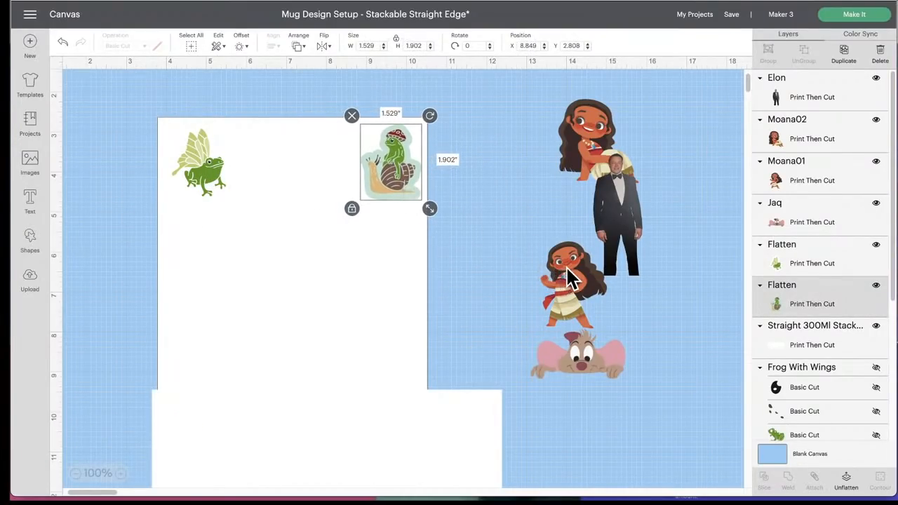
left_click_drag(565, 265, 262, 156)
left_click_drag(317, 226, 441, 218)
left_click_drag(434, 180, 477, 213)
left_click(242, 51)
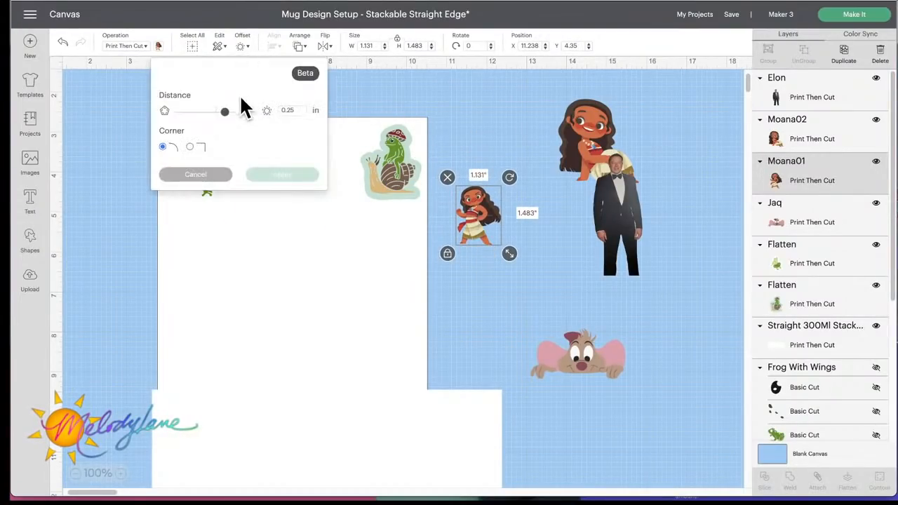
left_click_drag(226, 116, 219, 119)
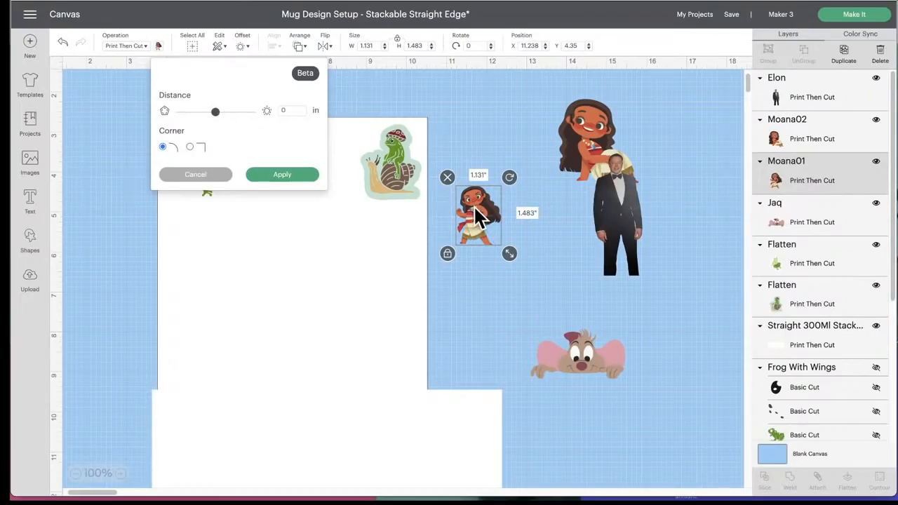
left_click(517, 260)
left_click(477, 241)
- Enlarge the standing Moana to about 2.73 inches wide and apply a 0.10-inch offset with rounded corners
left_click_drag(508, 254, 568, 321)
left_click(242, 47)
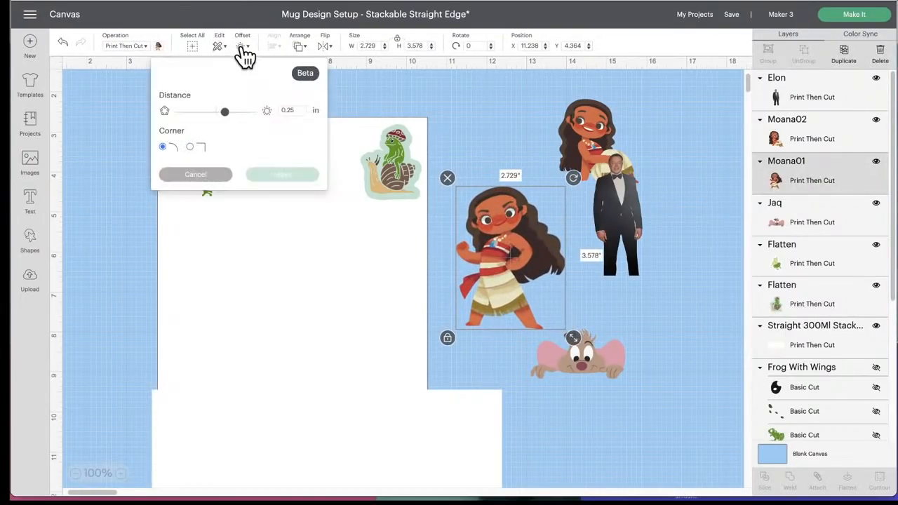
left_click_drag(225, 111, 220, 111)
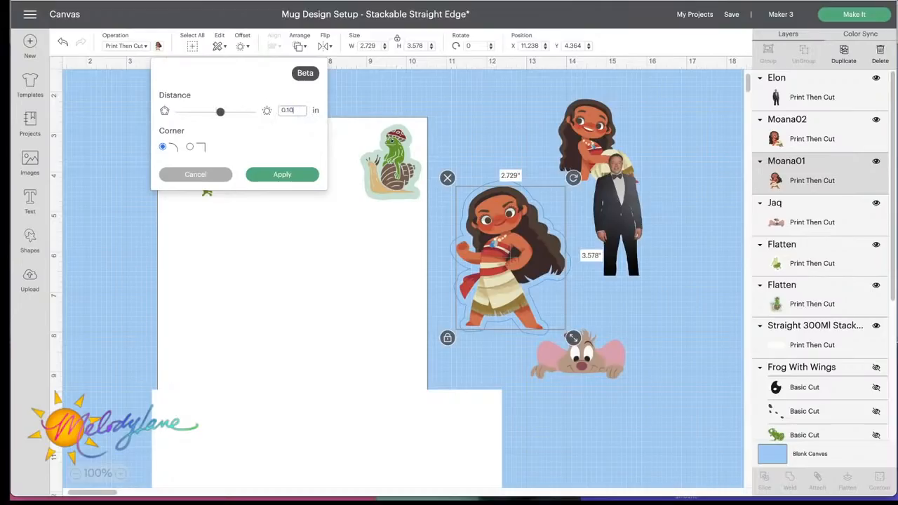
key("Return")
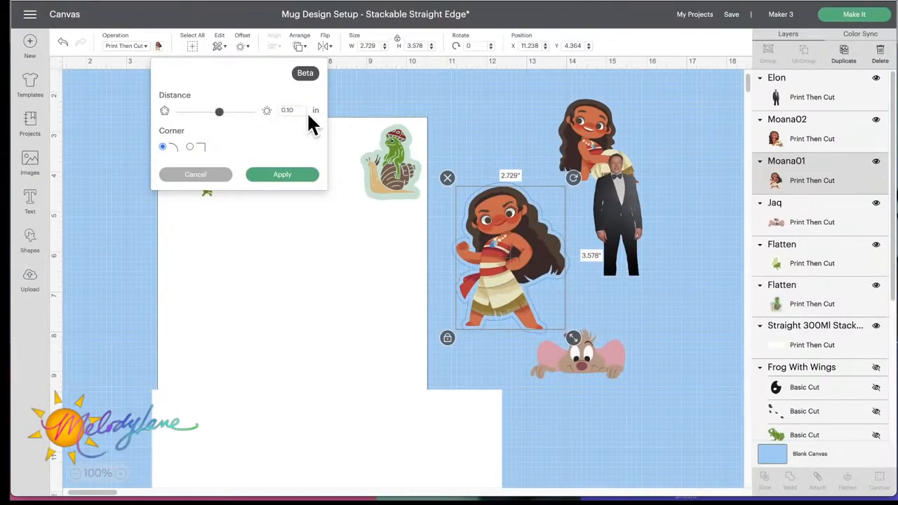
left_click(275, 177)
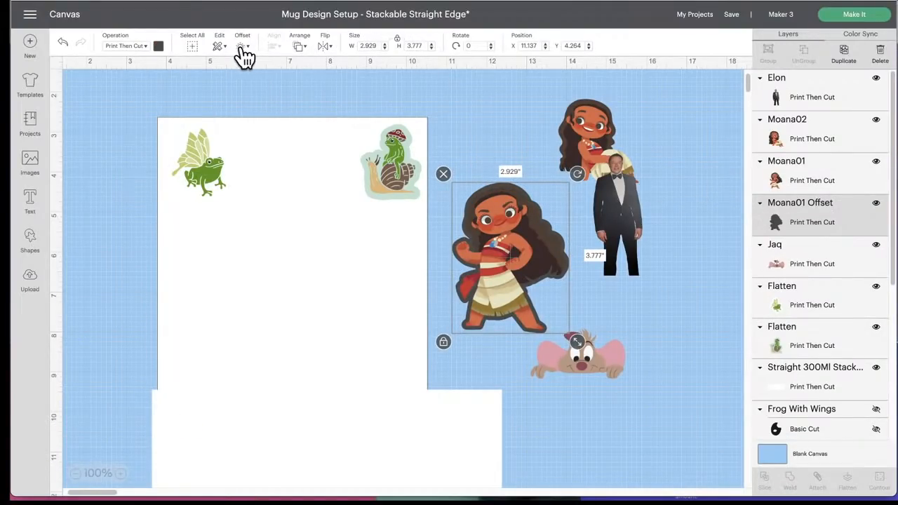
- Color the standing Moana's offset white and flatten the offset together with the figure
left_click(158, 46)
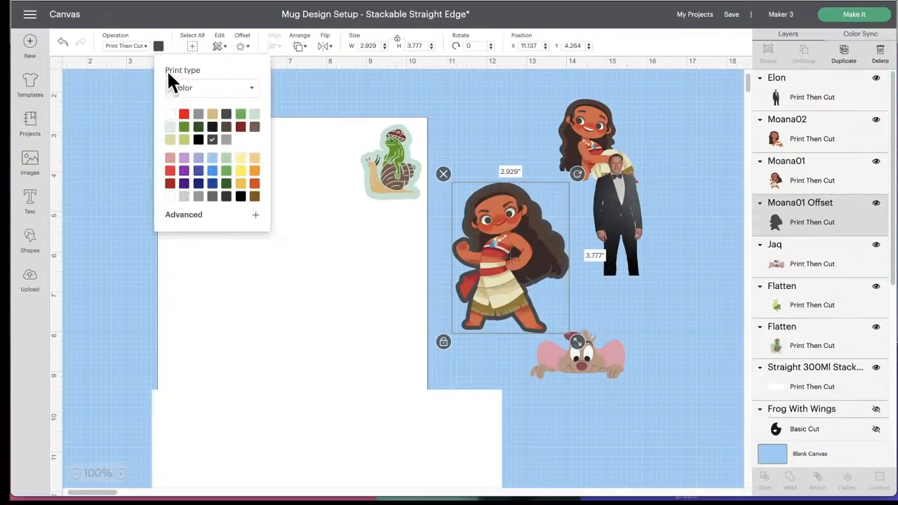
left_click(171, 115)
left_click(471, 144)
left_click_drag(477, 137, 511, 216)
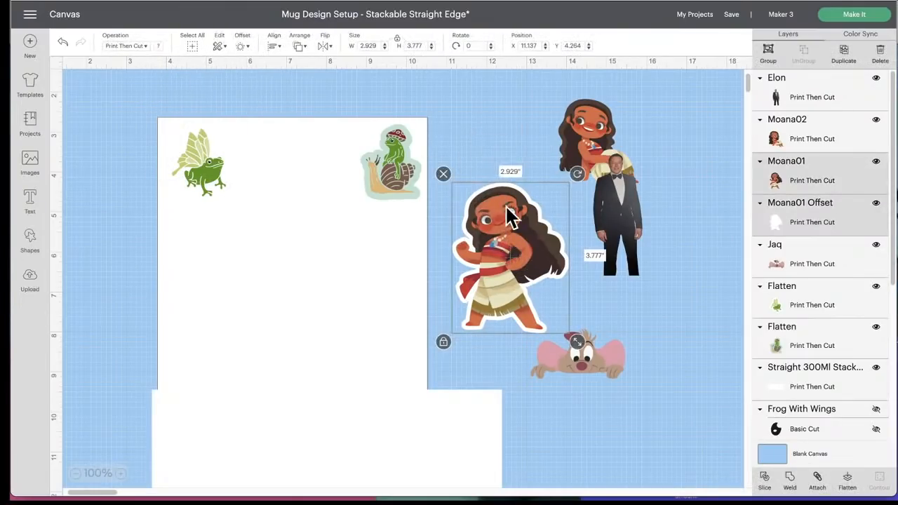
left_click(848, 483)
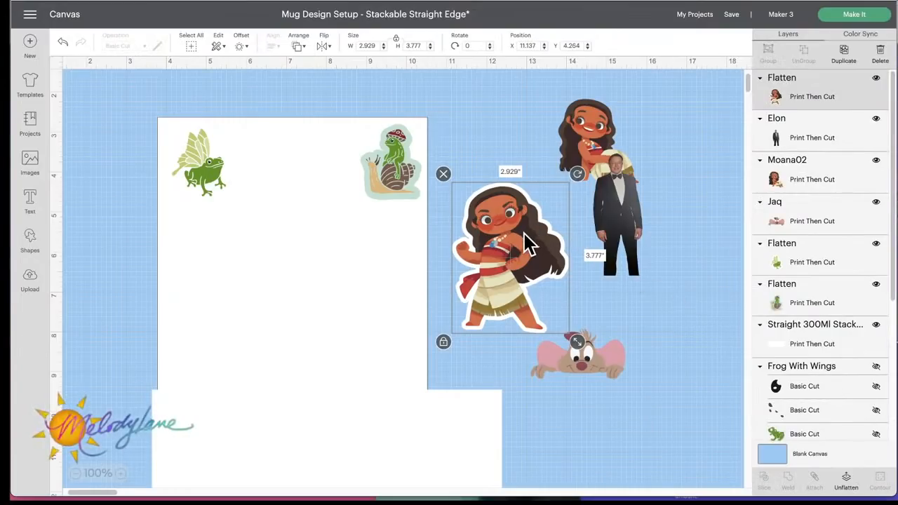
- Shrink the flattened standing Moana and place it on the white sheet below the snail-riding frog
left_click_drag(526, 245, 517, 244)
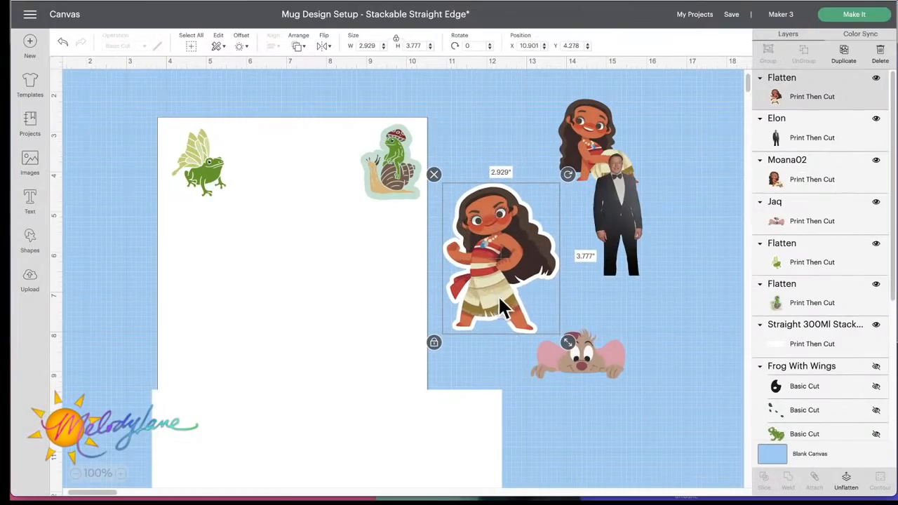
left_click_drag(569, 342, 536, 303)
left_click_drag(484, 239, 484, 261)
- Duplicate the standing Moana, shrink the copy to about 1.17 inches wide, and place two such small copies beside the large figure
key("ctrl+d")
left_click_drag(545, 341, 493, 286)
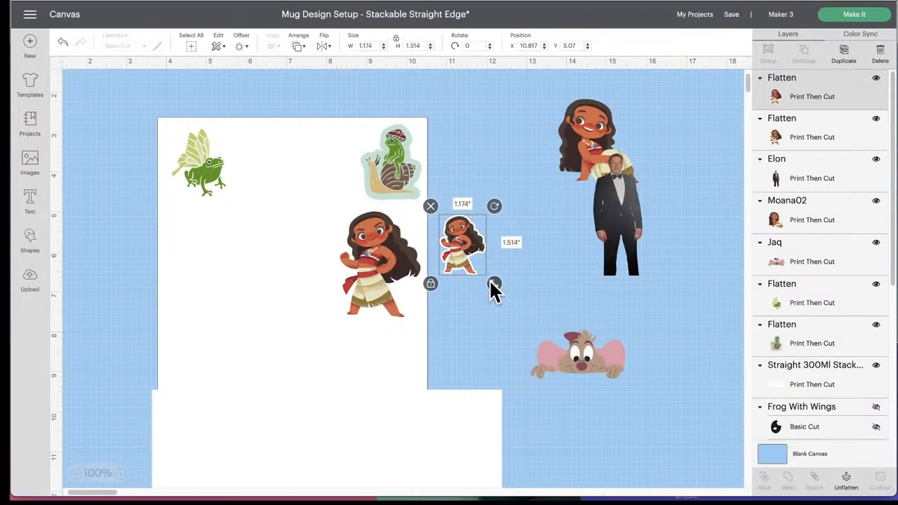
left_click_drag(463, 236, 315, 291)
key("ctrl+d")
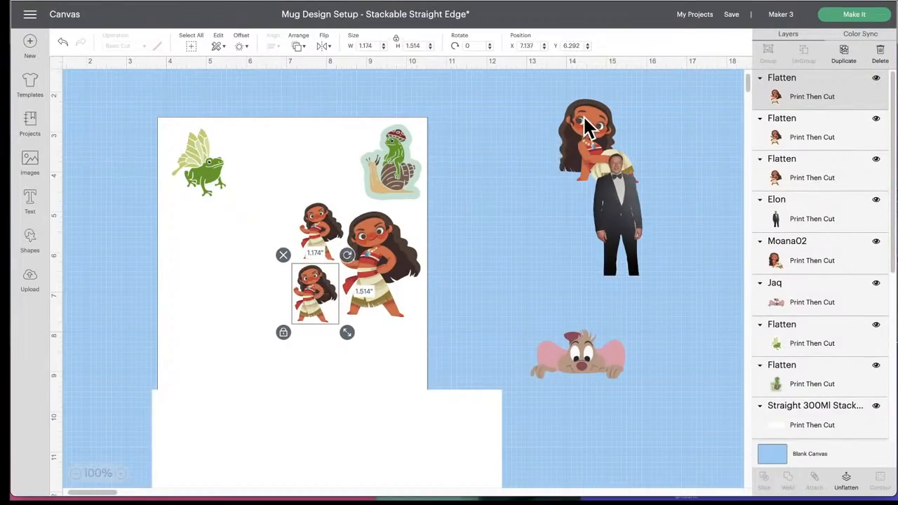
- Move the seated Moana beside the white sheet and apply a 0.10-inch offset to it
left_click_drag(585, 124, 505, 182)
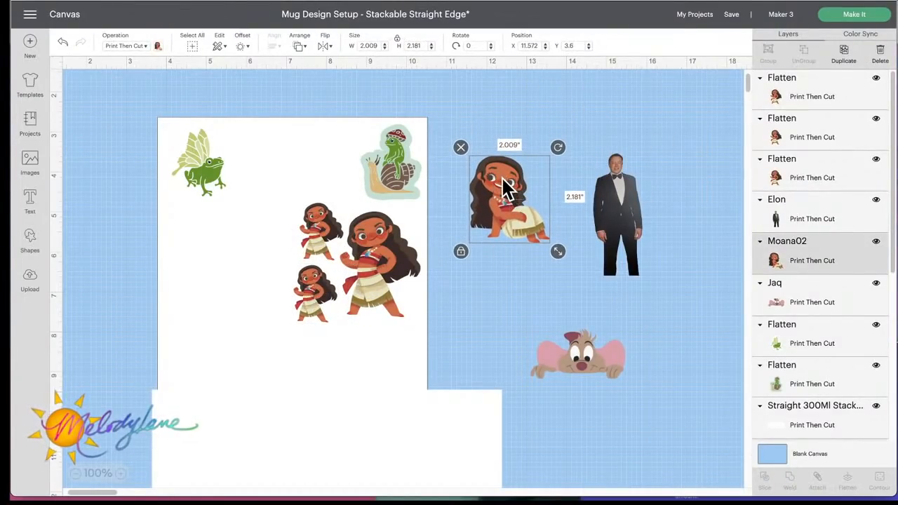
left_click(246, 53)
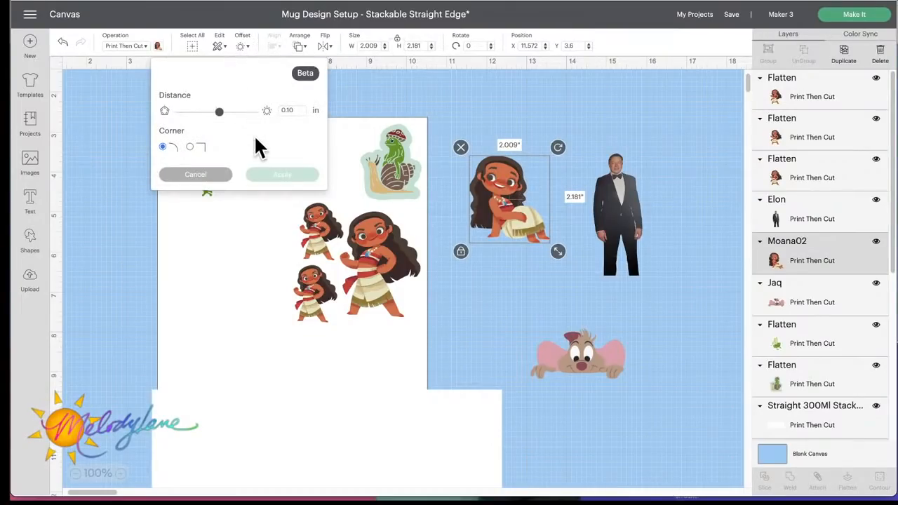
left_click(287, 184)
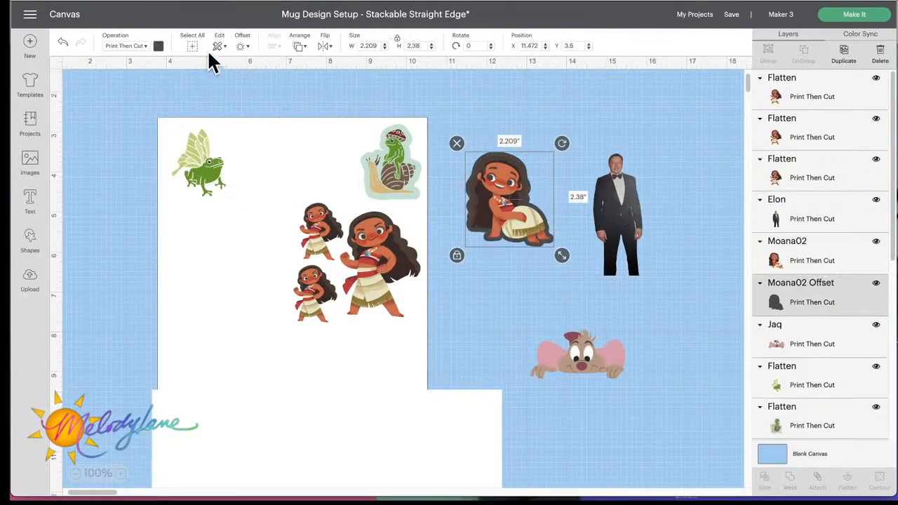
- Color the seated Moana's offset white and flatten the offset together with the figure
left_click(158, 47)
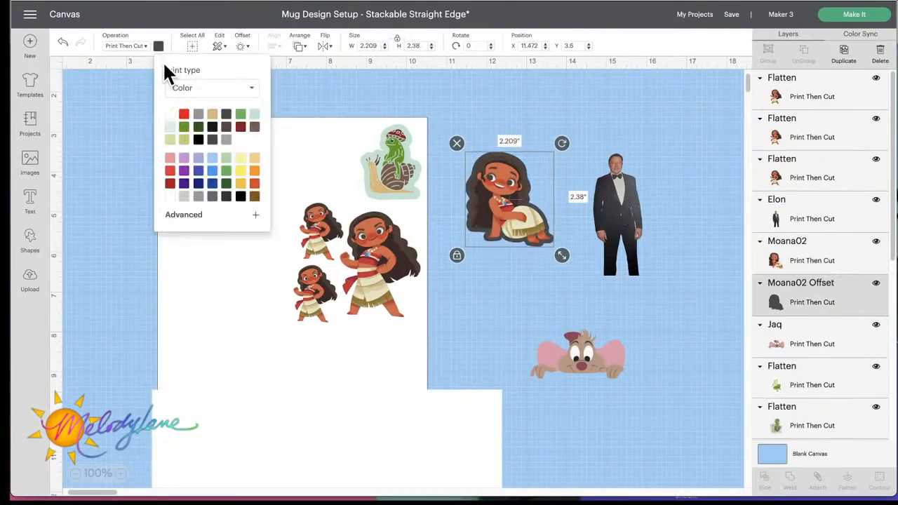
left_click(170, 113)
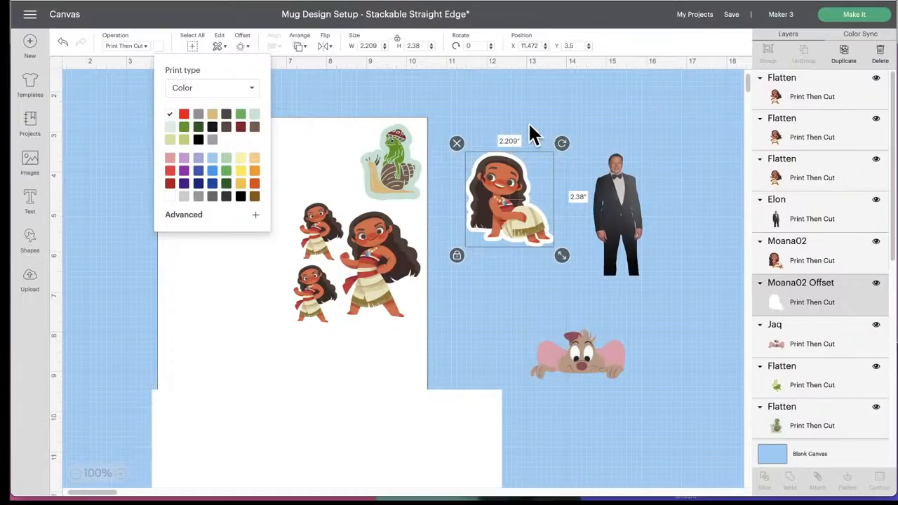
left_click_drag(481, 114, 523, 226)
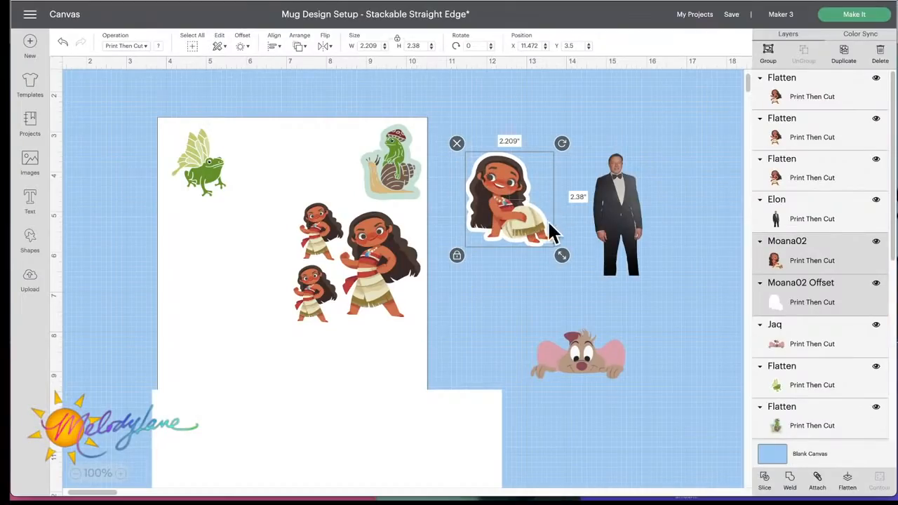
left_click(849, 482)
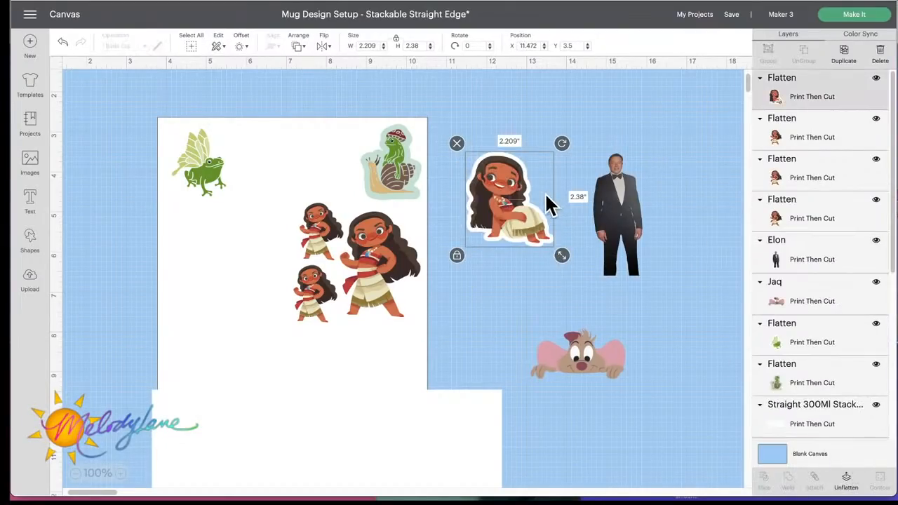
- Duplicate the flattened seated Moana and flip the copy horizontally
left_click(846, 59)
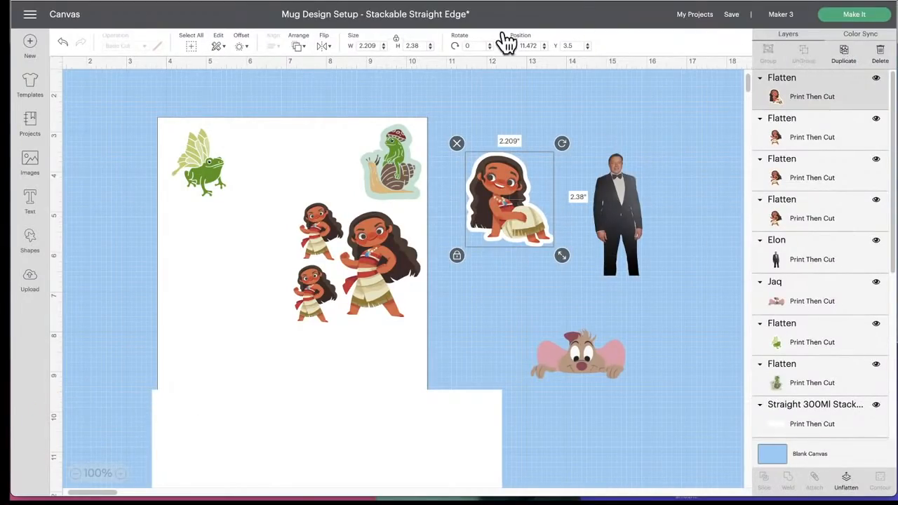
left_click(325, 46)
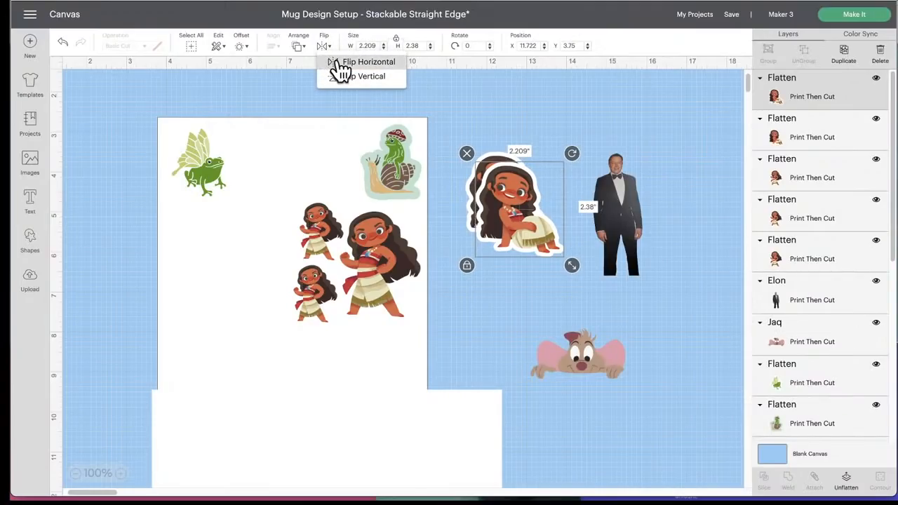
left_click(341, 66)
- Place the mirrored and original seated Moanas side by side on the sheet below the standing figures
left_click_drag(521, 201, 398, 384)
left_click(521, 199)
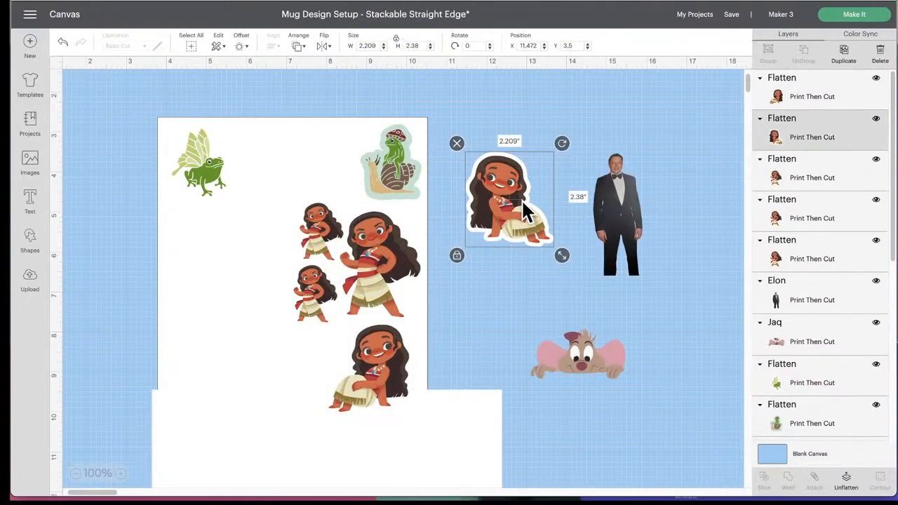
left_click_drag(521, 199, 287, 386)
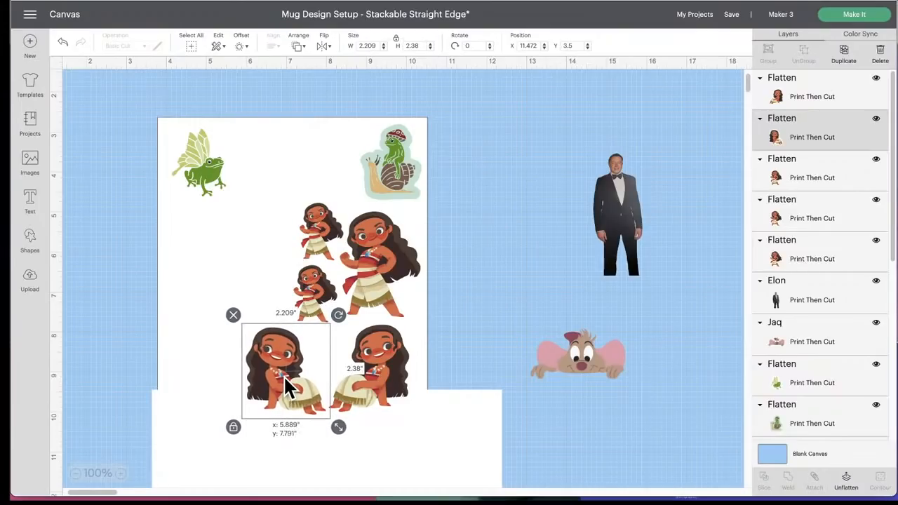
- Duplicate the left seated Moana at 1.255 inches wide beside the small standing Moana, and move the tuxedoed man onto the sheet below the frog
left_click(843, 54)
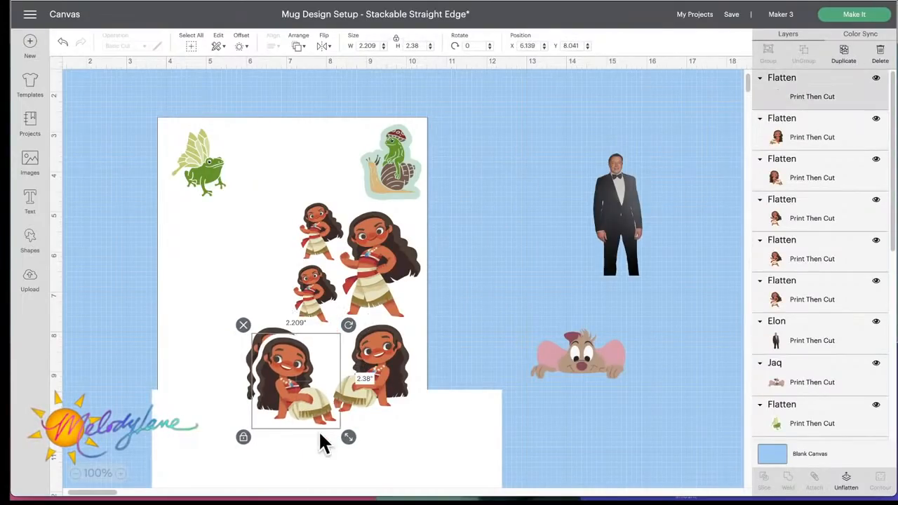
left_click_drag(342, 428, 306, 396)
left_click_drag(264, 361, 246, 290)
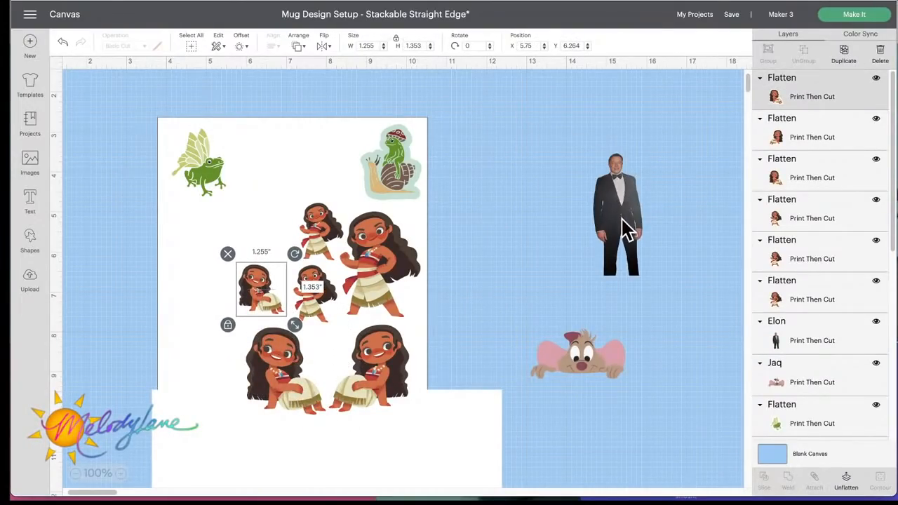
left_click_drag(619, 231, 188, 286)
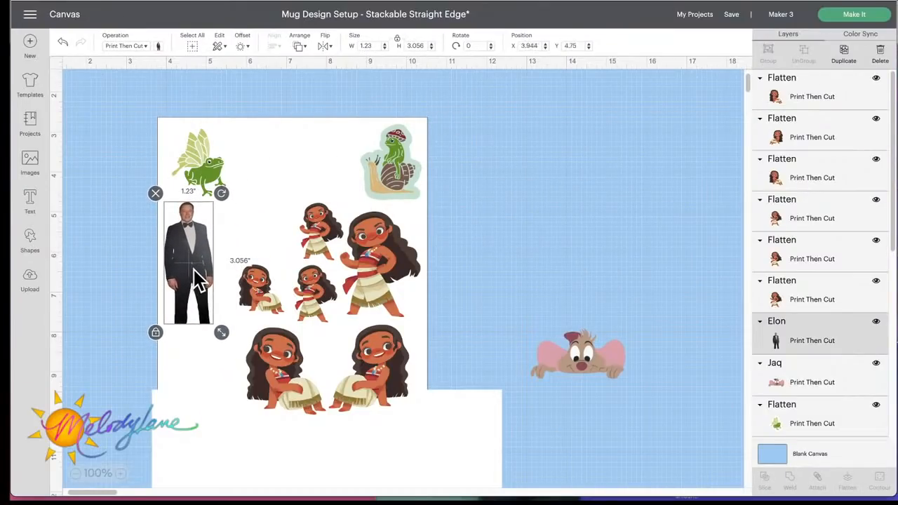
- Make winged-frog copies 1.156 inches wide, flip one horizontally, and arrange them beside and below the original frog
left_click(211, 180)
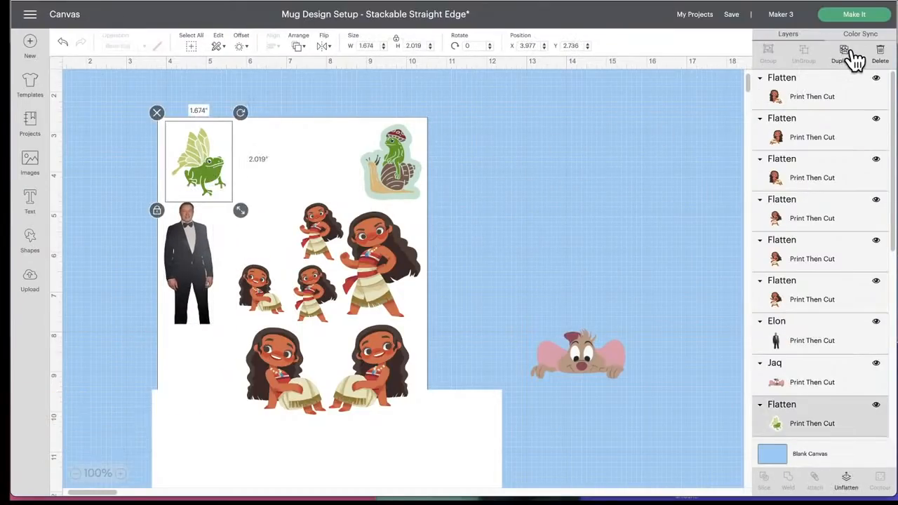
left_click_drag(220, 170, 516, 235)
left_click_drag(530, 284, 512, 259)
left_click_drag(488, 229, 253, 155)
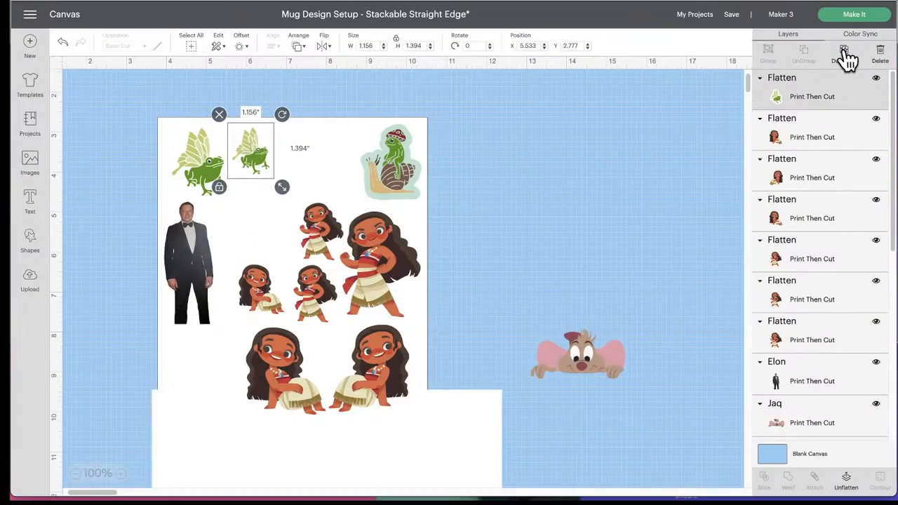
left_click(323, 45)
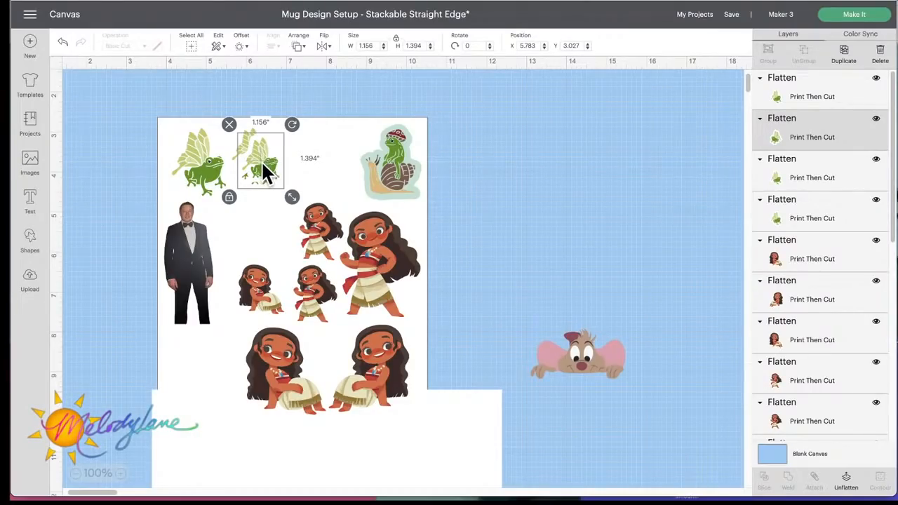
left_click_drag(264, 167, 238, 201)
- Duplicate the frog riding the snail, move the copy beside the sheet, and unflatten it
left_click(390, 170)
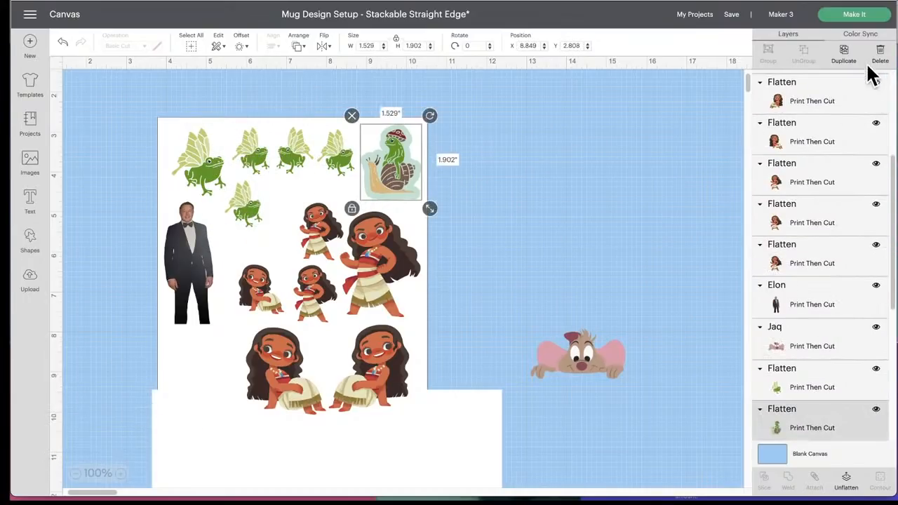
left_click(845, 61)
left_click_drag(431, 169, 569, 173)
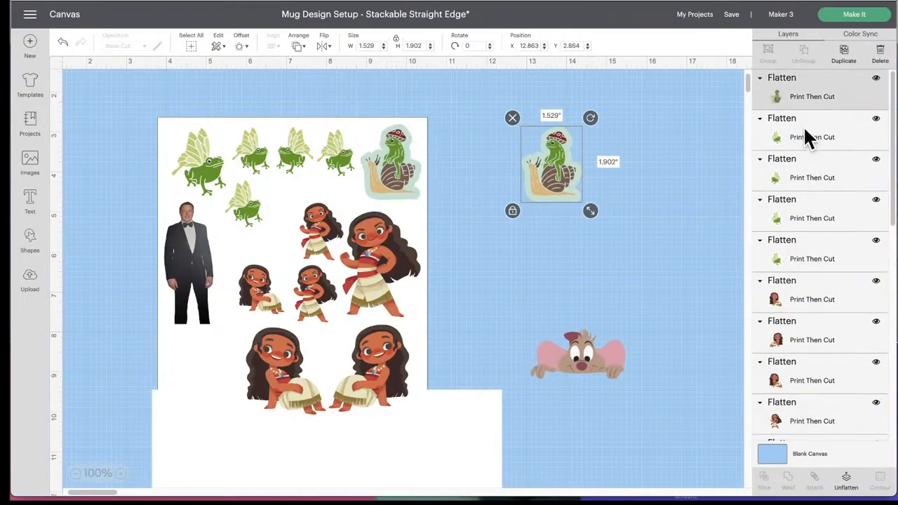
left_click(846, 483)
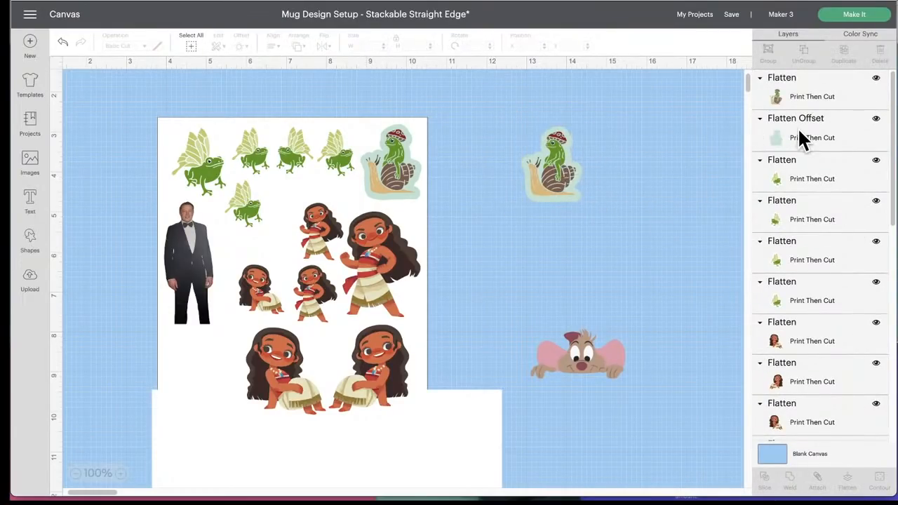
- Color the copied snail frog's offset light yellow and flatten it together with the figure
left_click(798, 130)
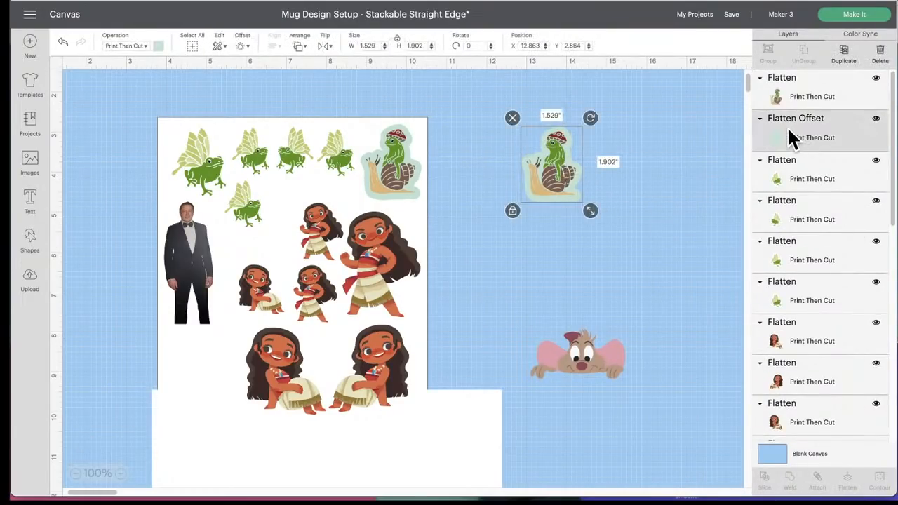
left_click(159, 48)
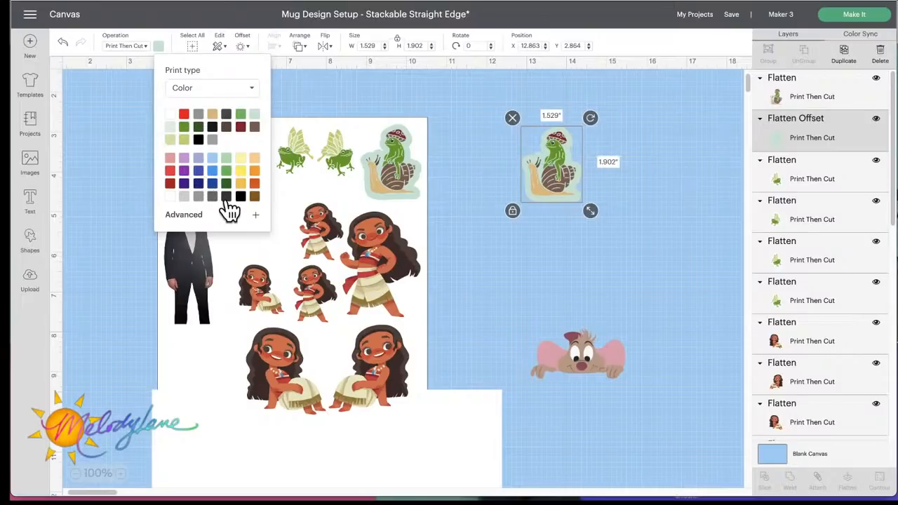
left_click(242, 174)
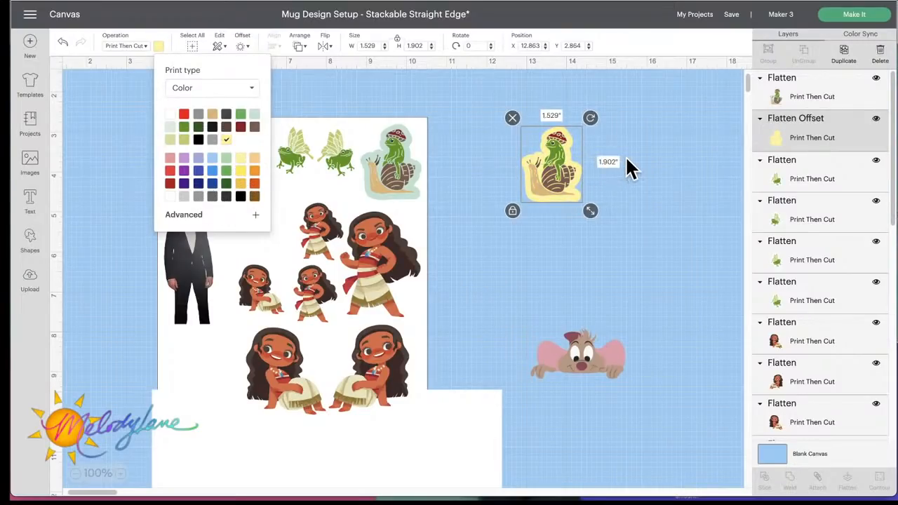
left_click(621, 150)
left_click(526, 175)
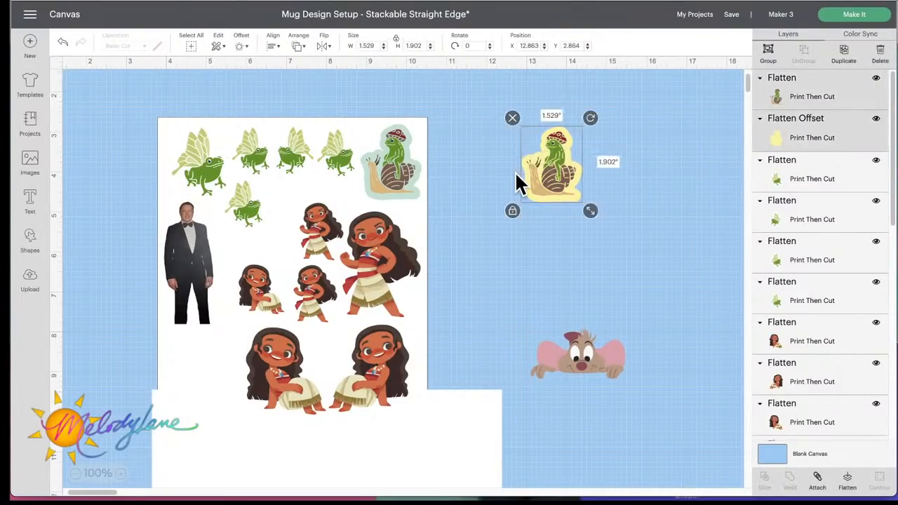
left_click(847, 483)
- Place the yellow-backed snail frog on the sheet beside the large seated Moana and flip it horizontally
left_click_drag(386, 315, 218, 379)
left_click(324, 46)
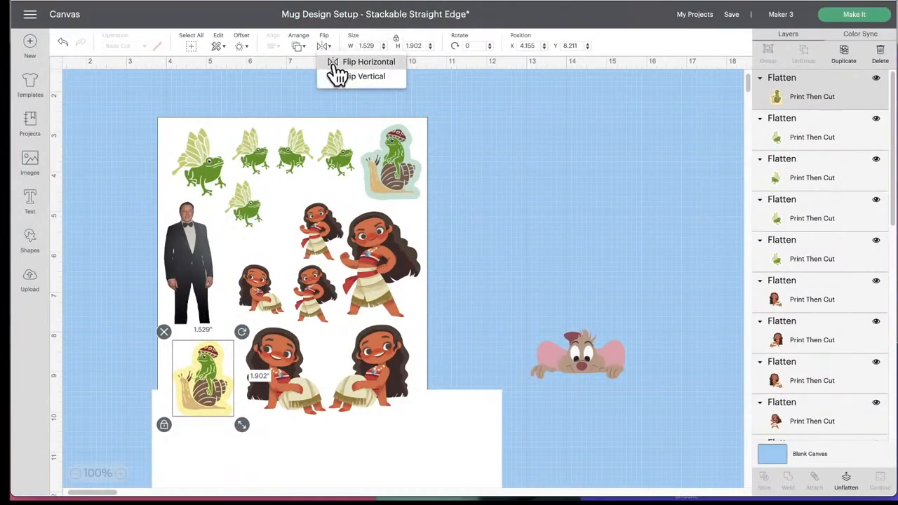
left_click(334, 65)
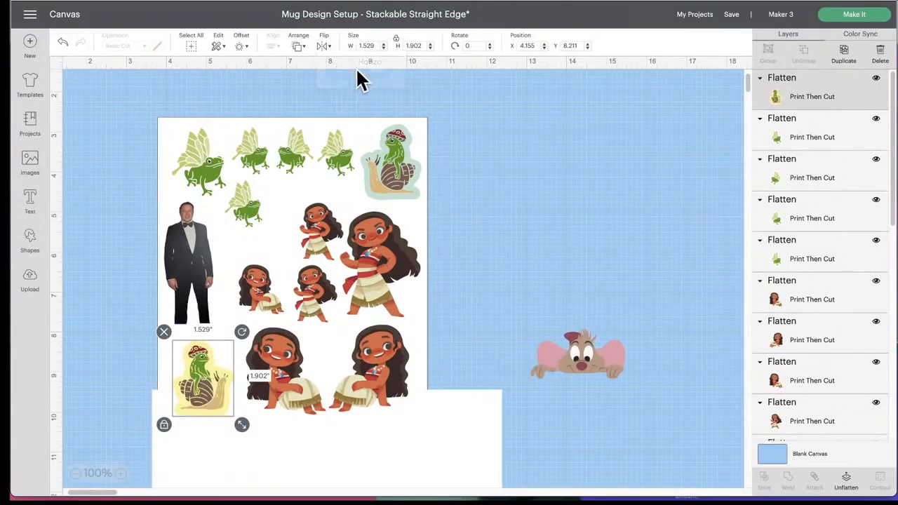
- Move the white mug template below the sheet and place two copies of the Jaq mouse side by side along the sheet's lower edge
left_click(448, 449)
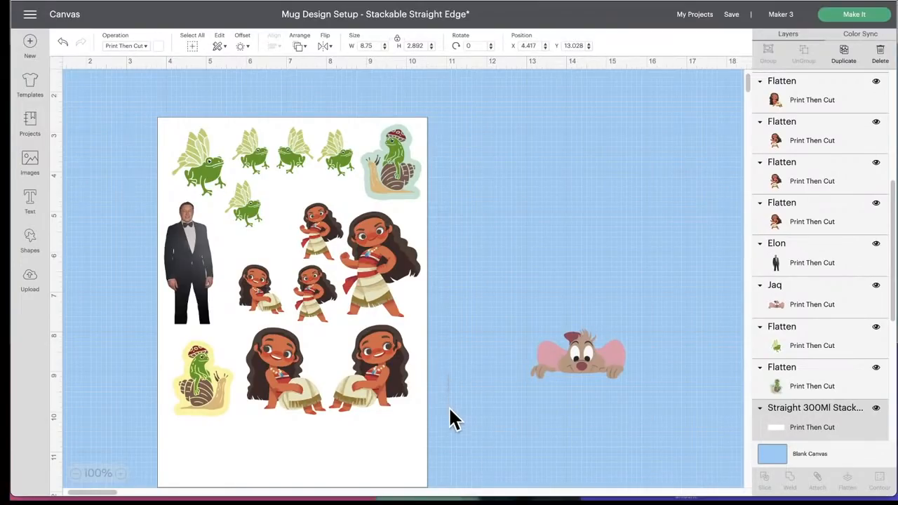
scroll(454, 419, "down", 1)
left_click_drag(588, 293, 240, 393)
left_click(842, 62)
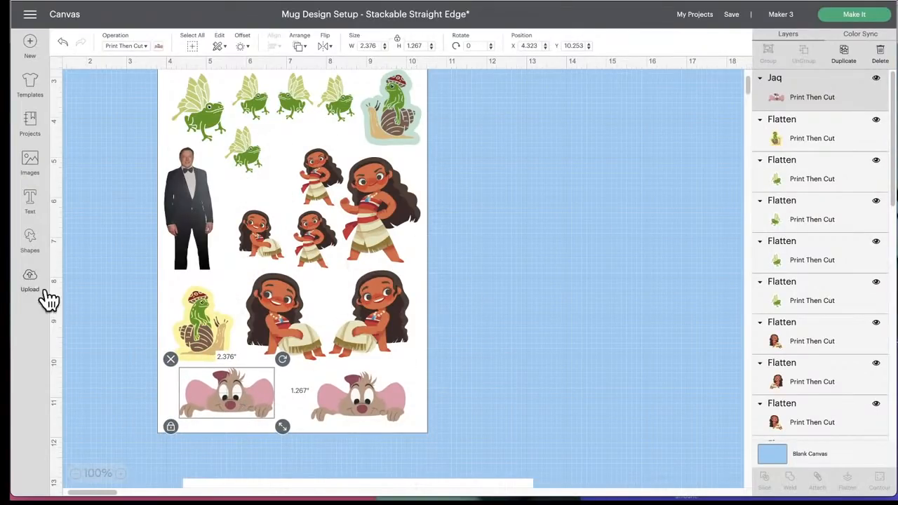
- Insert a star shape beside the sheet and reduce it to 1.312 inches wide
left_click(32, 242)
left_click(75, 253)
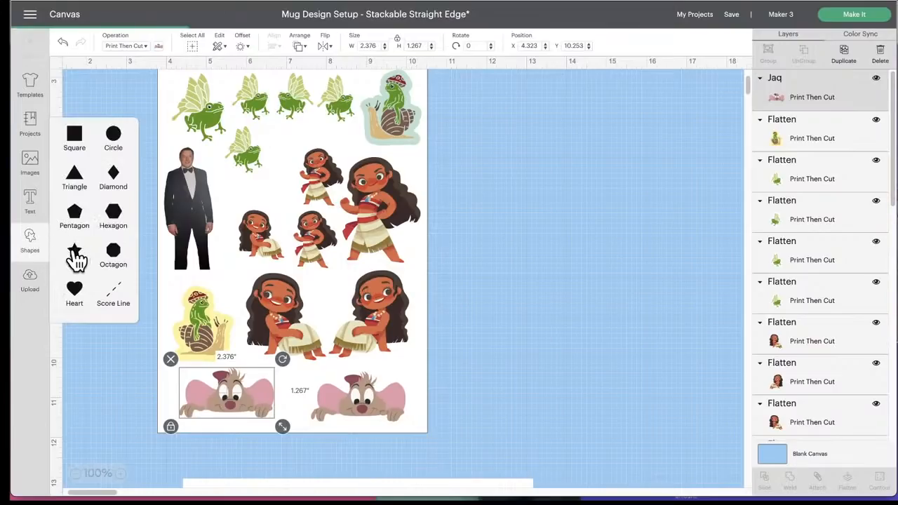
left_click_drag(175, 165, 554, 220)
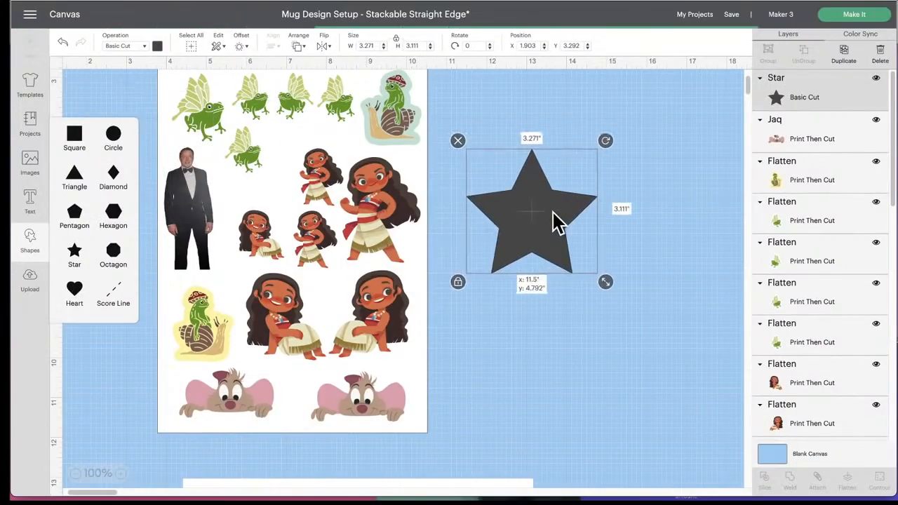
left_click_drag(607, 284, 547, 228)
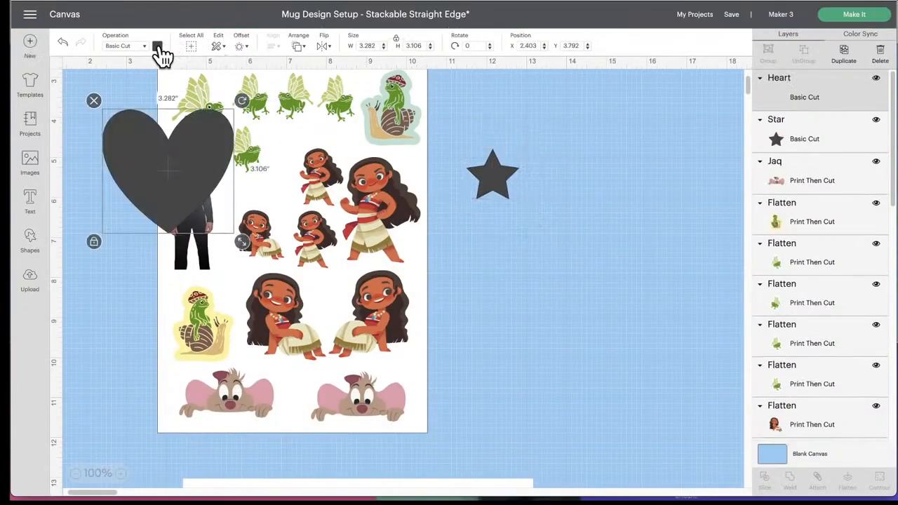
- Insert a heart shape and color it magenta #dc2cb9
left_click(157, 45)
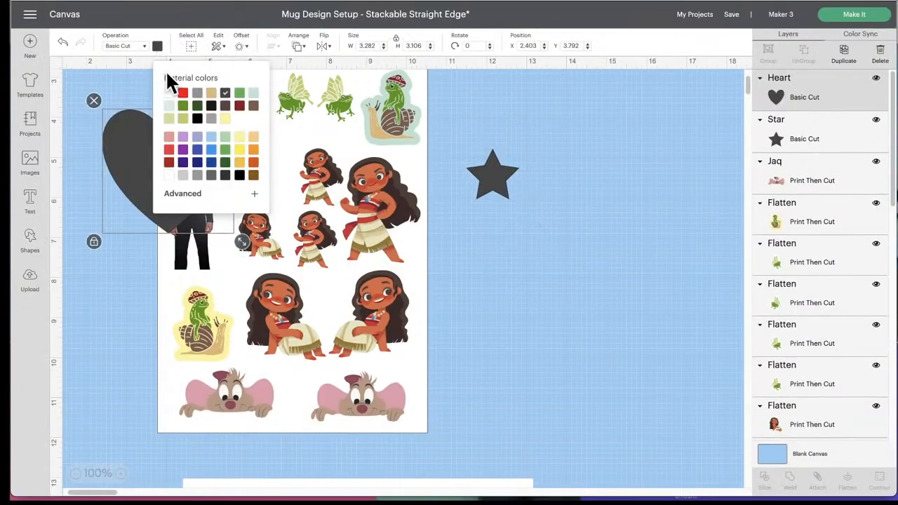
left_click(240, 118)
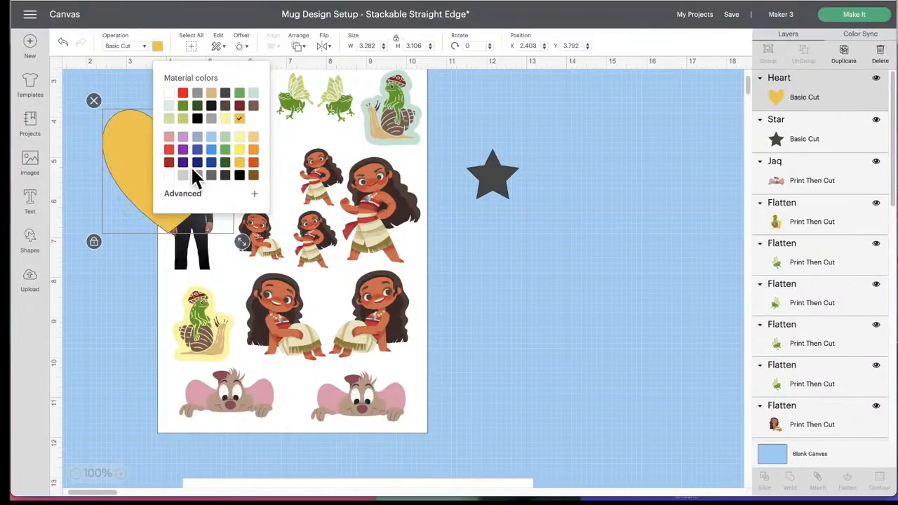
left_click(188, 199)
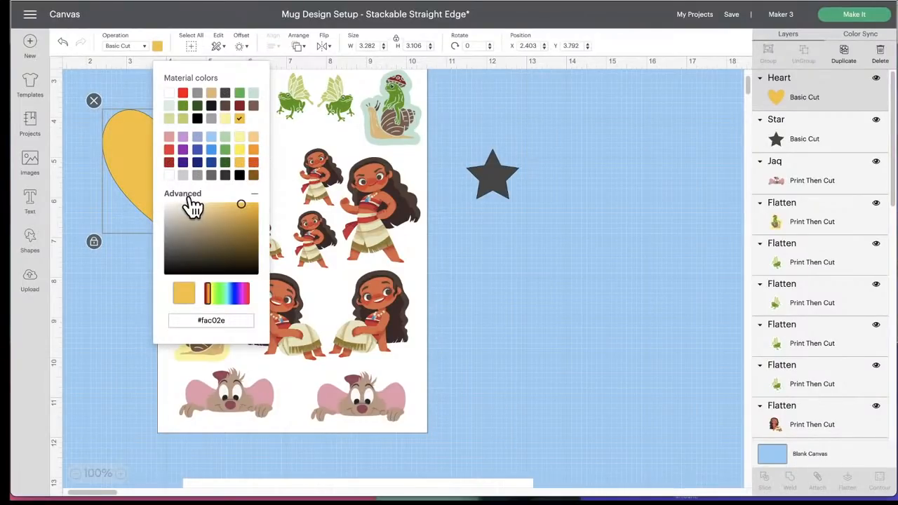
left_click(244, 293)
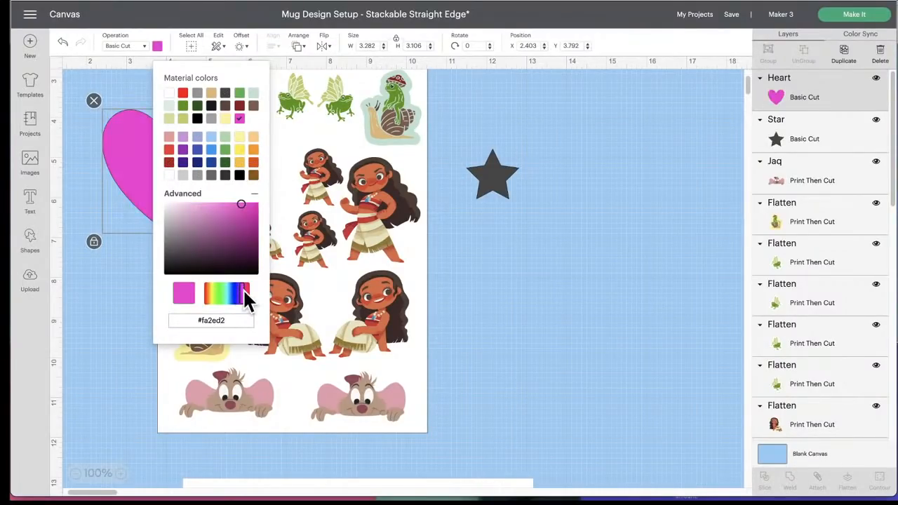
left_click(226, 212)
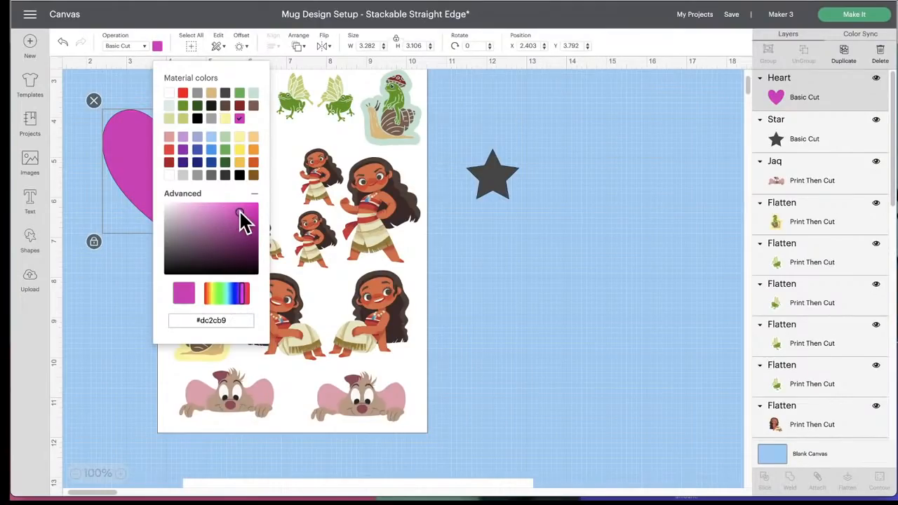
left_click(121, 294)
- Color the star golden yellow and reduce it to 0.524 inches wide
left_click(499, 169)
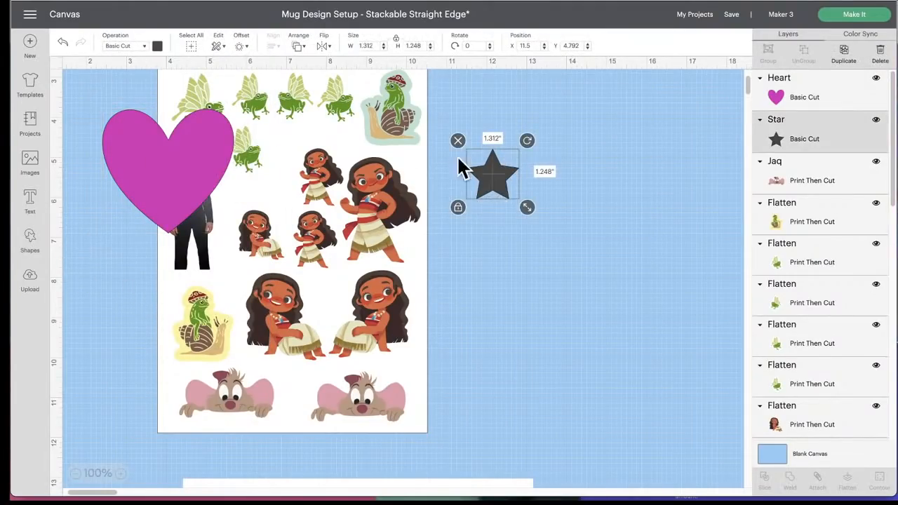
left_click(157, 46)
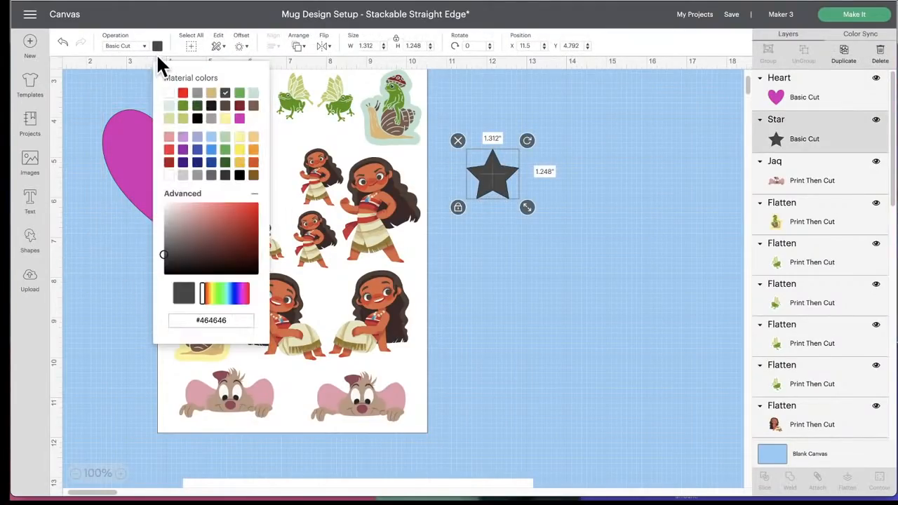
left_click(239, 162)
left_click_drag(527, 208, 498, 176)
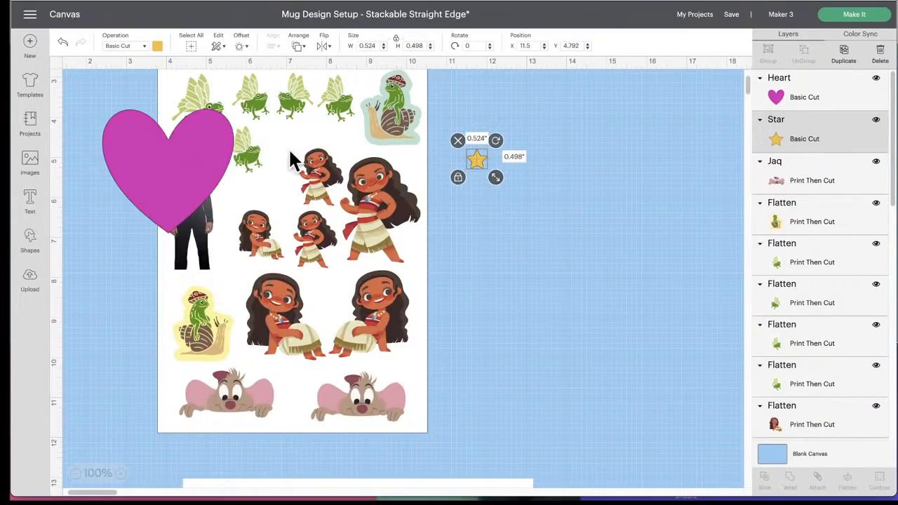
- Shrink the heart to 0.655 inches wide and place it between the two large seated Moanas
left_click(184, 158)
left_click_drag(241, 242, 147, 165)
left_click_drag(122, 129, 550, 198)
left_click_drag(580, 230, 335, 297)
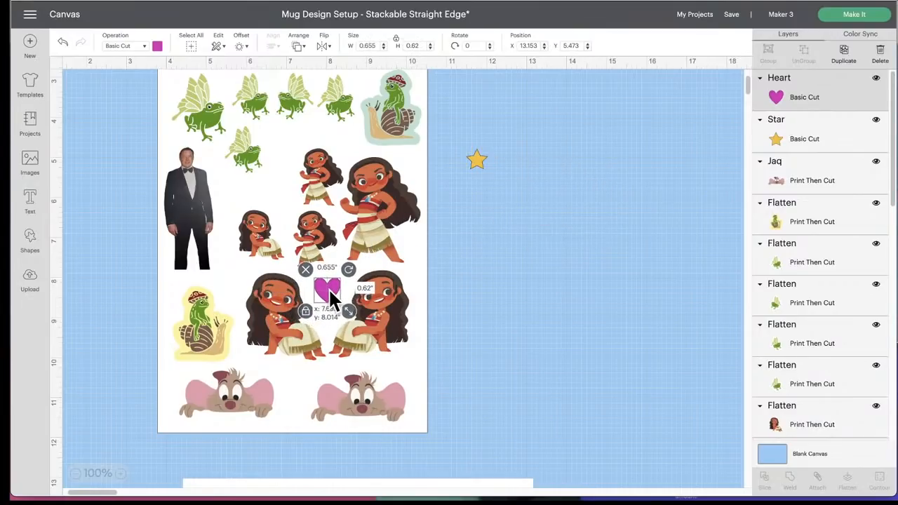
- Move the star onto the sheet and duplicate it, arranging three copies beside the tuxedo portrait, one reduced to 0.343 inches wide
left_click_drag(472, 167, 348, 143)
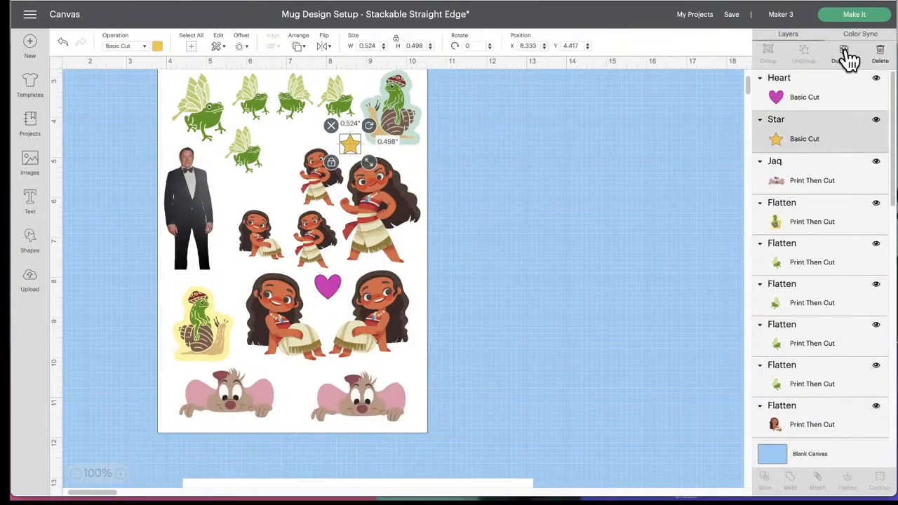
left_click(845, 53)
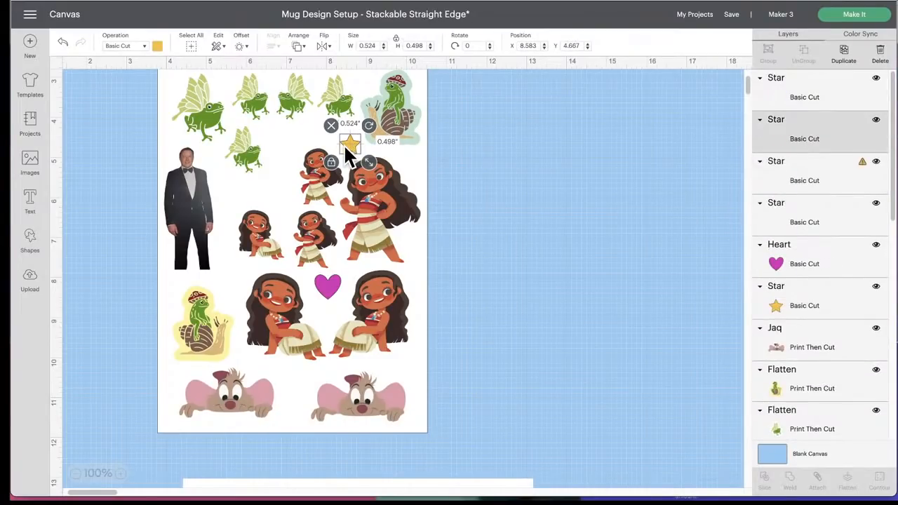
left_click_drag(343, 144, 247, 204)
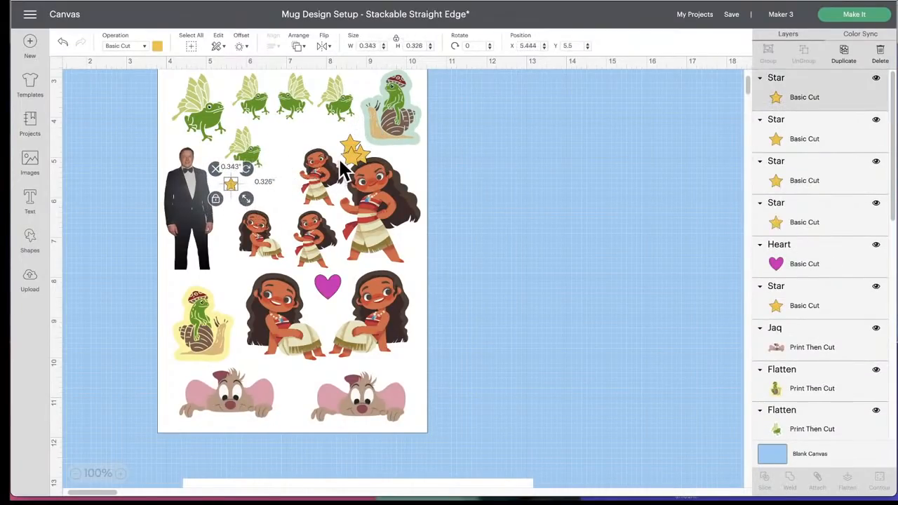
left_click_drag(348, 150, 252, 185)
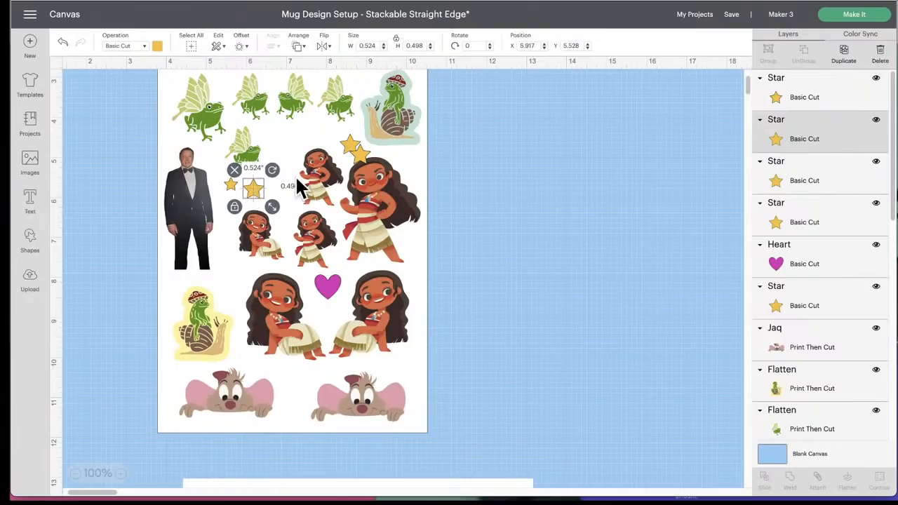
left_click_drag(350, 153, 230, 203)
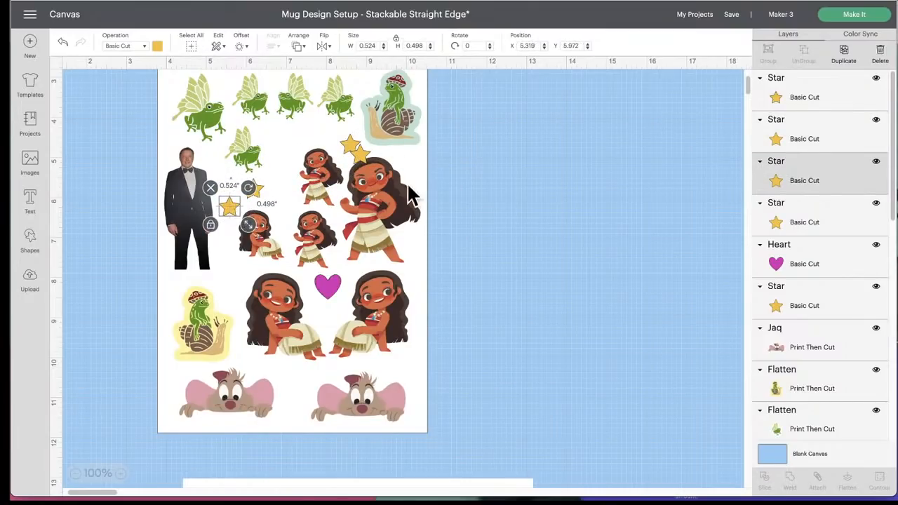
- Duplicate more full-size and small stars and spread them around the lone small frog, the portrait's shoulder and above the yellow snail frog
left_click(844, 54)
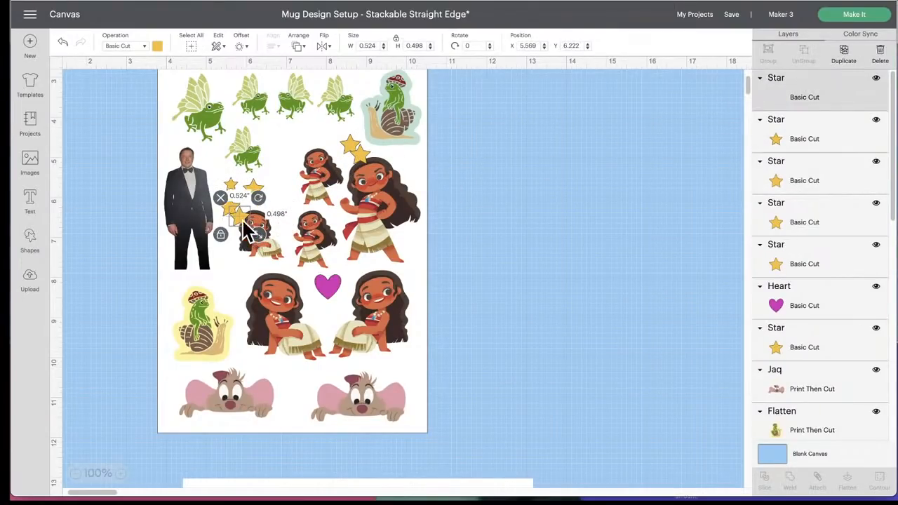
left_click_drag(246, 231, 289, 166)
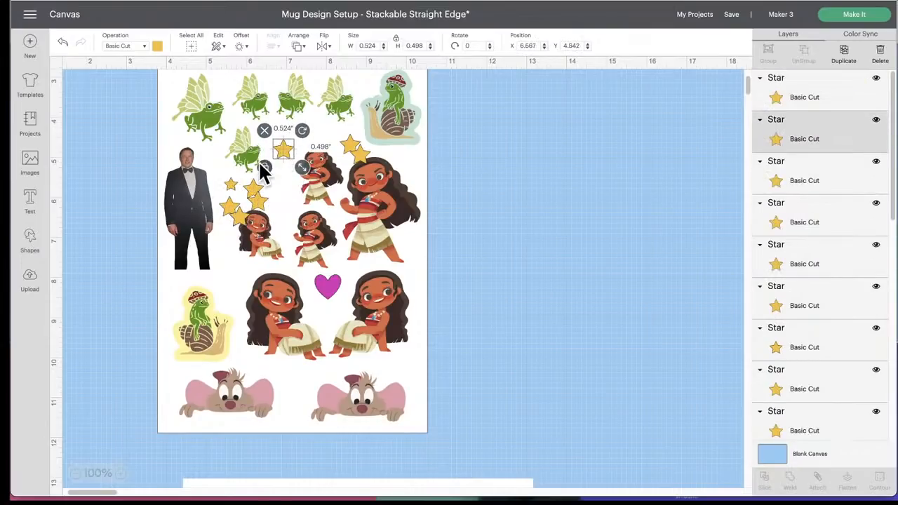
left_click(230, 184)
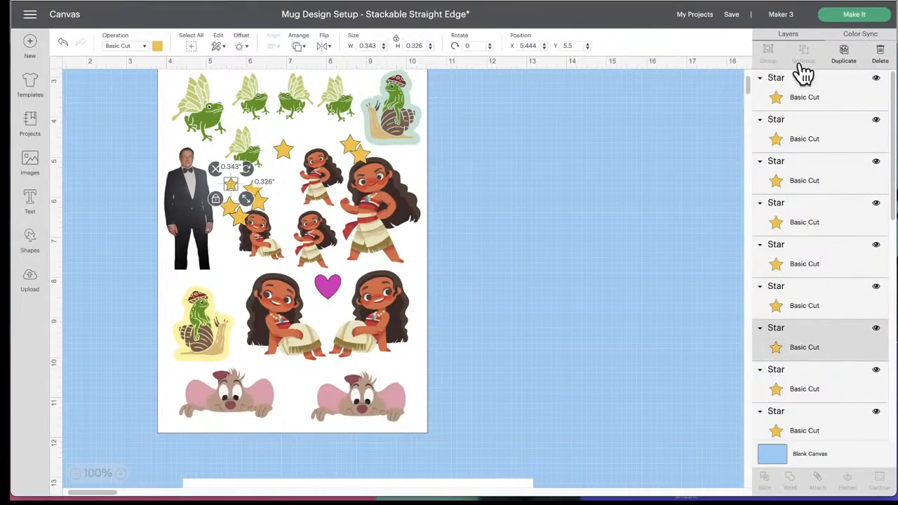
key("ctrl+d")
left_click_drag(277, 142, 250, 116)
left_click_drag(286, 149, 236, 271)
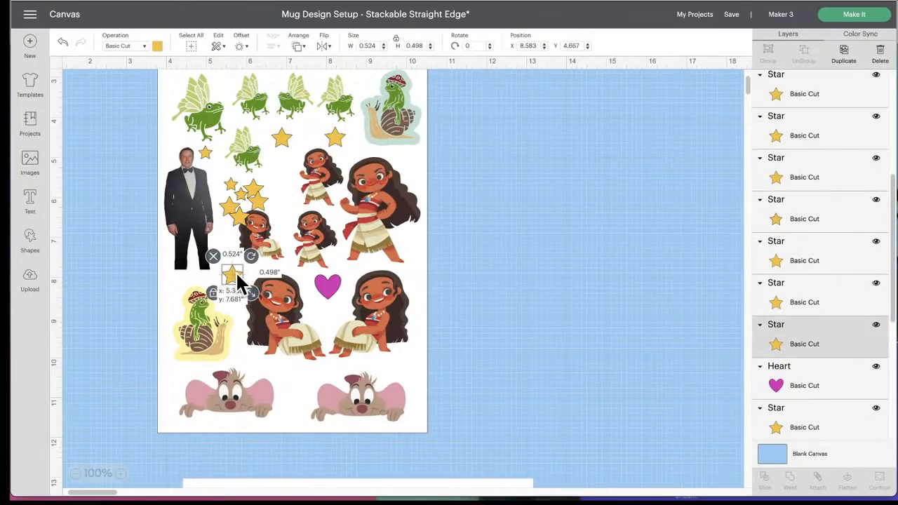
- Place a large star beside the upper small standing Moana and a 0.343-inch star between the two mice
left_click_drag(259, 196, 287, 180)
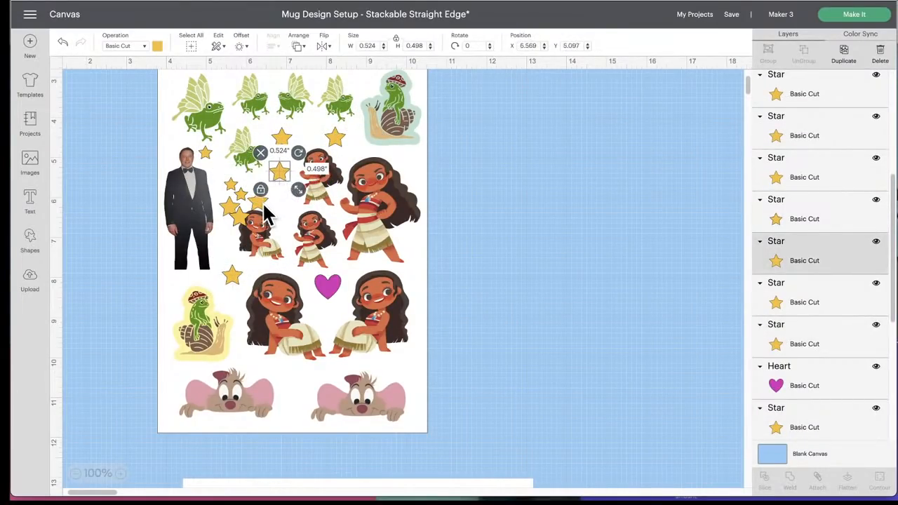
mouse_move(272, 212)
left_mouse_down()
mouse_move(250, 313)
mouse_move(265, 198)
mouse_move(259, 203)
left_mouse_up()
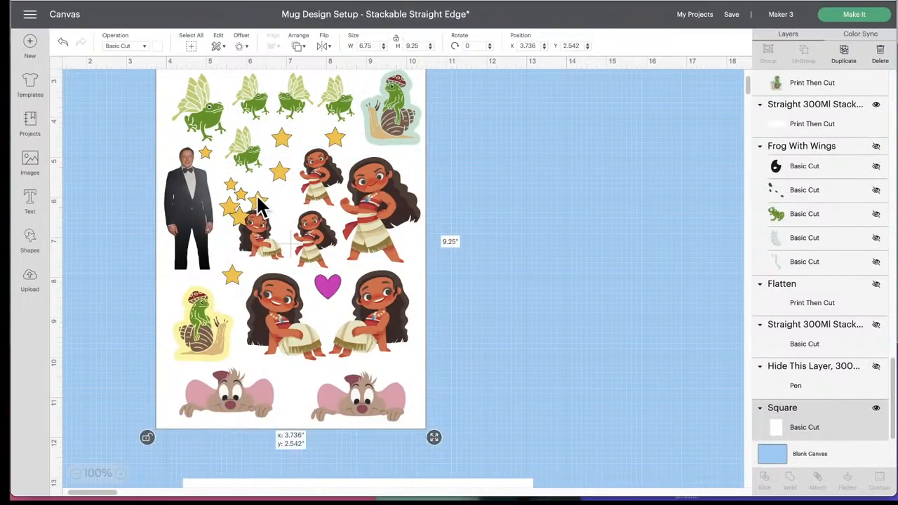
left_click(570, 235)
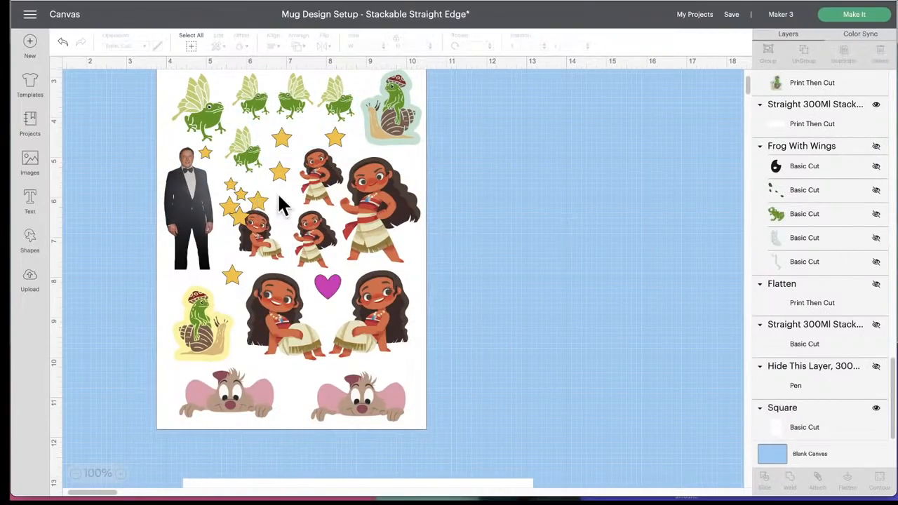
left_click(257, 203)
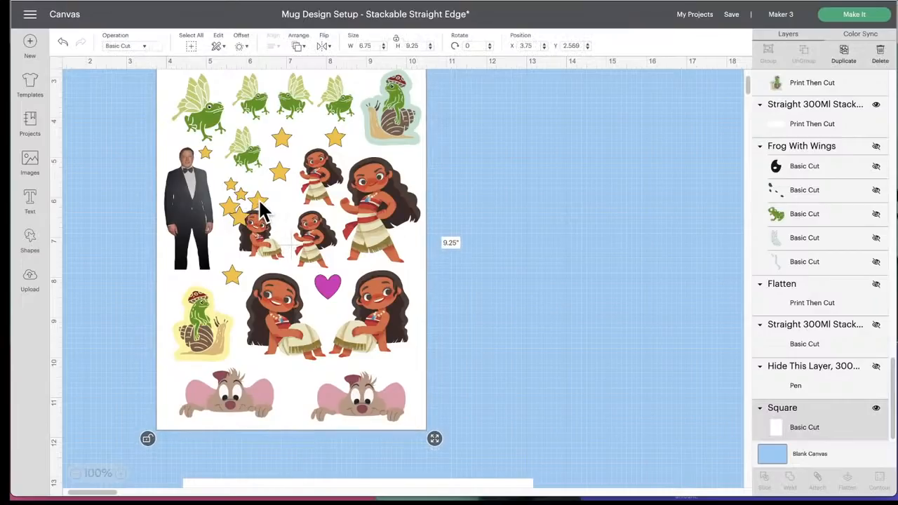
left_click(246, 190)
left_click_drag(246, 190, 279, 378)
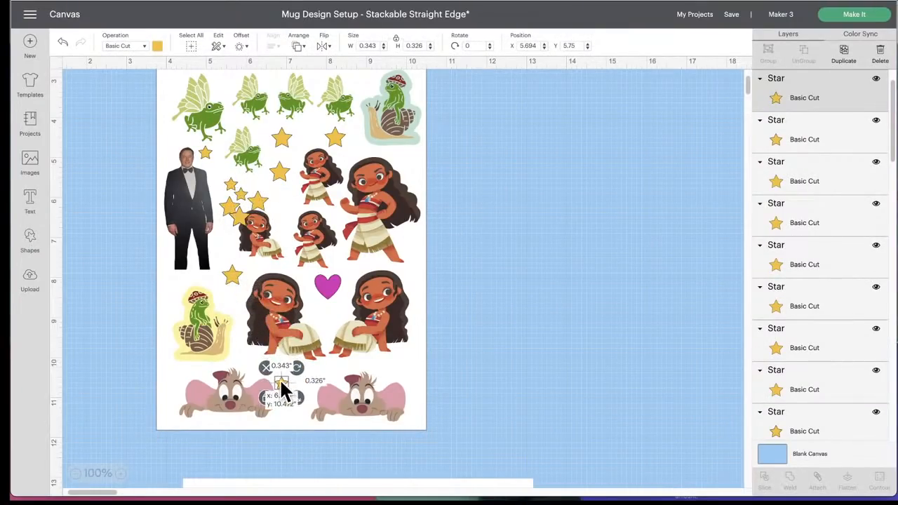
- Move the white sheet aside and place two stars above the first mouse, reducing one to 0.246 inches wide
left_click_drag(261, 204, 472, 225)
left_click(260, 198)
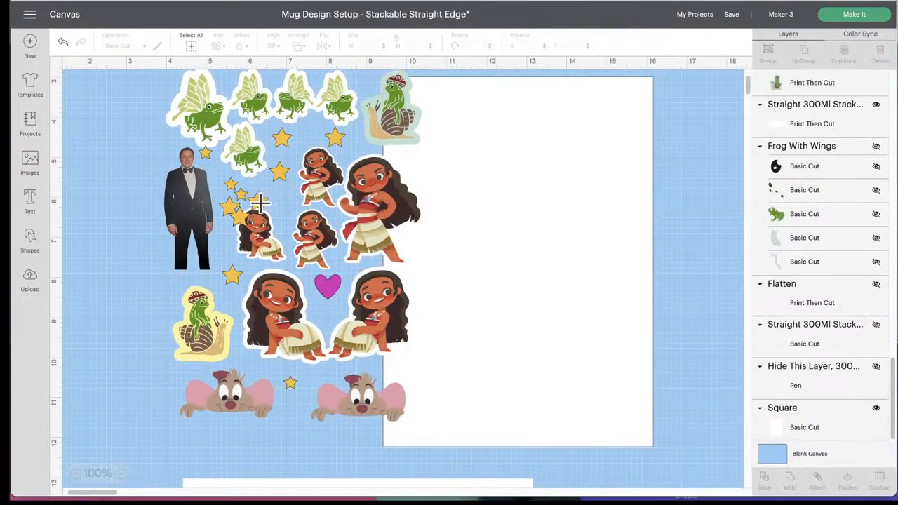
left_click_drag(239, 217, 190, 371)
left_click(270, 205)
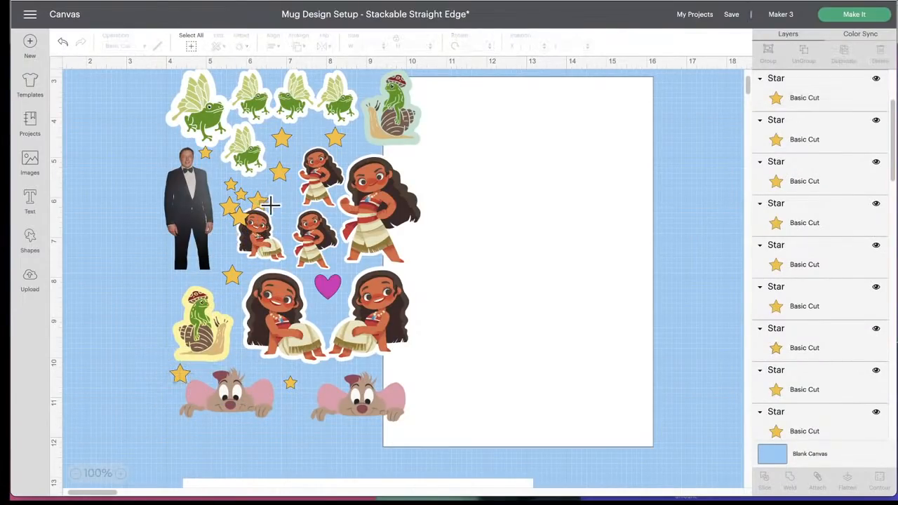
left_click_drag(245, 218, 250, 368)
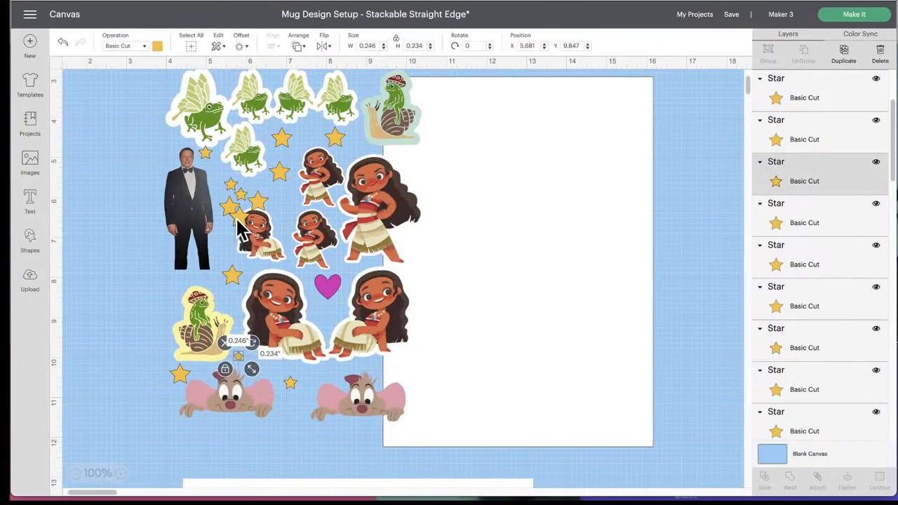
- Spread the remaining clustered stars into gaps beside the portrait's legs, near the small Moanas and under the heart, lowering the small seated Moana slightly
left_click_drag(238, 228, 225, 255)
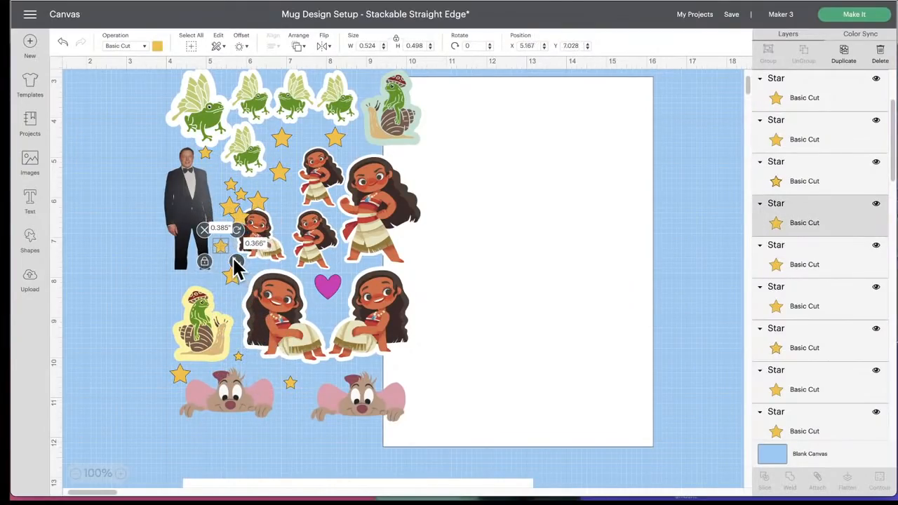
left_click_drag(233, 223, 282, 201)
left_click(256, 201)
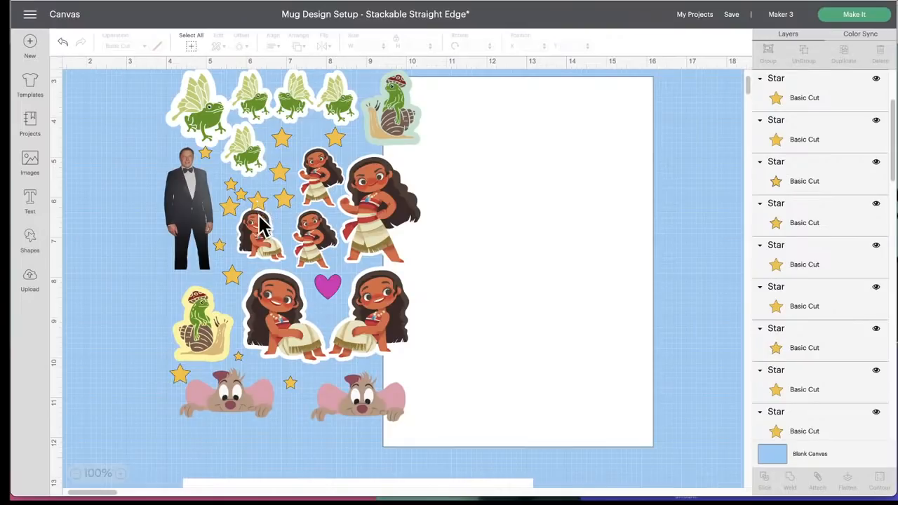
left_click_drag(258, 219, 257, 225)
left_click(260, 193)
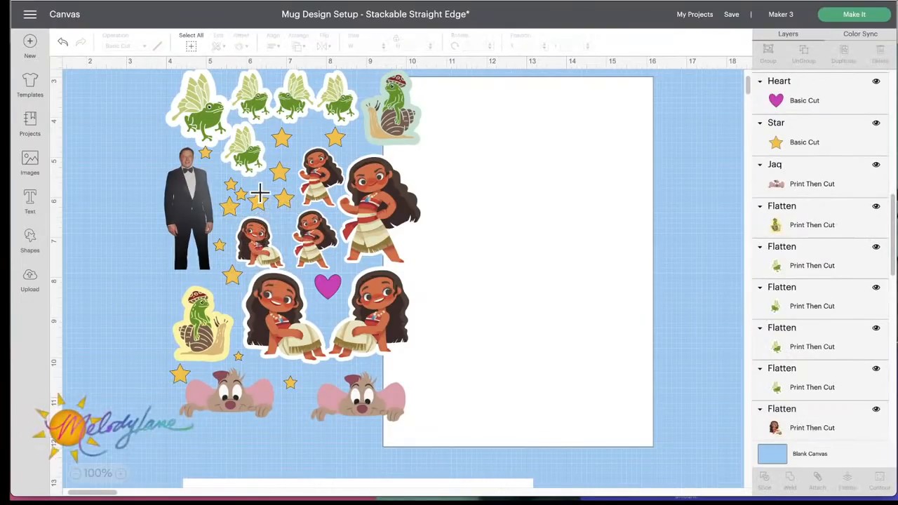
left_click_drag(241, 190, 329, 320)
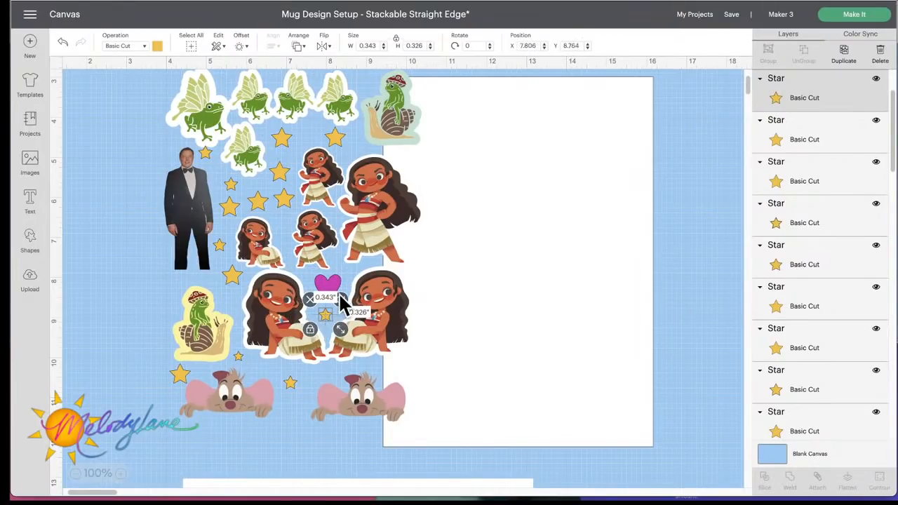
- Move the white sheet back behind the sticker images and view the whole layout at 75%
left_click(511, 240)
left_click_drag(511, 240, 309, 226)
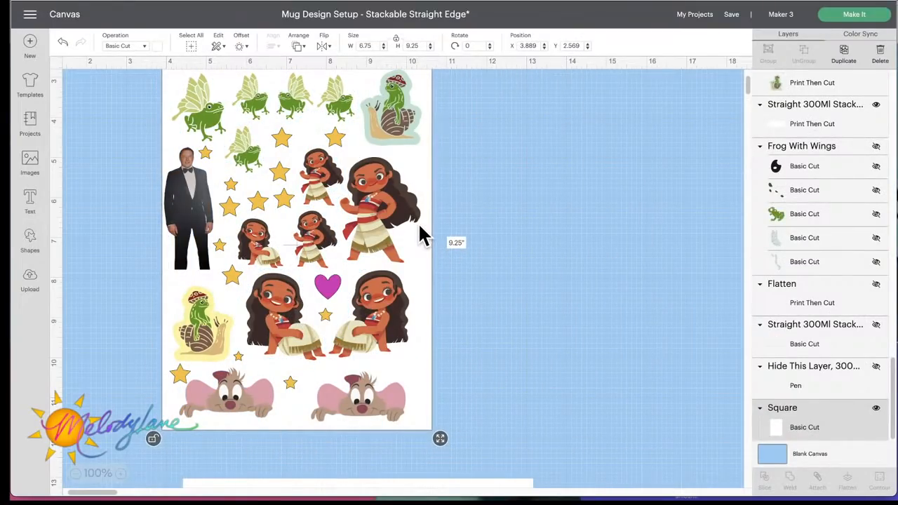
scroll(418, 222, "up", 3)
scroll(435, 244, "down", 3)
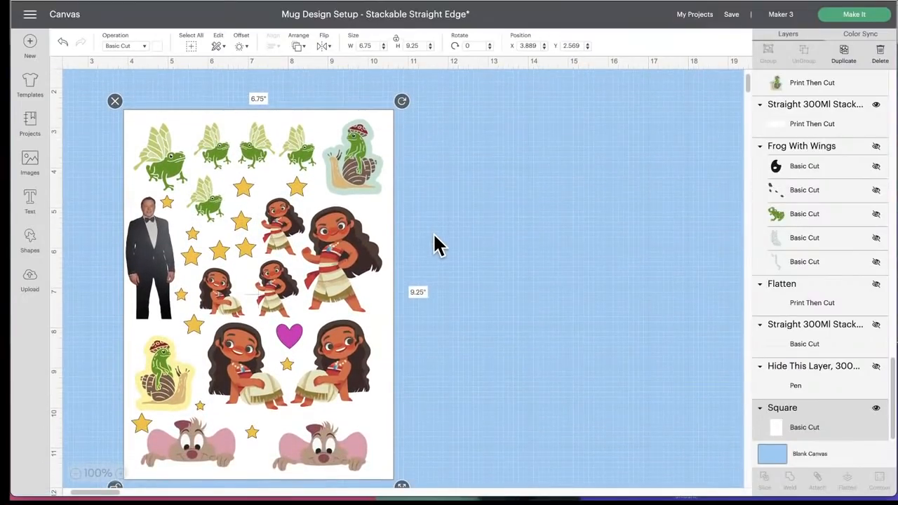
left_click(75, 473)
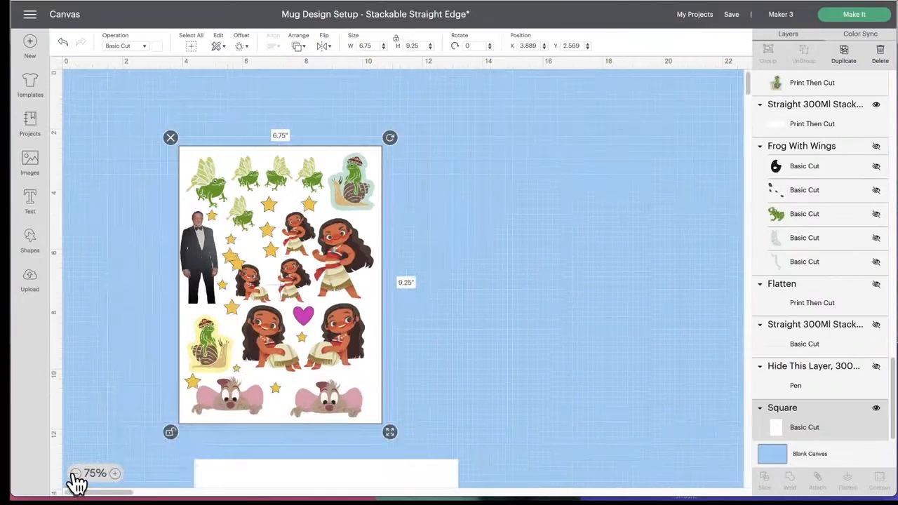
- Try flattening the white sheet together with all the sticker images, and undo the flatten
left_click(180, 114)
left_click_drag(134, 114, 442, 428)
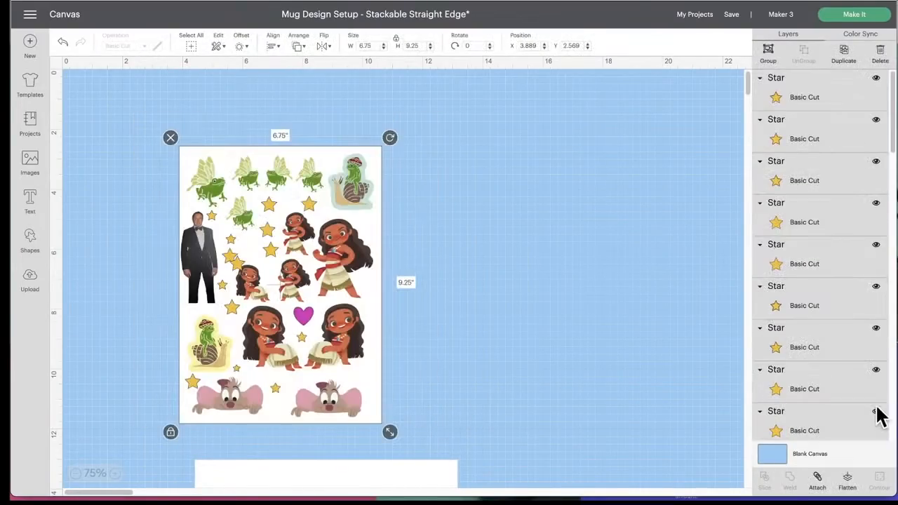
left_click(849, 479)
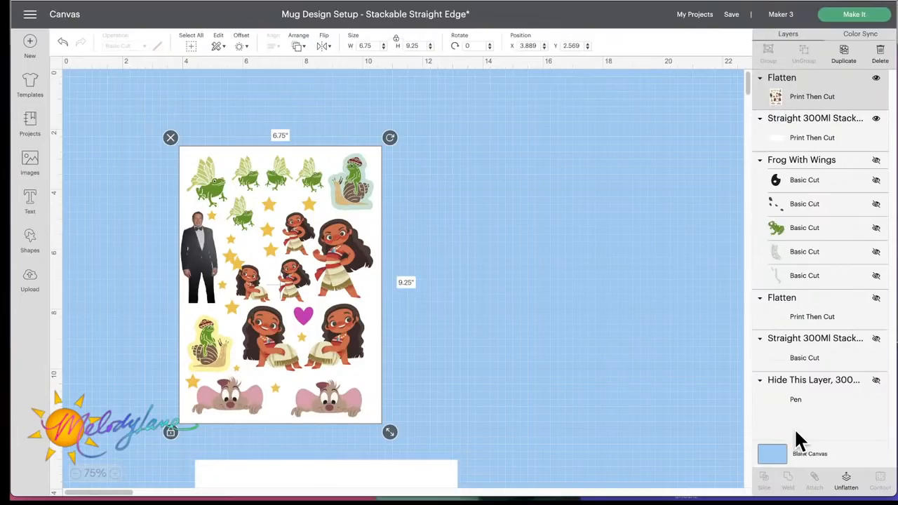
left_click(62, 44)
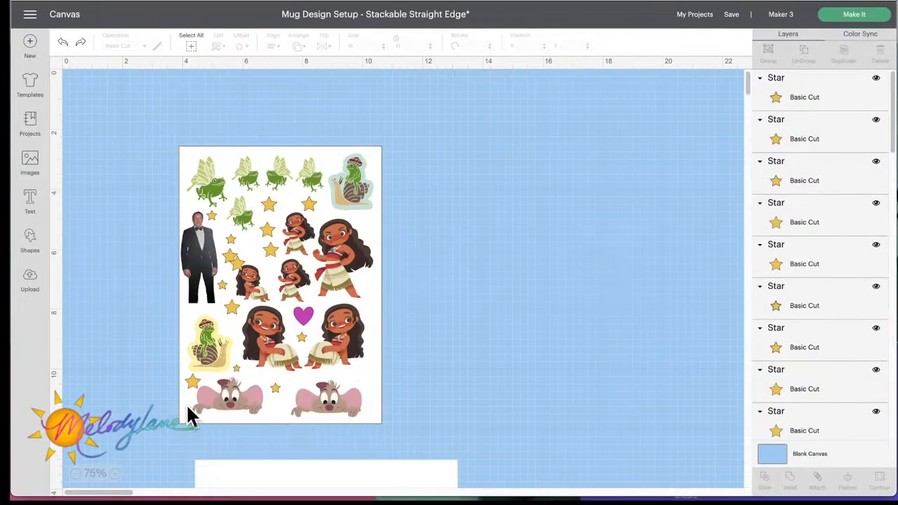
- Move the white sheet well clear of the sticker images, leaving the large standing Moana in its original place
left_click(377, 235)
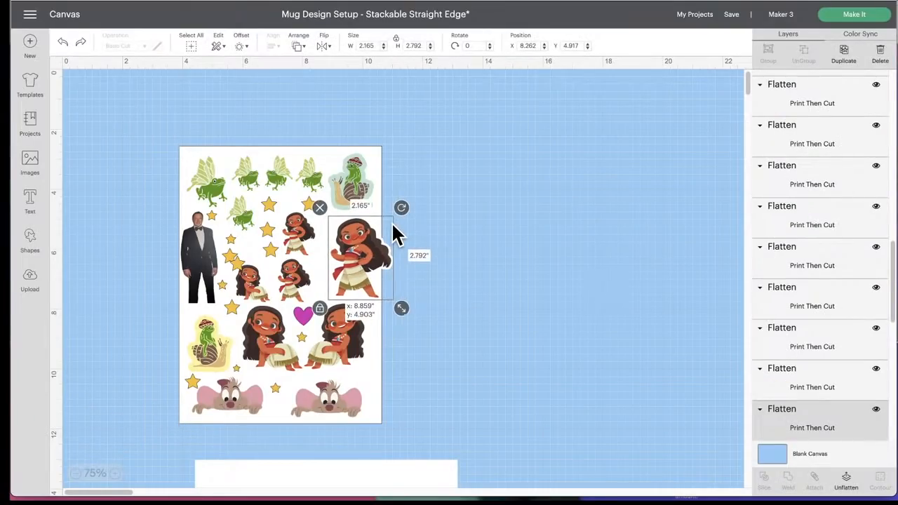
left_click(375, 153)
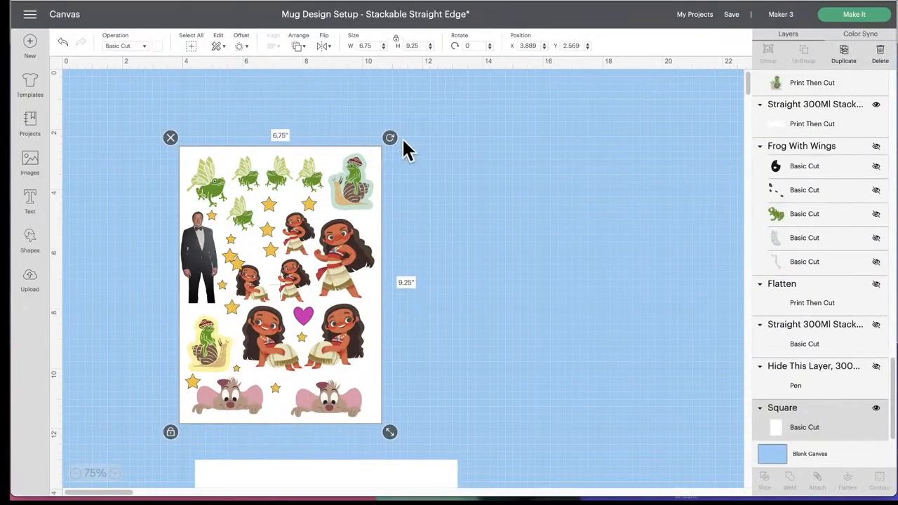
left_click_drag(373, 154, 665, 160)
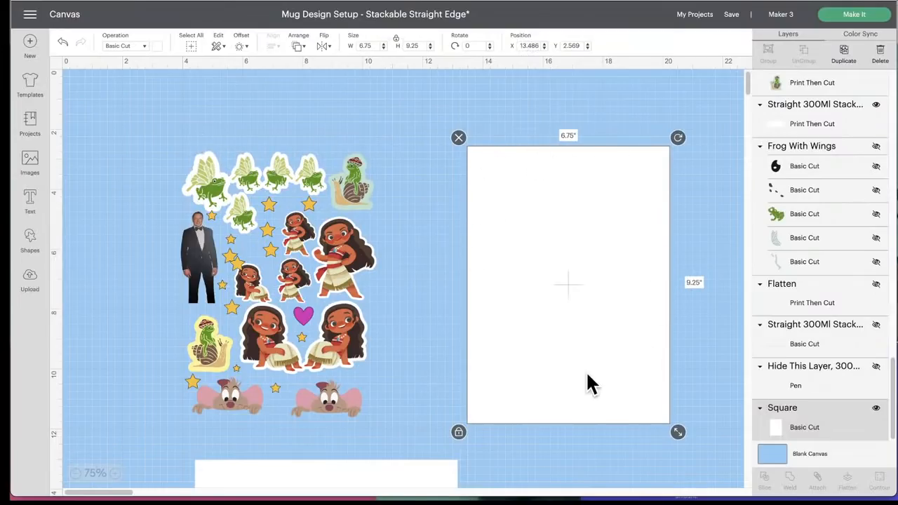
mouse_move(634, 189)
left_mouse_down()
mouse_move(373, 196)
mouse_move(343, 187)
mouse_move(625, 194)
left_mouse_up()
- Convert the stars and heart to Print Then Cut by flattening all the sticker images without the sheet and unflattening them
left_click_drag(153, 132, 410, 439)
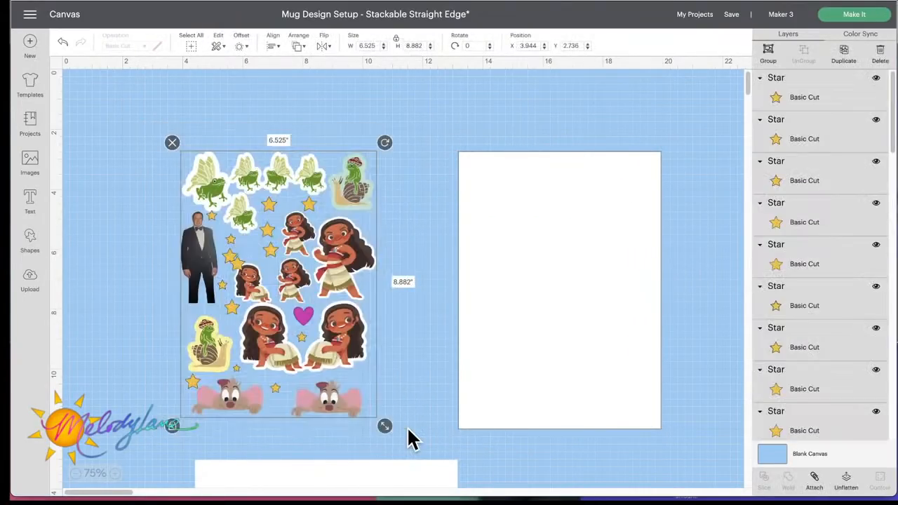
left_click(851, 484)
left_click_drag(159, 133, 447, 419)
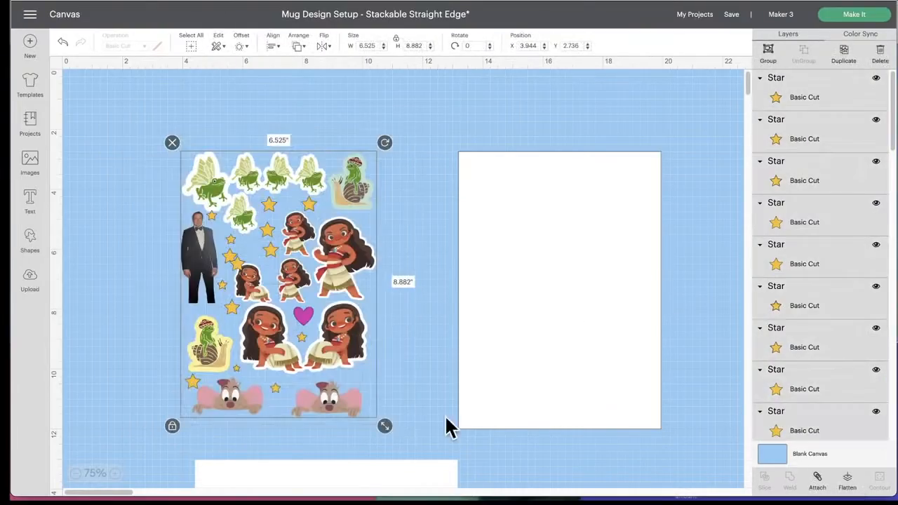
left_click(851, 484)
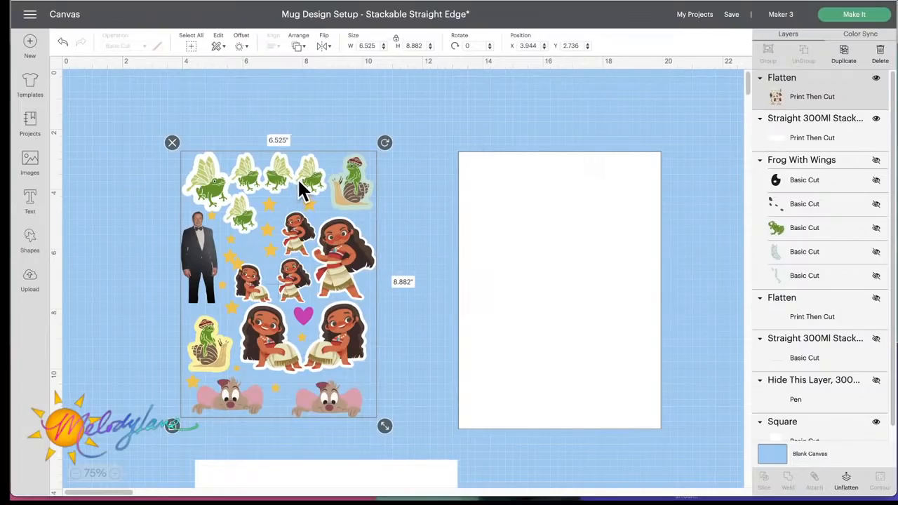
left_click(855, 486)
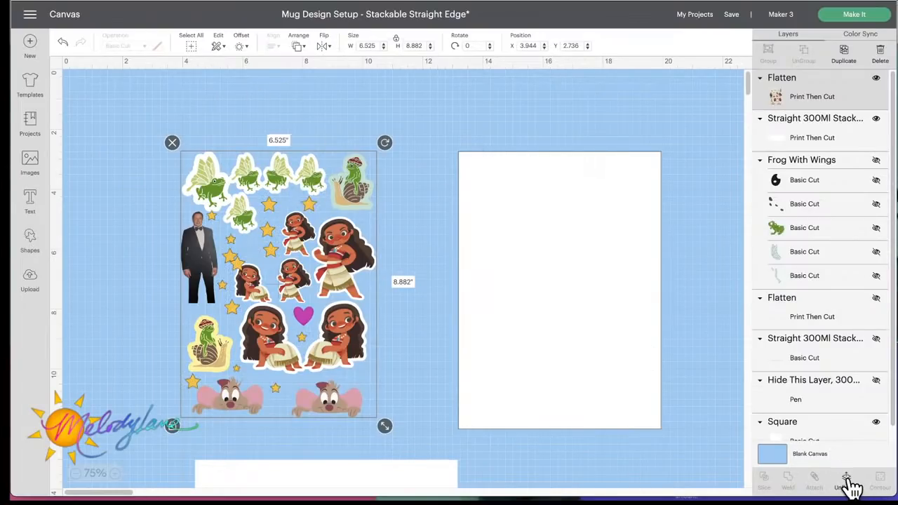
left_click(116, 474)
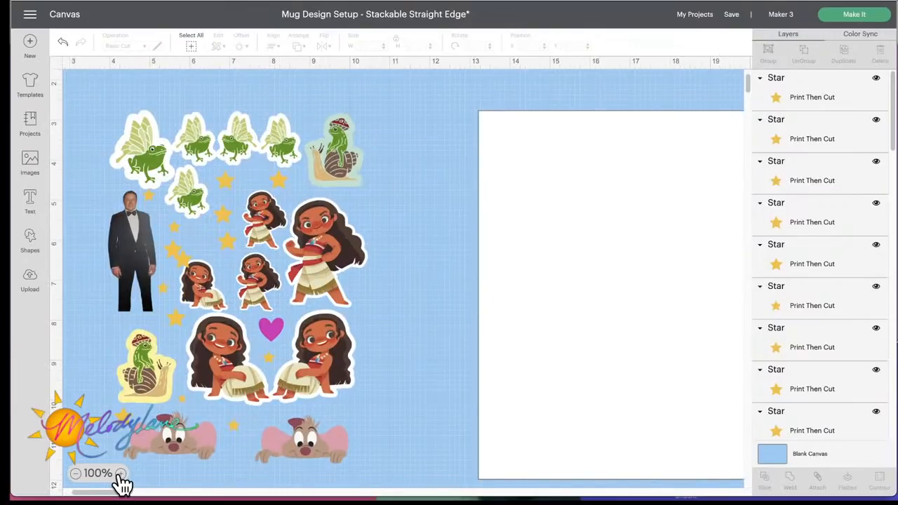
- Move the star beneath the rightmost small frog onto the white sheet, and shift that frog down, clear of the snail rider
left_click(115, 474)
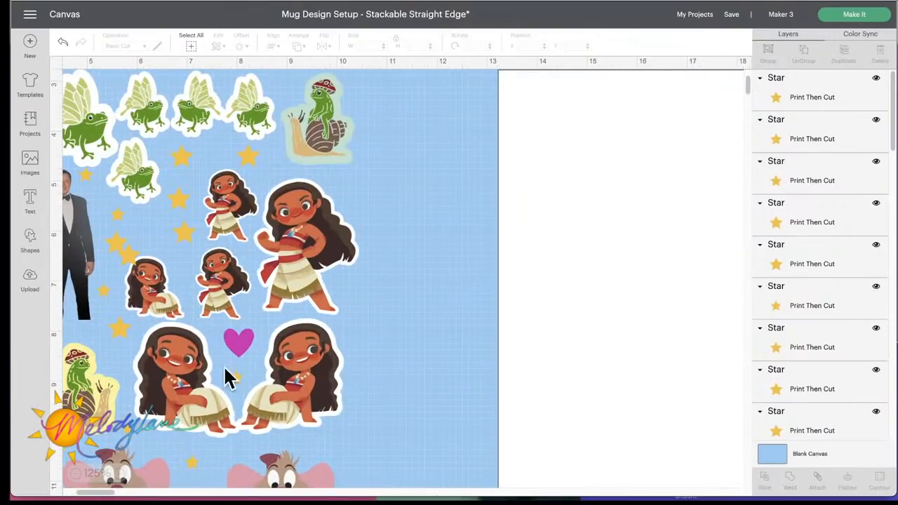
left_click(244, 111)
left_click(306, 122)
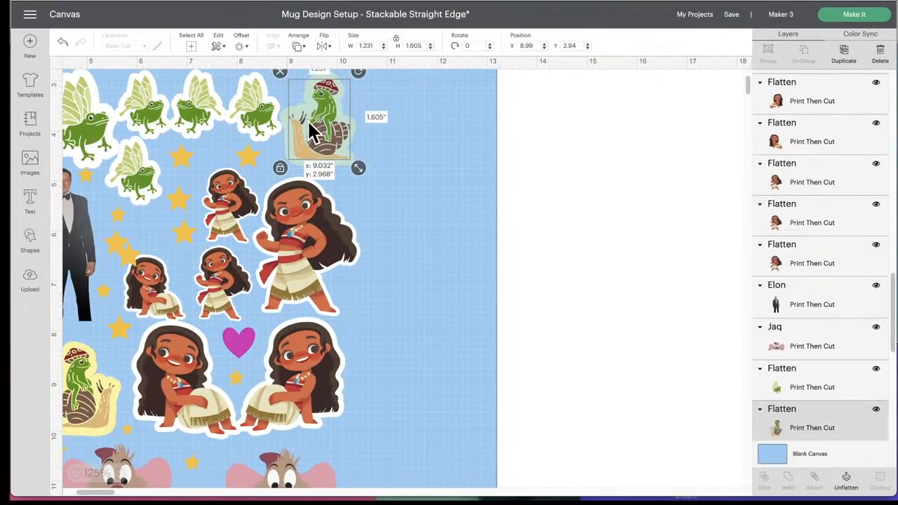
left_click_drag(270, 121, 582, 189)
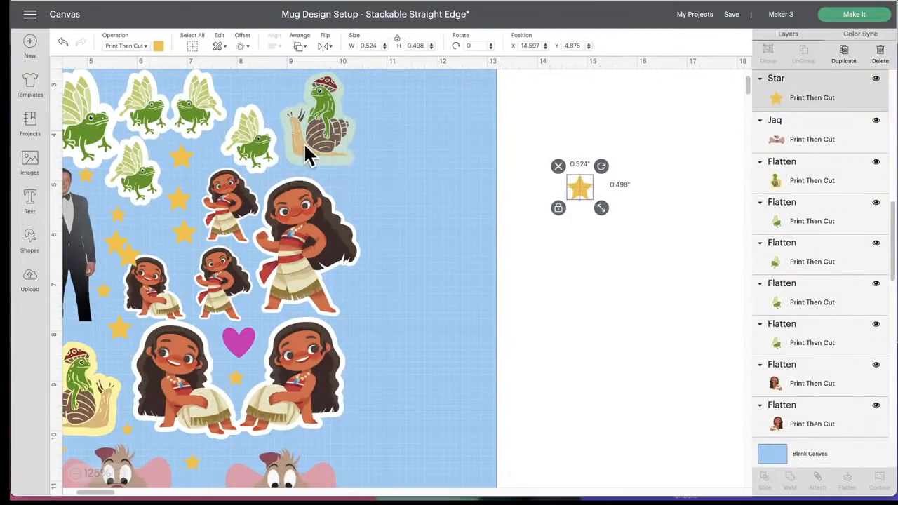
- Nudge the other three small winged frogs to even out the gaps between them
left_click(204, 118)
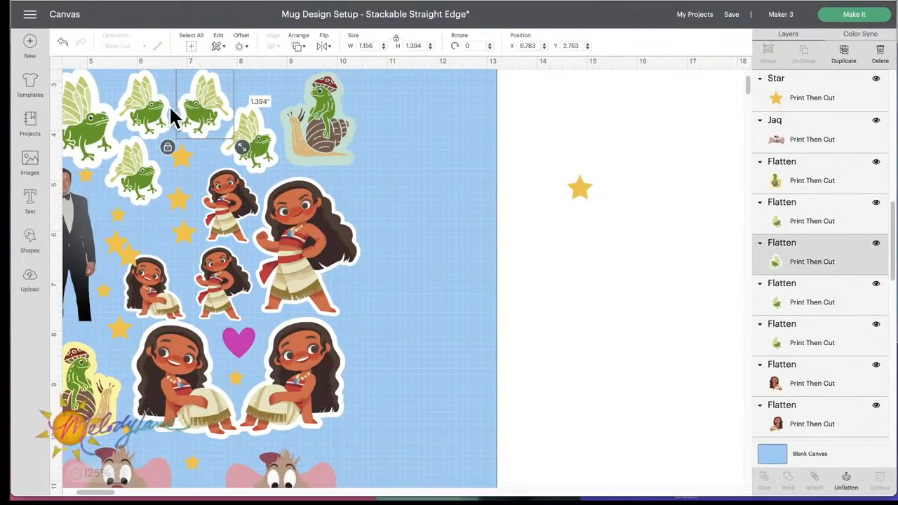
left_click_drag(172, 114, 149, 106)
left_click_drag(134, 179, 137, 179)
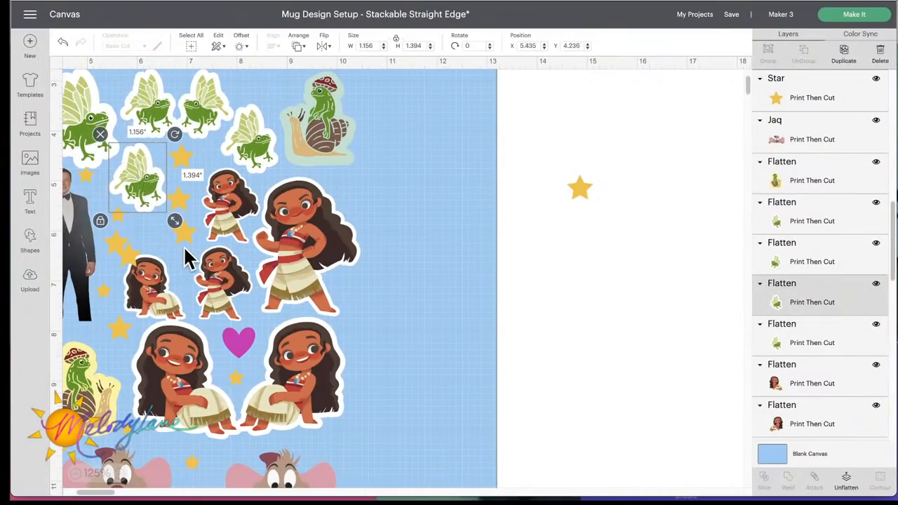
- Separate the overlapping stars by moving one above the small seated Moana, and nudge the stars near the portrait's head and upper small Moana
left_click_drag(122, 252, 132, 252)
left_click_drag(139, 237, 145, 231)
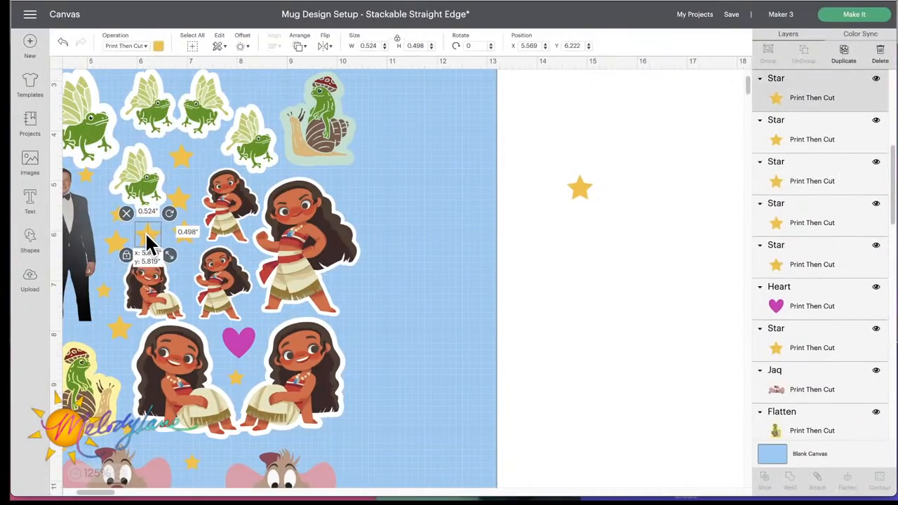
scroll(144, 239, "left", 3)
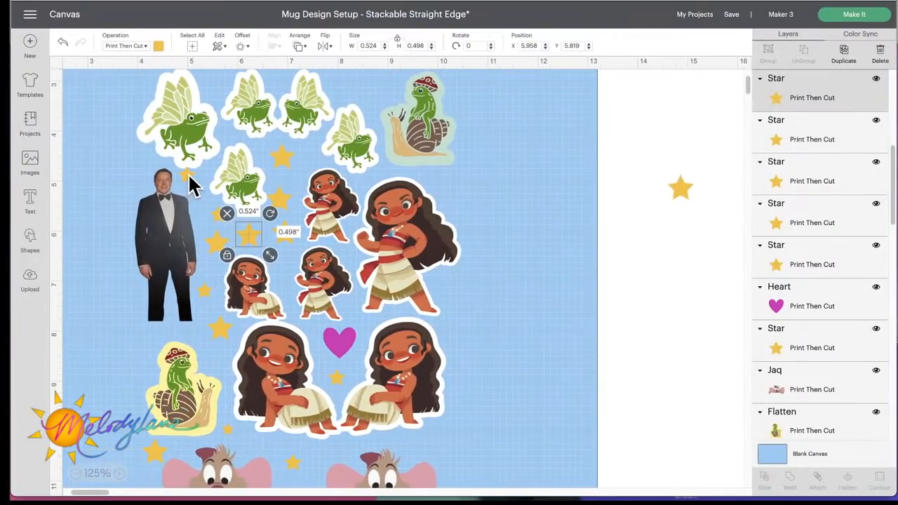
left_click(189, 179)
left_click(282, 198)
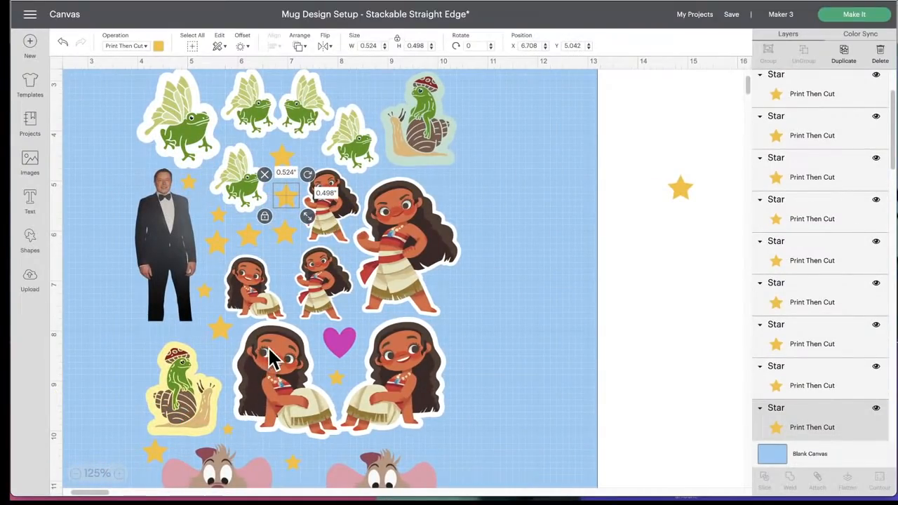
- Shift the small seated Moana up, and the large seated Moana and yellow-bordered snail rider left, to space them apart
left_click_drag(266, 303, 265, 298)
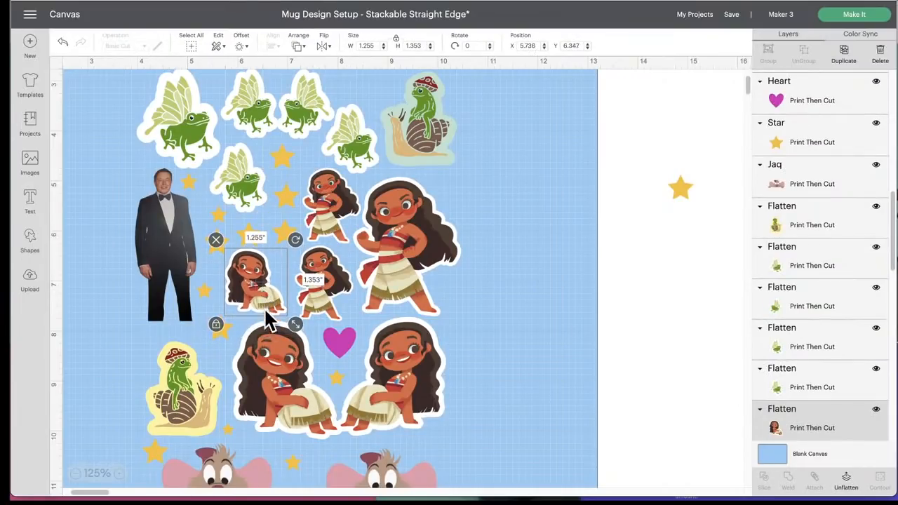
scroll(257, 416, "down", 1)
left_click_drag(274, 381, 272, 386)
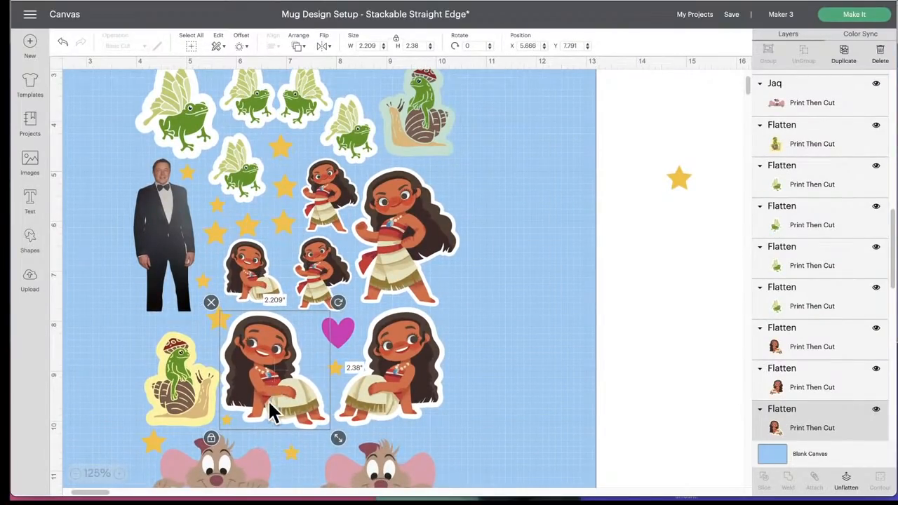
scroll(268, 399, "down", 4)
left_click(181, 355)
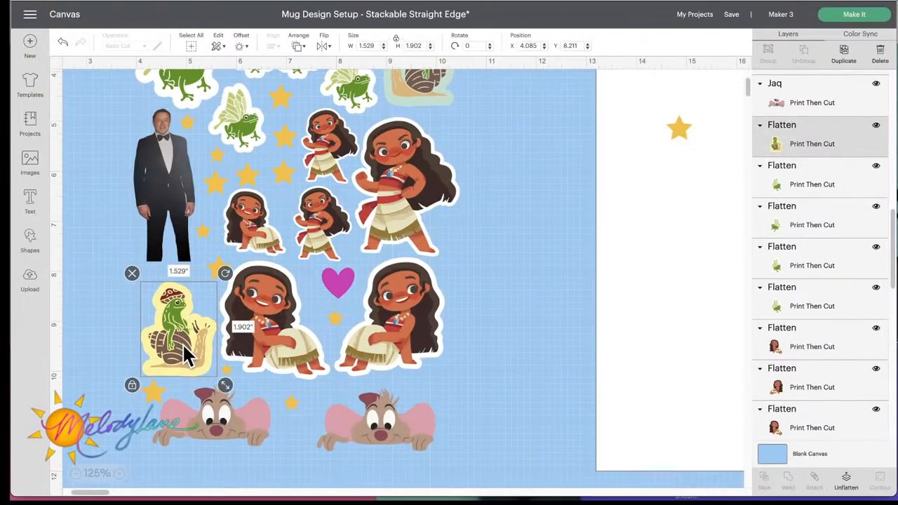
scroll(185, 346, "up", 15)
scroll(185, 346, "down", 15)
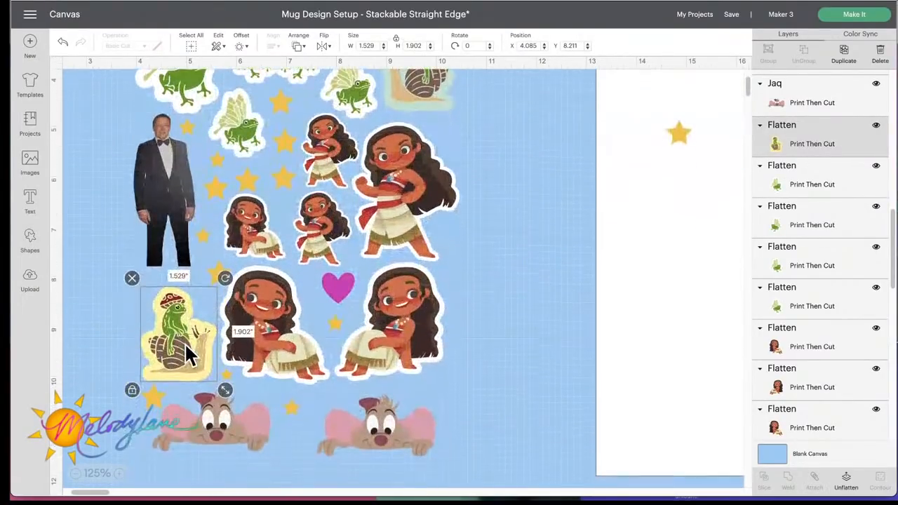
- Select the whole sticker layout at 75% view, excluding the stray star and white sheet, and flatten it into one image
left_click(75, 474)
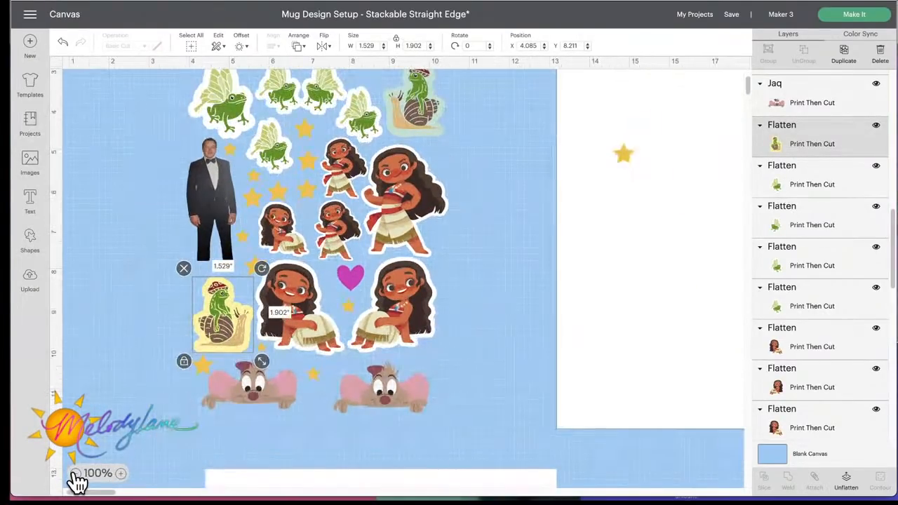
left_click(75, 475)
scroll(117, 291, "up", 2)
left_click_drag(146, 125, 425, 415)
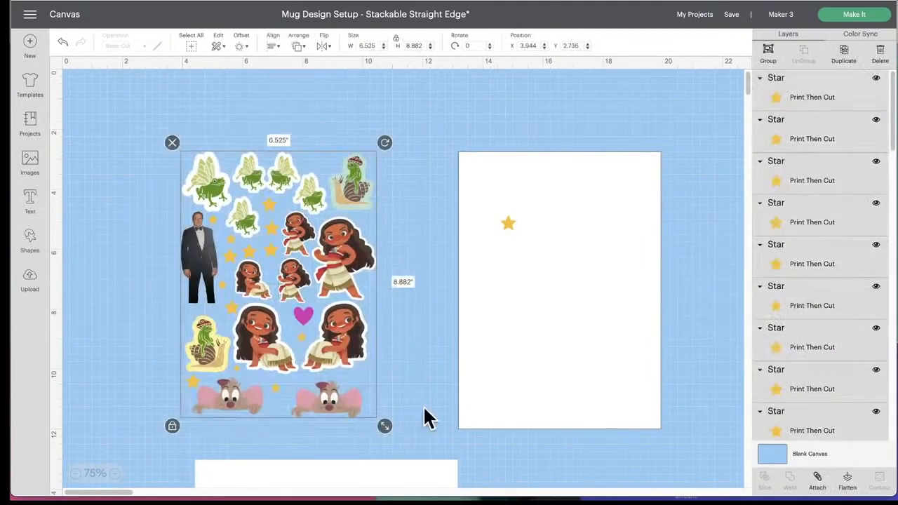
left_click(850, 483)
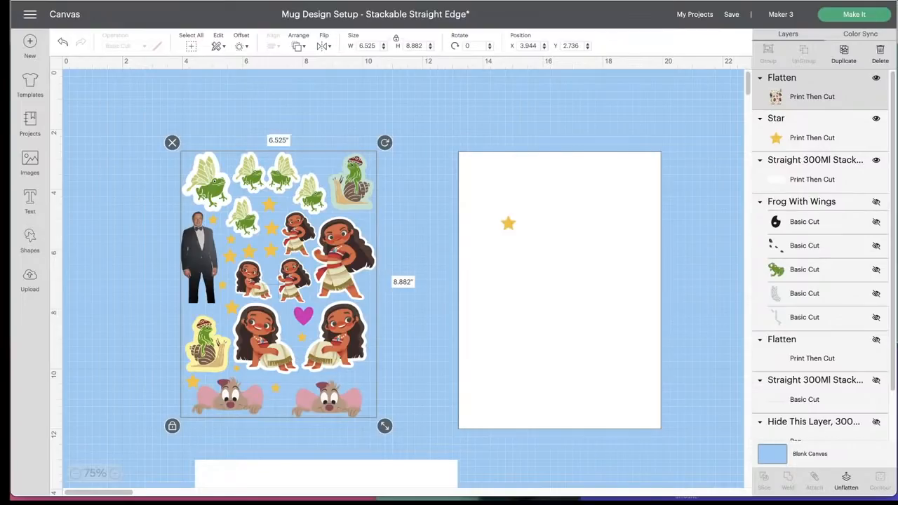
- Move the flattened sticker layout slightly up and to the right on the canvas, to about X 4.181, Y 1.958
mouse_move(331, 235)
left_mouse_down()
mouse_move(336, 204)
mouse_move(331, 223)
left_mouse_up()
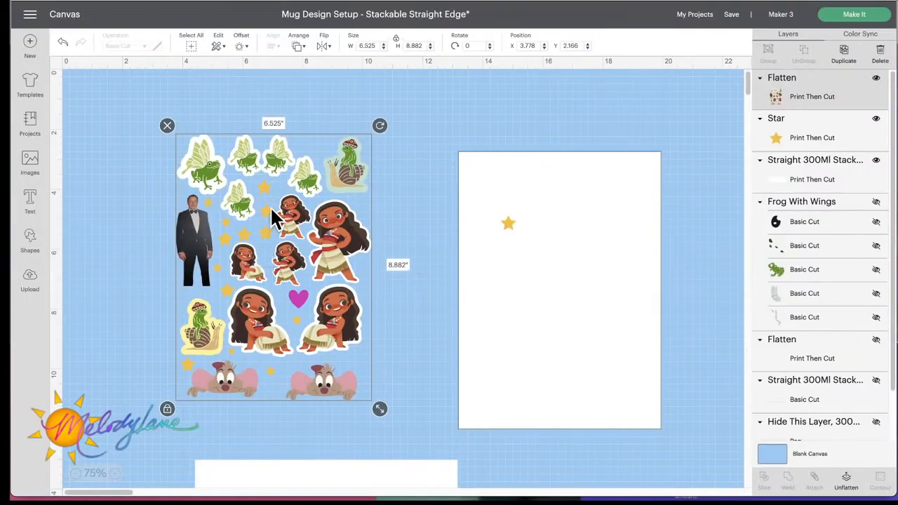
left_click_drag(270, 198, 273, 198)
left_click(502, 223)
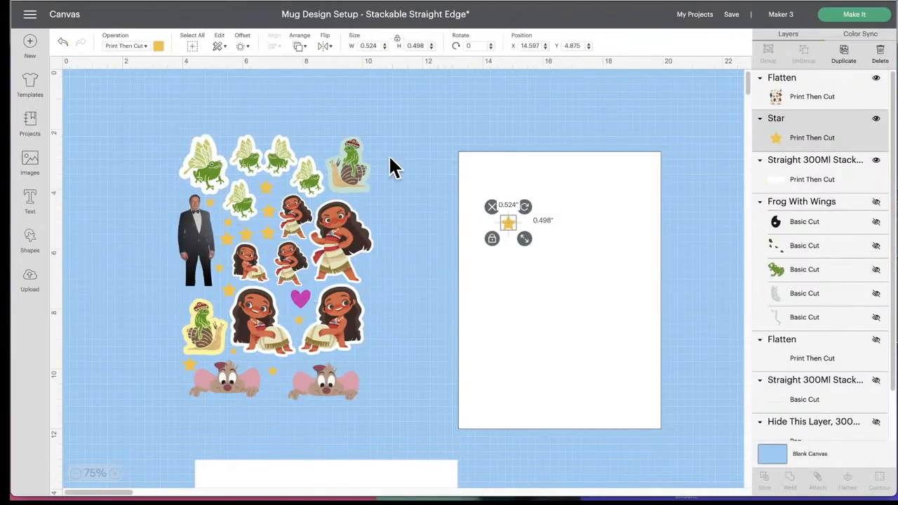
left_click_drag(154, 127, 354, 193)
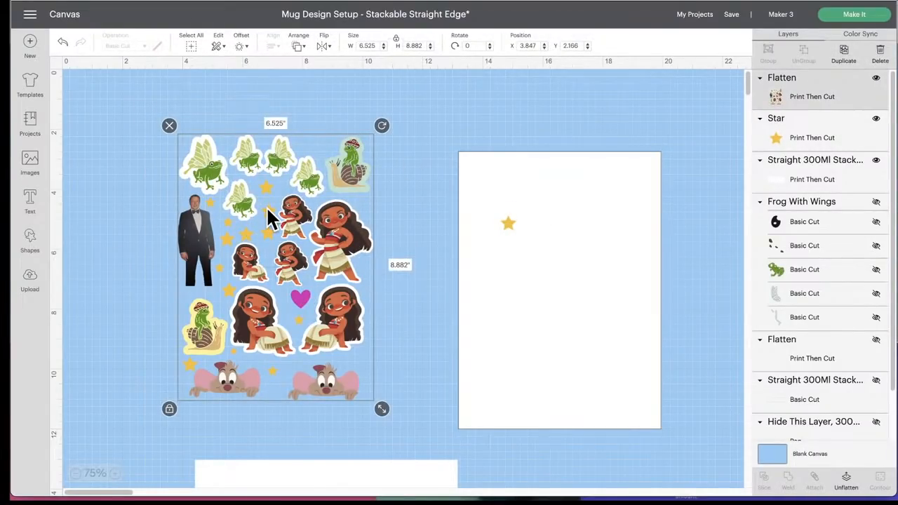
left_click_drag(266, 206, 276, 199)
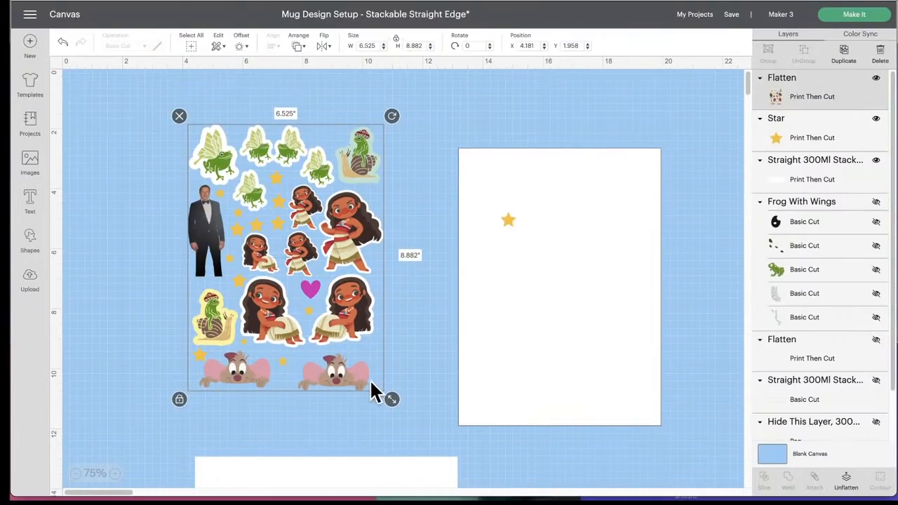
- Preview the flattened sticker sheet on the cutting mat and return to the canvas
left_click(856, 21)
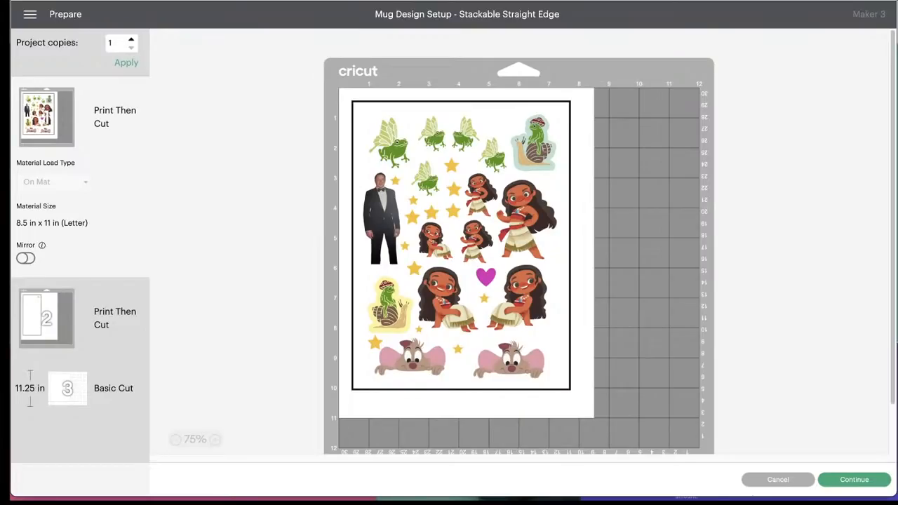
left_click(777, 480)
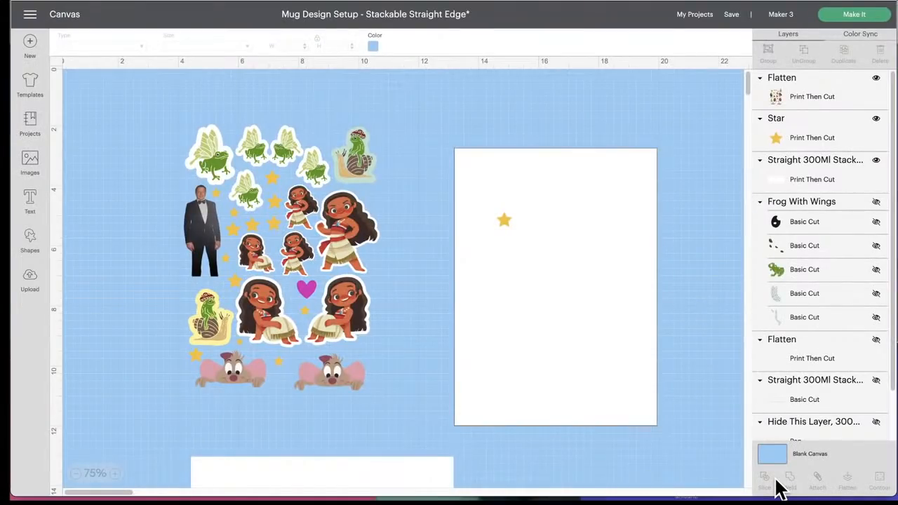
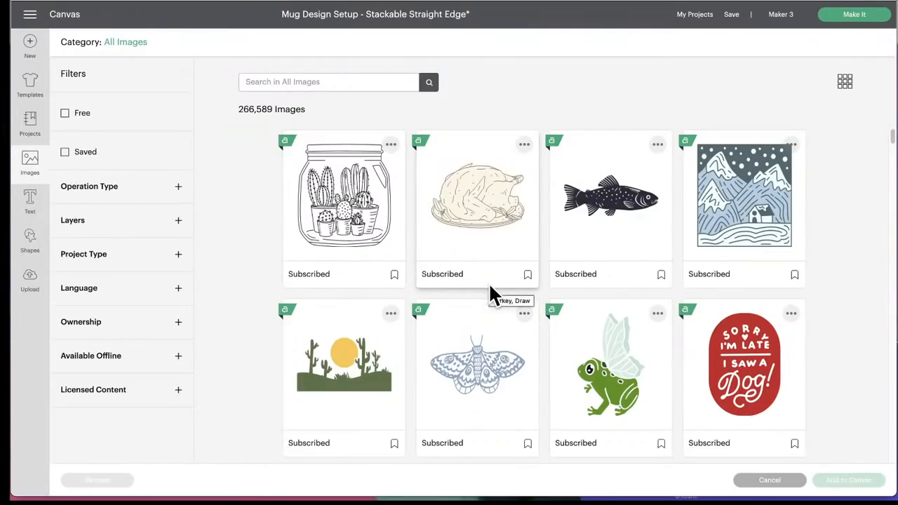
- Filter the image library to single-layer images and browse the filtered images
scroll(489, 286, "down", 1)
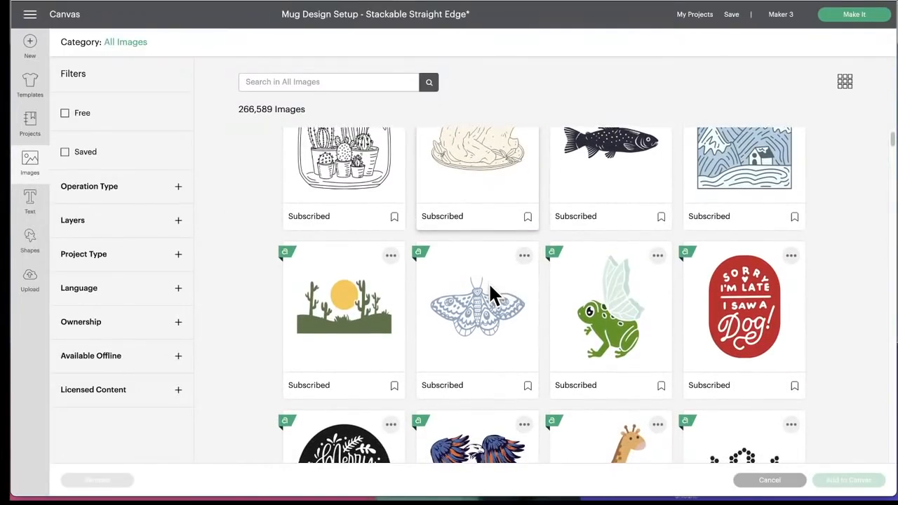
scroll(490, 286, "up", 1)
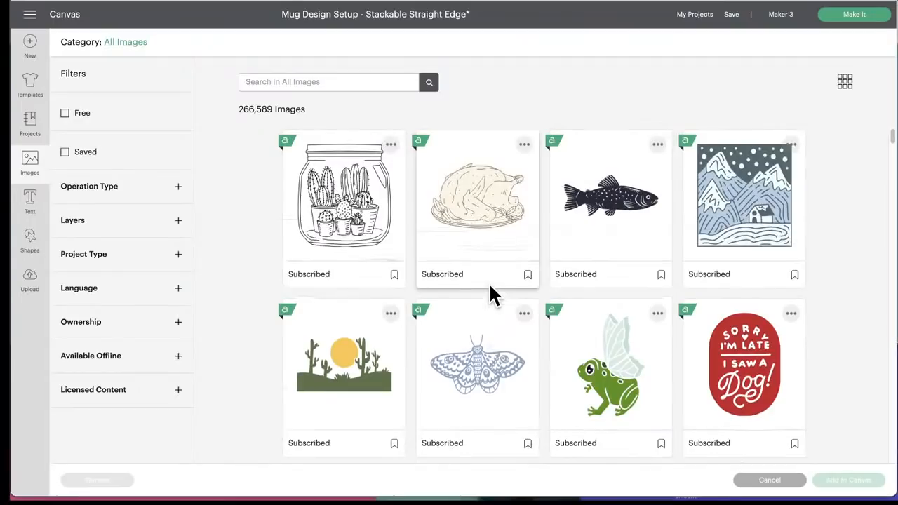
left_click(179, 222)
left_click(65, 239)
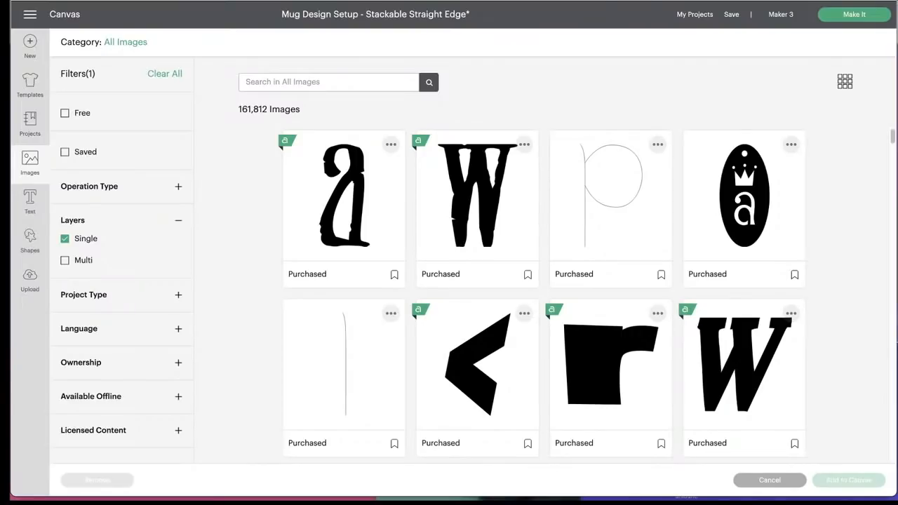
scroll(395, 324, "down", 15)
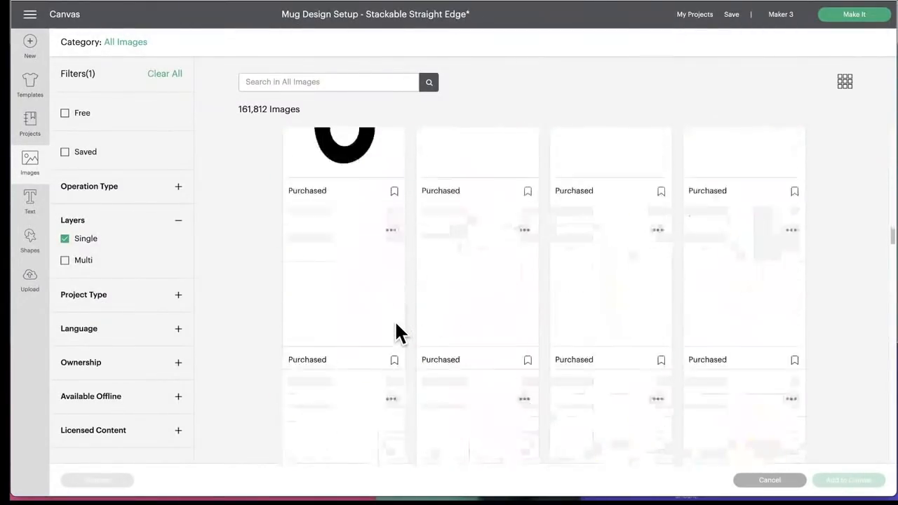
scroll(394, 320, "down", 10)
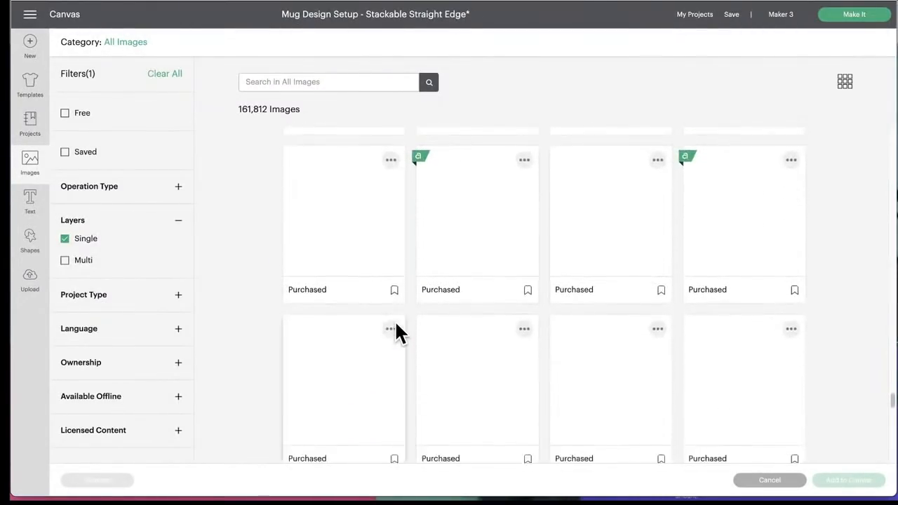
scroll(395, 319, "down", 3)
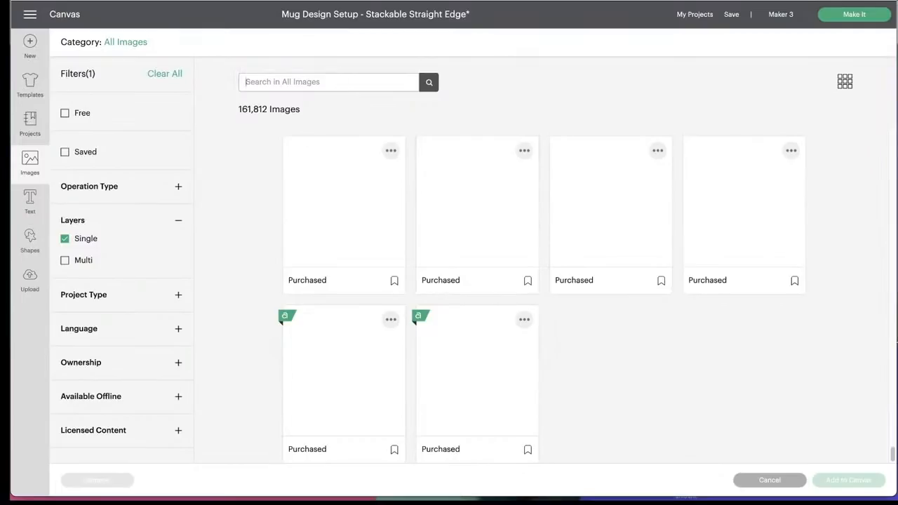
- Search the single-layer images for "dog" and look through the results
type("dog")
key("Return")
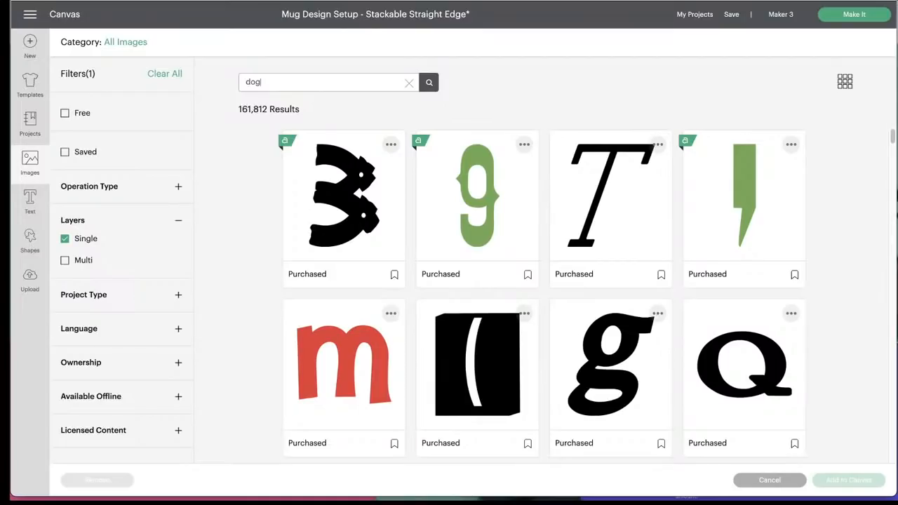
scroll(668, 358, "down", 3)
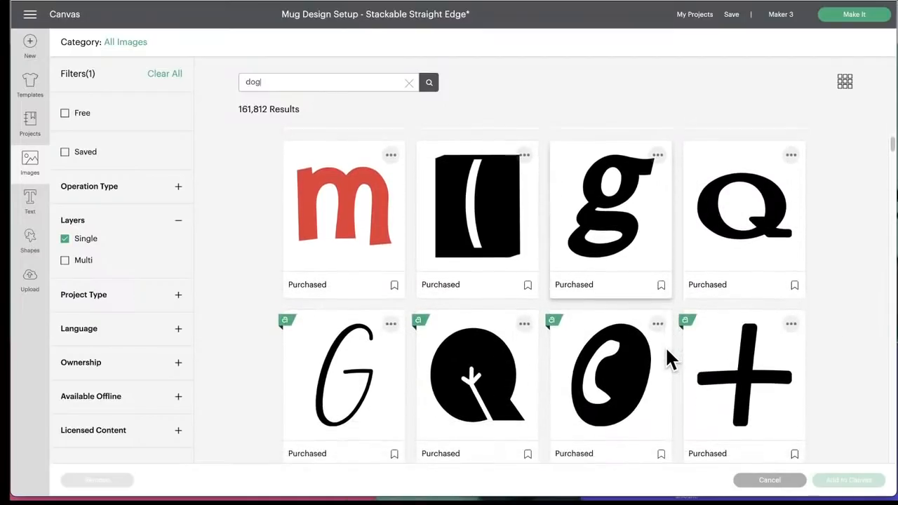
scroll(666, 350, "down", 15)
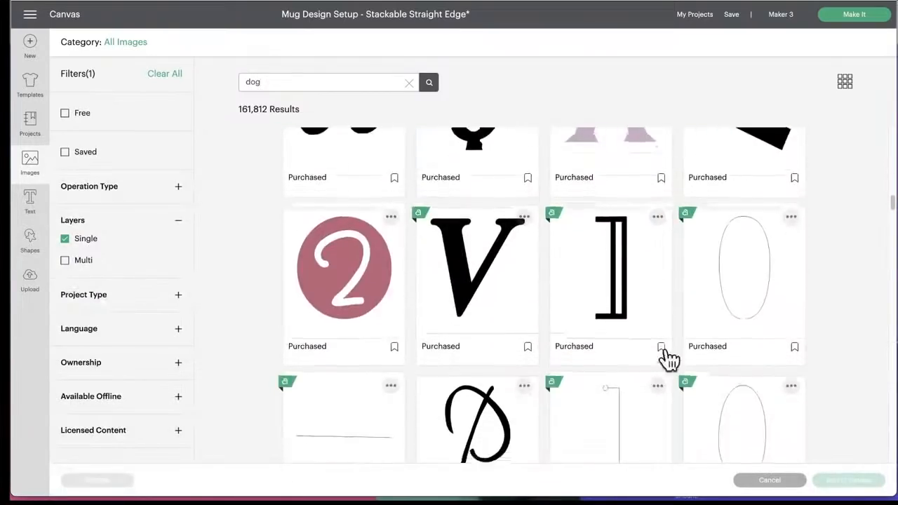
scroll(668, 356, "down", 20)
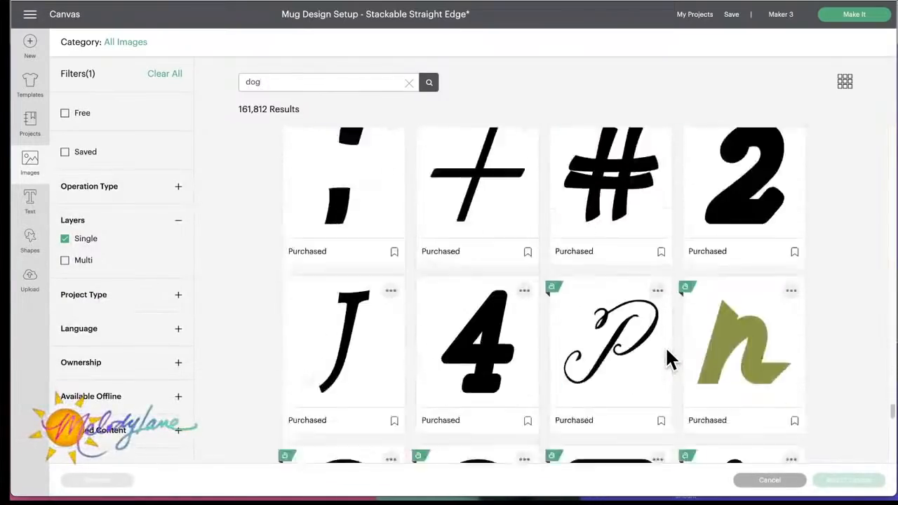
scroll(683, 348, "down", 3)
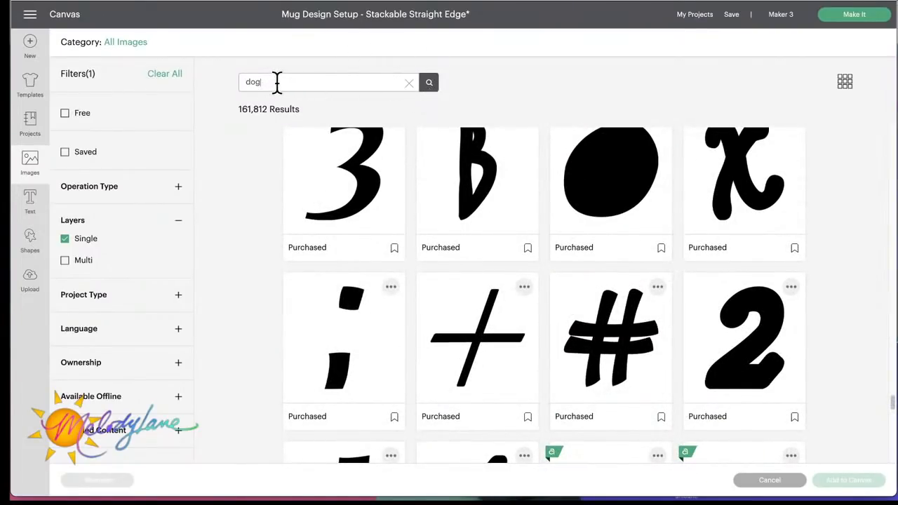
- Replace the image search with "tree" and look through the single-layer results
left_click_drag(277, 82, 214, 90)
type("tree")
key("Return")
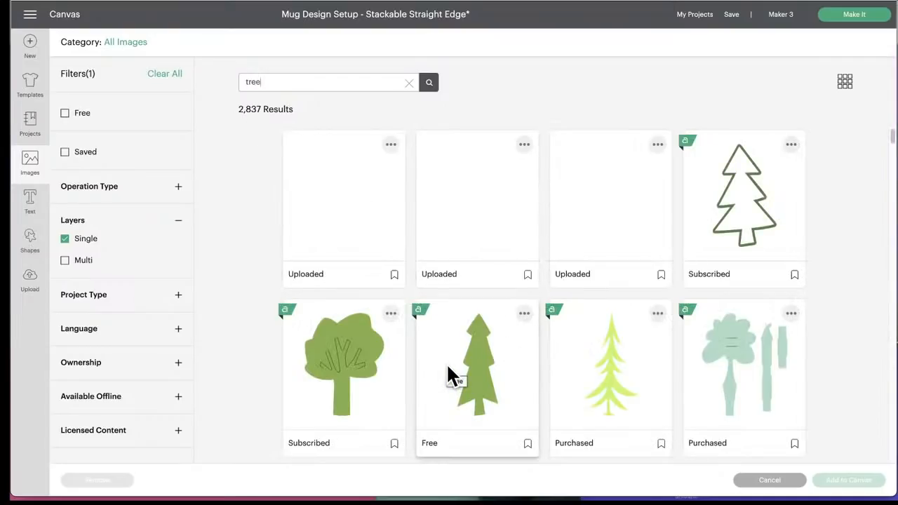
scroll(447, 366, "down", 5)
scroll(449, 375, "down", 6)
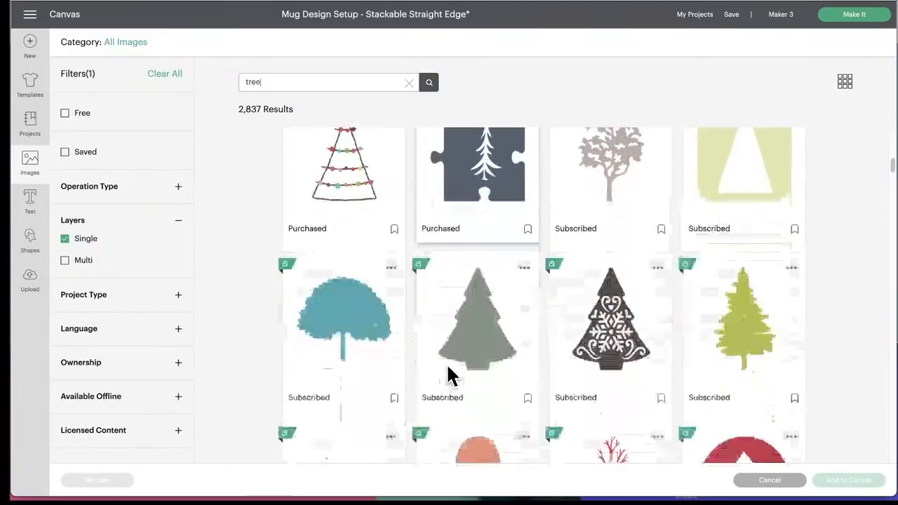
- Add the plain light-green pine tree image from the search results to the canvas
scroll(449, 375, "up", 3)
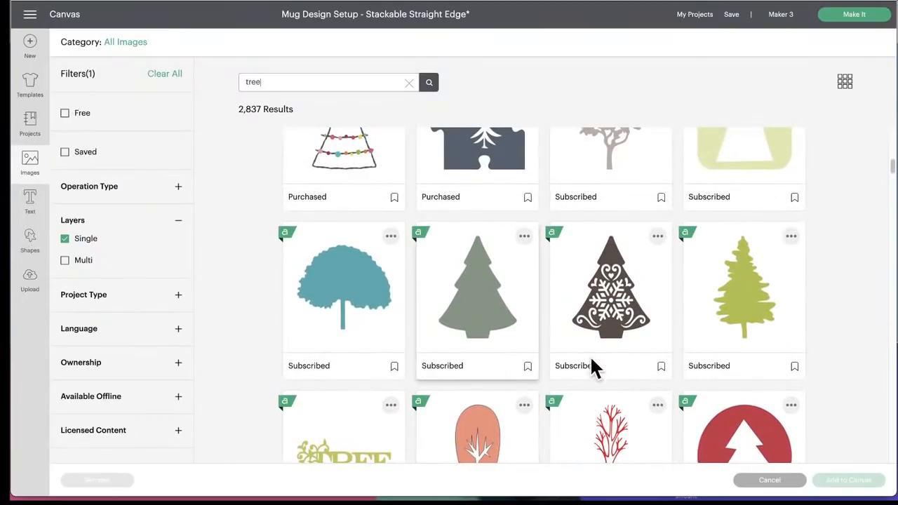
left_click(599, 294)
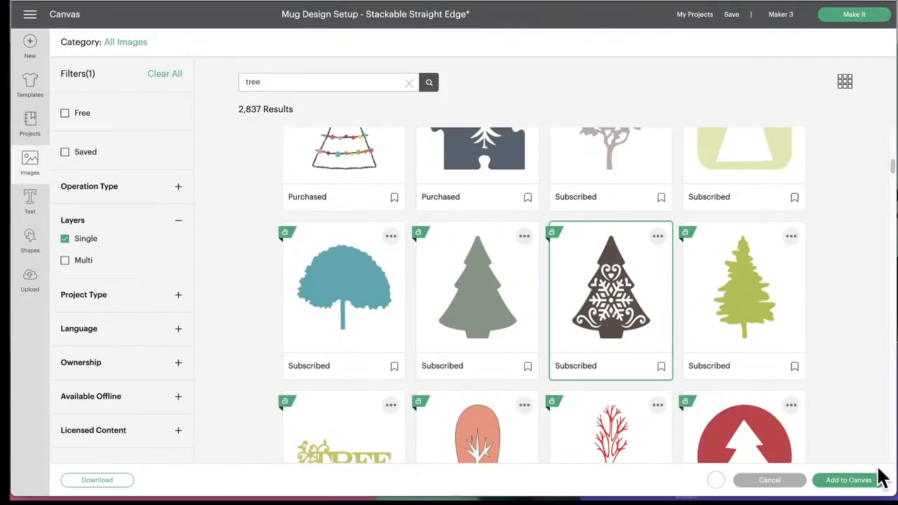
left_click(772, 322)
left_click(601, 294)
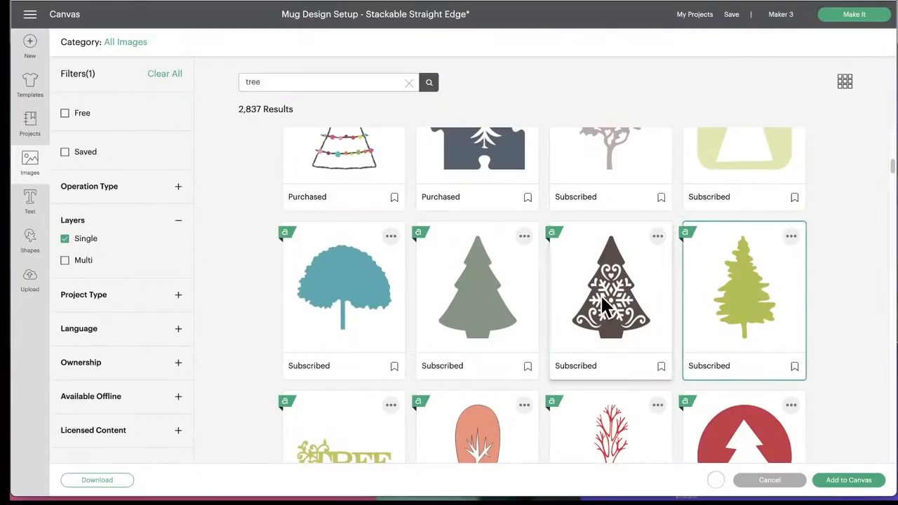
left_click(852, 483)
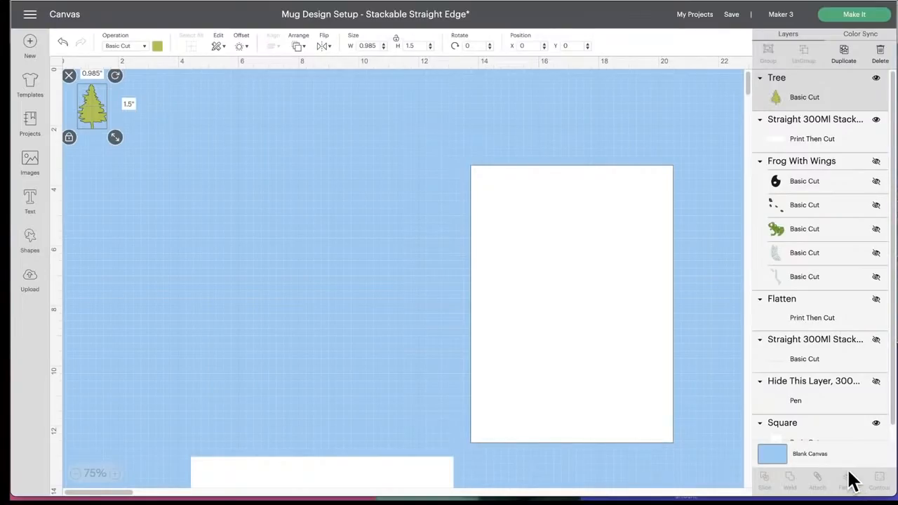
- Place the tree in the open area above the wide white rectangle and resize it to about 2.358 by 3.589 inches
left_click_drag(96, 118, 290, 267)
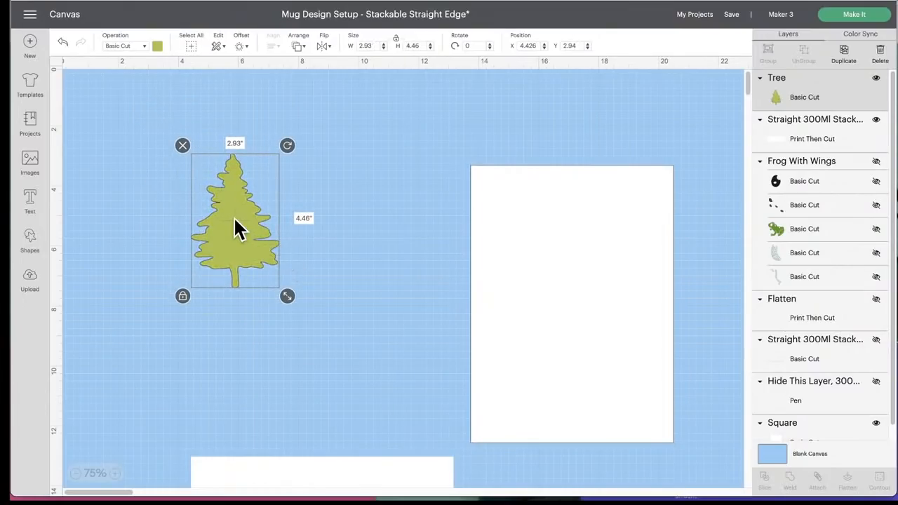
left_click_drag(238, 226, 265, 239)
left_click_drag(314, 310, 298, 282)
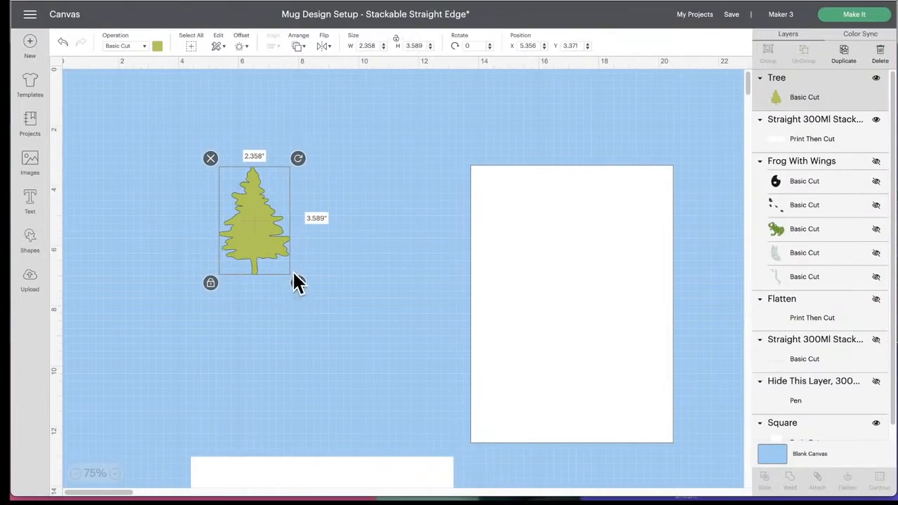
scroll(273, 254, "down", 3)
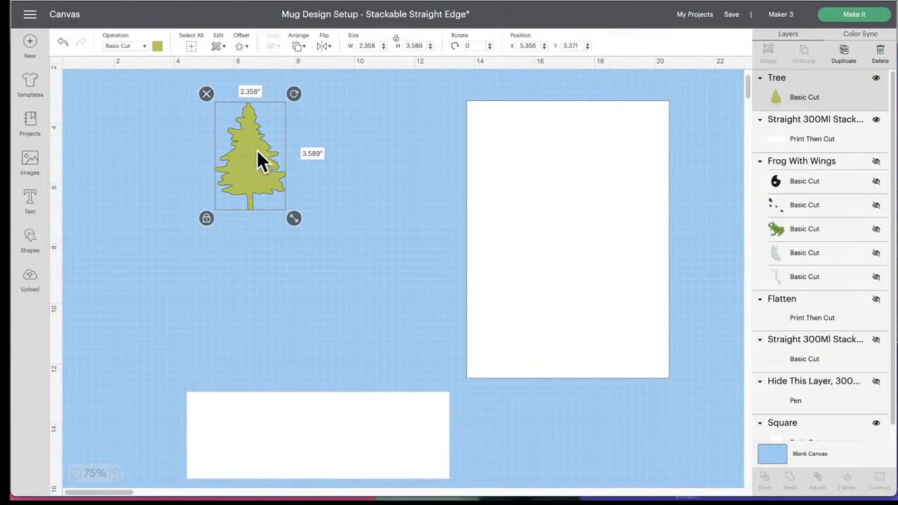
left_click_drag(259, 161, 293, 191)
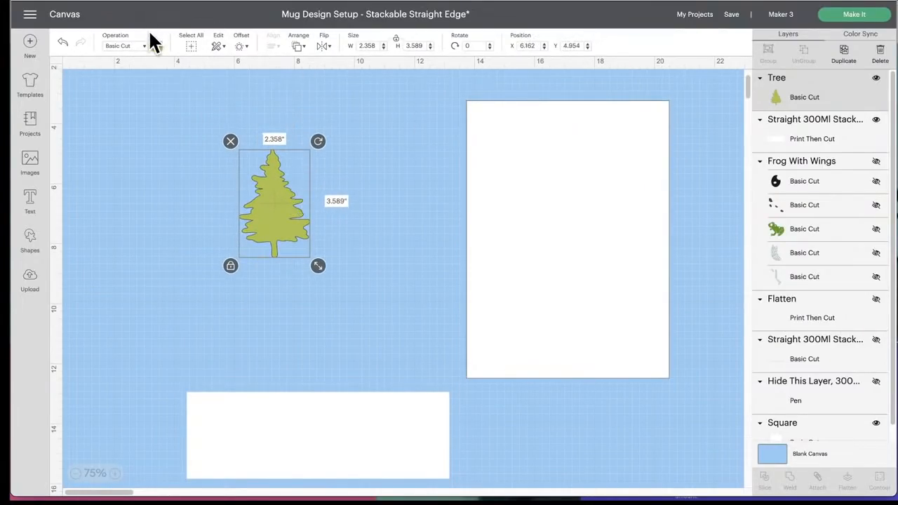
- Change the tree's operation to standard Print Then Cut and shift it slightly on the canvas
left_click(145, 46)
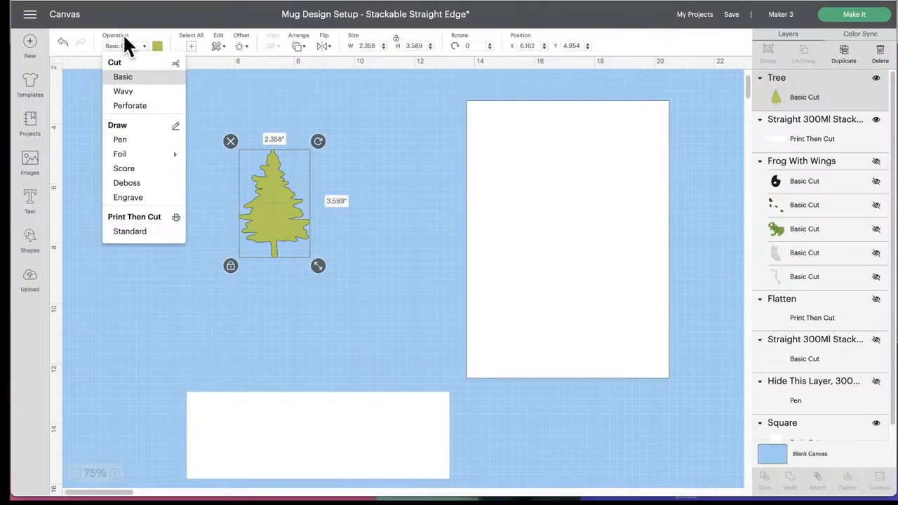
left_click(133, 232)
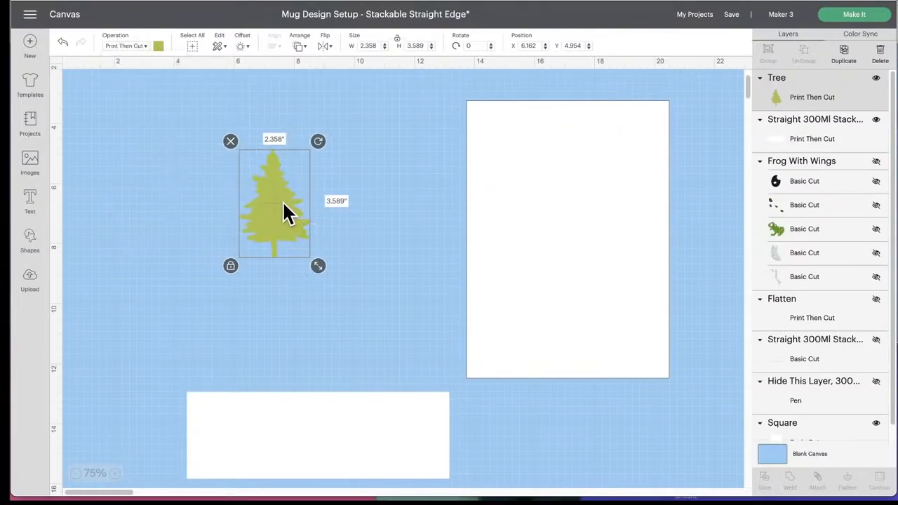
left_click_drag(284, 204, 280, 214)
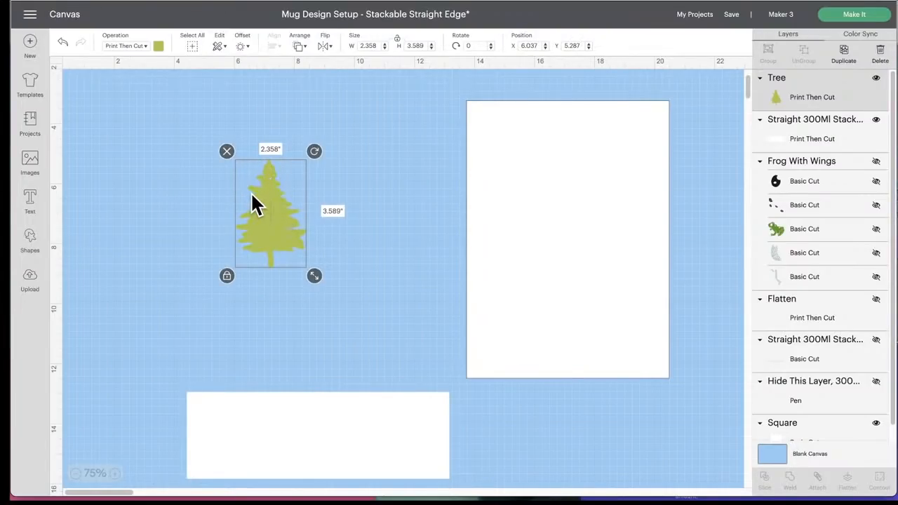
- Switch the tree to Basic cut and back to standard Print Then Cut to compare its edges up close
left_click(118, 474)
left_click(118, 473)
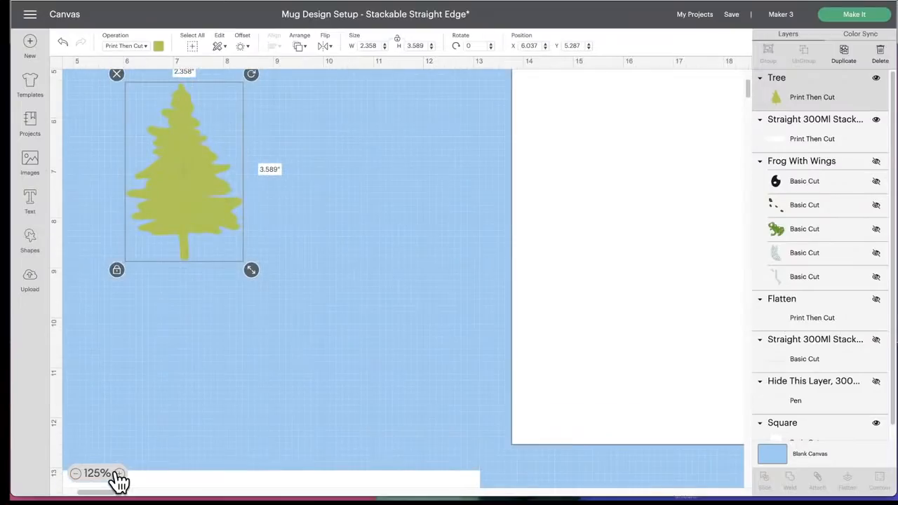
left_click(118, 473)
left_click(117, 473)
left_click(118, 473)
left_click_drag(214, 279, 255, 281)
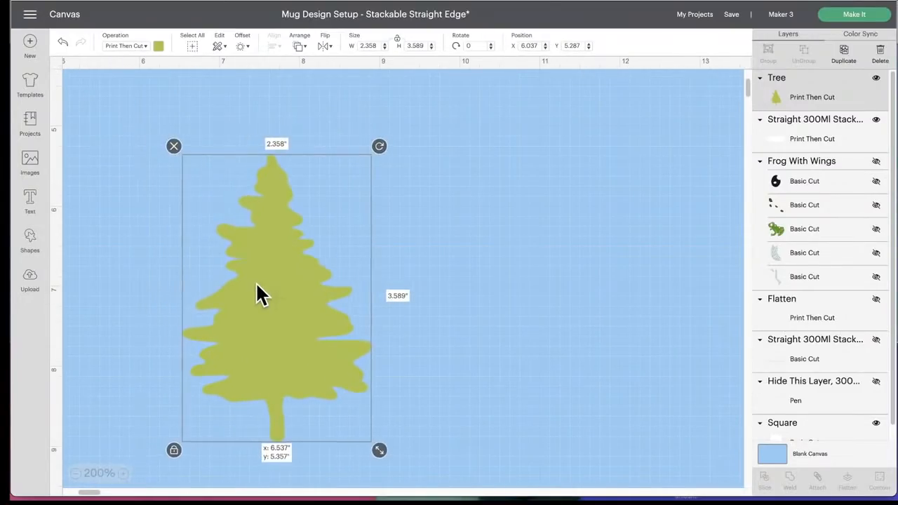
left_click(143, 47)
left_click(132, 78)
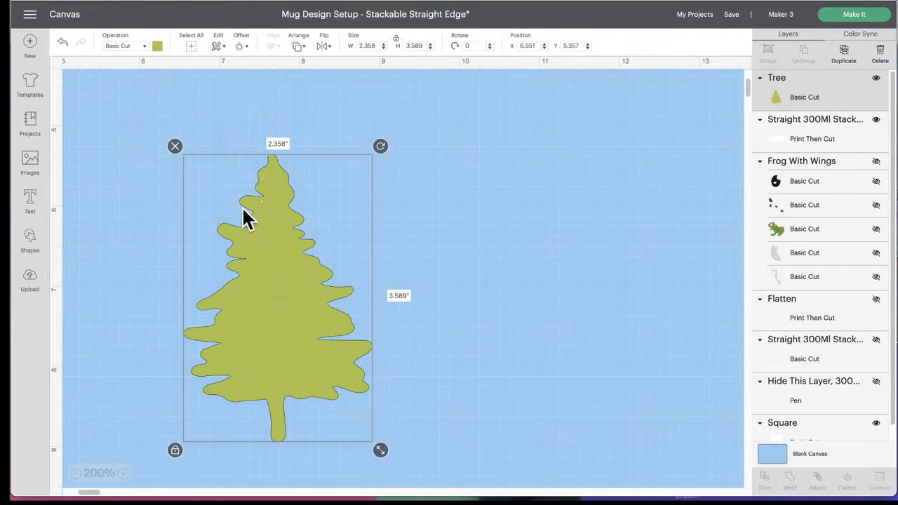
left_click(140, 48)
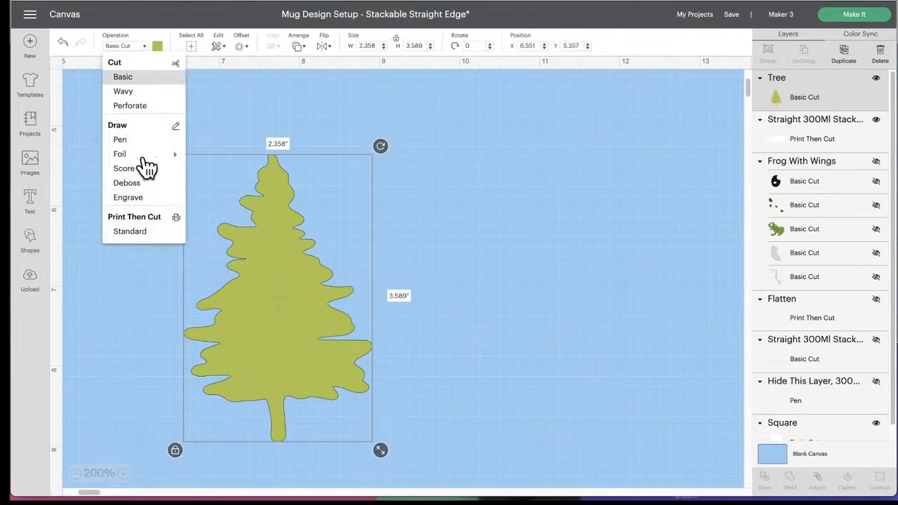
left_click(144, 238)
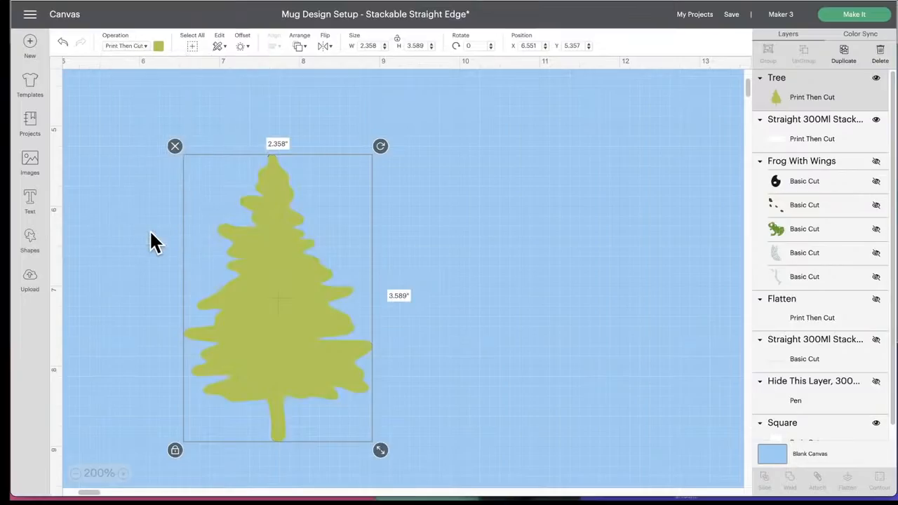
- Preview the Print Then Cut tree on the cutting mat and return to the canvas
left_click_drag(272, 172, 288, 171)
left_click_drag(293, 214, 299, 218)
left_click(845, 17)
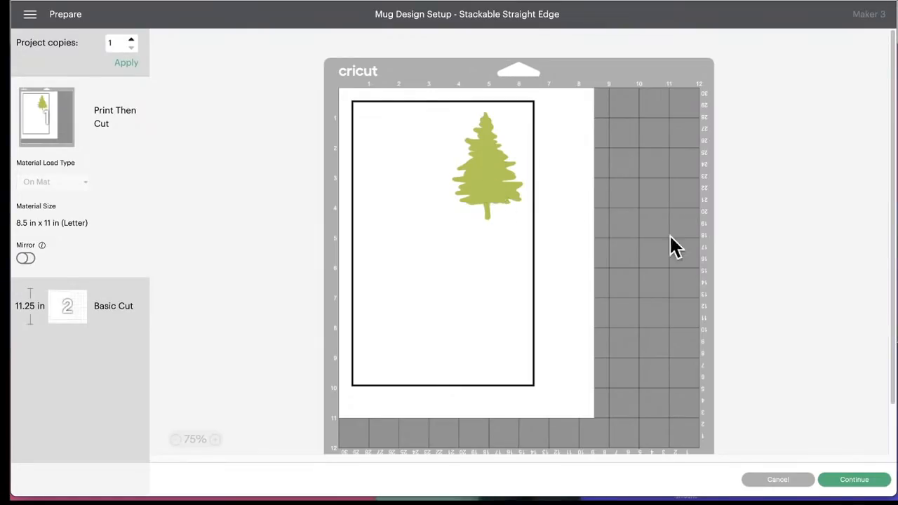
left_click(791, 482)
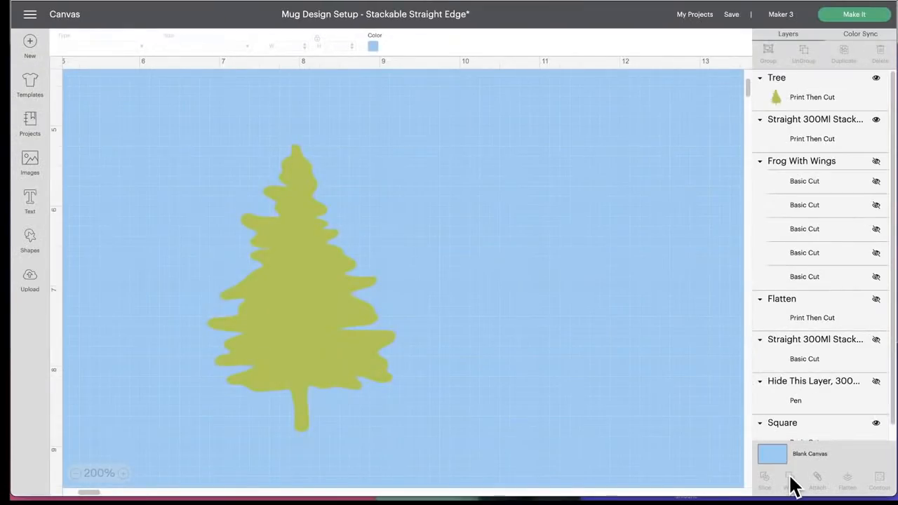
- Move the wide white mug rectangle up to about X 3.736, Y 10.903, closer to the tree
scroll(385, 299, "down", 10)
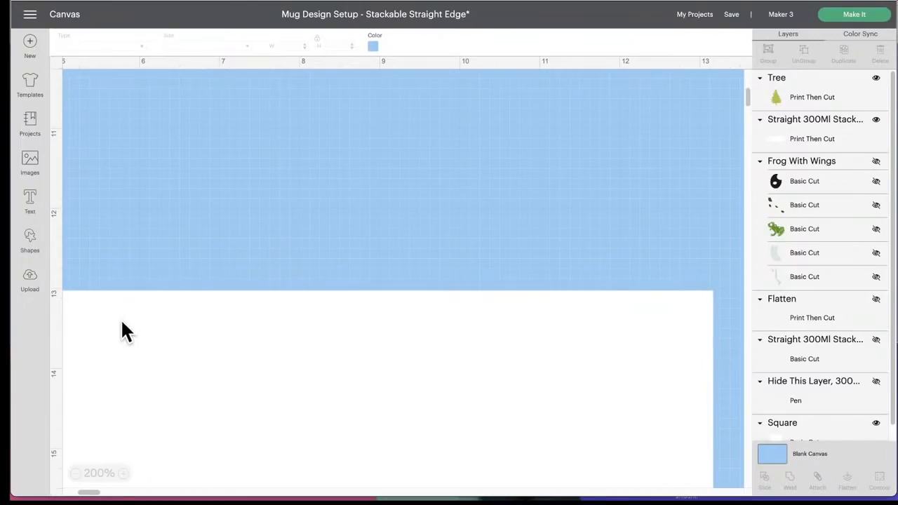
left_click(76, 473)
left_click(76, 474)
left_click(76, 474)
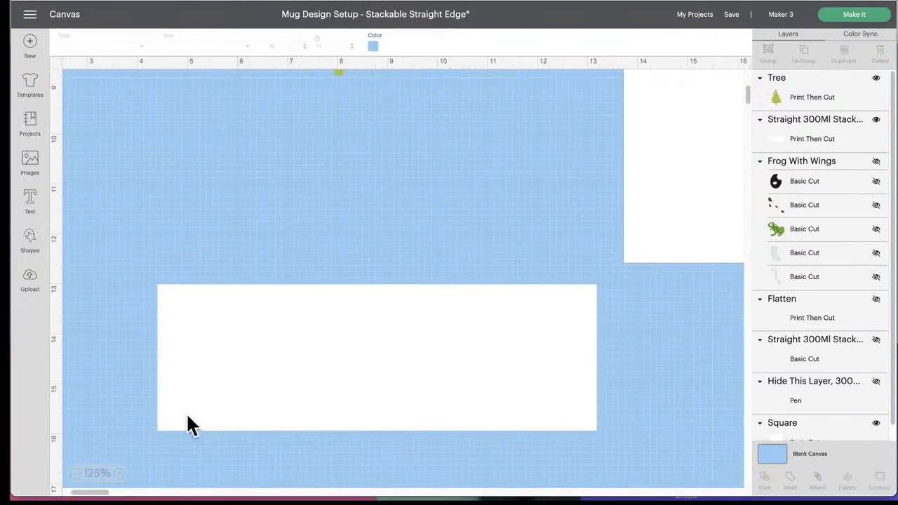
left_click_drag(257, 350, 224, 248)
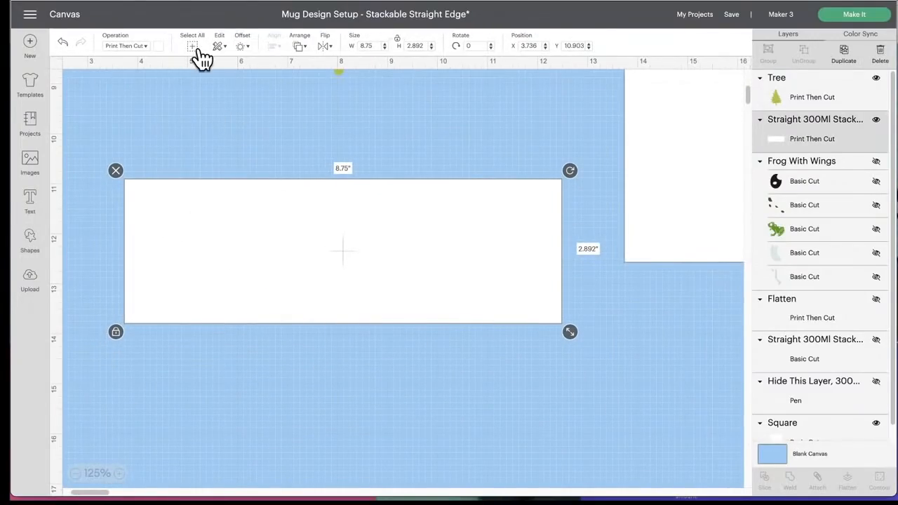
- Browse the print patterns for the mug rectangle, change its print type to Color and apply the light blue swatch
left_click(160, 47)
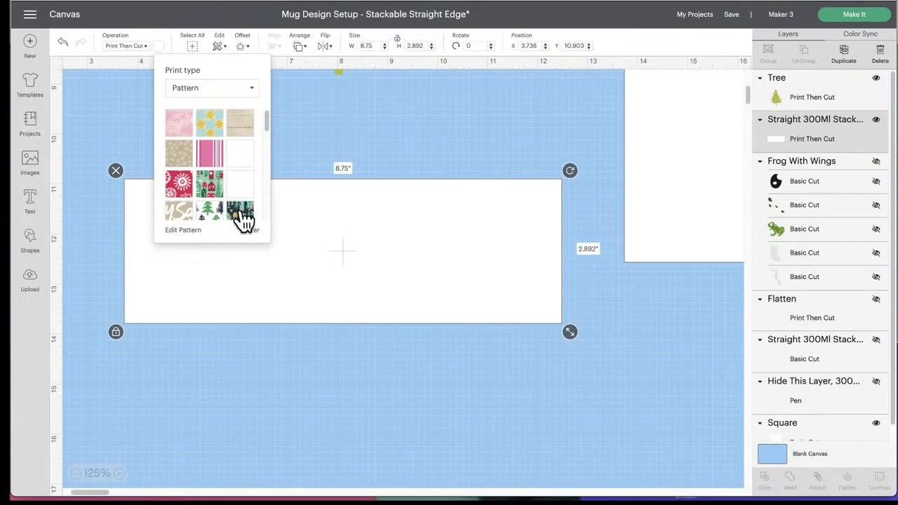
scroll(213, 202, "down", 5)
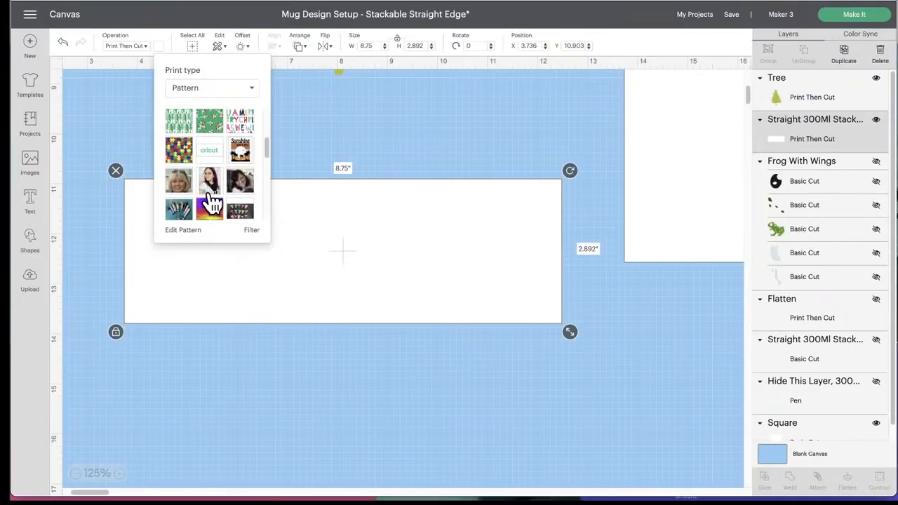
left_click(240, 89)
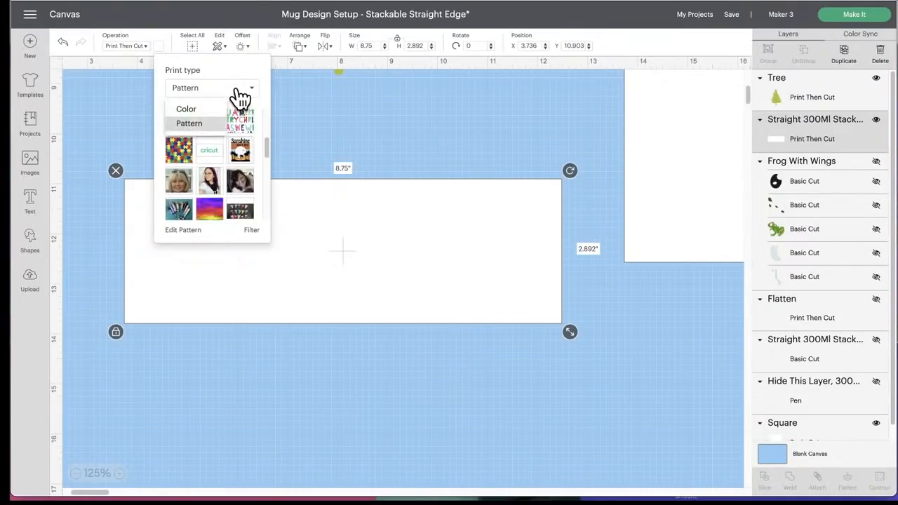
left_click(209, 108)
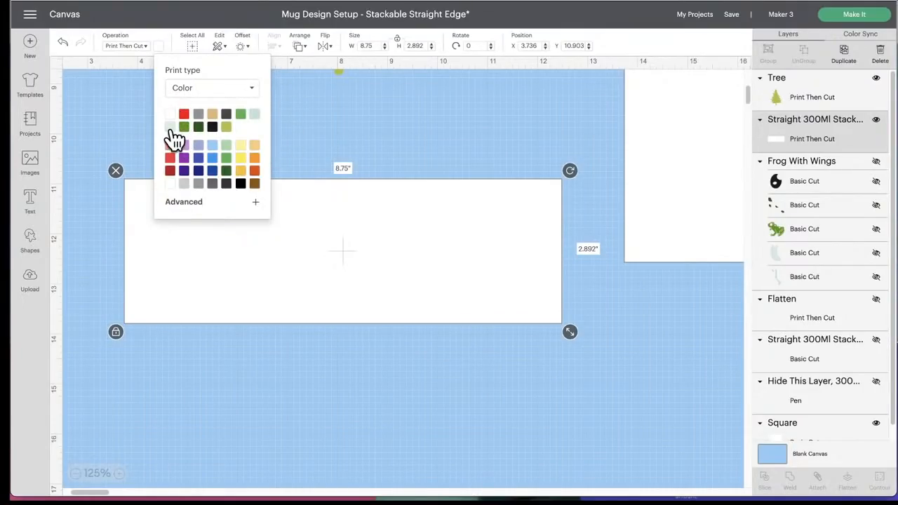
left_click(169, 128)
left_click(254, 114)
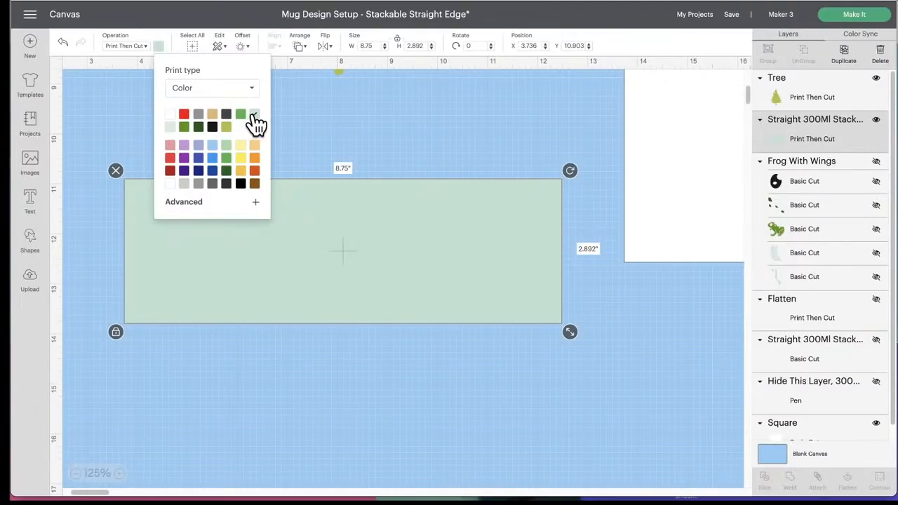
left_click(212, 145)
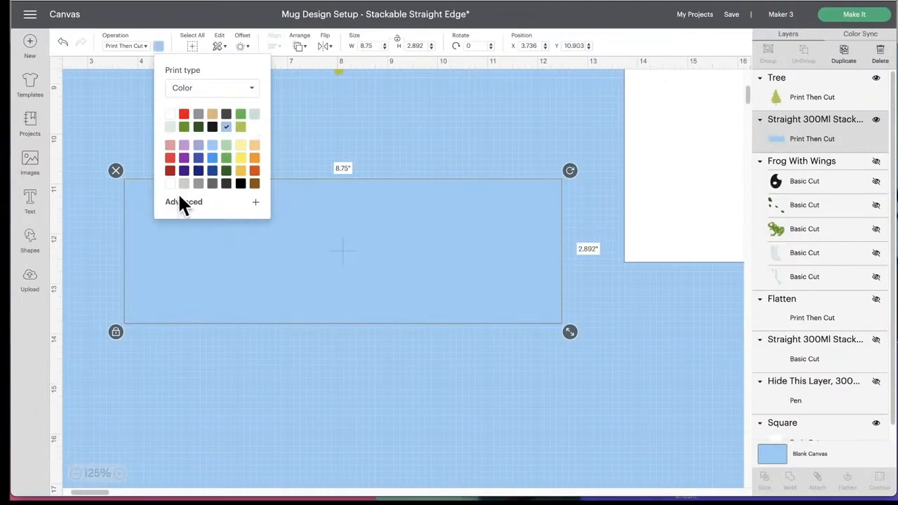
- Lighten the rectangle's fill to pale blue #cfe6f9 with the advanced color settings
left_click(184, 205)
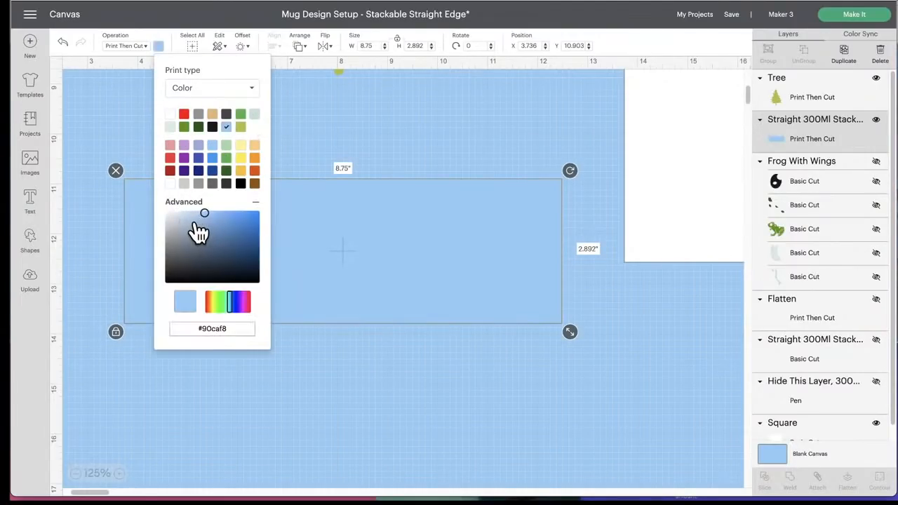
left_click(195, 223)
left_click(181, 212)
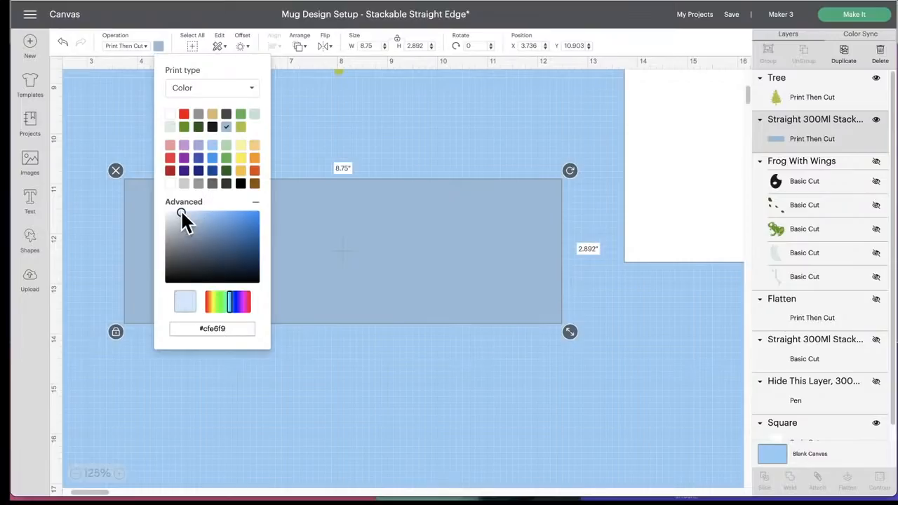
left_click(337, 150)
- Move the tree onto the right half of the pale blue rectangle and shrink it to about 1.452 by 2.211 inches
scroll(336, 145, "up", 3)
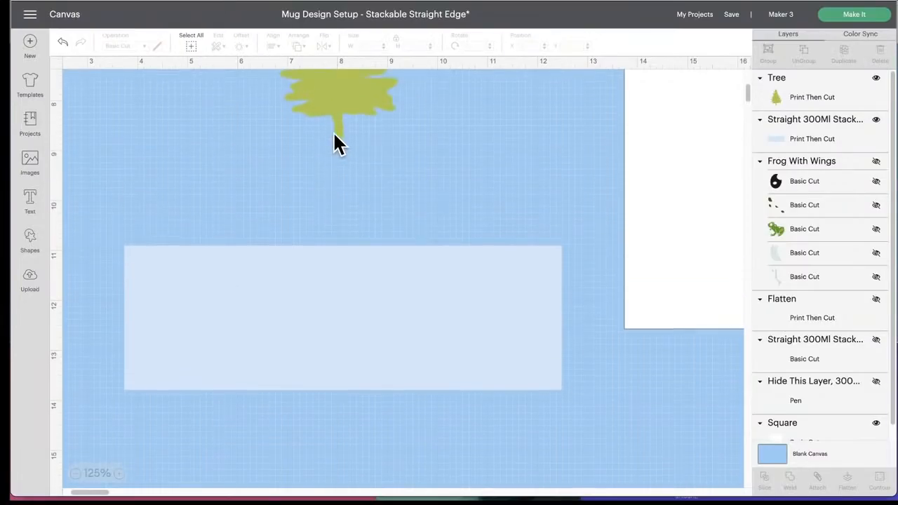
left_click_drag(345, 91, 425, 343)
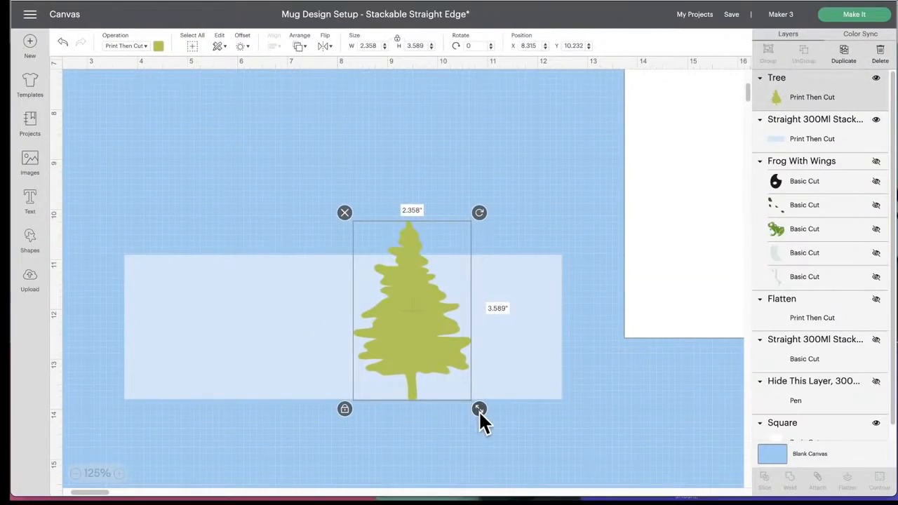
left_click_drag(480, 409, 432, 339)
left_click_drag(387, 271, 462, 319)
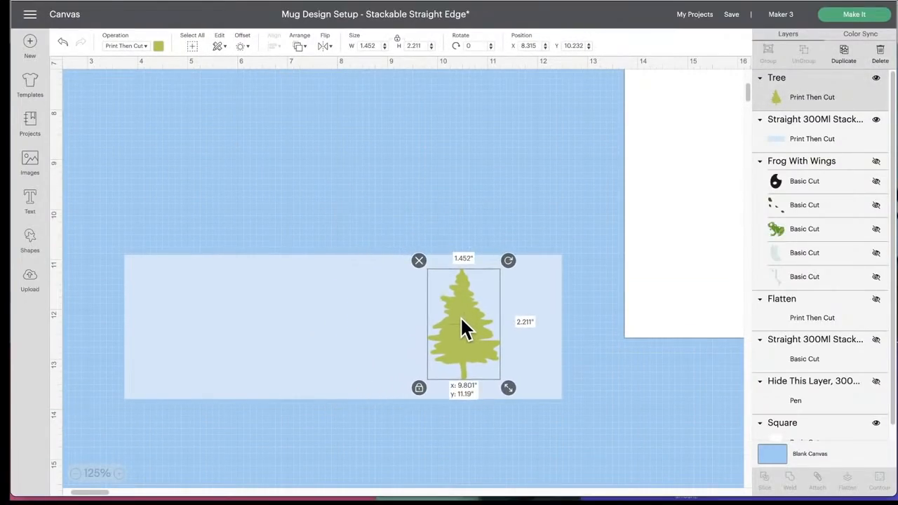
- Duplicate the tree twice and make one copy a horizontally flipped tree of about 1.029 by 1.566 inches at X 9.329, Y 11.94
left_click(844, 55)
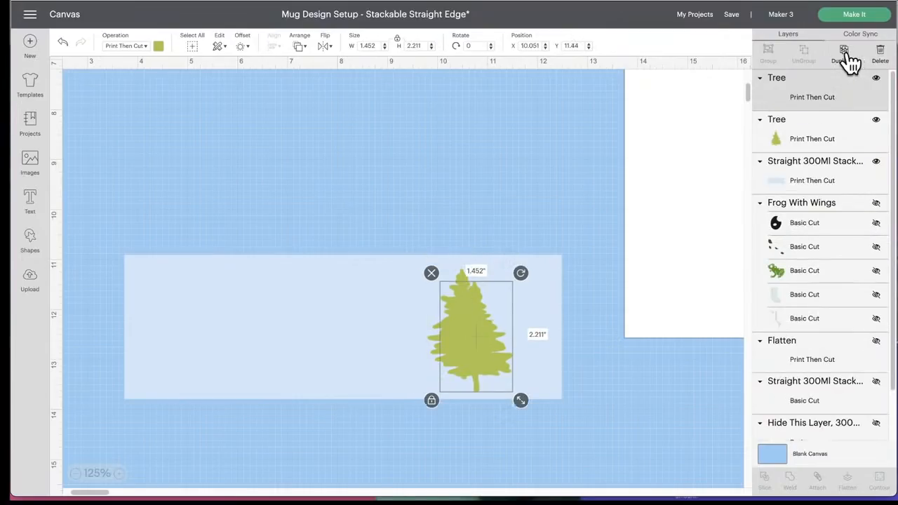
left_click_drag(473, 345, 335, 332)
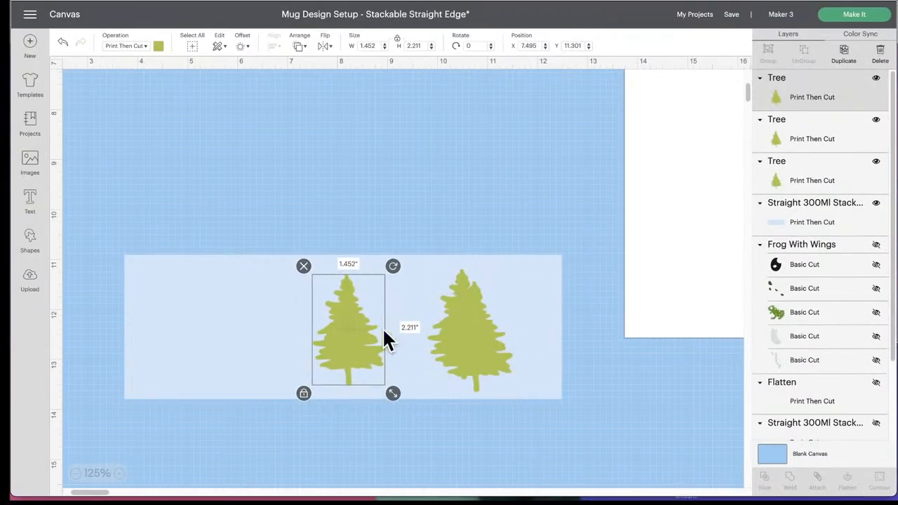
left_click(325, 46)
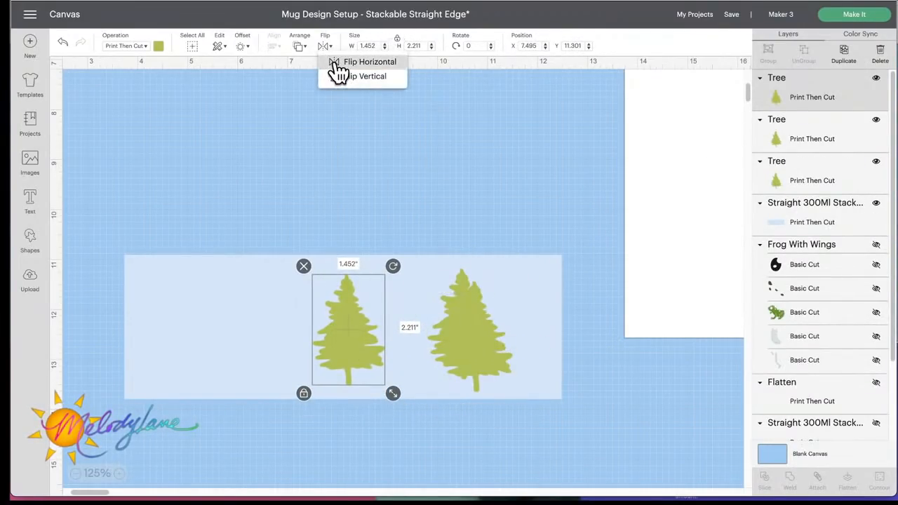
left_click(335, 63)
left_click_drag(391, 390, 435, 353)
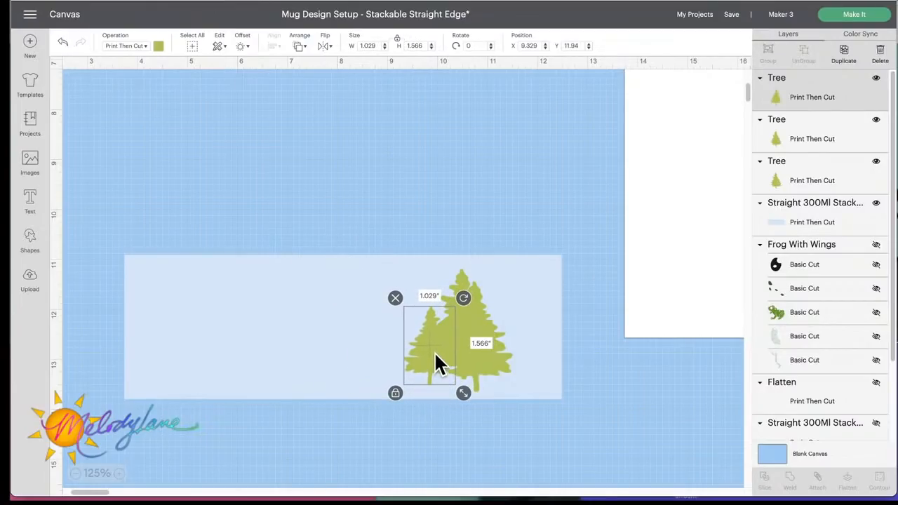
- Recolor the small flipped tree to a darker olive green with the advanced color settings
left_click(158, 46)
left_click(188, 202)
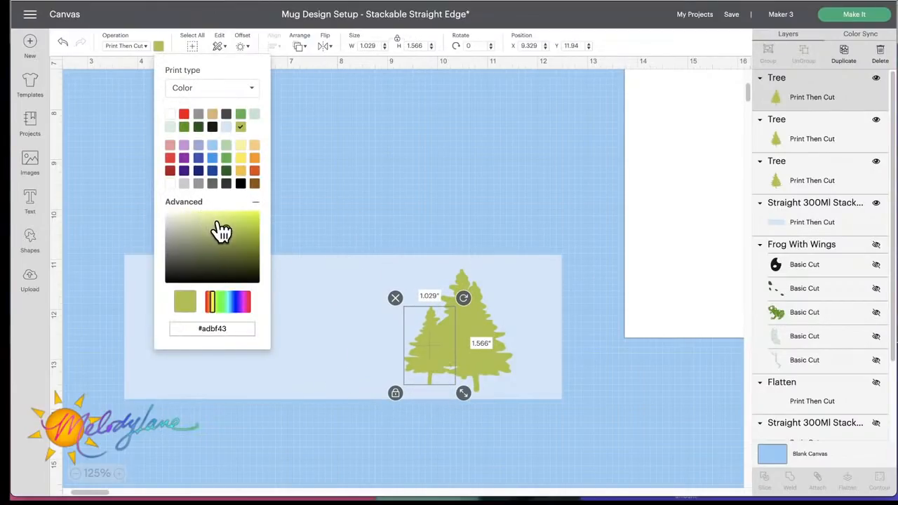
left_click(216, 231)
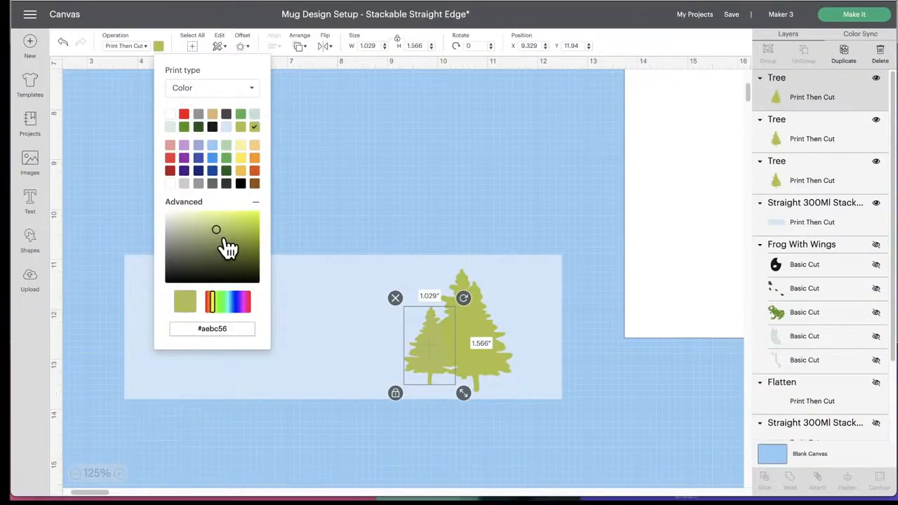
left_click(225, 238)
- Move the original large tree to about X 8.301, Y 11.44 and place the small dark tree between the two large ones
left_click_drag(469, 281, 387, 289)
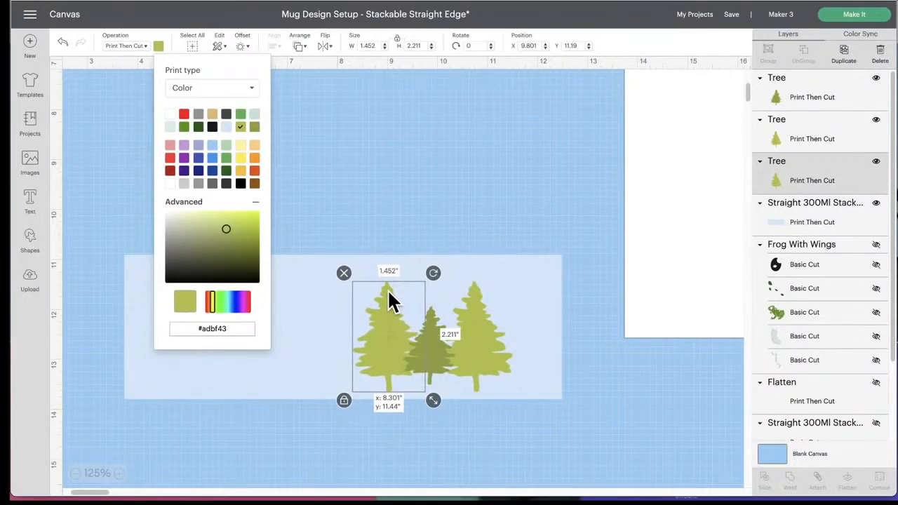
left_click(429, 334)
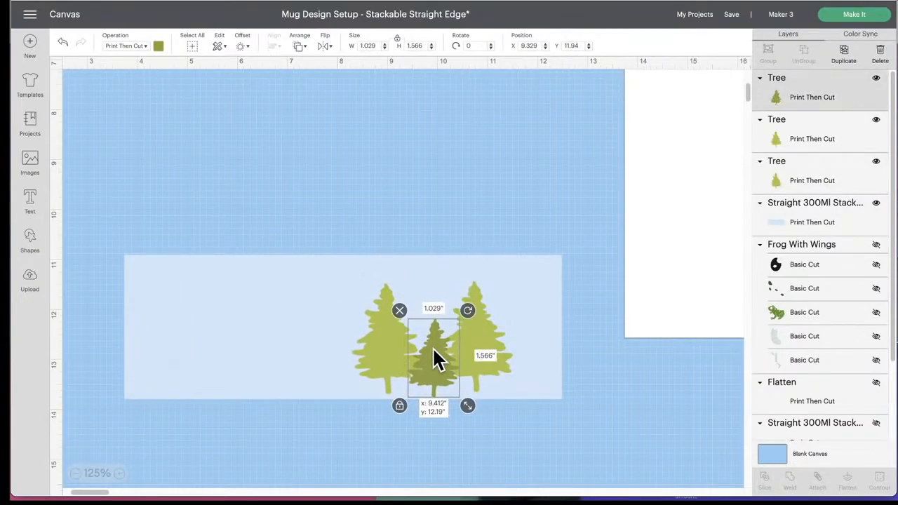
left_click_drag(433, 347, 401, 329)
- Send the left light tree, at about X 8.481, Y 11.565, to the front and shift the rightmost tree to about X 10.12, Y 11.523
left_click(393, 323)
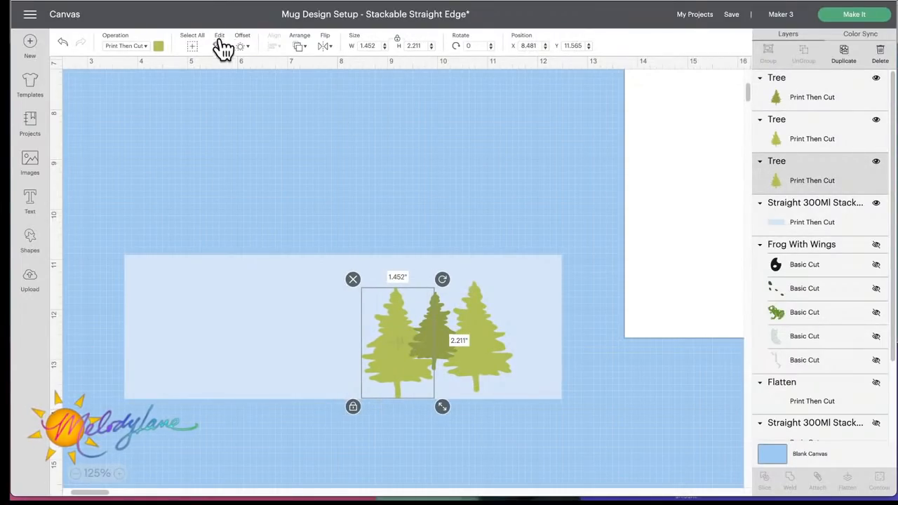
left_click(300, 48)
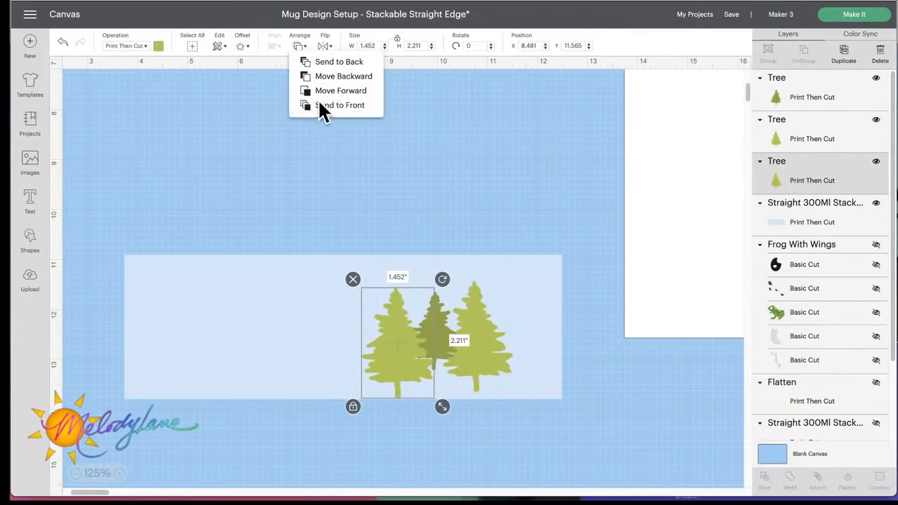
left_click(319, 104)
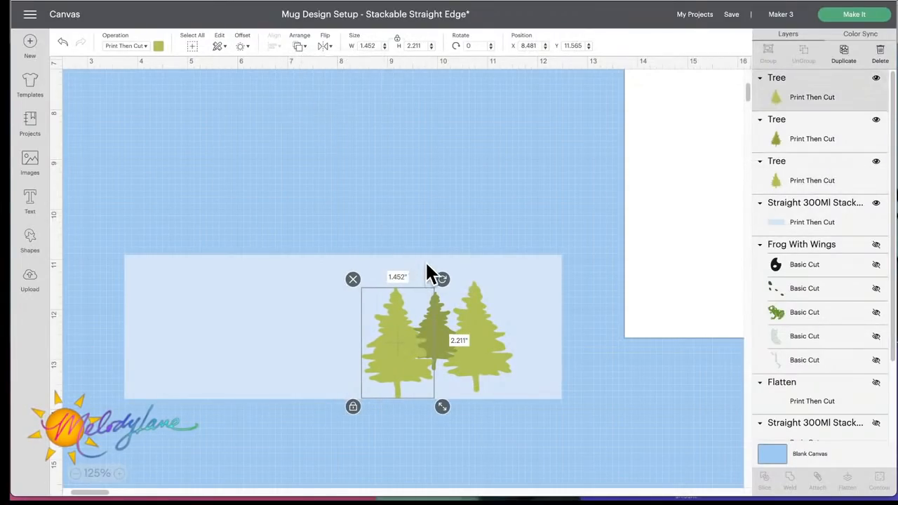
left_click(505, 357)
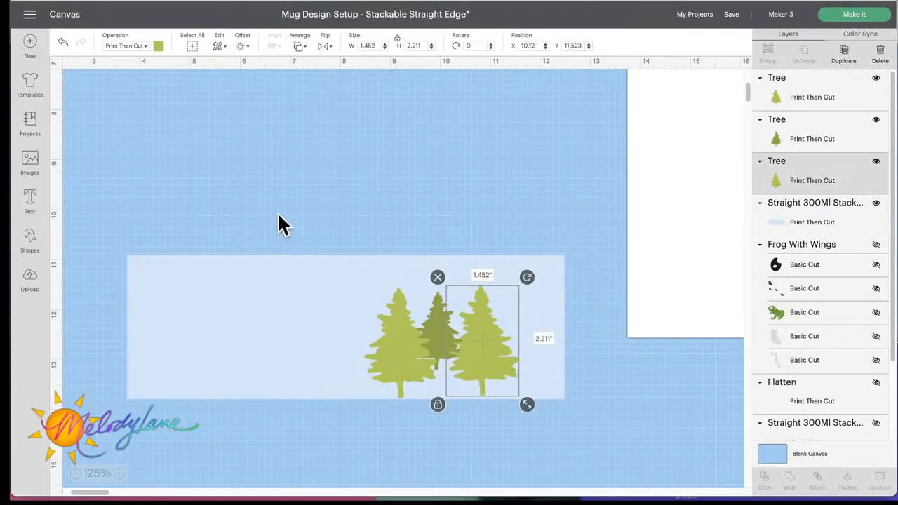
- Search the image library for "tree" and select the uploaded realistic leafy tree
left_click(30, 167)
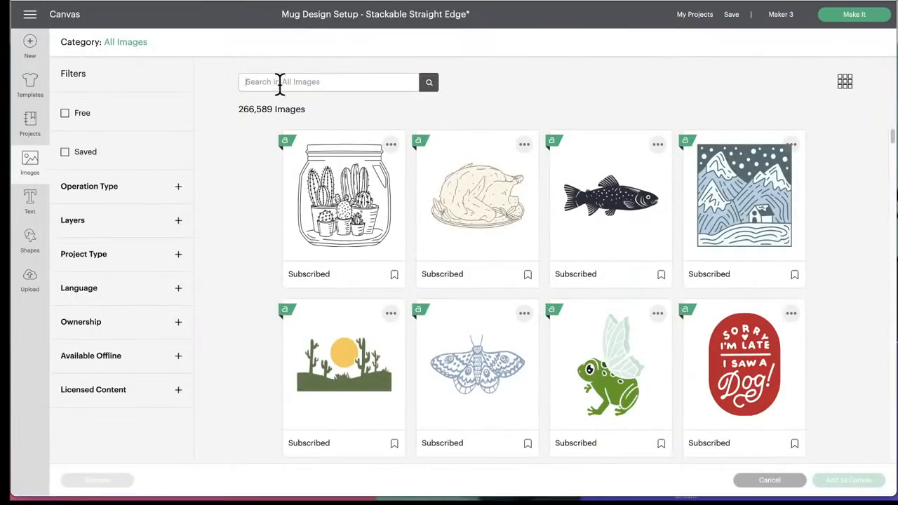
type("tree")
key("Return")
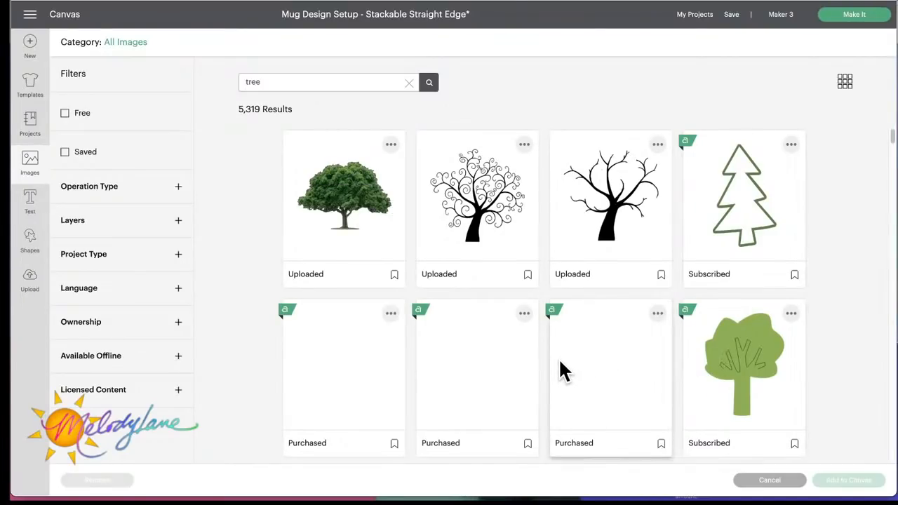
scroll(559, 362, "down", 1)
left_click(343, 165)
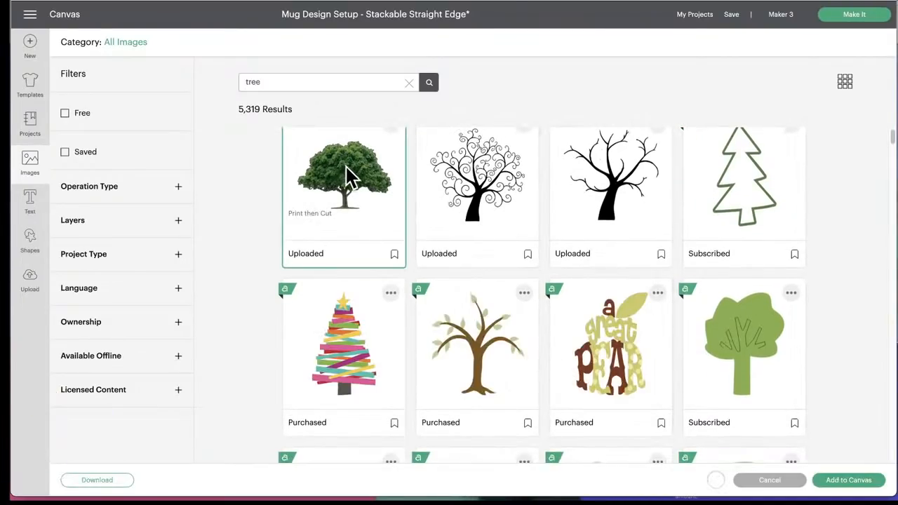
left_click(354, 186)
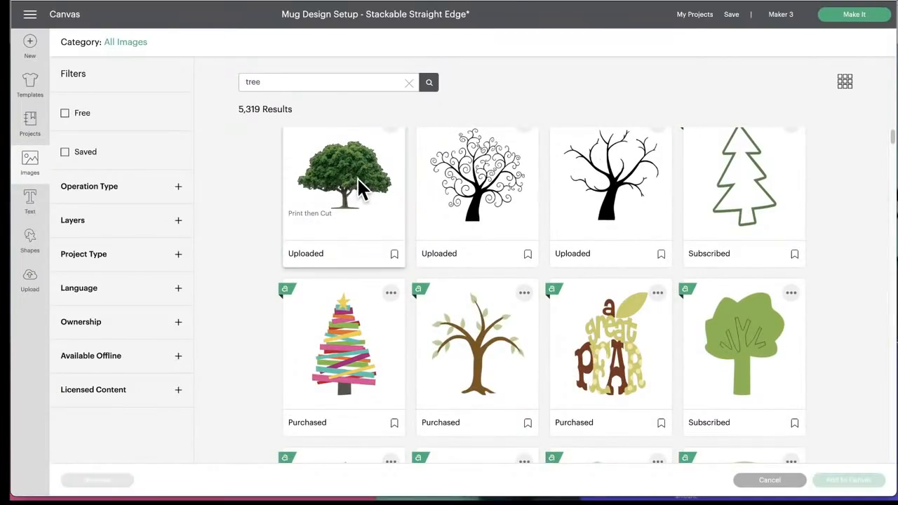
left_click(344, 190)
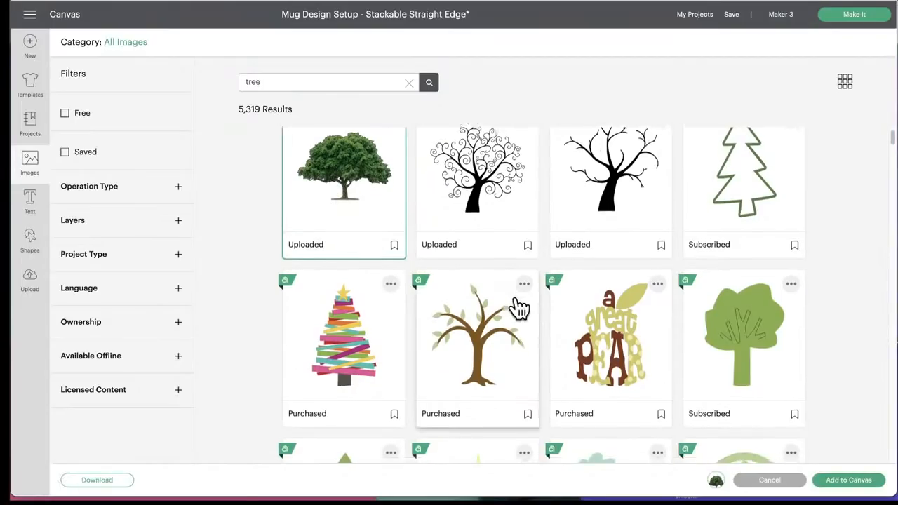
- Browse further down the tree images and try to add the selected leafy tree to the canvas
scroll(519, 309, "down", 7)
scroll(519, 309, "down", 10)
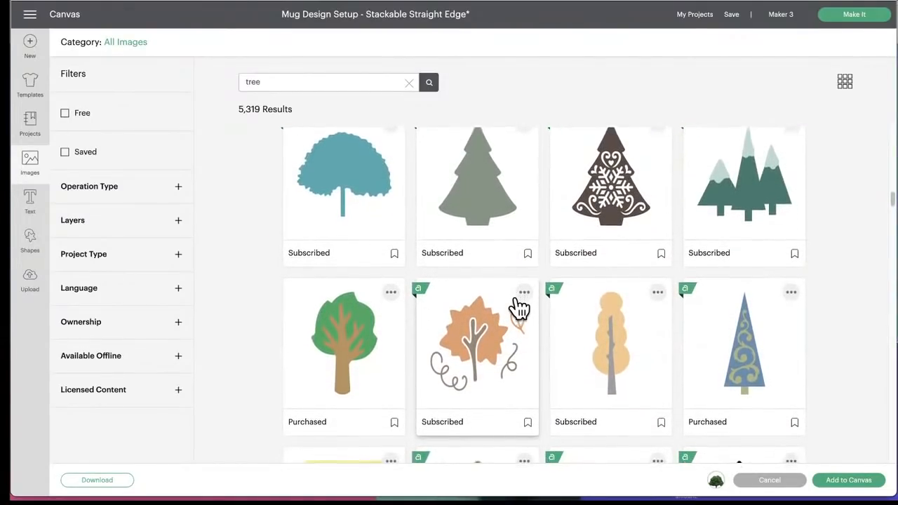
scroll(519, 309, "down", 5)
scroll(516, 306, "down", 5)
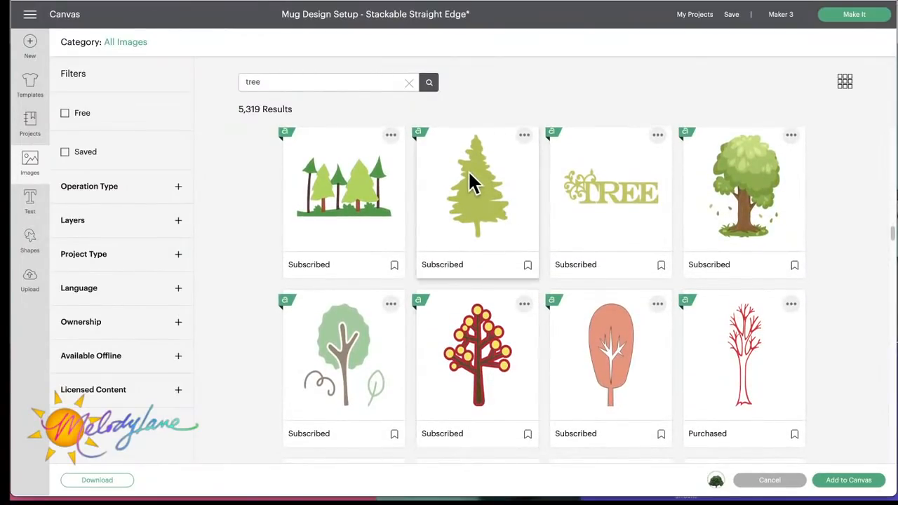
scroll(471, 223, "down", 4)
scroll(472, 223, "down", 3)
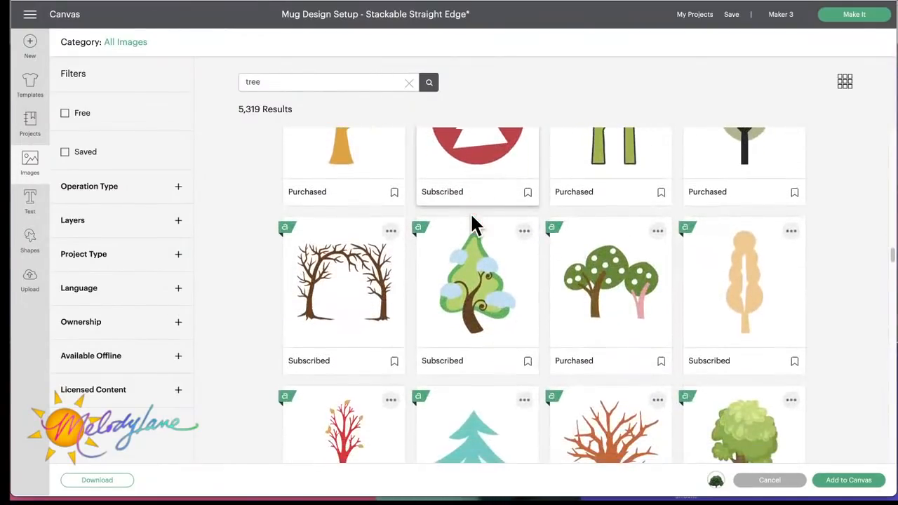
left_click(858, 482)
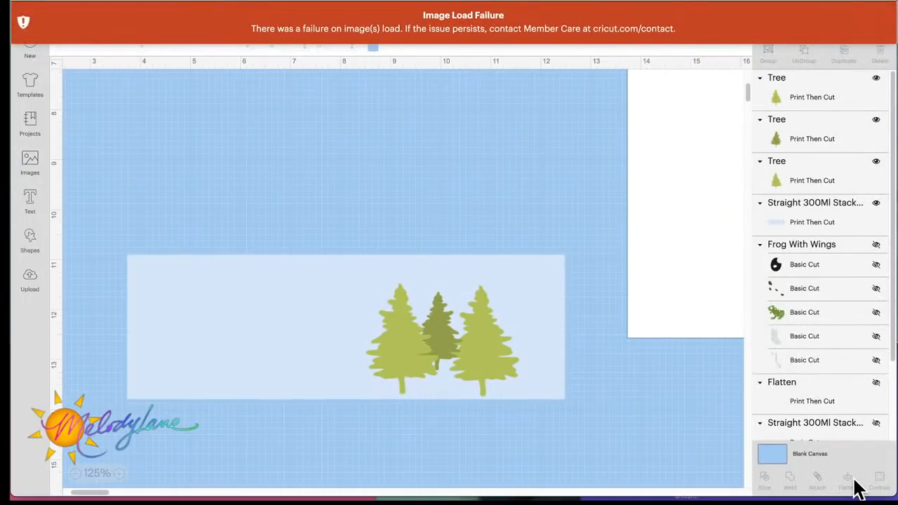
left_click(392, 26)
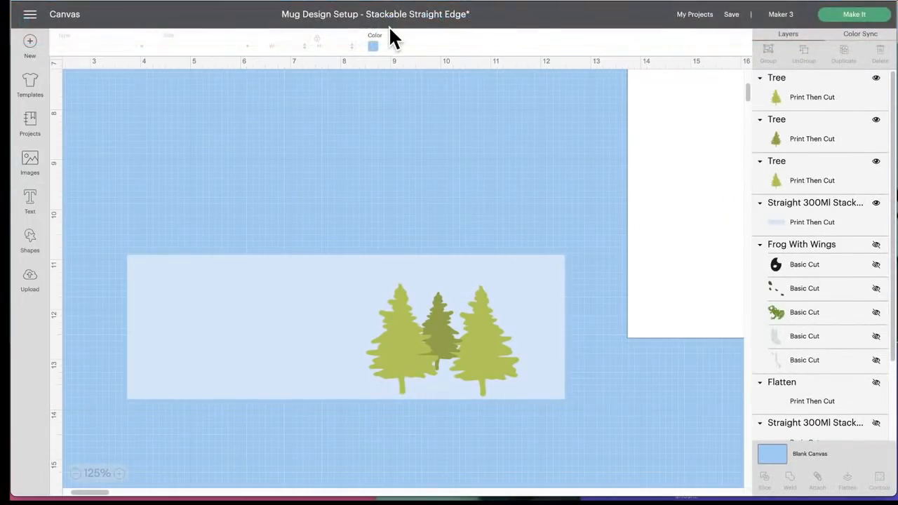
- Duplicate the left light tree twice and place the copies on the empty left half of the rectangle
left_click(402, 344)
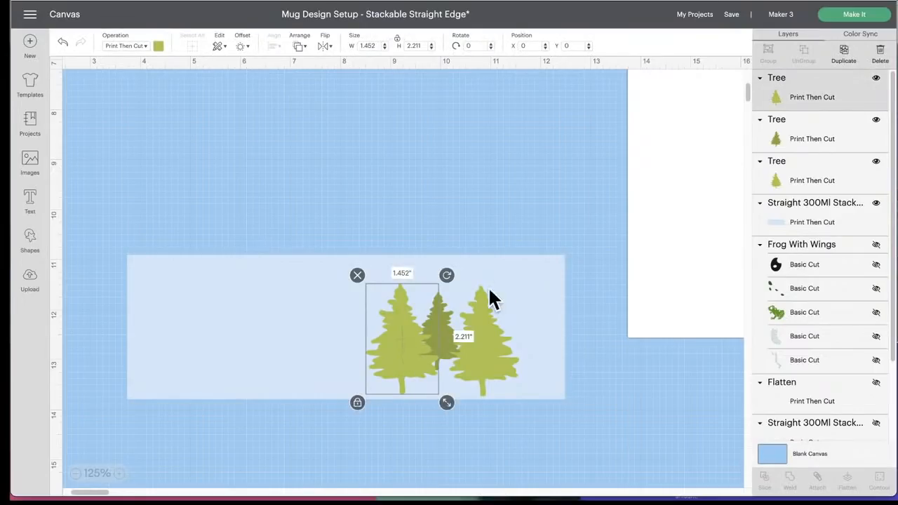
left_click(839, 56)
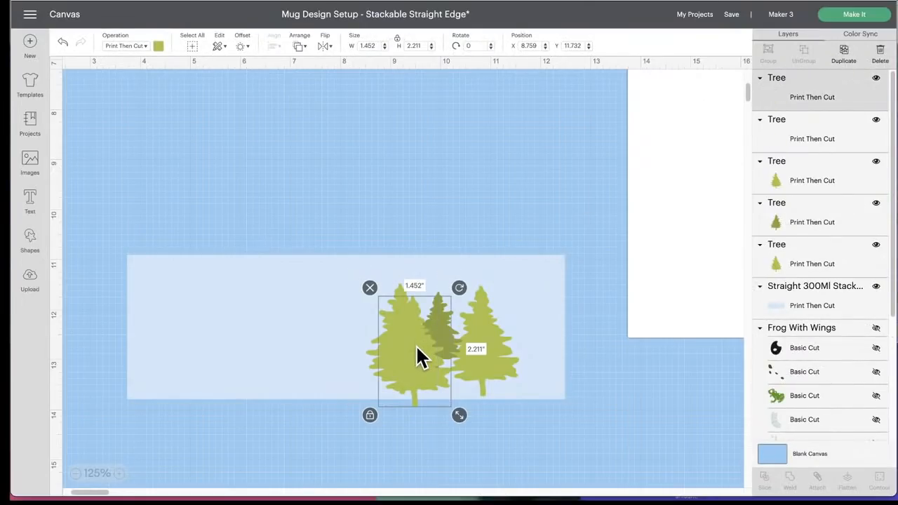
left_click_drag(416, 357, 218, 332)
left_click_drag(393, 342, 415, 341)
- Recolor the new tree at X 6.579, Y 11.329 with the dark olive green swatch
left_click(296, 328)
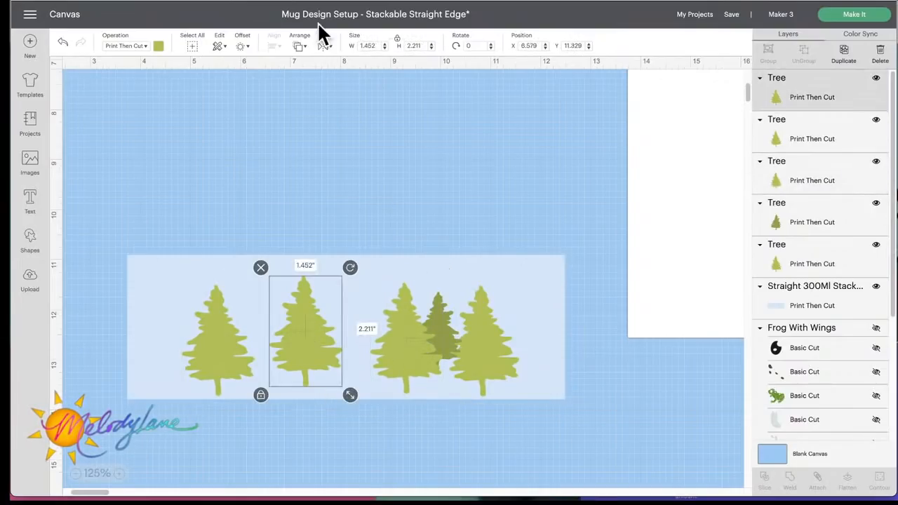
left_click(159, 47)
left_click(253, 127)
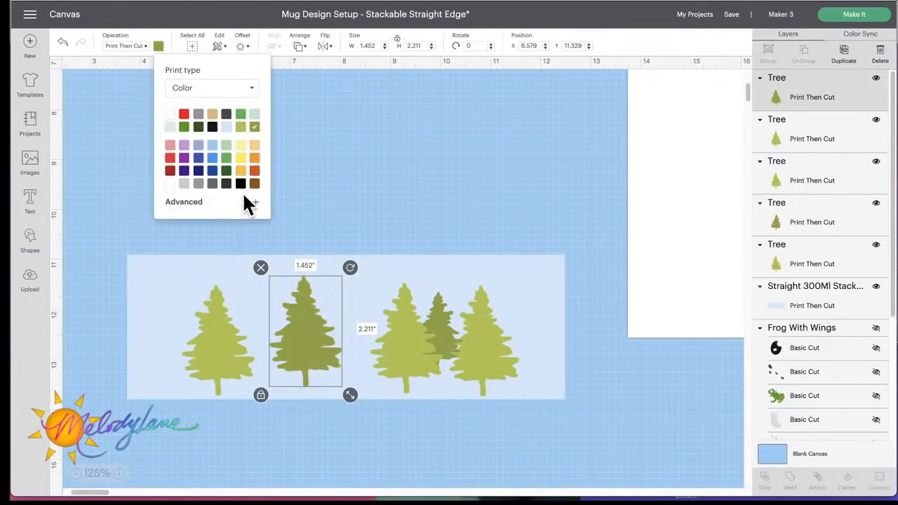
- Flip the leftmost light green tree horizontally
left_click(230, 329)
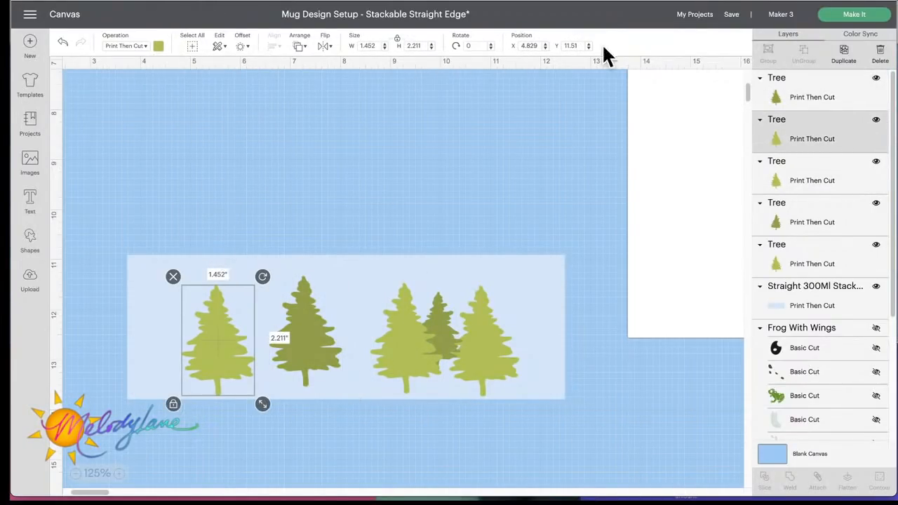
left_click(324, 46)
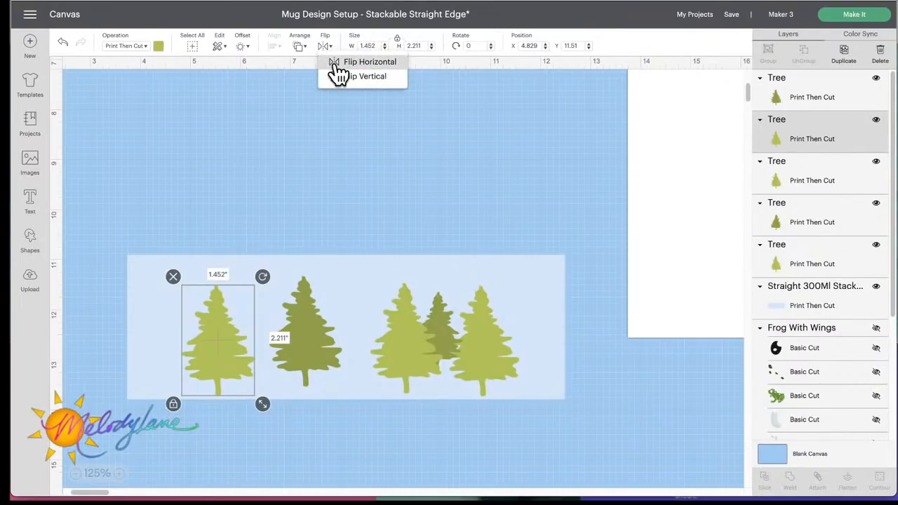
left_click(337, 61)
- Duplicate the flipped tree twice, shrinking one copy to about 0.863 by 1.314 inches at the far left and placing the other at about X 5.662, Y 11.621
left_click(844, 62)
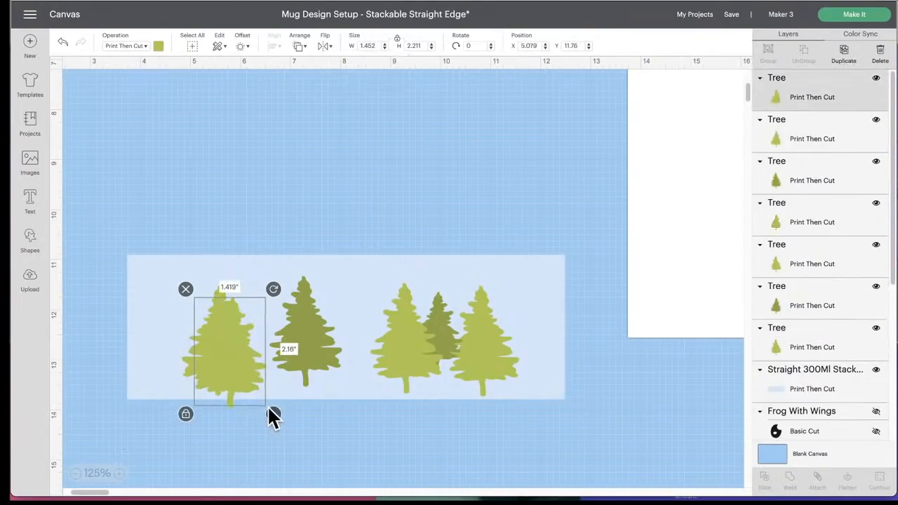
left_click_drag(273, 415, 243, 372)
left_click_drag(220, 343, 163, 359)
left_click_drag(226, 366, 256, 369)
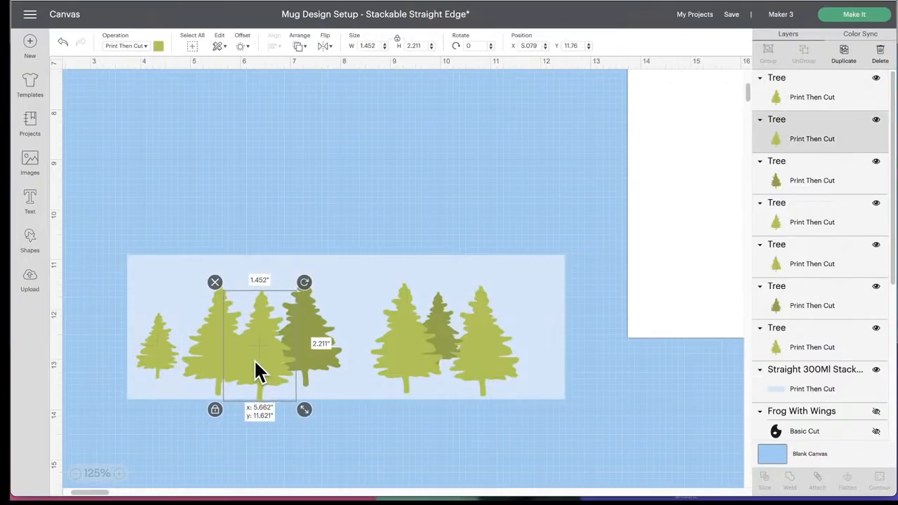
- Recolor the leftmost large tree with the dark olive green swatch
left_click(207, 335)
left_click(158, 46)
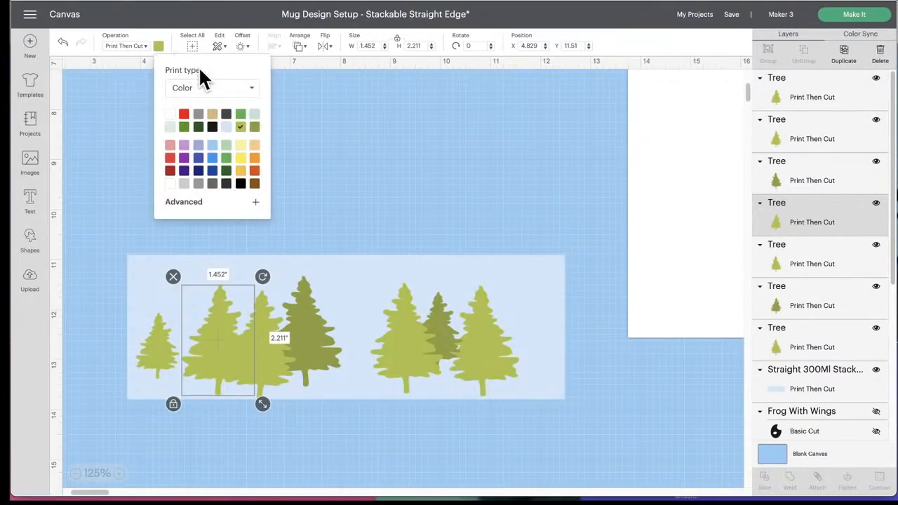
left_click(254, 126)
- Nudge the light tree between the dark ones to about X 5.648, Y 11.607 and move the smallest tree to X 7.44, Y 12.273
left_click(273, 361)
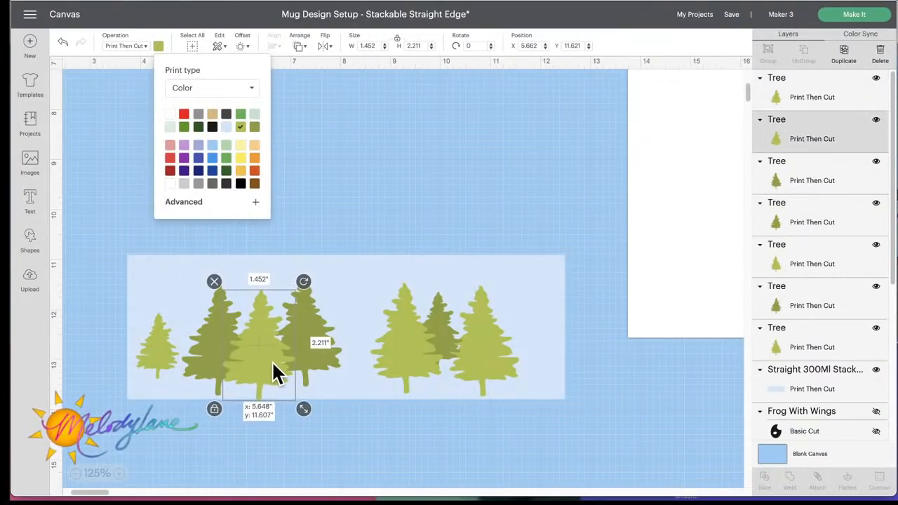
left_click(309, 354)
left_click_drag(159, 351, 334, 359)
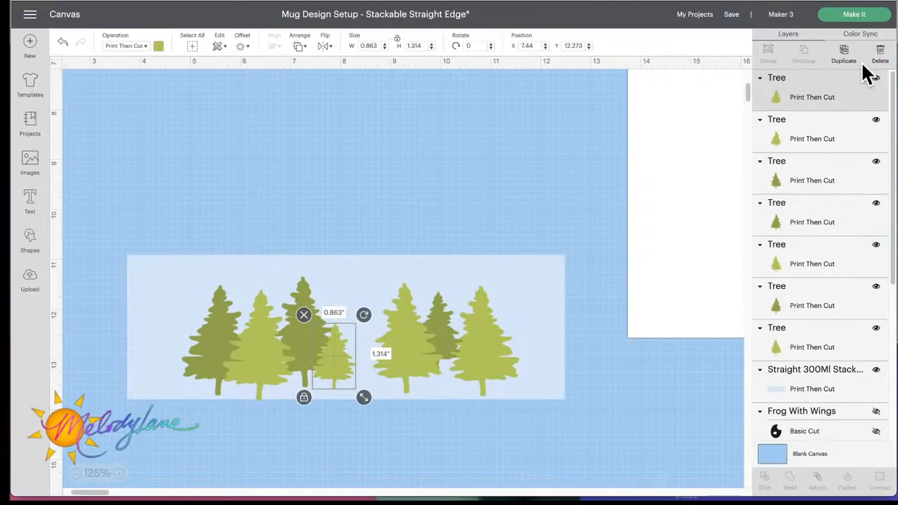
- Add a dark olive copy of the smallest tree, enlarged to about 1.163 by 1.77 inches, at about X 8.051, Y 11.787
left_click(844, 52)
left_click(159, 45)
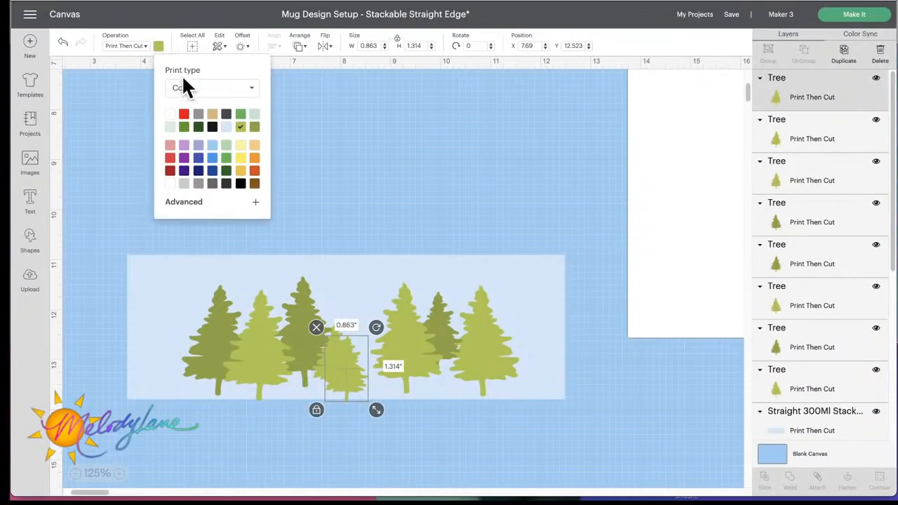
left_click(254, 126)
left_click_drag(354, 377, 372, 341)
left_click_drag(394, 372, 395, 392)
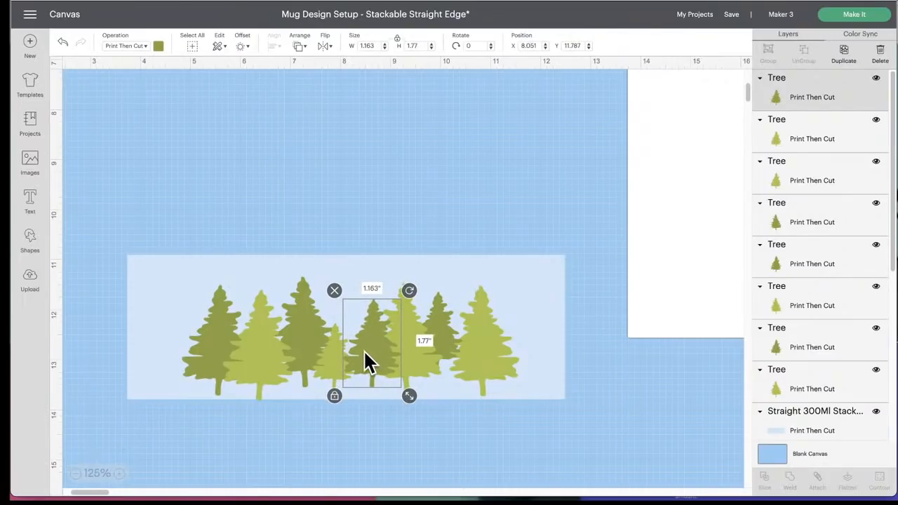
- Nudge the newest dark tree slightly down and left, and move the pale blue rectangle to about X 3.833, Y 11.001
left_click_drag(364, 350, 358, 359)
left_click(344, 210)
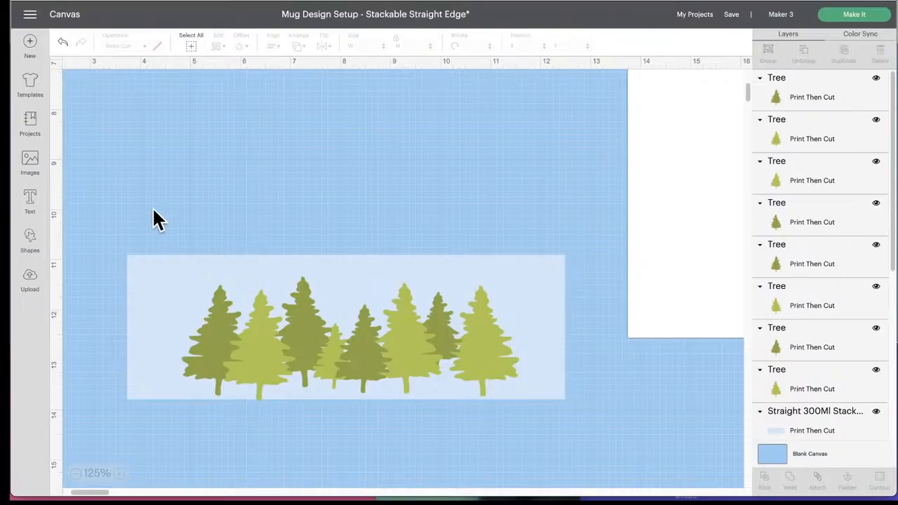
left_click_drag(153, 280, 158, 281)
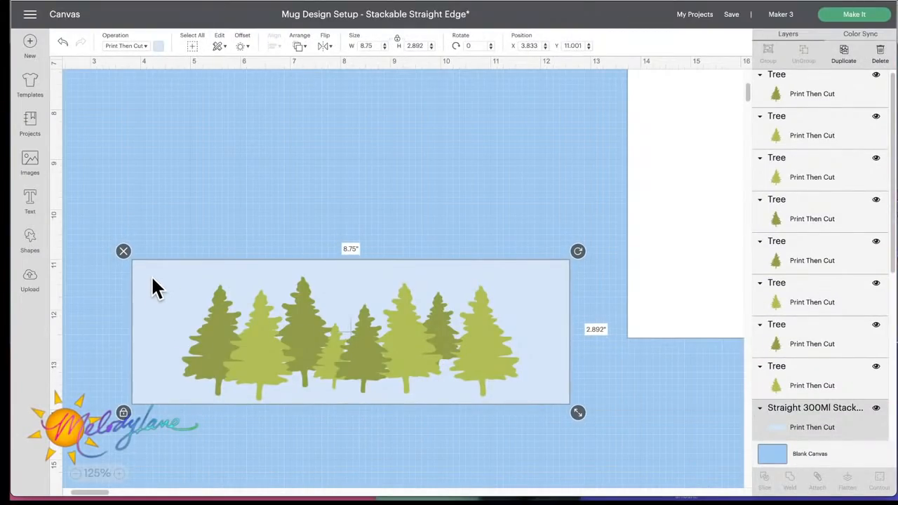
left_click(161, 203)
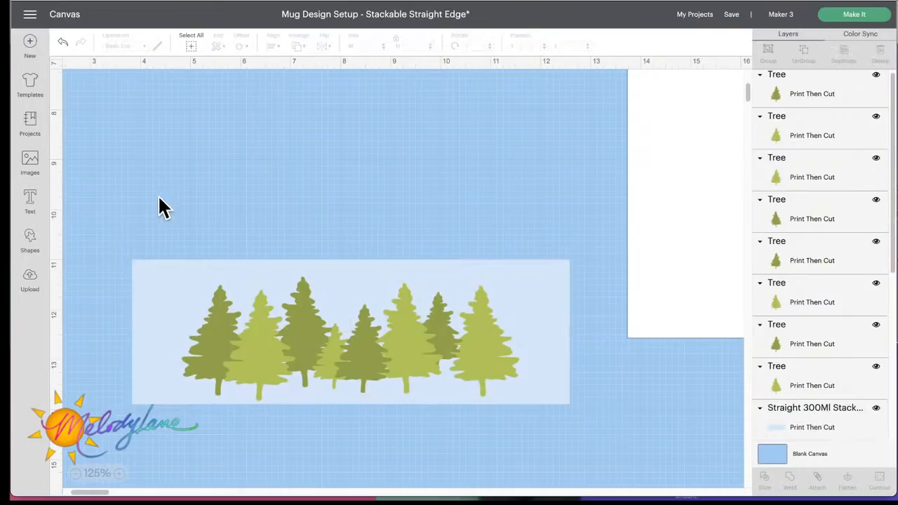
- Flatten all the trees with the pale blue rectangle into one image and move it to about X 4.528, Y 12.556
left_click_drag(117, 206, 595, 447)
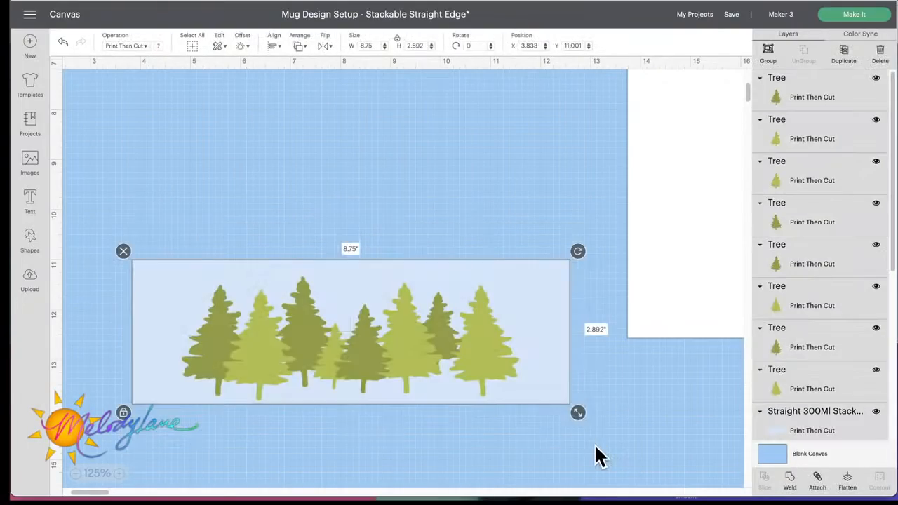
left_click(849, 481)
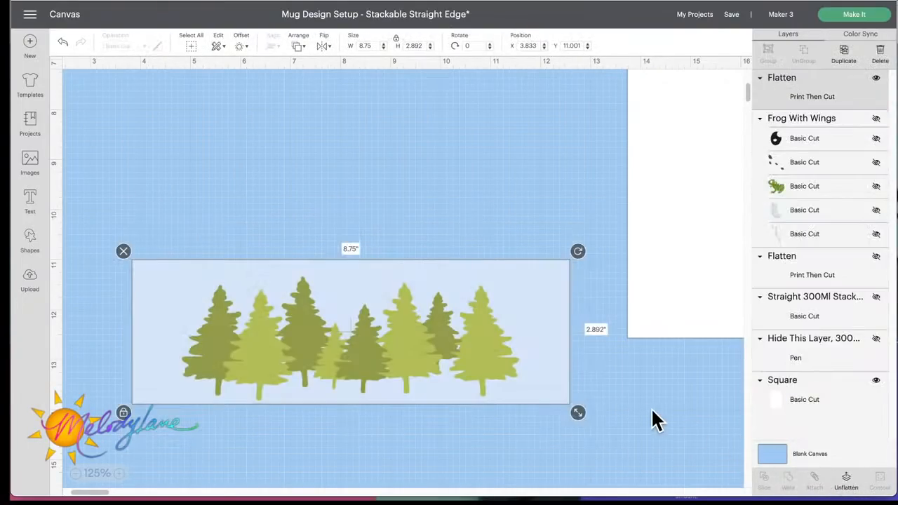
left_click_drag(477, 349, 453, 311)
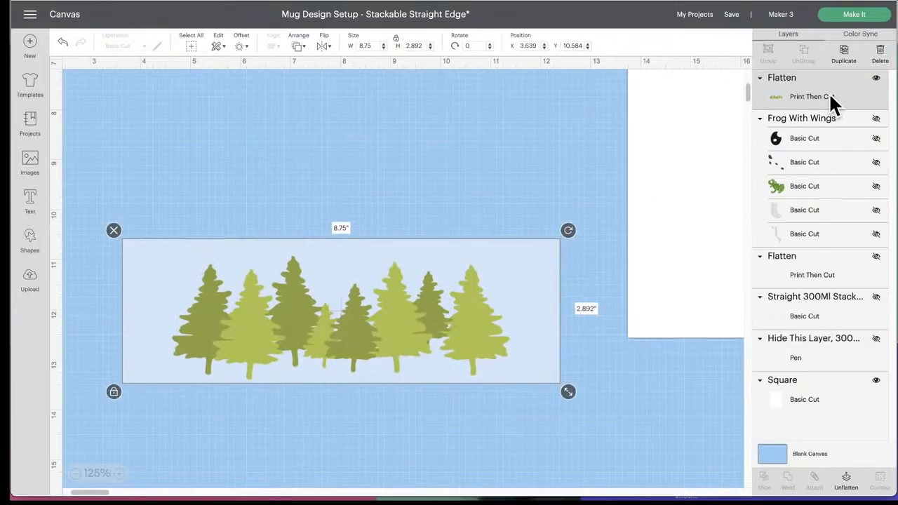
left_click_drag(434, 275, 477, 374)
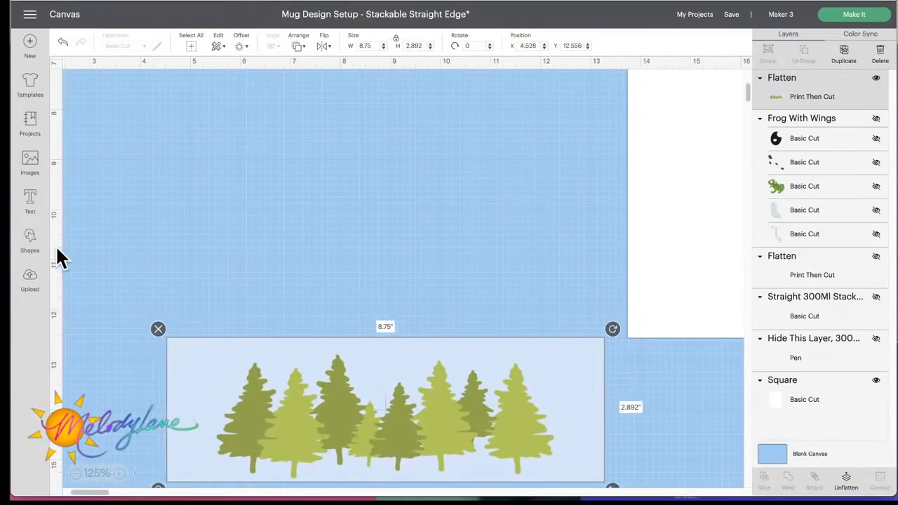
- Browse the image library by image sets and open the Precious Nativity set
left_click(36, 163)
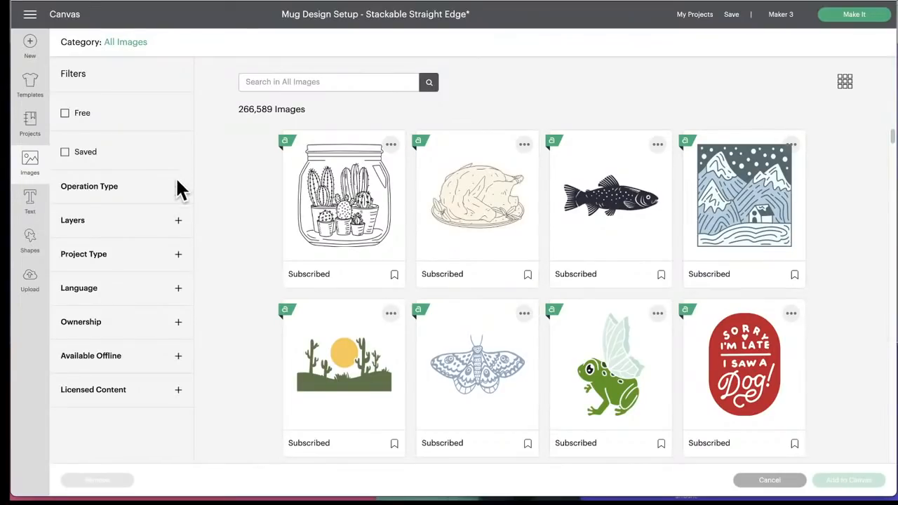
left_click(256, 81)
left_click(124, 43)
left_click(139, 220)
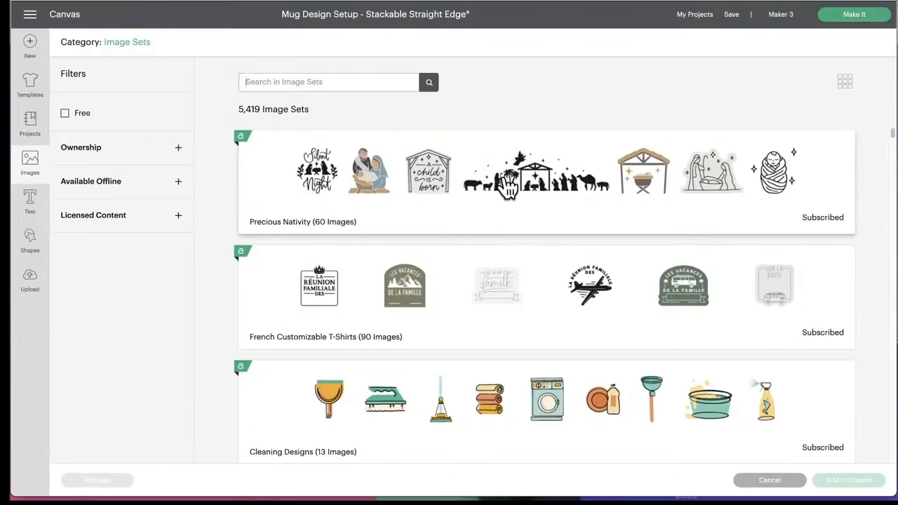
left_click(531, 184)
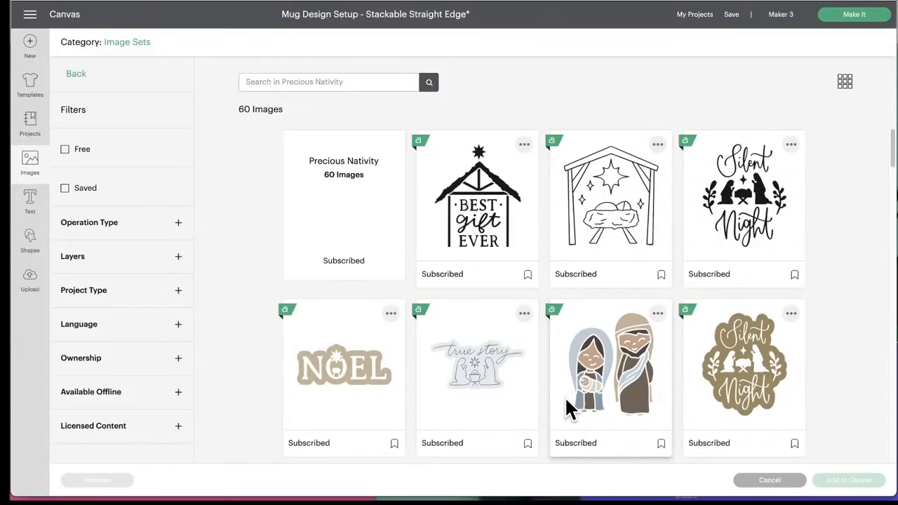
- Add the black True Story and long nativity scene images to the canvas, and move the flattened forest to about X 9.889, Y 13.584
scroll(569, 398, "down", 2)
scroll(564, 397, "down", 1)
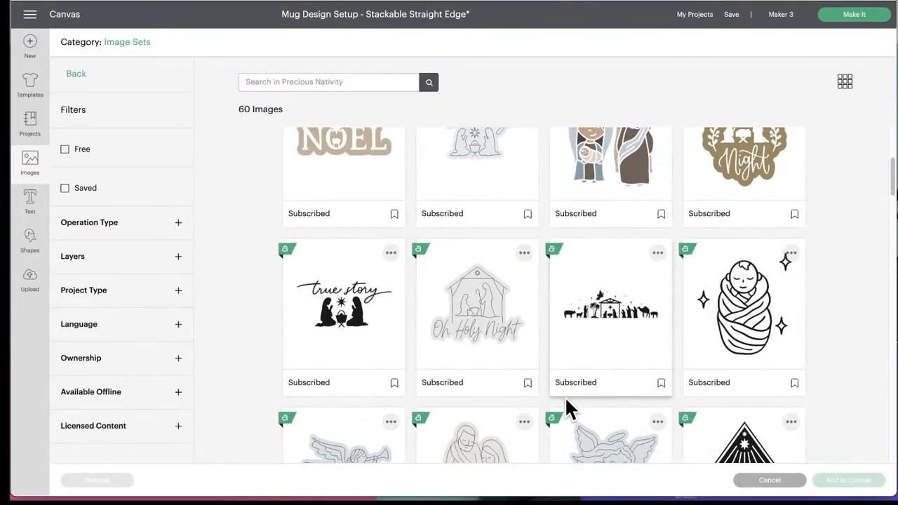
scroll(564, 396, "down", 2)
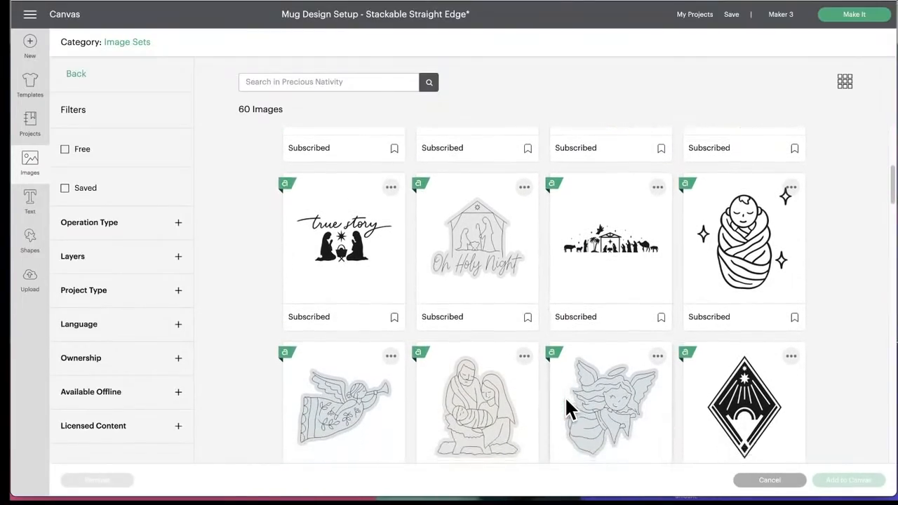
left_click(357, 241)
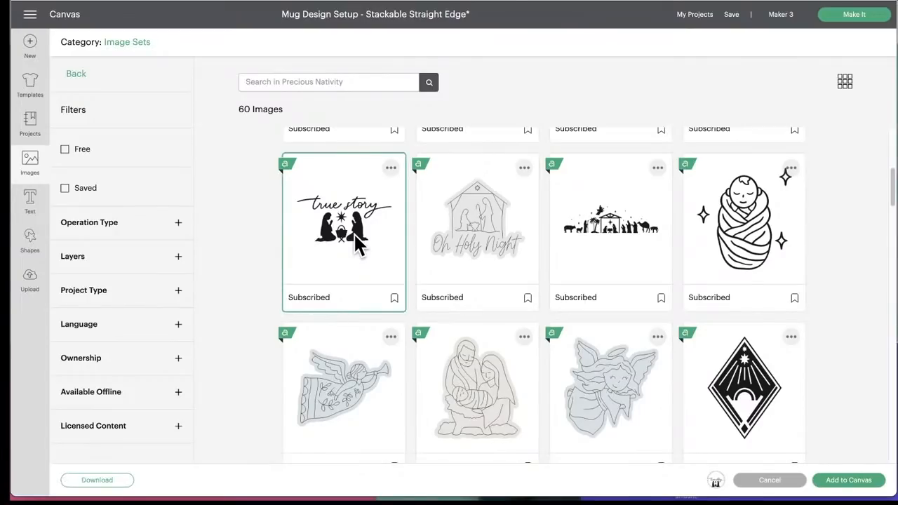
left_click(635, 234)
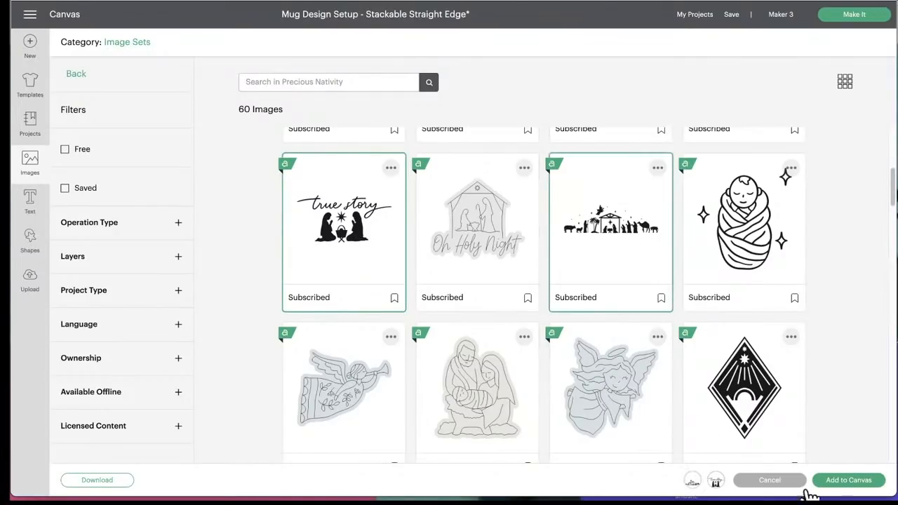
left_click(854, 487)
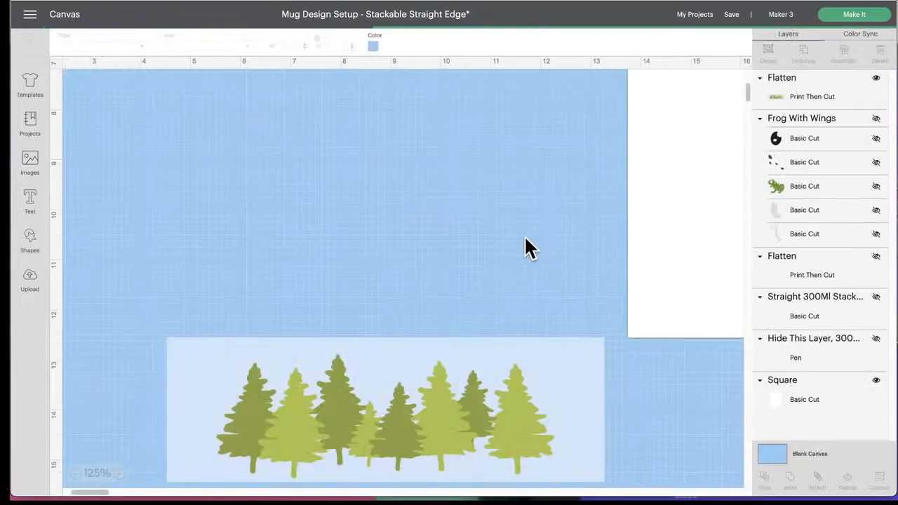
left_click_drag(340, 381, 600, 422)
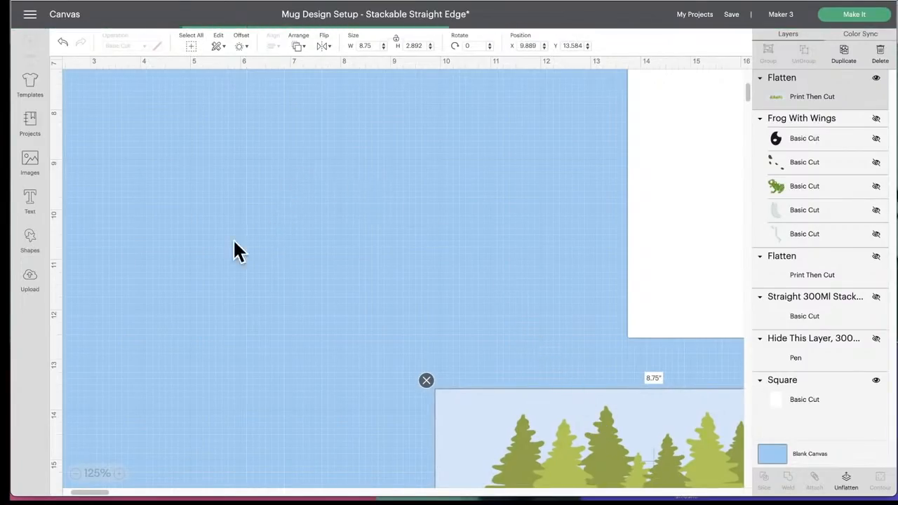
- Add a square at about X 5.303, Y 9.828 and resize it disproportionately to 5.5 inches wide by 8.5 inches high
left_click(29, 241)
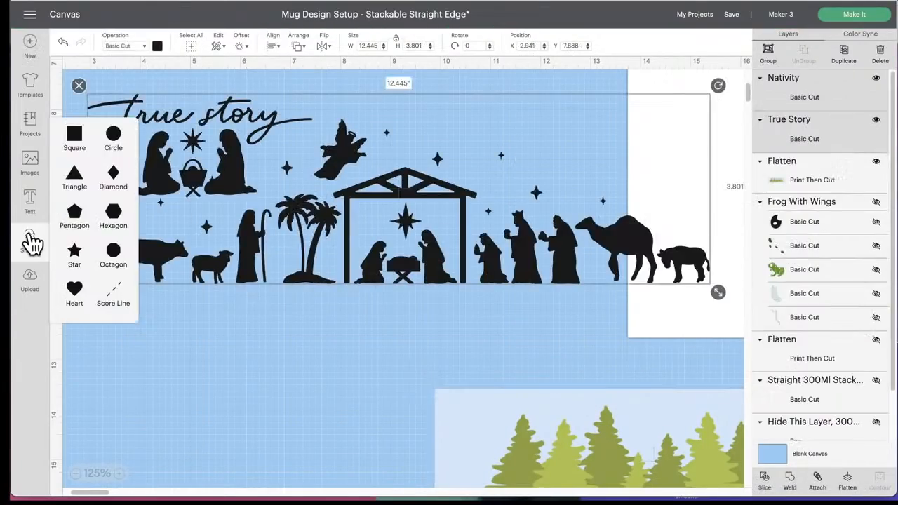
left_click(74, 137)
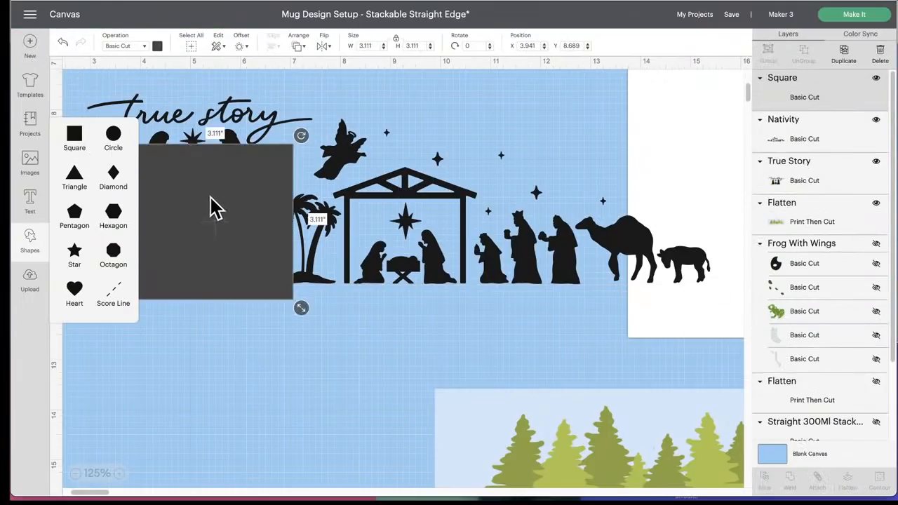
left_click_drag(210, 197, 295, 287)
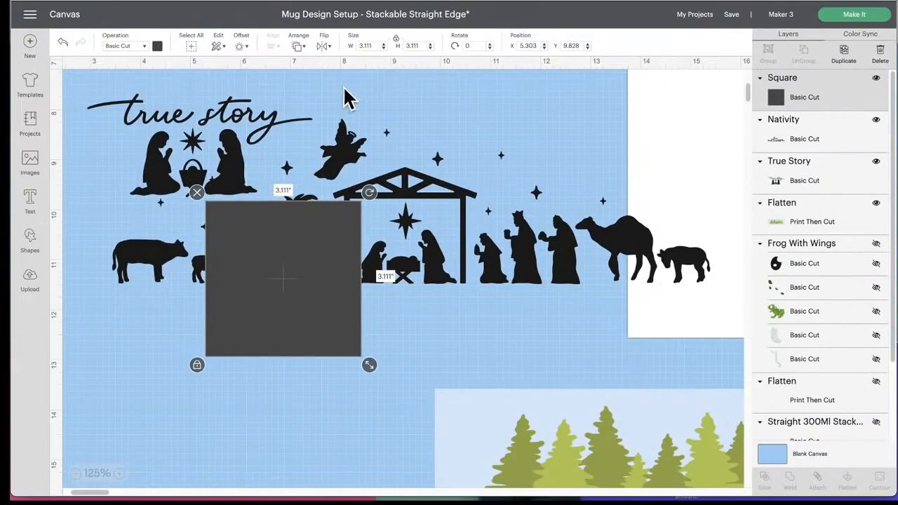
left_click(395, 39)
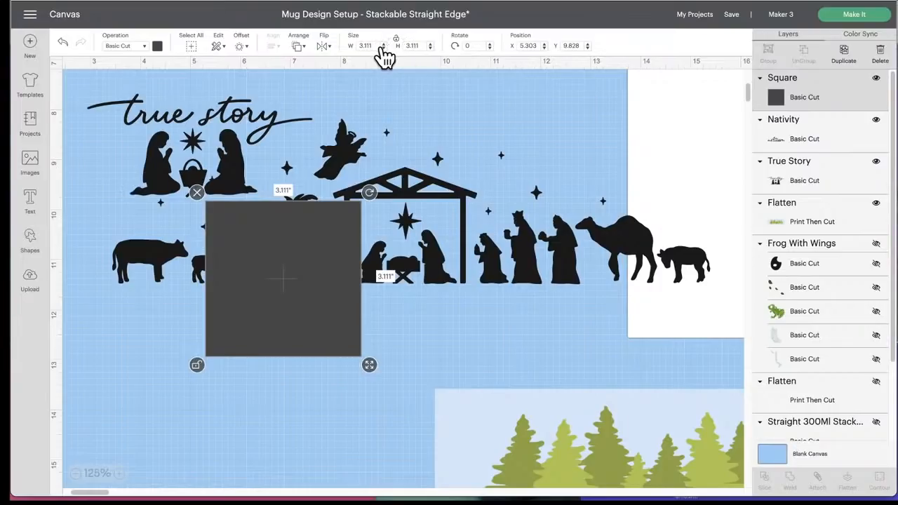
left_click(359, 47)
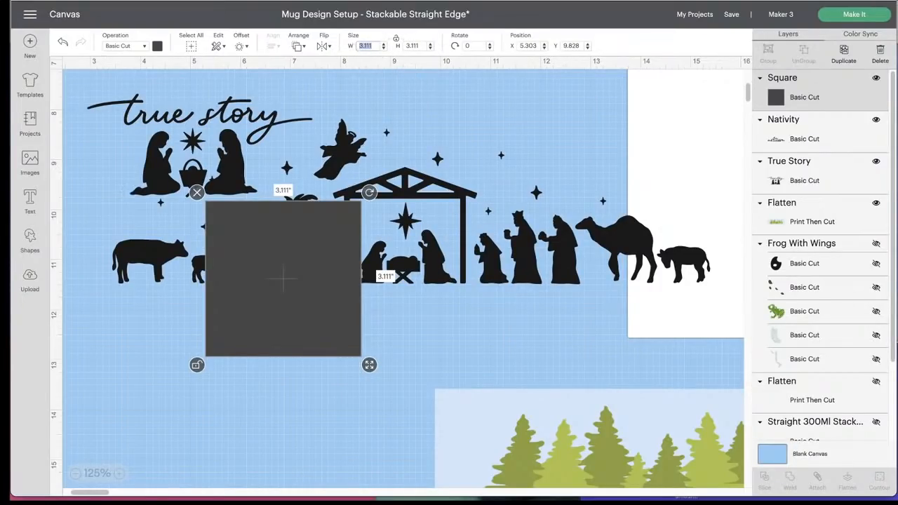
left_click(421, 46)
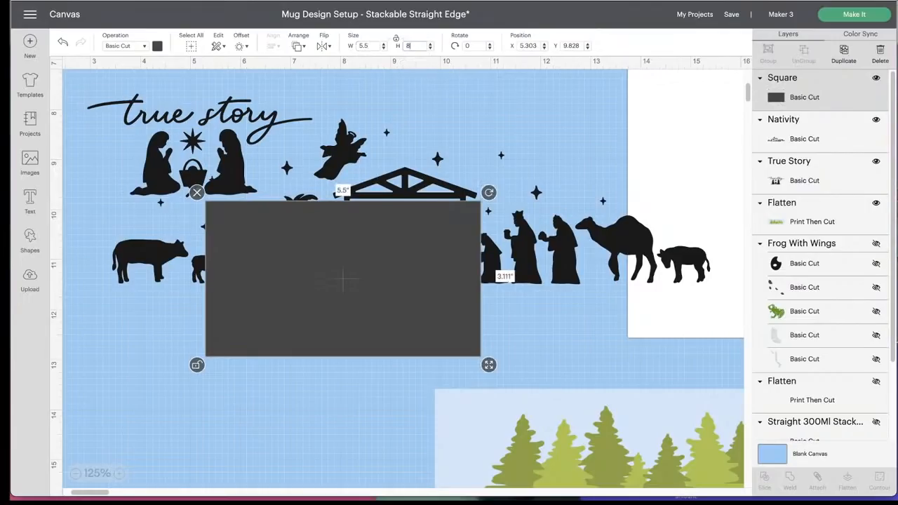
key("Return")
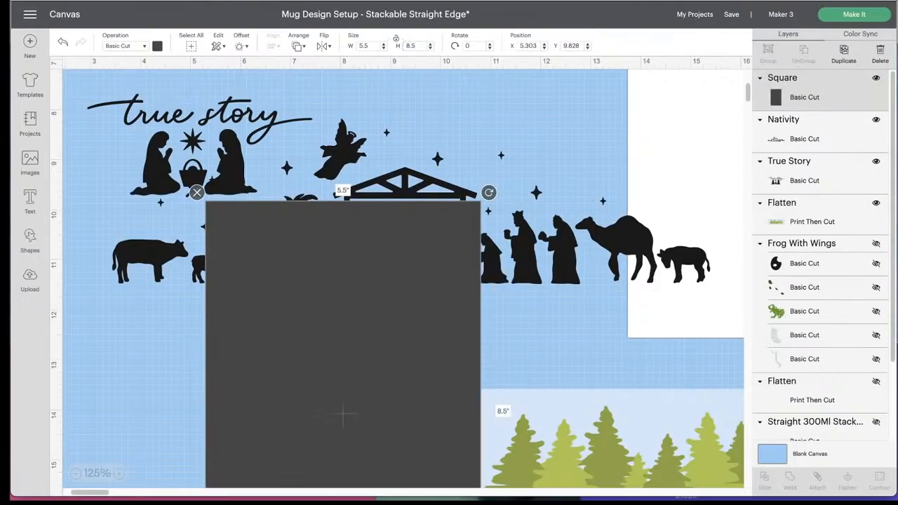
- Add a score line over the dark rectangle, rotate it 90 degrees and set its length to 5.5 inches
left_click(30, 242)
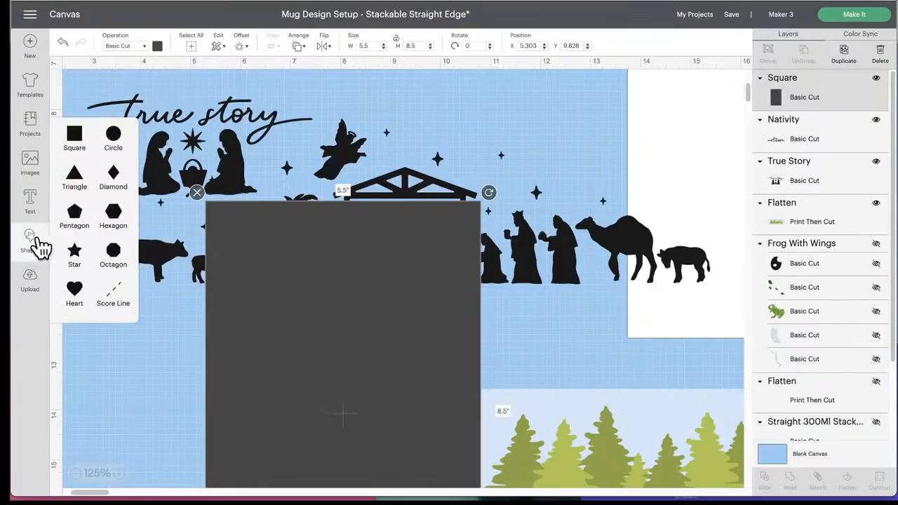
left_click(116, 293)
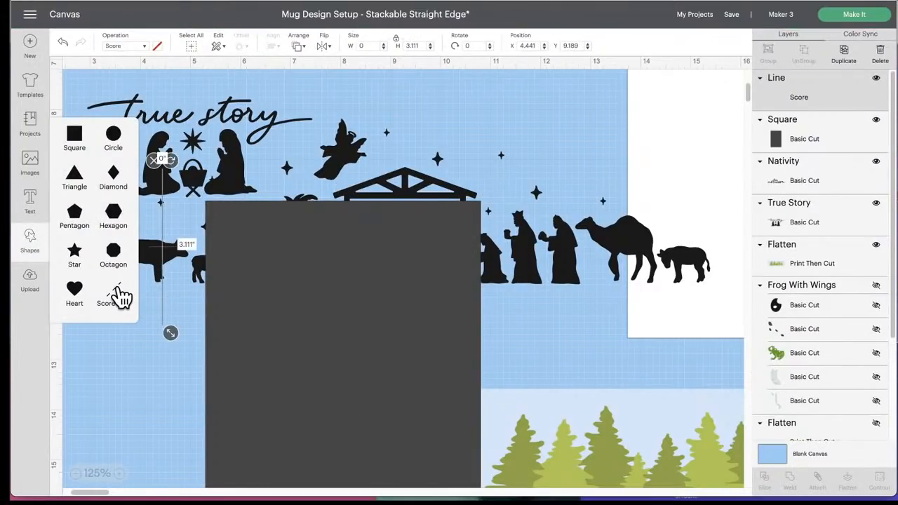
left_click_drag(165, 243, 166, 360)
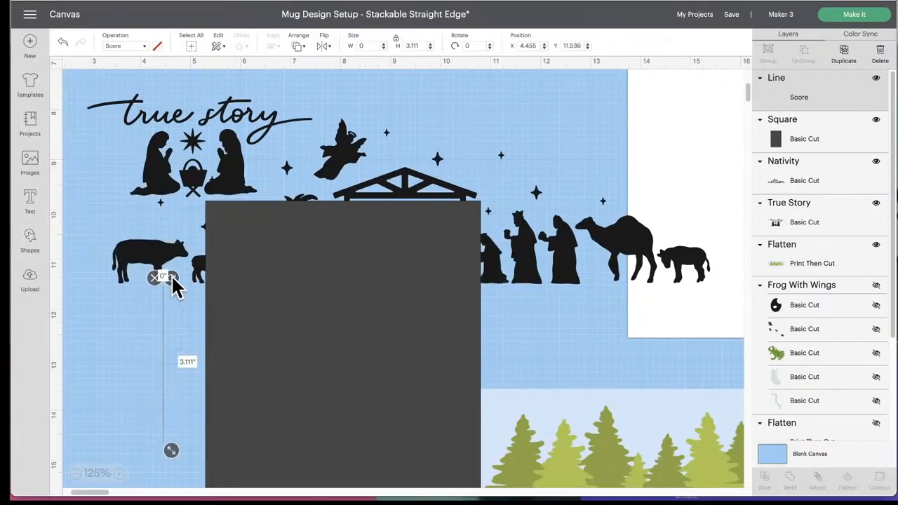
left_click_drag(171, 278, 201, 381)
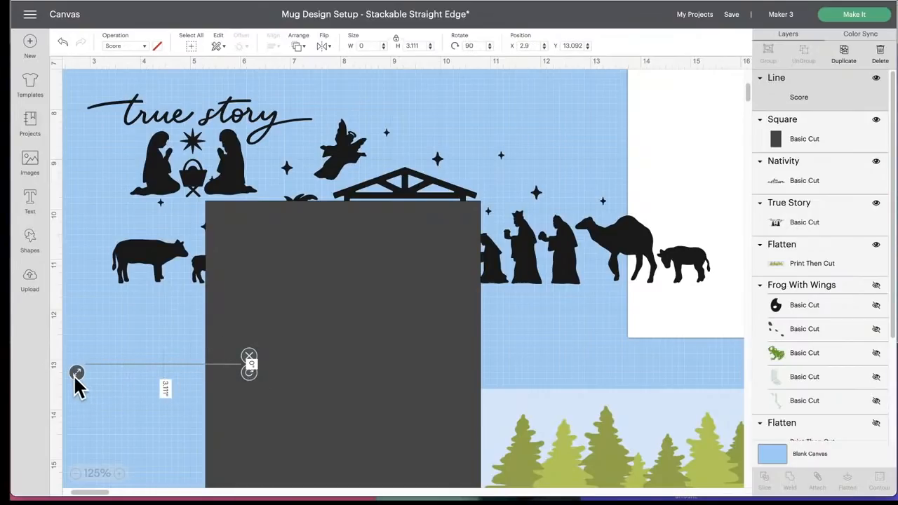
left_click_drag(75, 373, 21, 381)
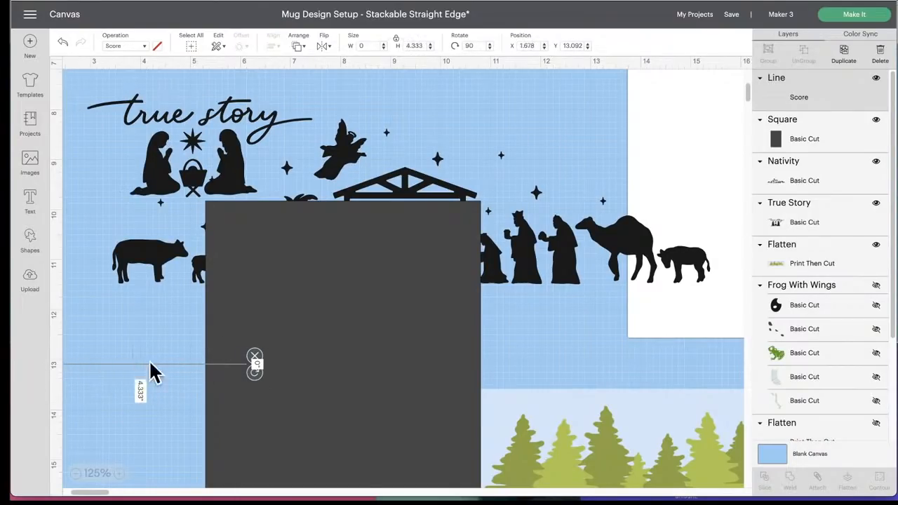
left_click_drag(149, 365, 360, 364)
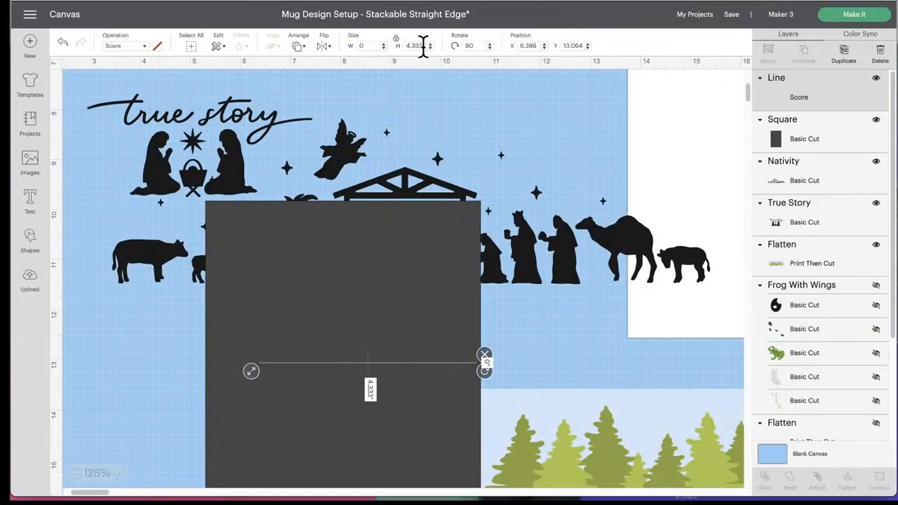
type("5.5")
key("Return")
- Center the score line and the dark rectangle on each other
left_click_drag(150, 348, 315, 432)
left_click(278, 51)
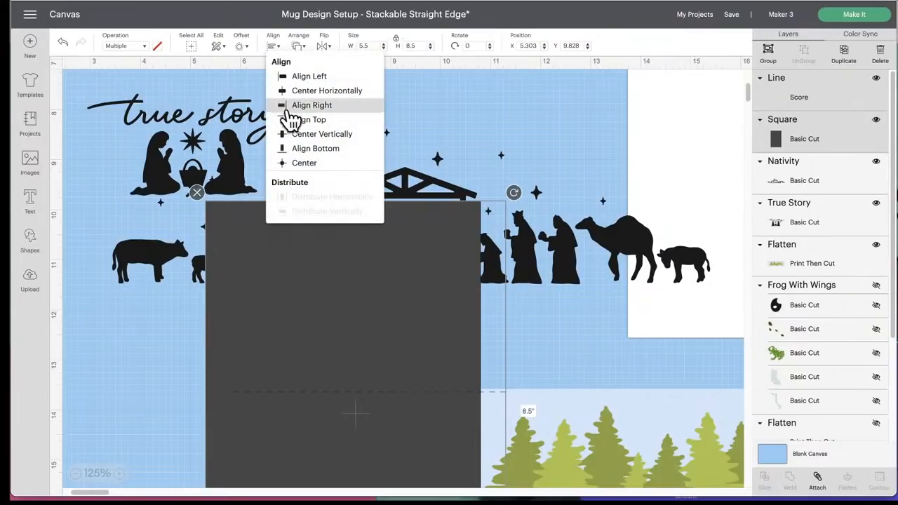
left_click(305, 165)
- Delete the flattened forest and the large white square from the canvas
left_click(553, 427)
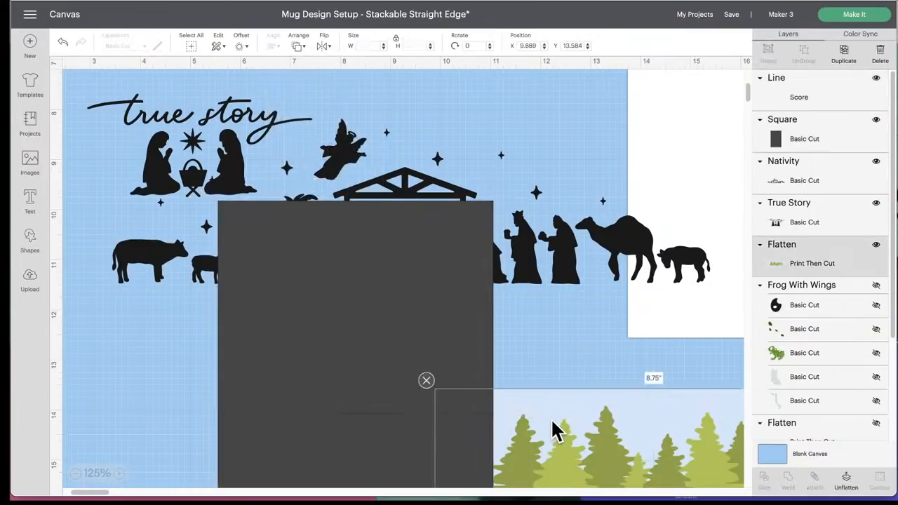
left_click_drag(554, 427, 671, 414)
left_click(545, 366)
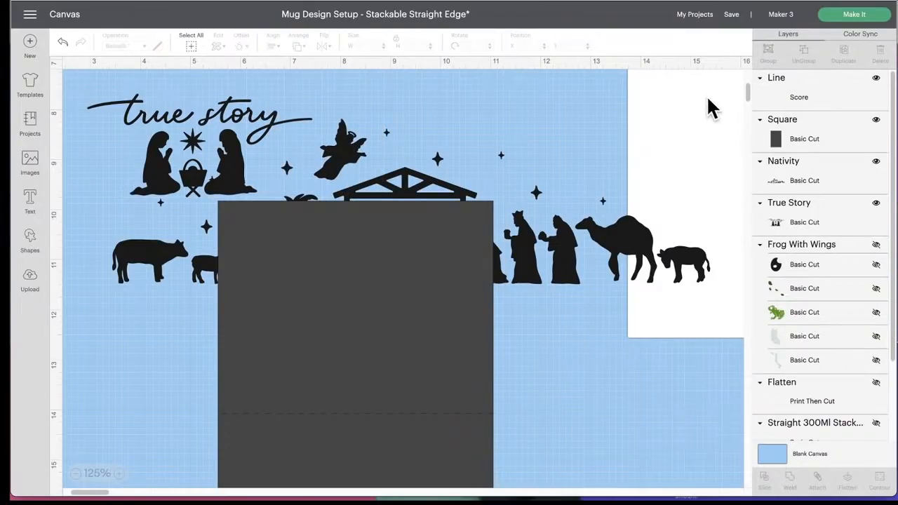
left_click_drag(707, 104, 681, 421)
- Unhide the Frog With Wings image and delete it
left_click(609, 188)
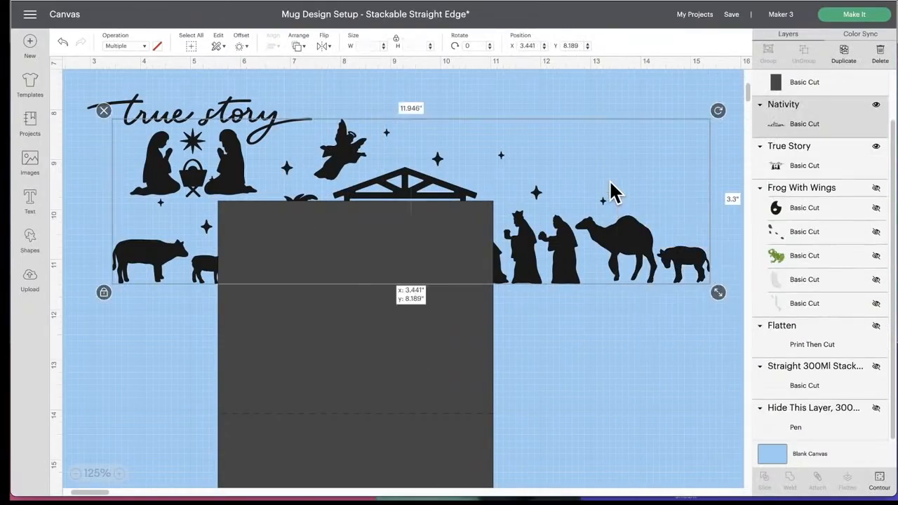
left_click(875, 188)
left_click(574, 130)
- Move the nativity scene down and slightly right, and unhide the leftover Flatten, Straight 300Ml and Hide This Layer items
left_click_drag(603, 232, 620, 348)
left_click_drag(649, 136, 674, 240)
left_click(573, 145)
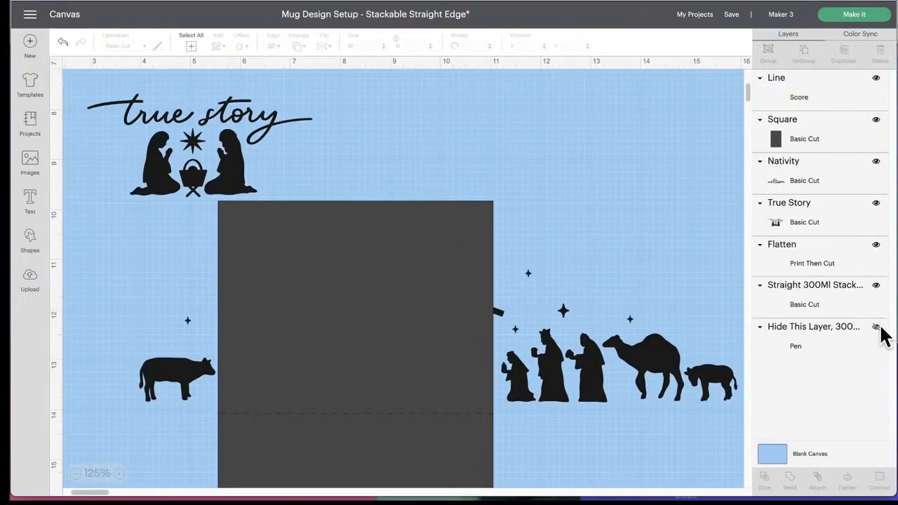
scroll(679, 264, "right", 2)
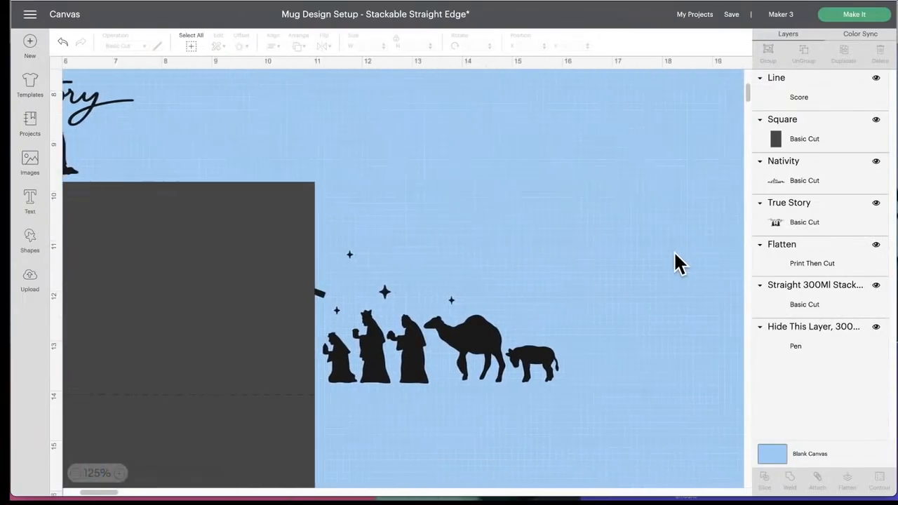
- Move the Nativity scene off the dark card rectangle, up and to its right
scroll(679, 264, "down", 5)
scroll(679, 264, "left", 4)
scroll(676, 261, "up", 5)
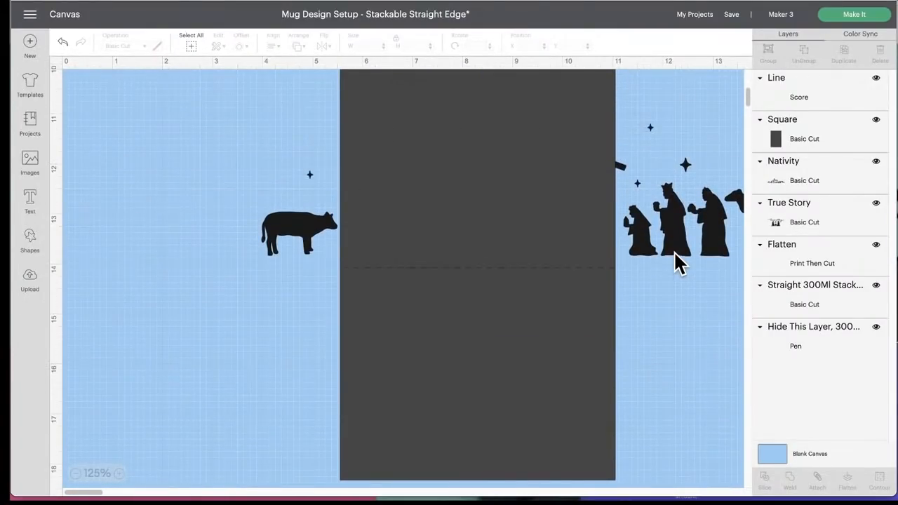
scroll(676, 261, "right", 1)
left_click(646, 290)
left_click_drag(796, 221, 755, 96)
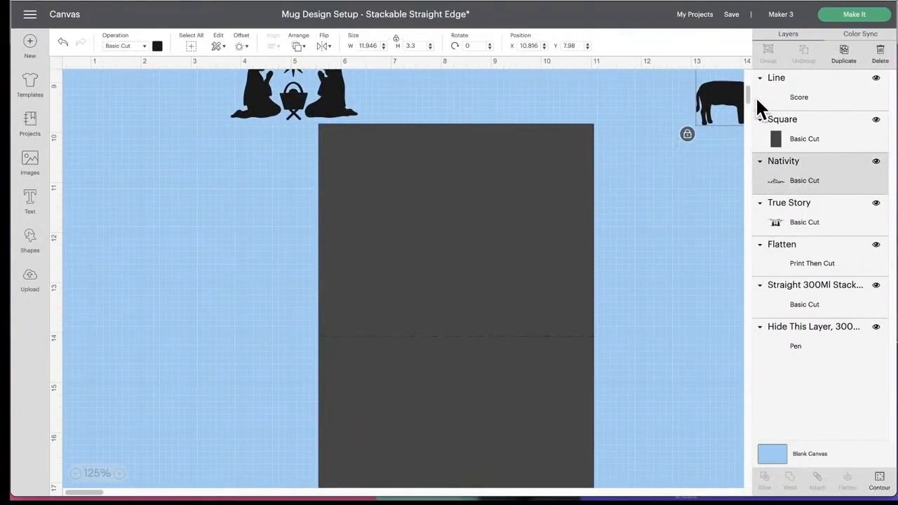
- Color the 5.5 by 8.5 inch card rectangle white and move the True Story image to the card's left side
left_click(414, 265)
left_click(157, 46)
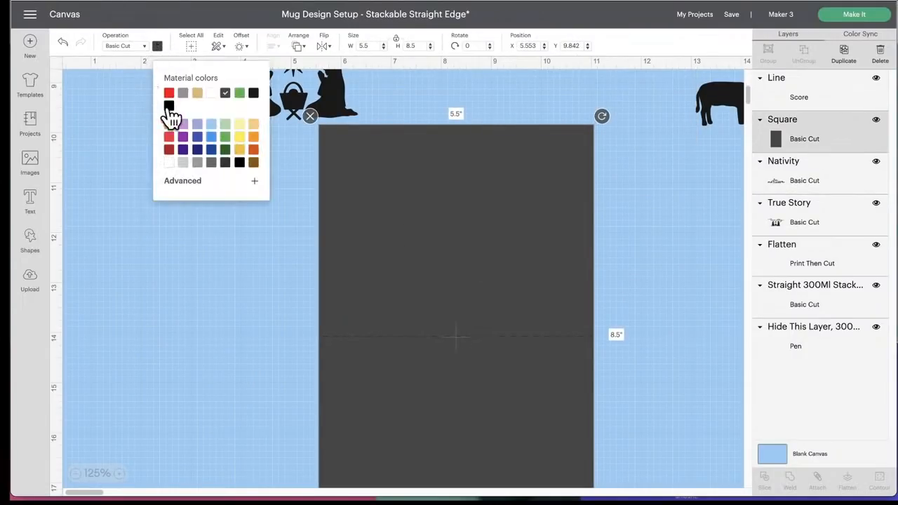
left_click(210, 94)
left_click(687, 256)
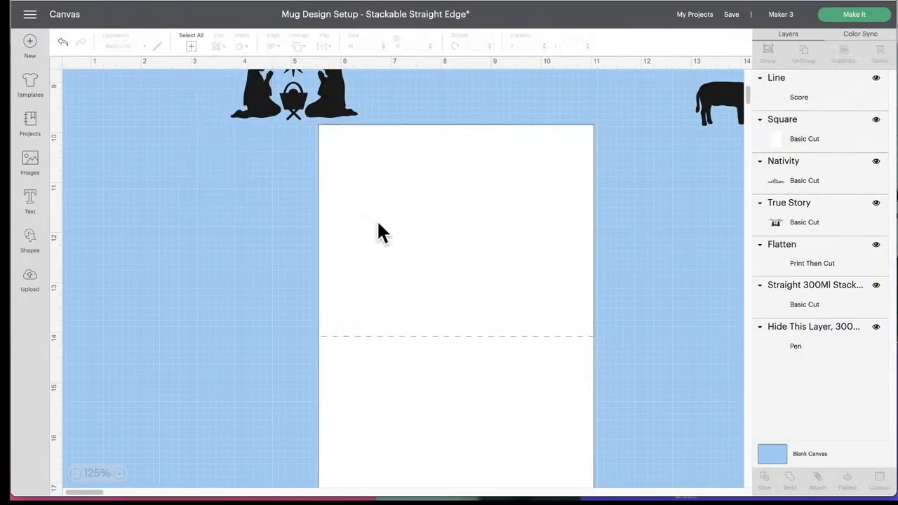
left_click_drag(273, 111, 171, 242)
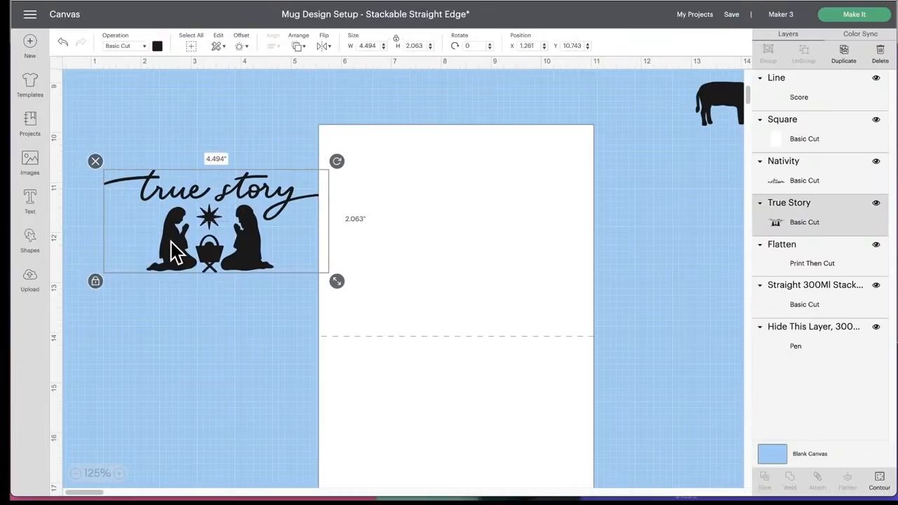
- Add a square on the card below the score line and stretch it non-proportionally to about 5.24 by 4.01 inches
left_click(32, 238)
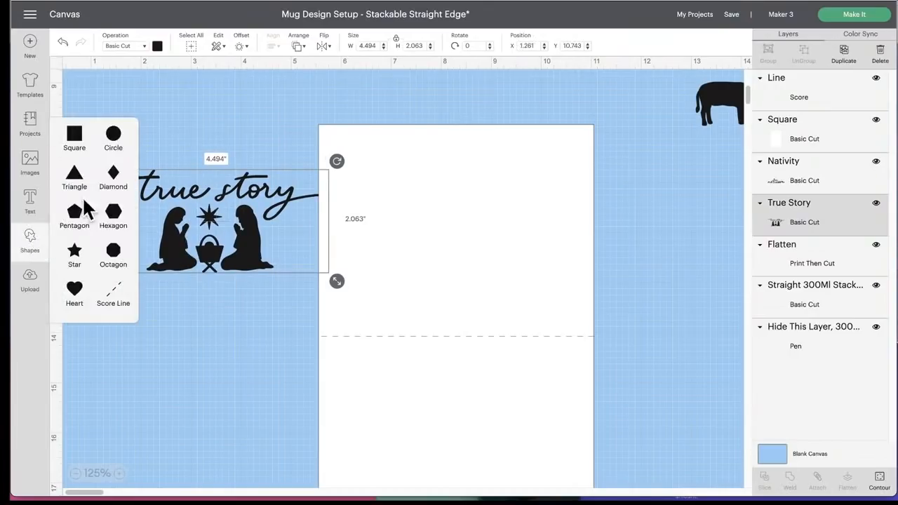
left_click(77, 139)
left_click_drag(189, 153, 277, 341)
scroll(276, 341, "down", 5)
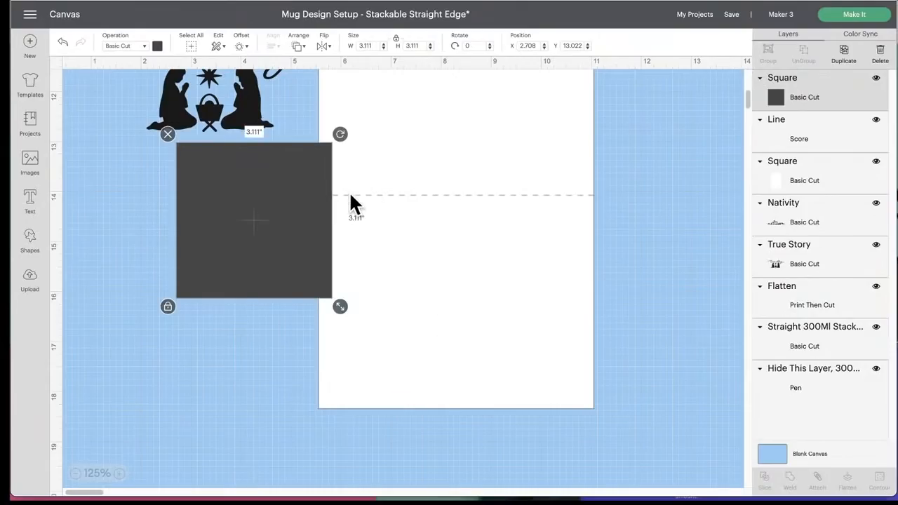
left_click_drag(253, 189, 403, 255)
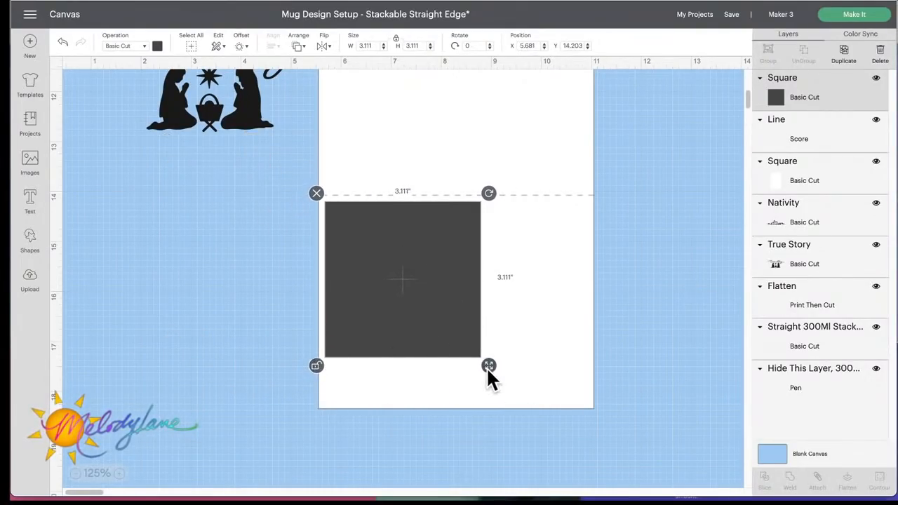
left_click_drag(488, 368, 596, 412)
- Color the new rectangle below the score line light blue with the custom shade #baddf9
left_click(157, 46)
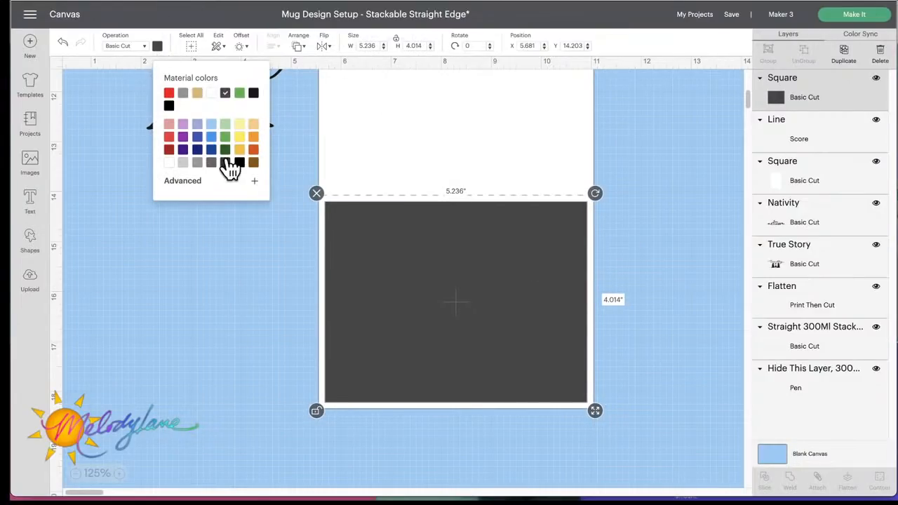
left_click(212, 125)
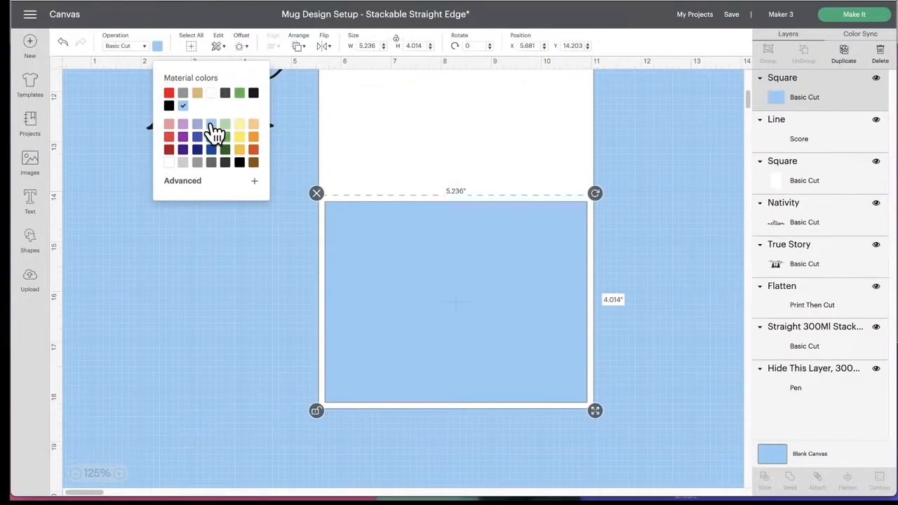
left_click(186, 184)
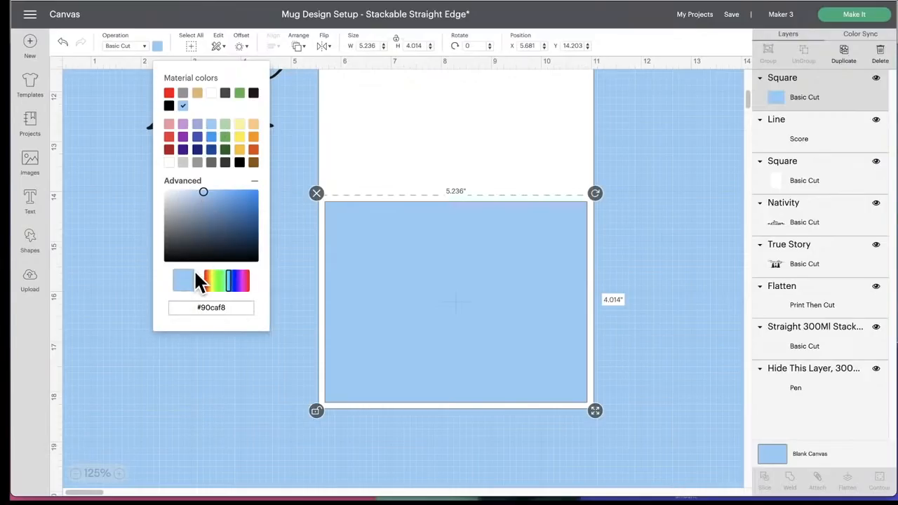
left_click(187, 189)
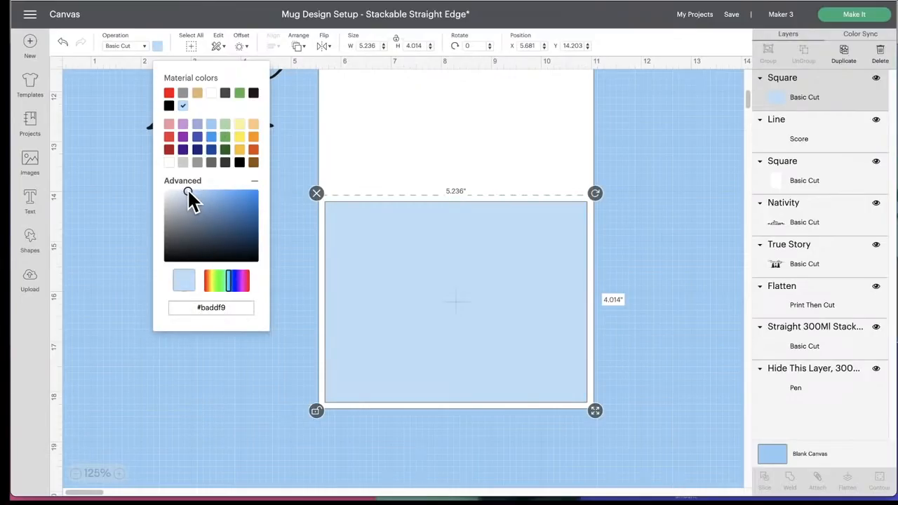
left_click(143, 169)
- Place the True Story image in the middle of the light blue rectangle and send it to the front
left_click_drag(239, 101, 483, 330)
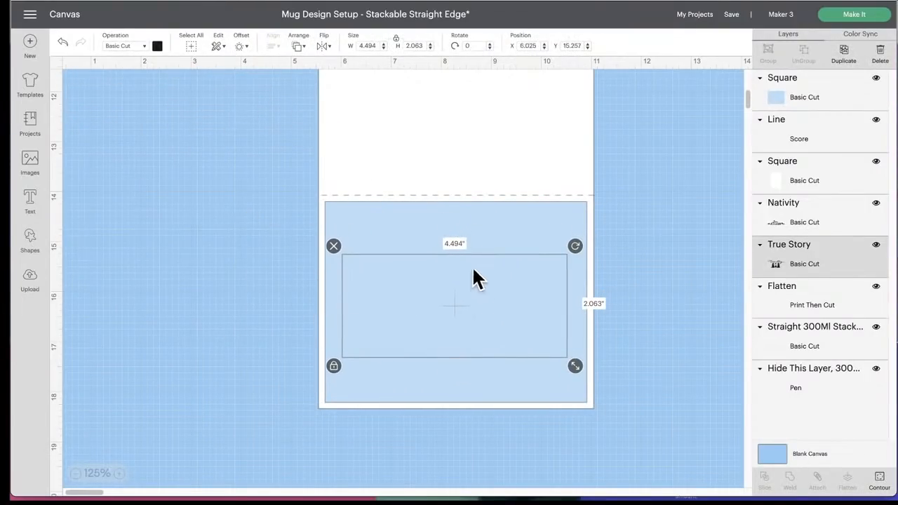
left_click(298, 46)
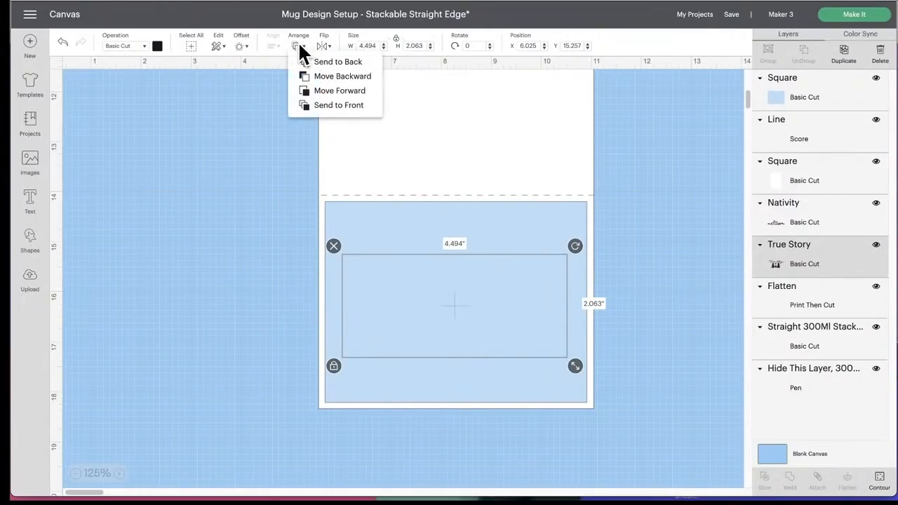
left_click(329, 105)
mouse_move(478, 314)
left_mouse_down()
mouse_move(486, 311)
mouse_move(489, 321)
left_mouse_up()
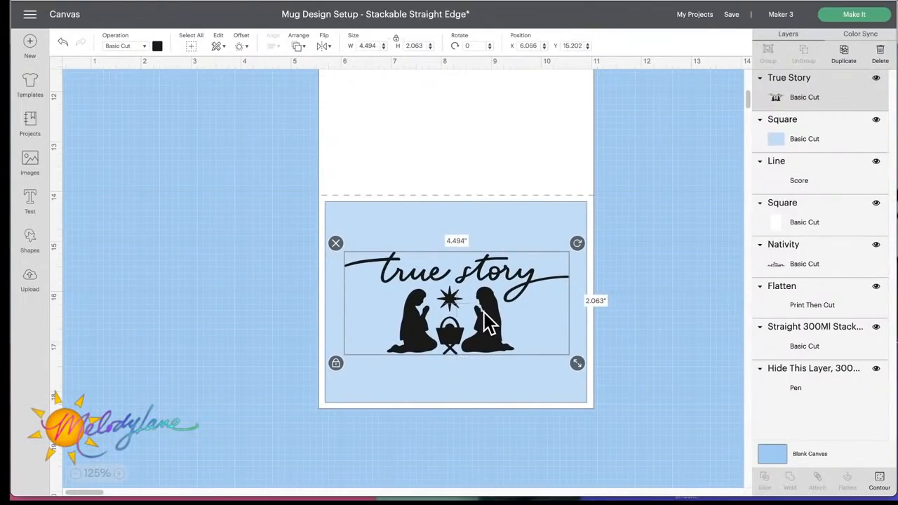
- Center the True Story image and the light blue rectangle on each other and flatten them into one Print Then Cut image
left_click(425, 218)
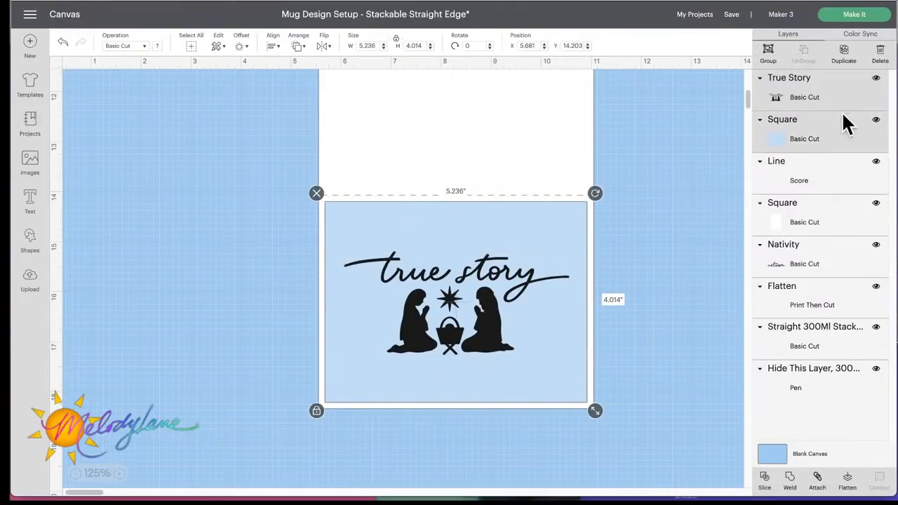
left_click(274, 48)
left_click(301, 172)
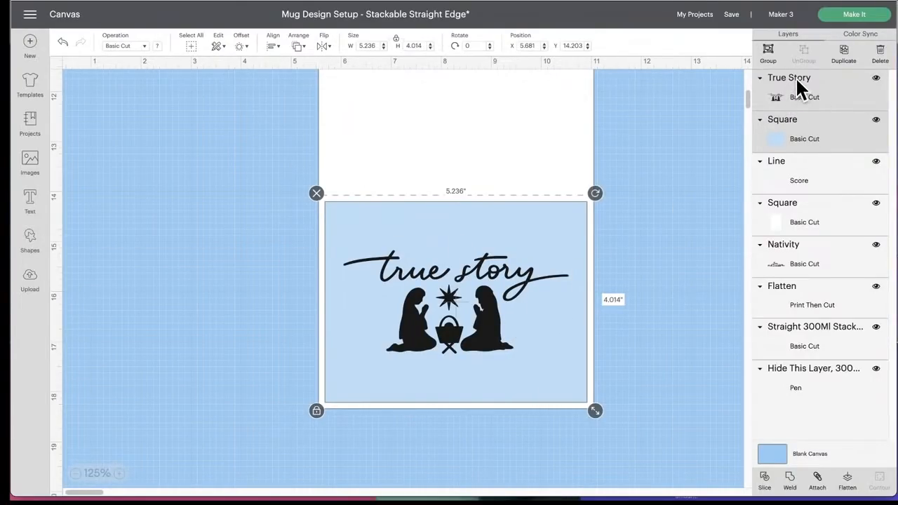
left_click(848, 482)
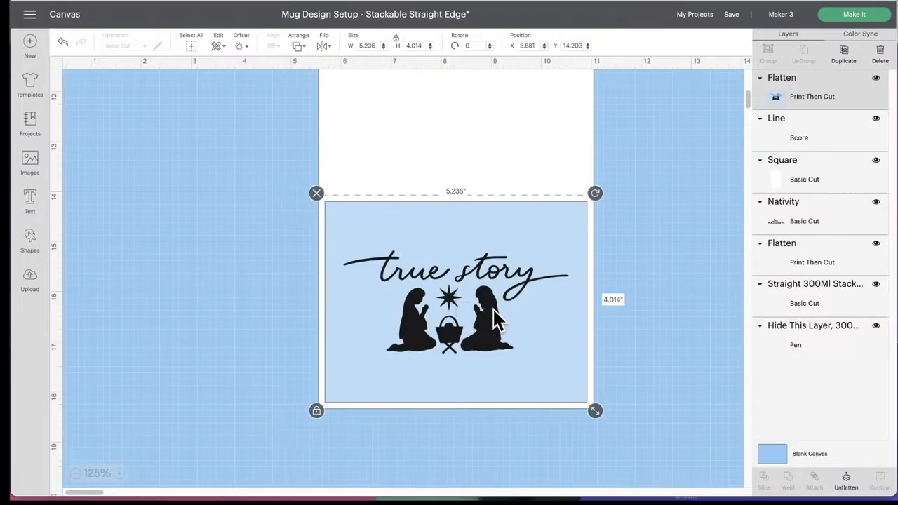
- Delete the leftover mug items from the canvas: the old Flatten, Straight 300Ml and Hide This Layer objects
scroll(698, 232, "up", 5)
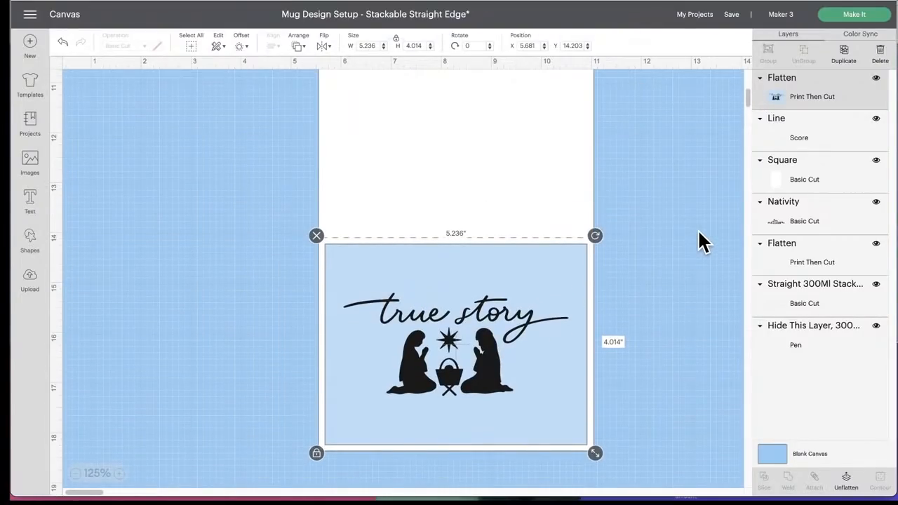
scroll(697, 231, "up", 7)
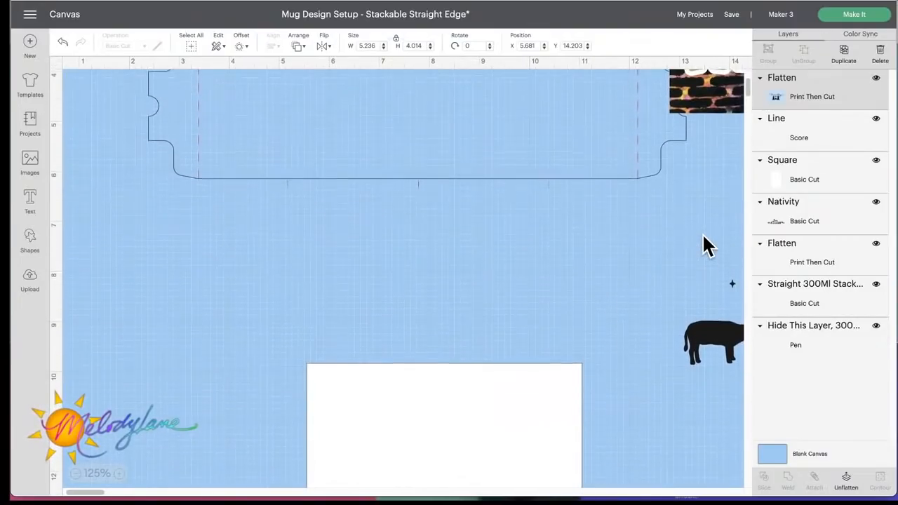
scroll(705, 239, "up", 2)
scroll(705, 238, "right", 1)
left_click_drag(350, 131, 687, 298)
left_click(88, 157)
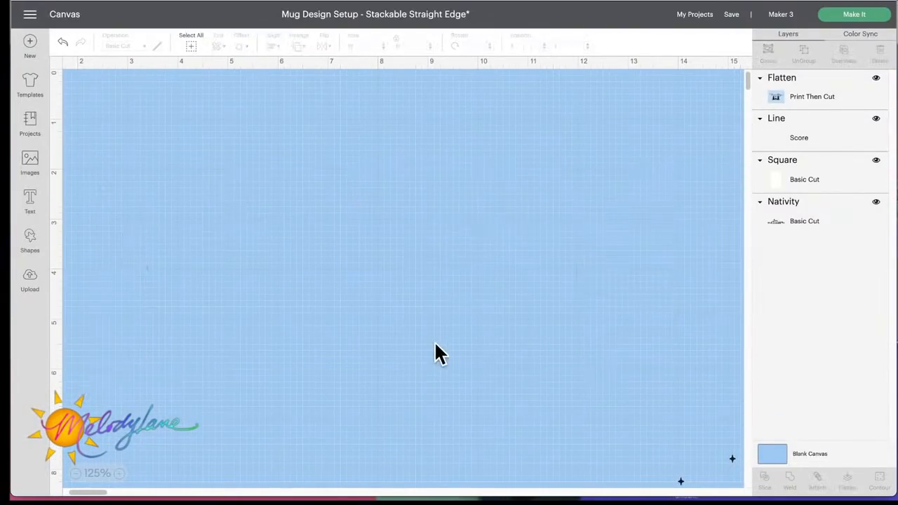
- Attach the score line to the white 5.5 by 8.5 inch card rectangle
scroll(438, 344, "down", 8)
left_click_drag(587, 416, 342, 344)
left_click(586, 369)
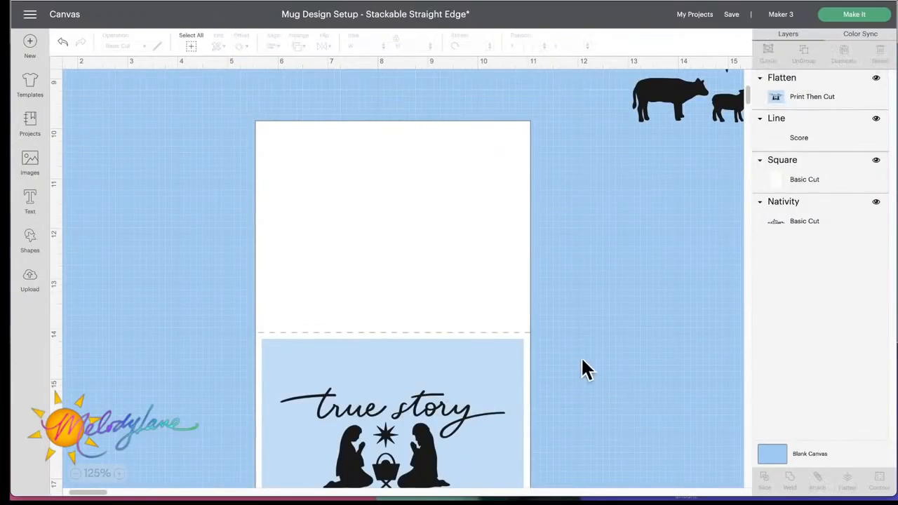
left_click(403, 265)
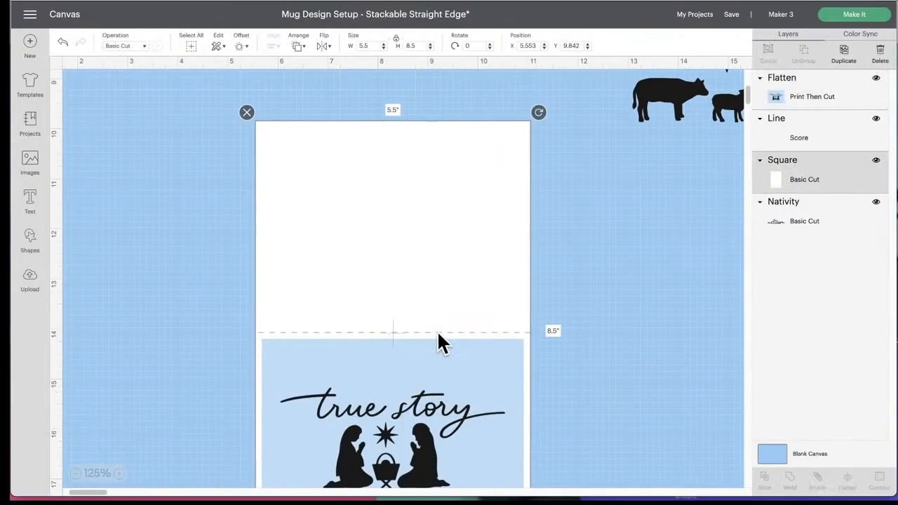
left_click(477, 334)
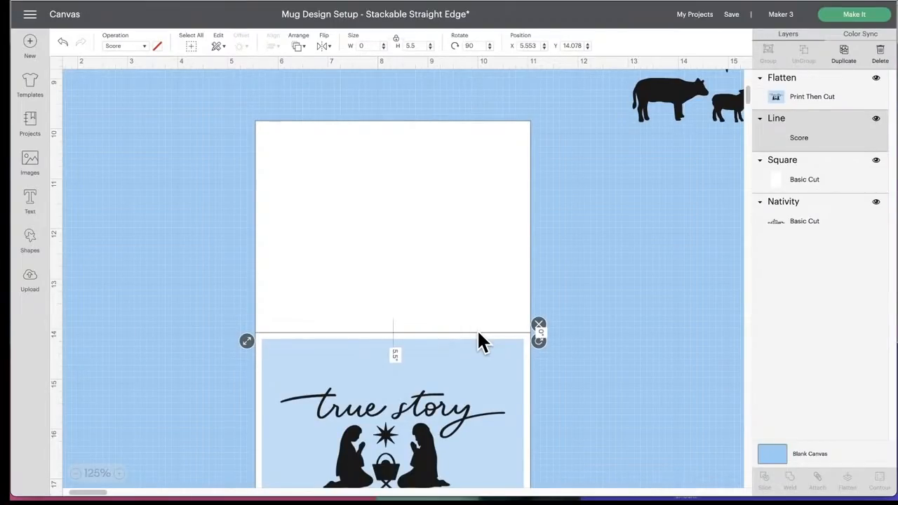
left_click(448, 217, "shift")
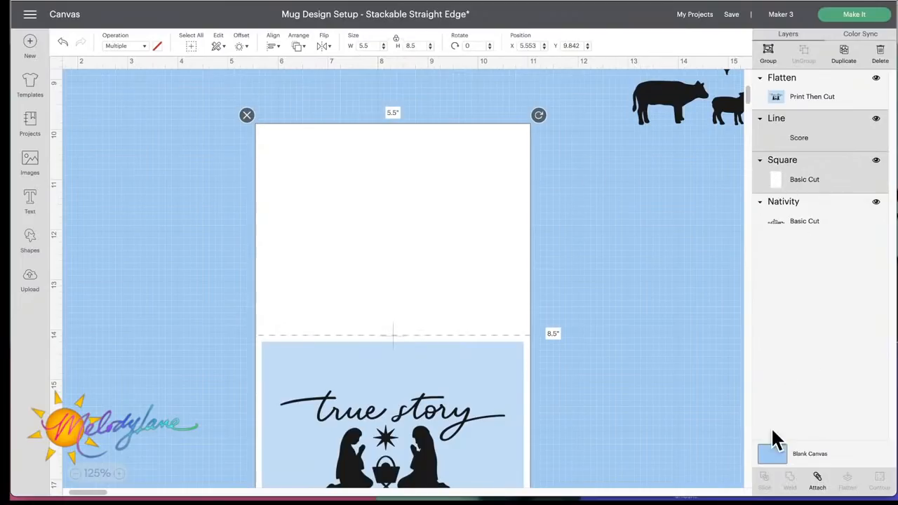
left_click(818, 479)
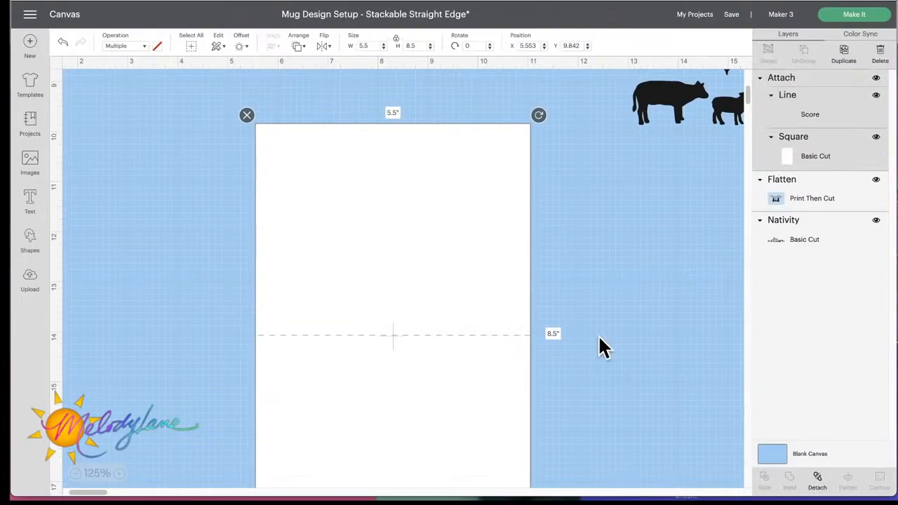
- Send the attached scored card to the back, behind the flattened True Story panel
scroll(529, 344, "down", 3)
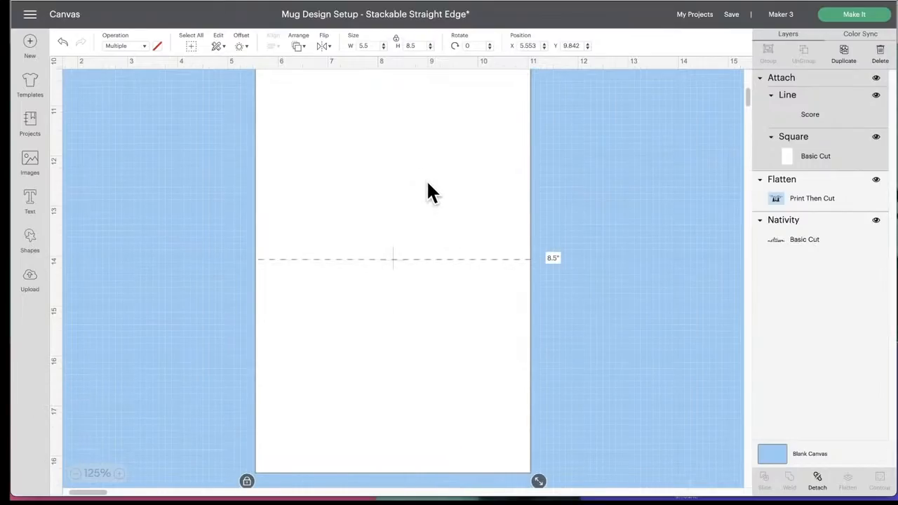
left_click(298, 47)
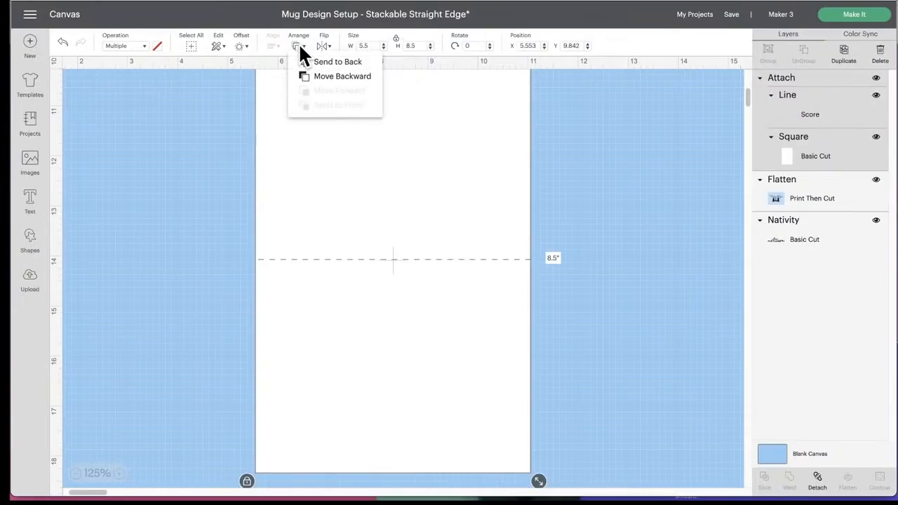
left_click(311, 64)
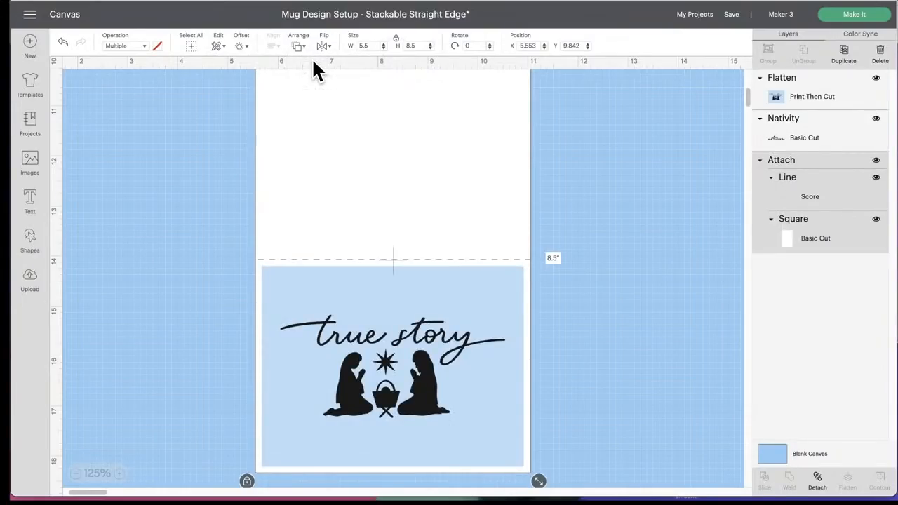
left_click(613, 315)
- Group the flattened True Story panel with the scored card and move the group to about X 1.8, Y 3.2 inches
left_click_drag(606, 335, 284, 165)
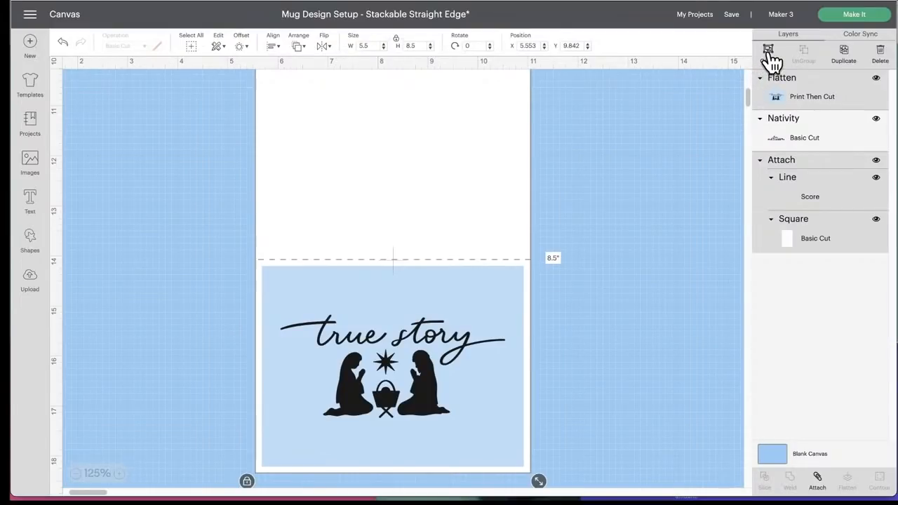
left_click(769, 53)
left_click_drag(491, 319, 352, 58)
left_click_drag(347, 181, 303, 102)
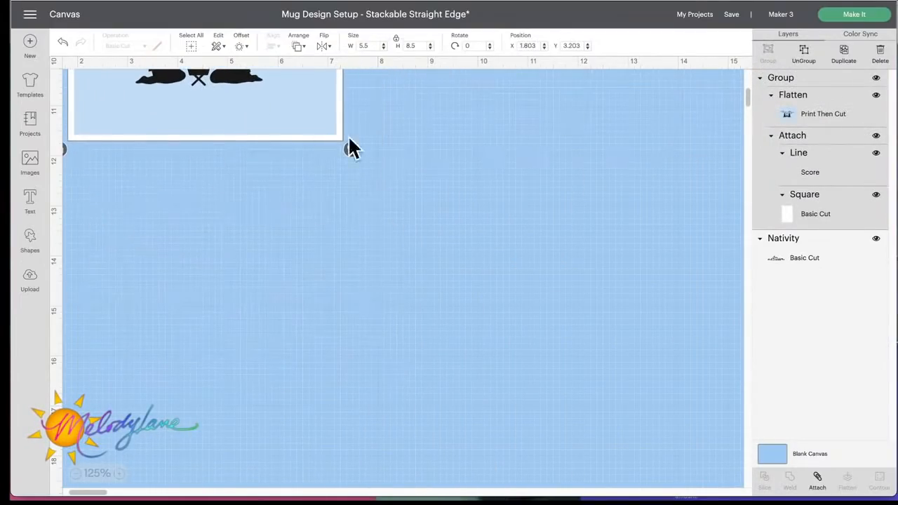
- Shrink the Nativity scene proportionally to about 8.42 by 2.33 inches and move it to about X 12.26, Y 7.81
scroll(458, 250, "up", 6)
scroll(459, 261, "right", 10)
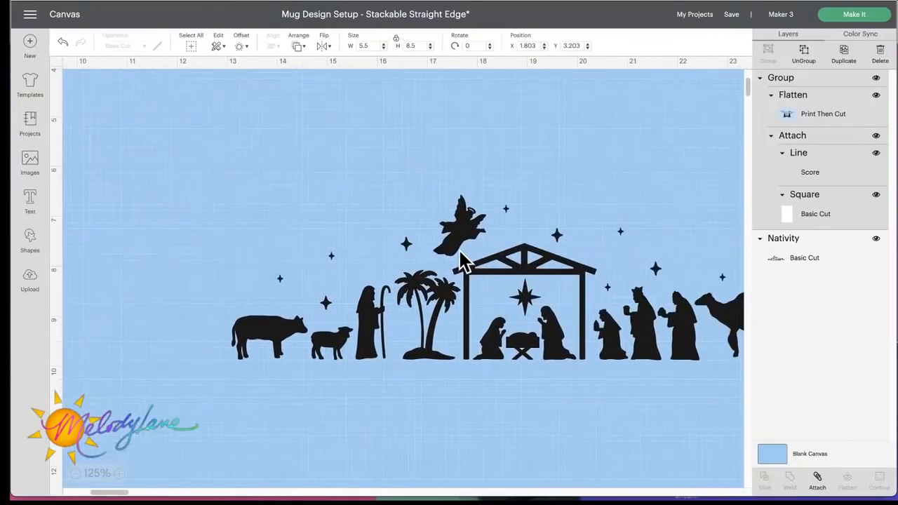
left_click(428, 295)
scroll(652, 370, "right", 1)
left_click_drag(720, 367, 543, 313)
left_click_drag(393, 266, 473, 327)
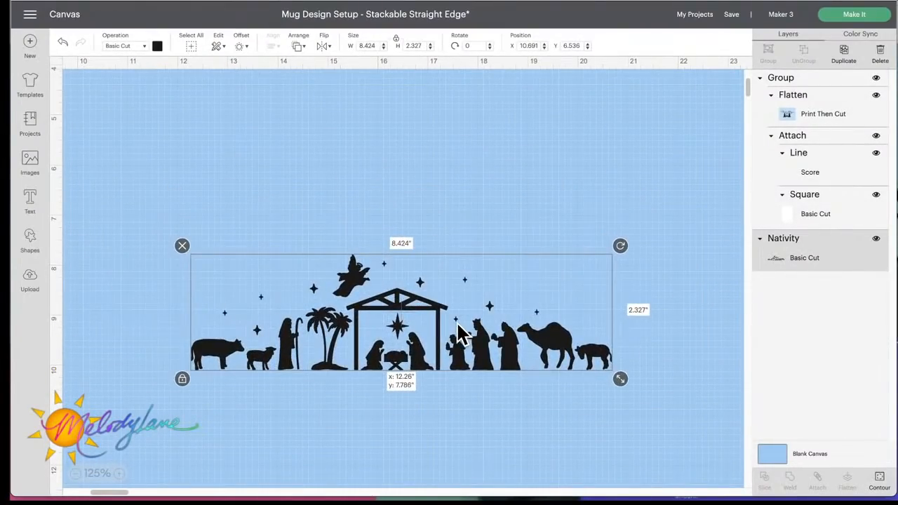
- Add a square and resize it without locked proportions to 9.5 inches wide by 7 inches high
left_click(33, 243)
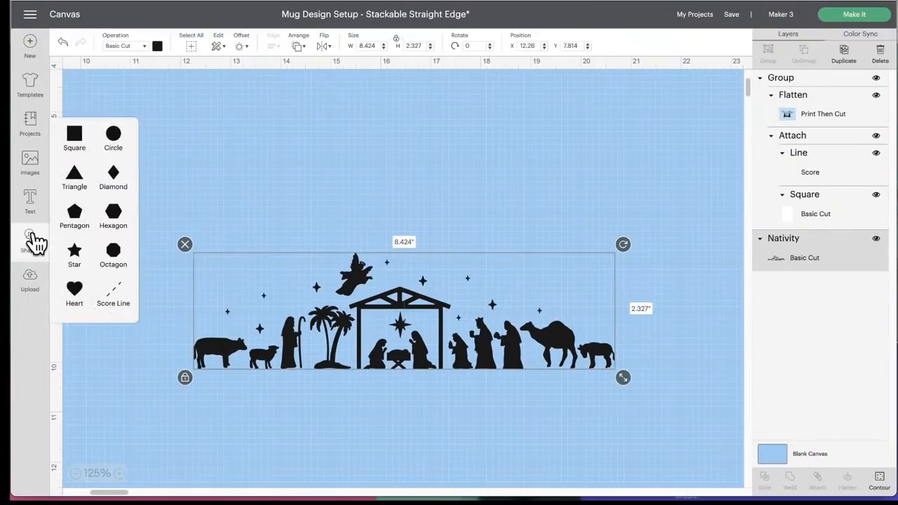
left_click(75, 135)
left_click_drag(150, 135, 471, 113)
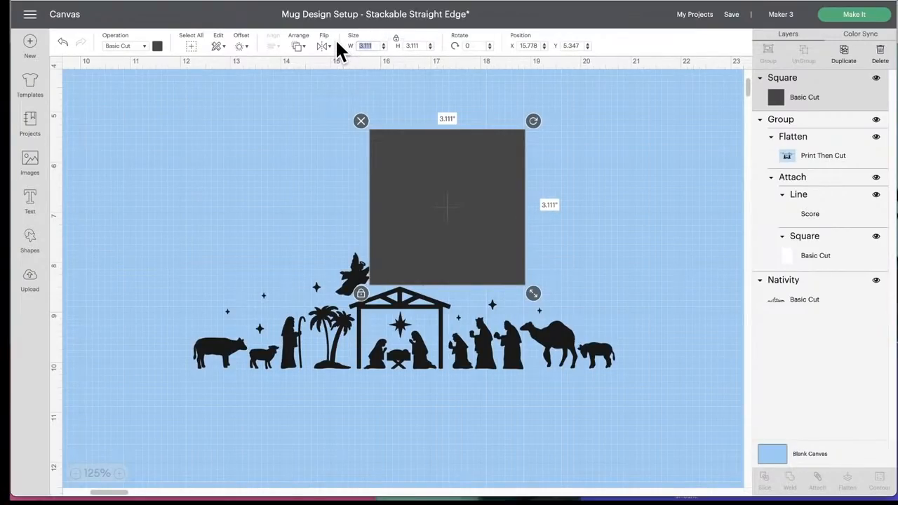
type("9")
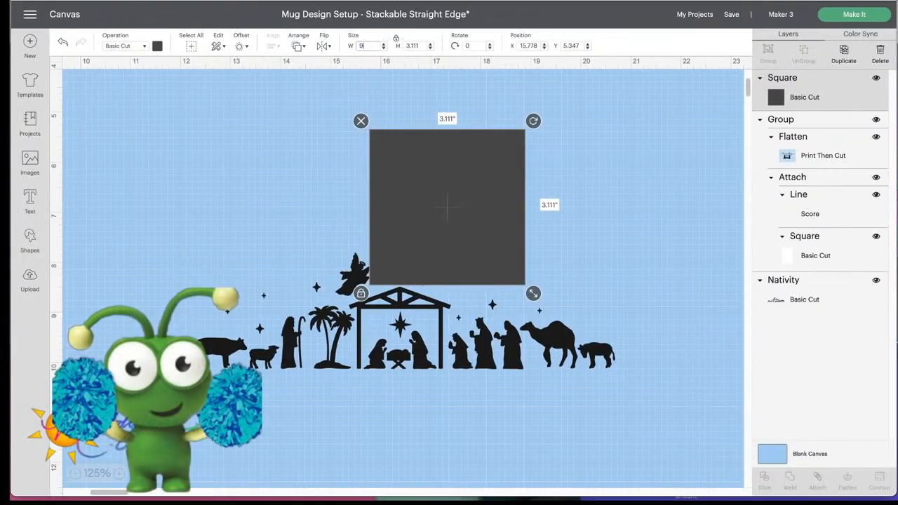
type(".5")
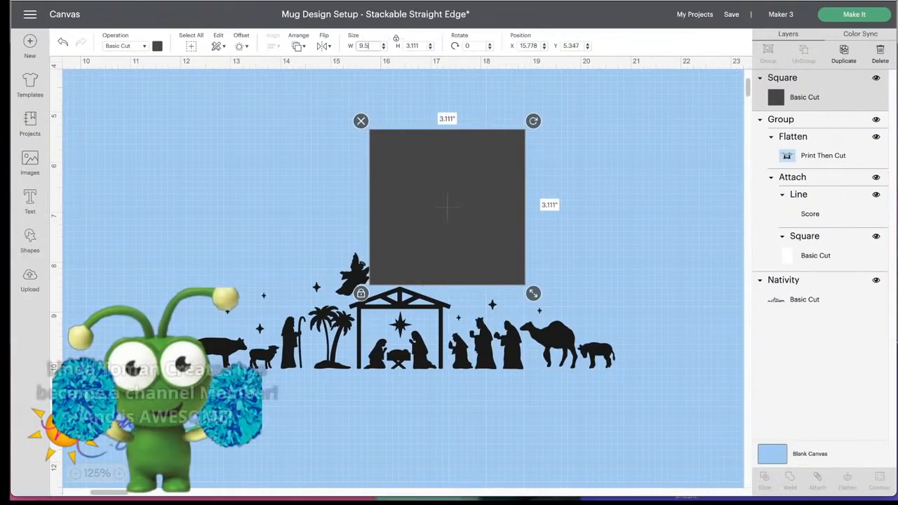
left_click(425, 46)
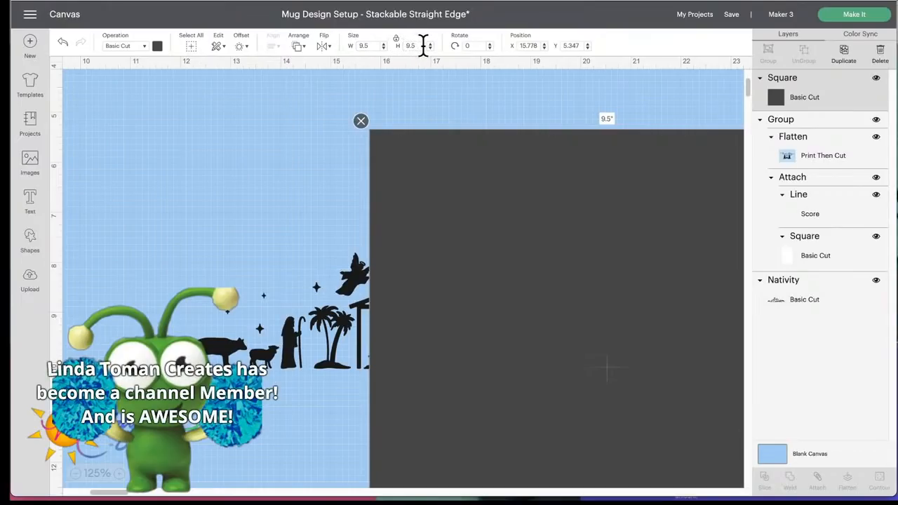
left_click_drag(425, 45, 404, 55)
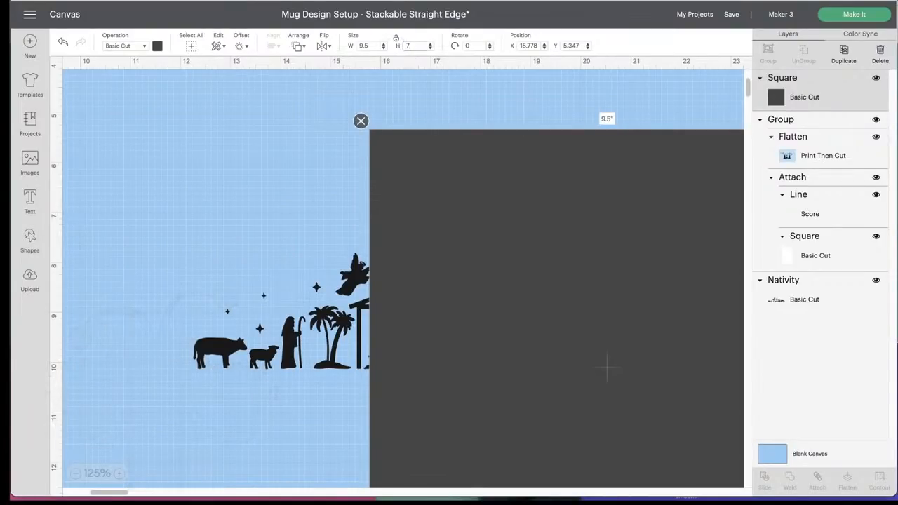
key("Return")
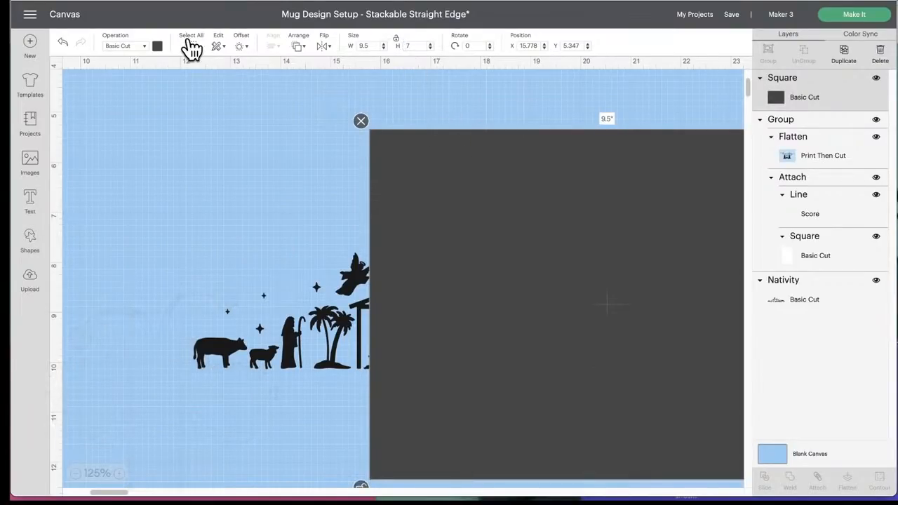
- Color the 9.5 by 7 inch rectangle white and move it to about X 13.14, Y 5.19 inches
left_click(158, 47)
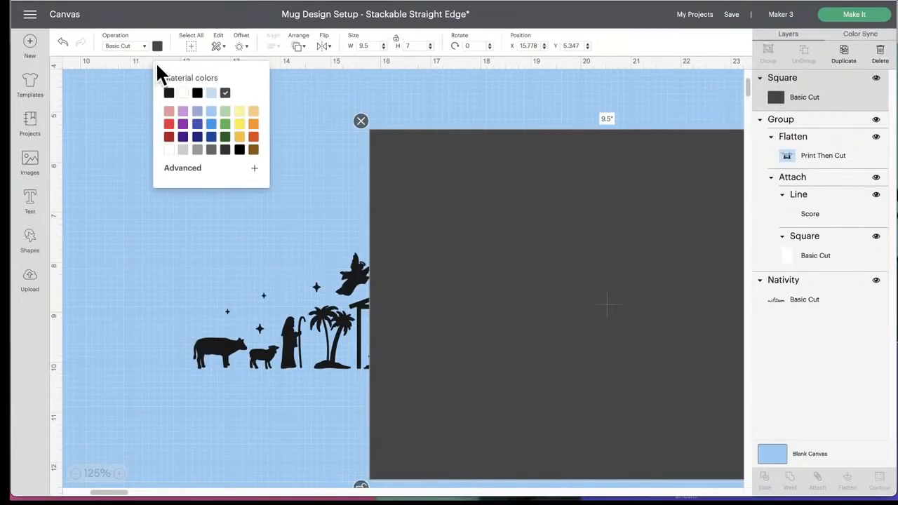
left_click(169, 150)
left_click_drag(447, 207, 340, 203)
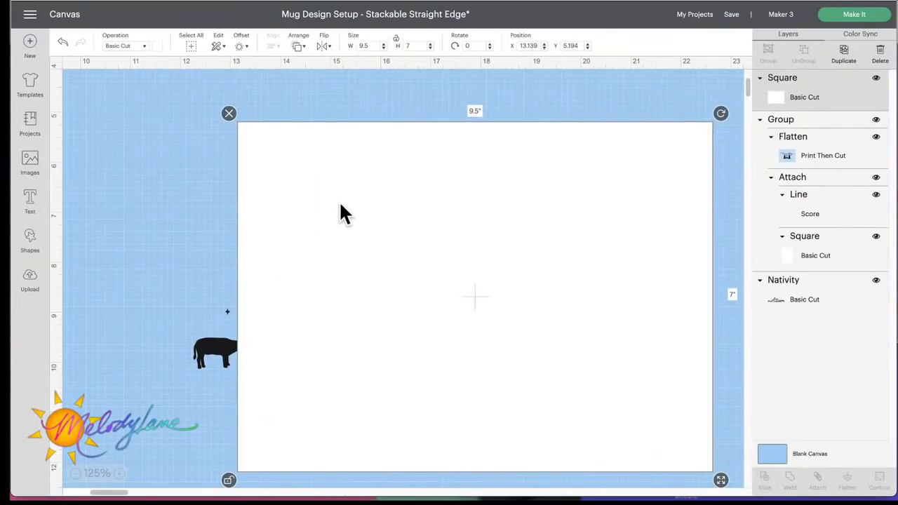
- Add a score line beside the white rectangle and set its height to 9 inches
left_click(33, 244)
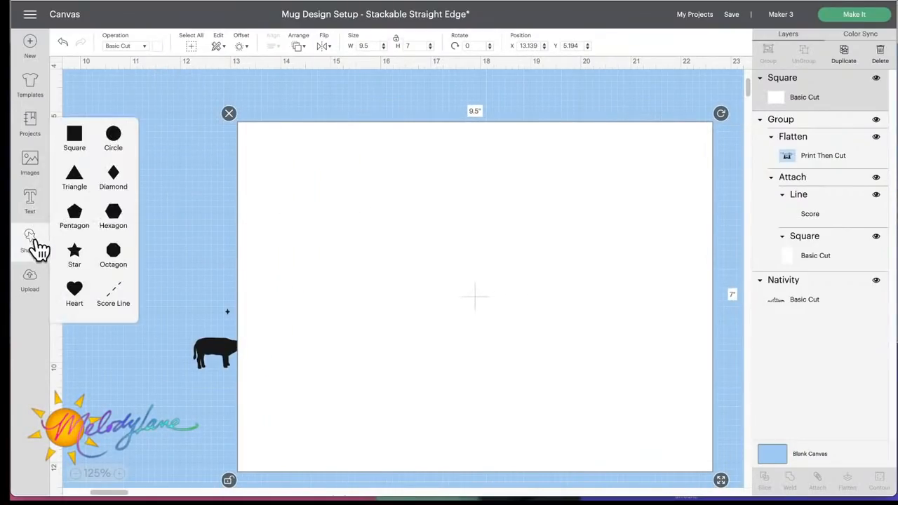
left_click(116, 295)
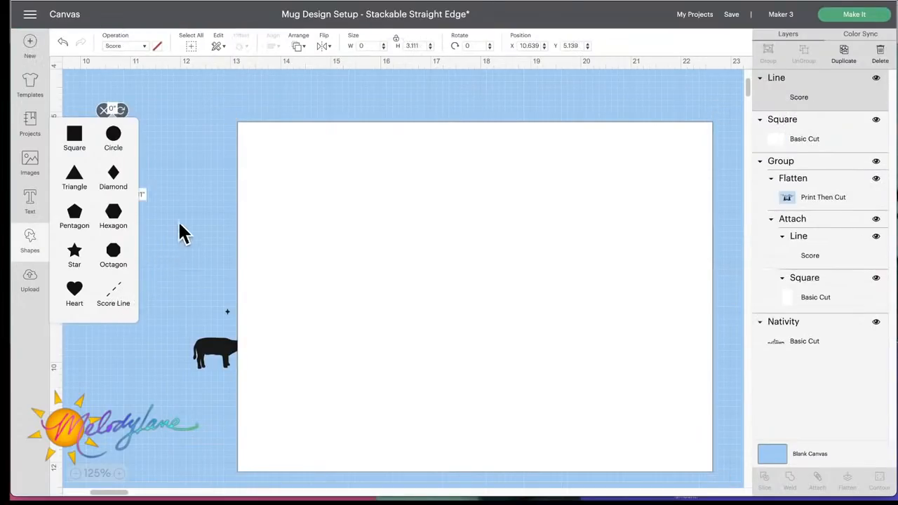
left_click(166, 181)
left_click_drag(113, 164, 162, 165)
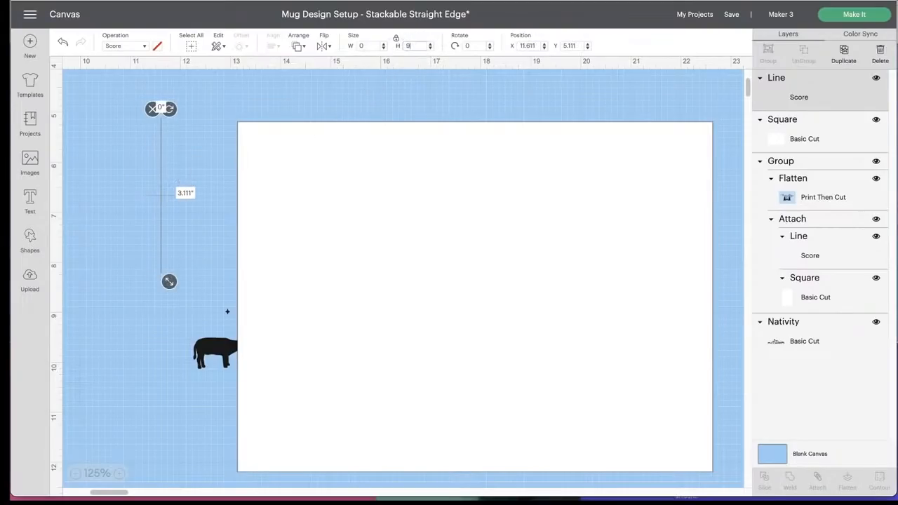
type("9")
key("Return")
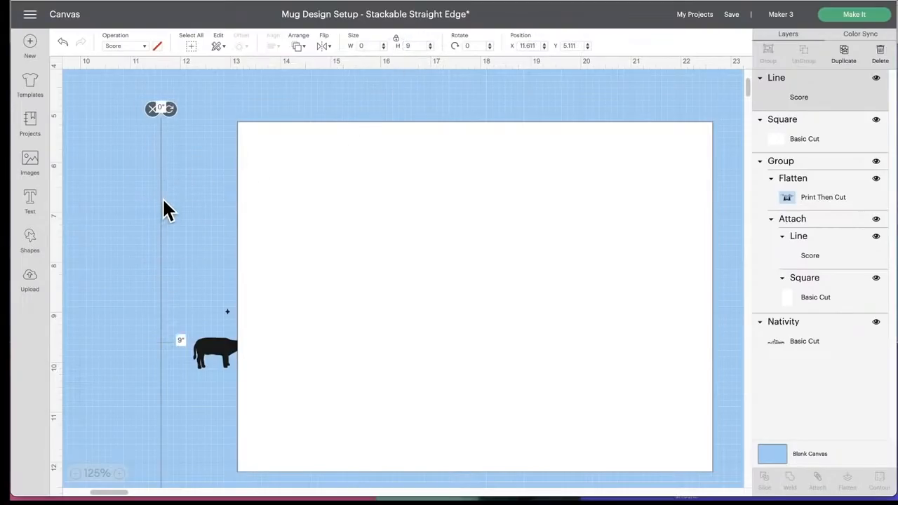
left_click_drag(163, 198, 163, 198)
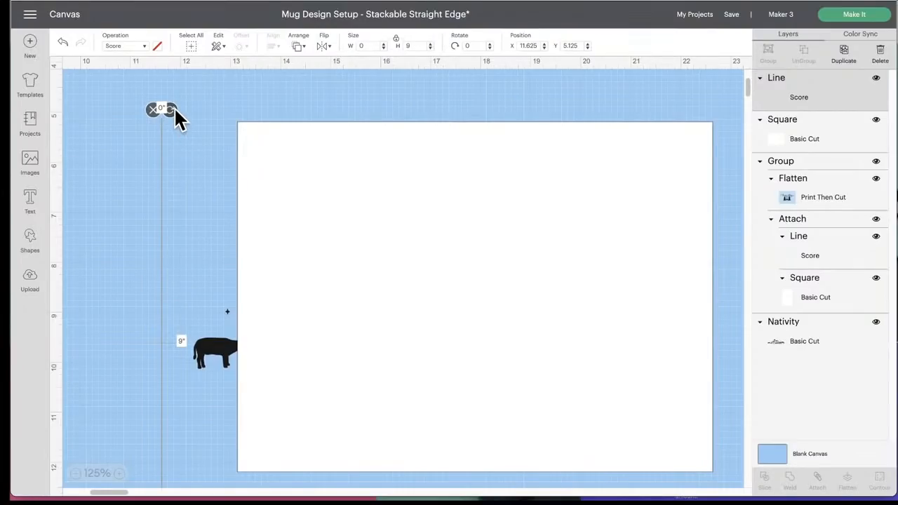
left_click_drag(175, 111, 231, 138)
left_click_drag(269, 175, 179, 102)
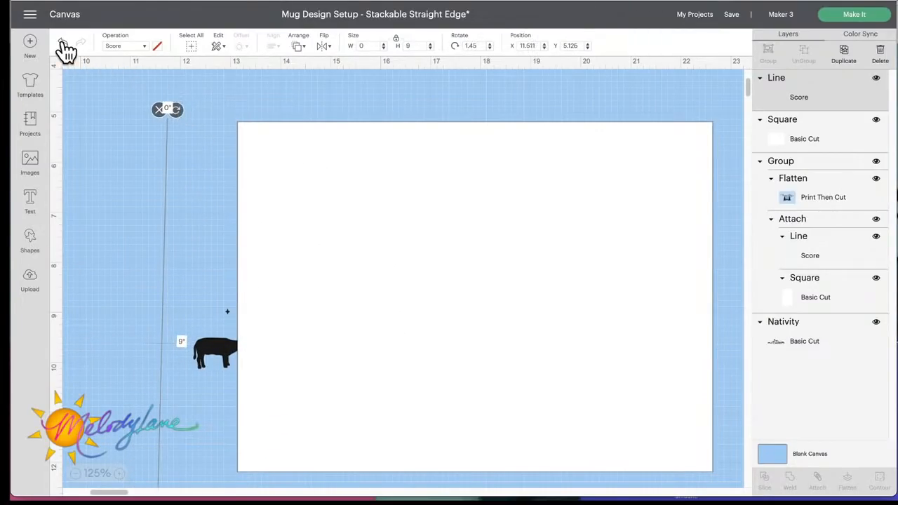
left_click(61, 43)
- Rotate the 9 inch score line to 90 degrees and move it horizontally across the middle of the white rectangle
left_click(163, 127)
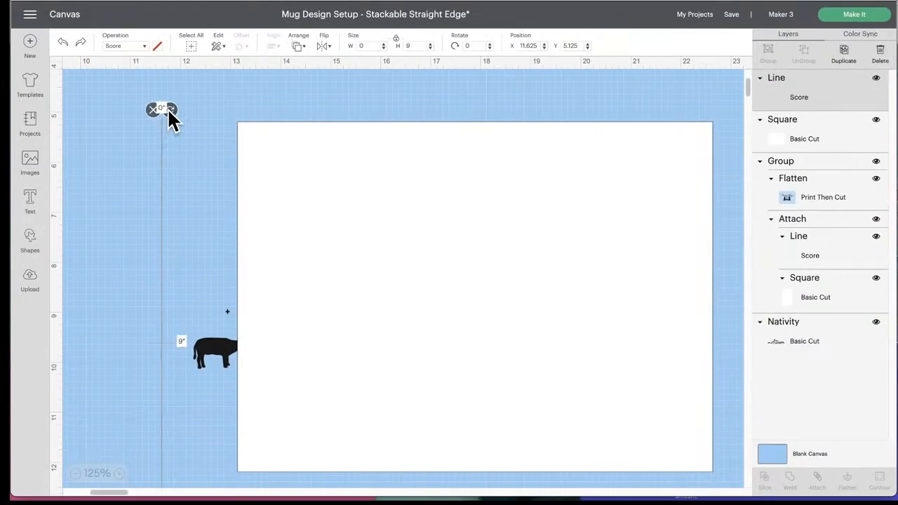
left_click_drag(167, 108, 356, 326)
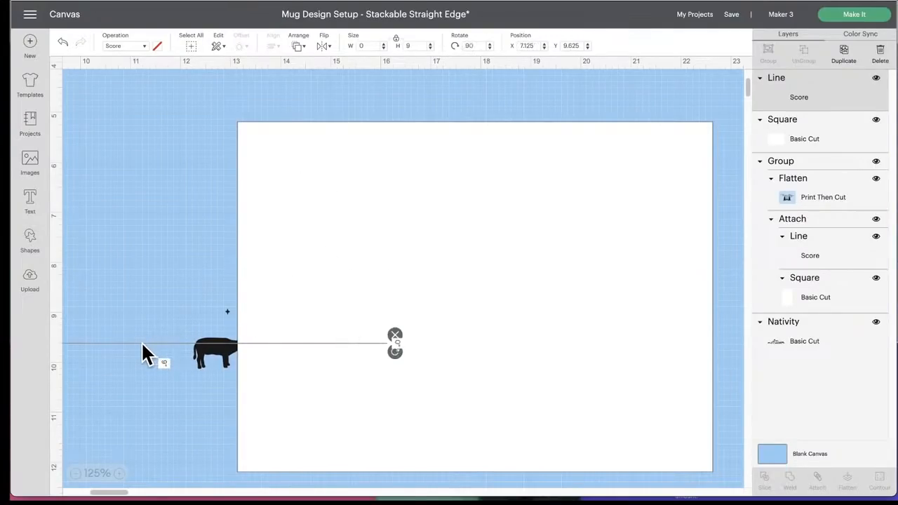
left_click_drag(141, 340, 446, 275)
- Send the Nativity scene to the front and move it to about X 11.37, Y 9.94 inches
left_click_drag(228, 362, 184, 426)
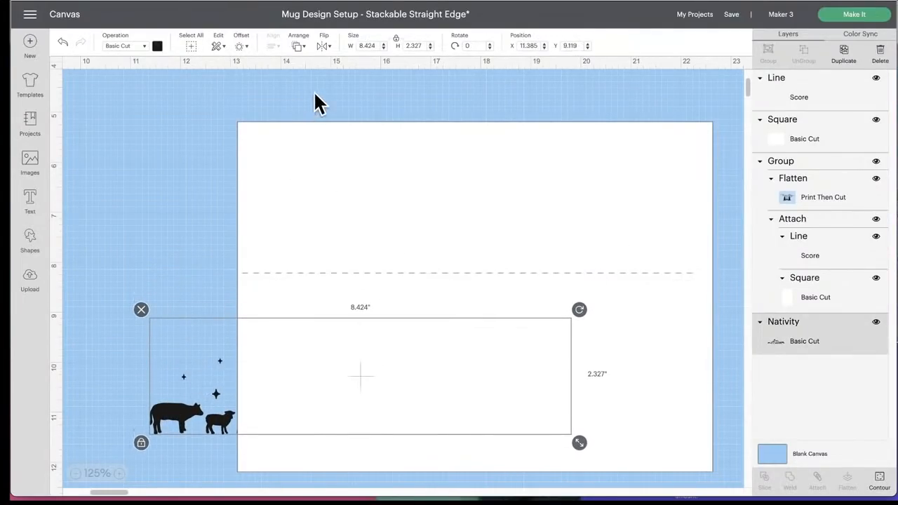
left_click(298, 46)
left_click(322, 109)
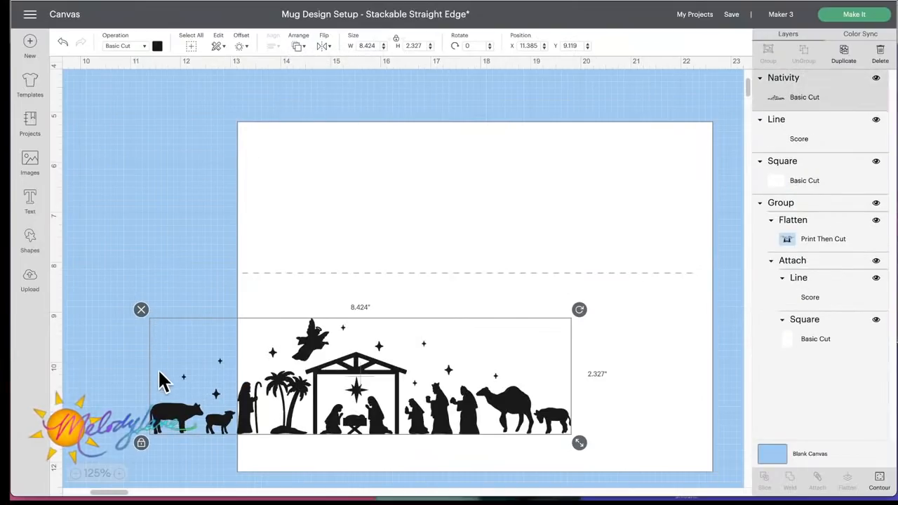
left_click_drag(161, 382, 162, 423)
- Center the score line on the white 9.5 by 7 inch rectangle in both directions
left_click_drag(151, 180, 398, 317)
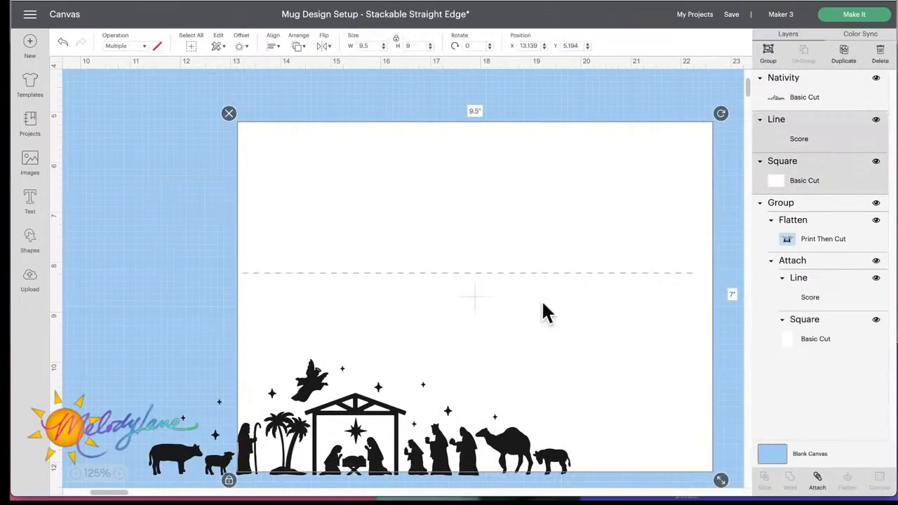
left_click(273, 45)
left_click(303, 163)
- Move the Nativity scene below the white card to about X 13.83, Y 12.44 inches
scroll(152, 190, "down", 3)
left_click(152, 190)
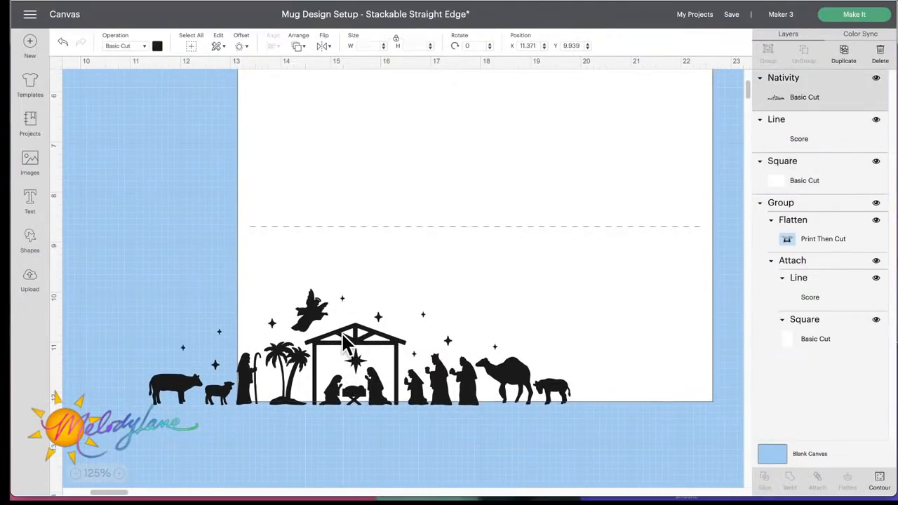
left_click_drag(344, 344, 472, 466)
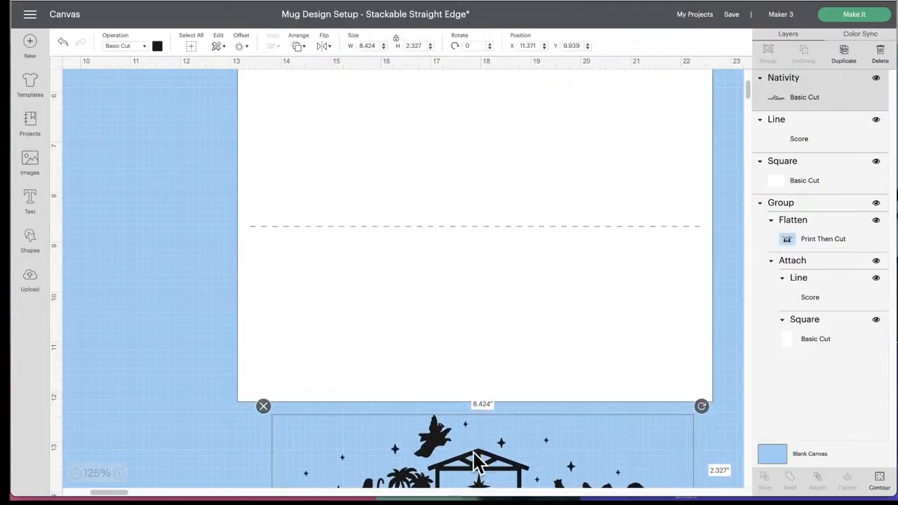
- Add a square and stretch it to about 9.28 by 3.22 inches on the card's lower half, at about X 13.26, Y 8.83
left_click(30, 242)
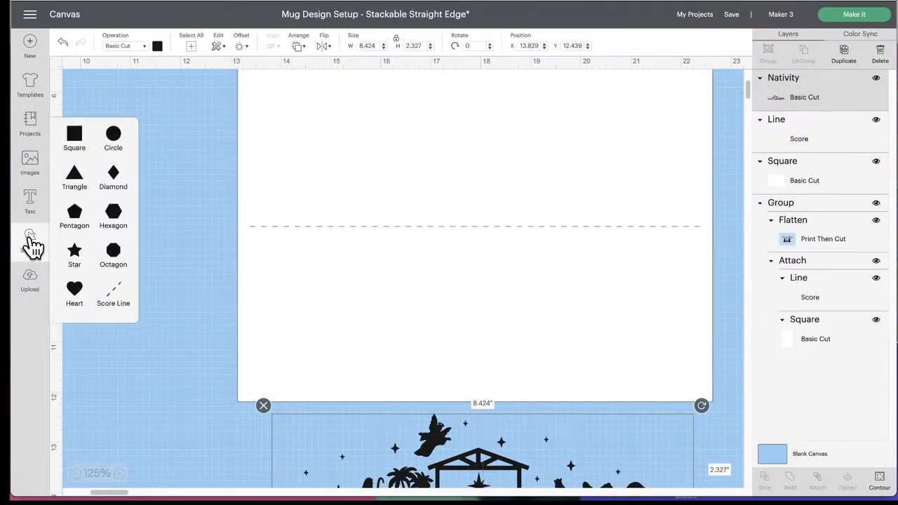
left_click(78, 141)
left_click_drag(192, 147, 365, 259)
left_click(251, 370)
left_click_drag(423, 369, 651, 357)
left_click_drag(549, 301, 527, 336)
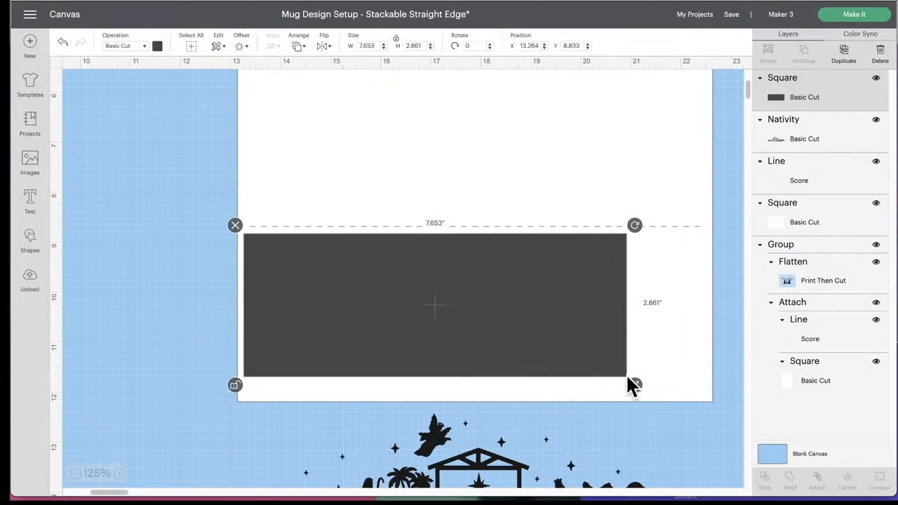
left_click_drag(635, 382, 716, 403)
- Color the new lower panel white and the 9.5 by 7 inch card rectangle light blue
left_click(157, 46)
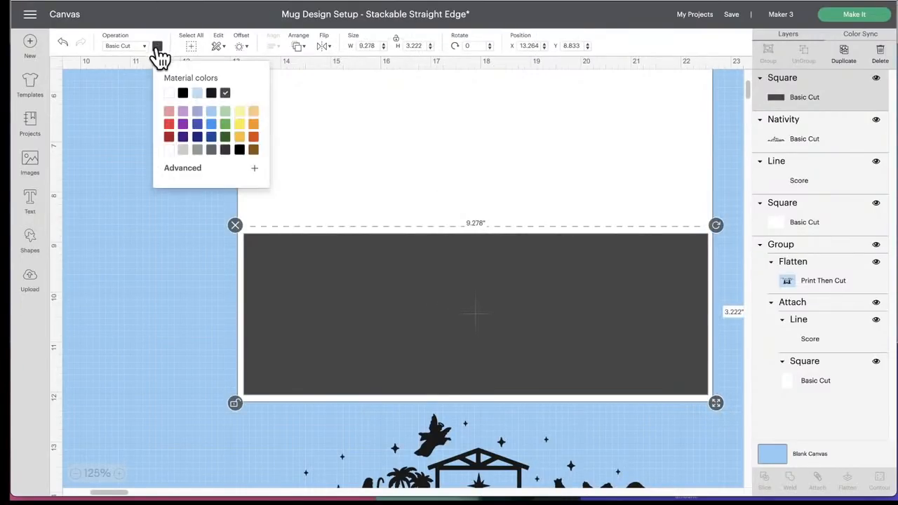
left_click(169, 93)
left_click(346, 149)
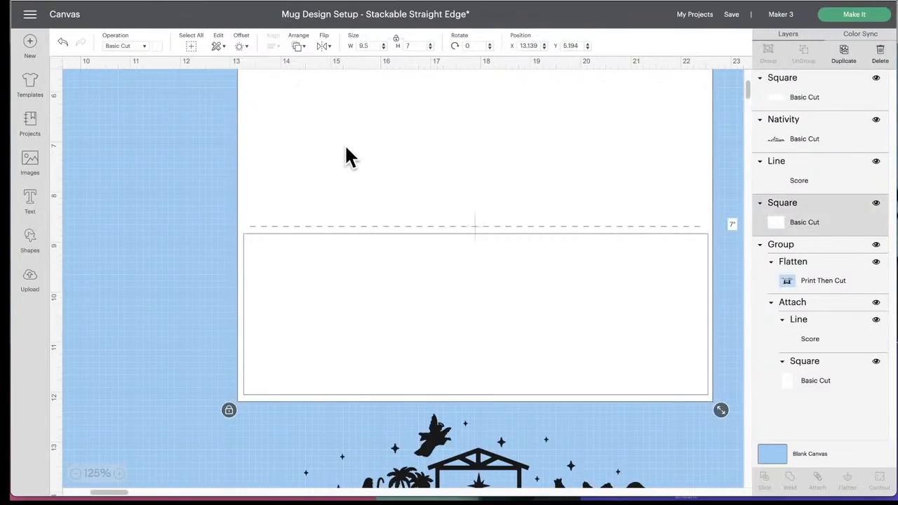
left_click(155, 47)
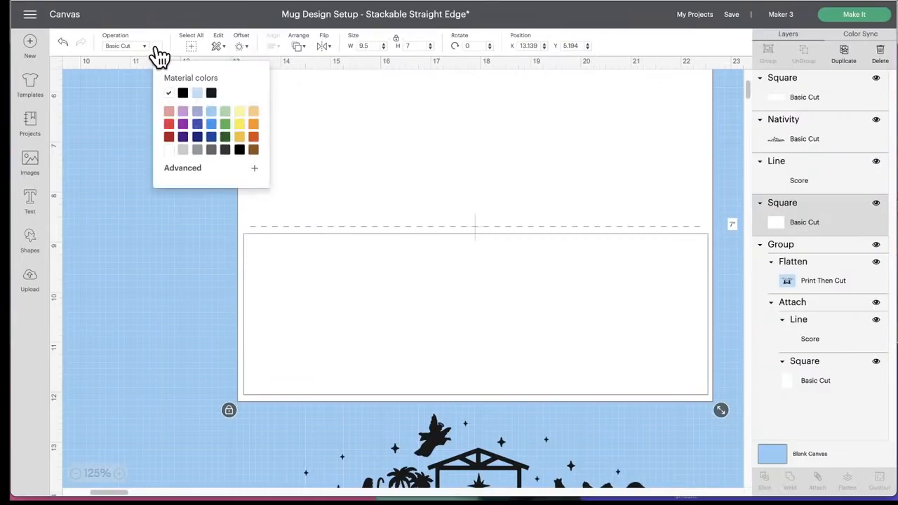
left_click(197, 94)
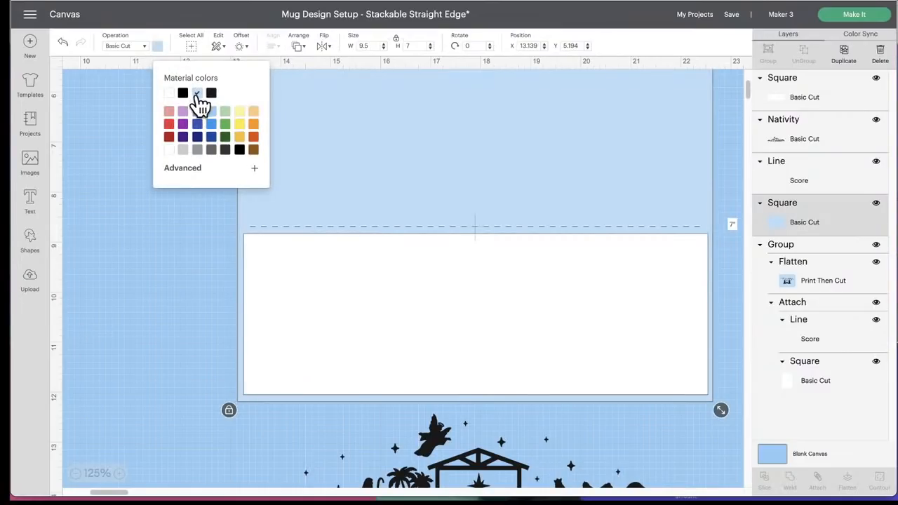
left_click(181, 239)
- Move the Nativity scene onto the white panel at about X 13.72, Y 9.3 and send it to the front
left_click(477, 410)
left_click_drag(477, 414, 468, 309)
left_click(299, 47)
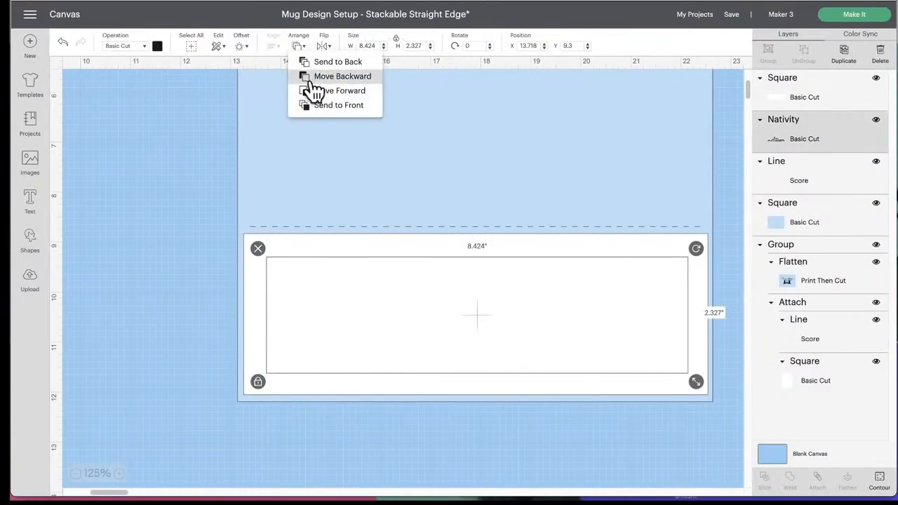
left_click(317, 106)
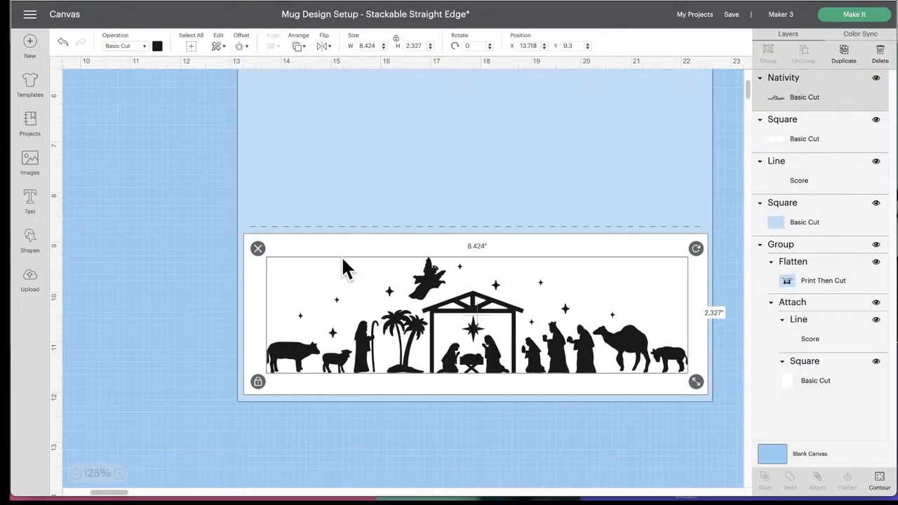
- Center the Nativity scene on the white panel and flatten the two into a single Print Then Cut image
left_click(328, 238)
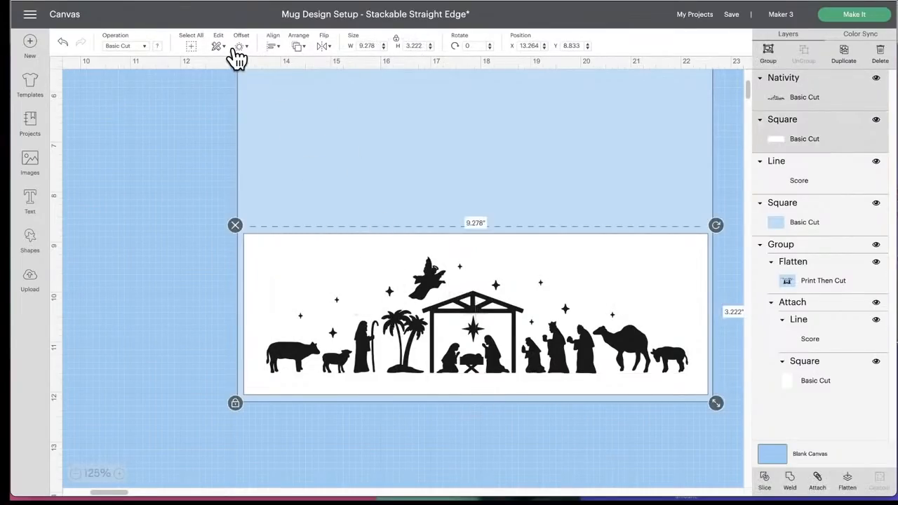
left_click(276, 45)
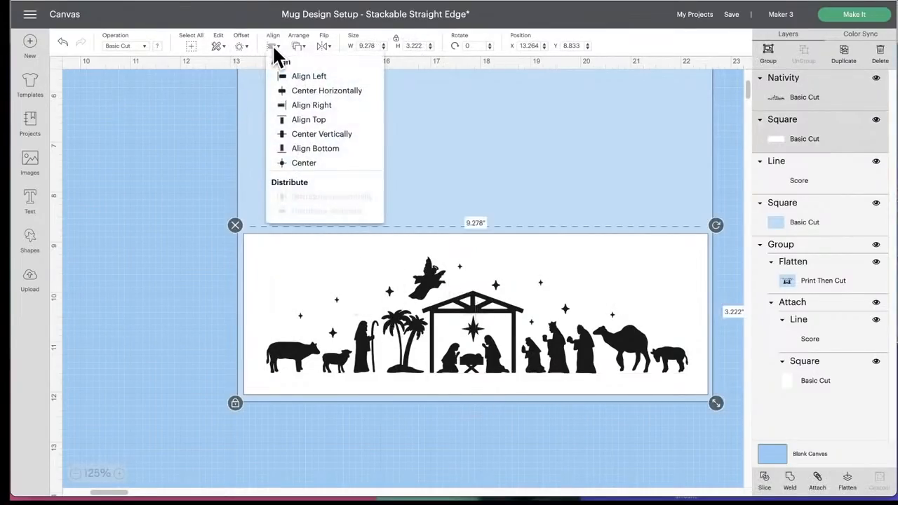
left_click(314, 173)
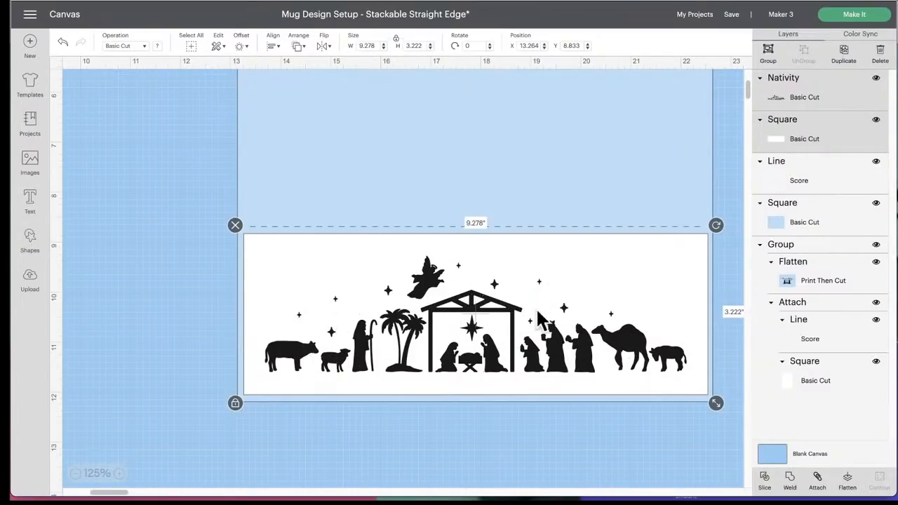
left_click(848, 483)
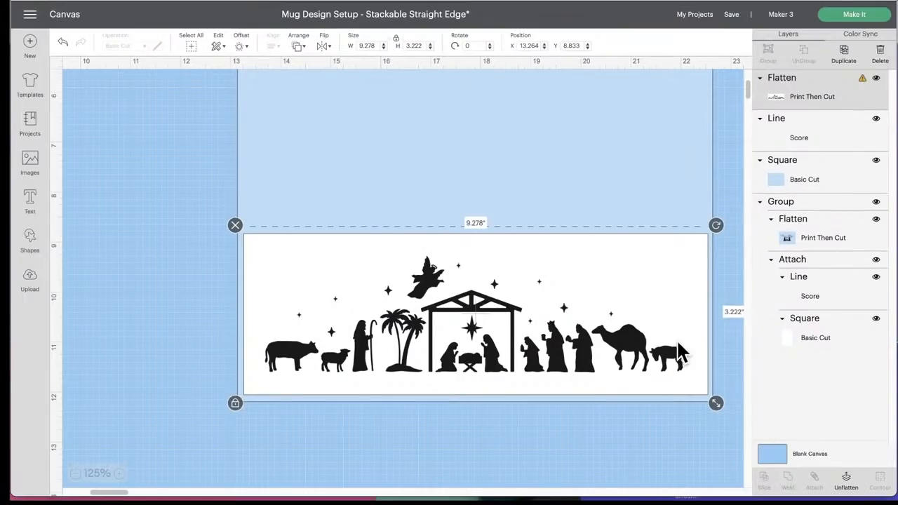
left_click_drag(613, 286, 613, 287)
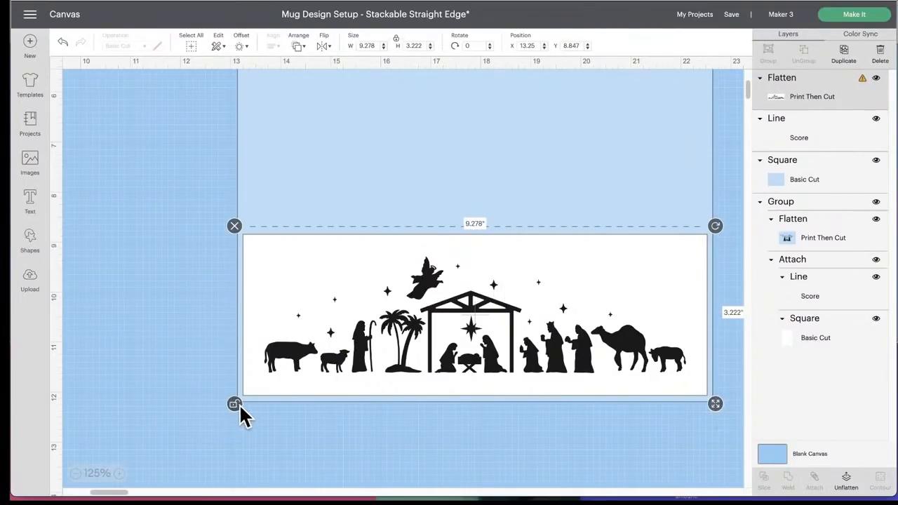
- Narrow the flattened Nativity panel to 9.236 inches wide and recenter it on the card's lower half at about X 13.278
left_click_drag(717, 411, 719, 412)
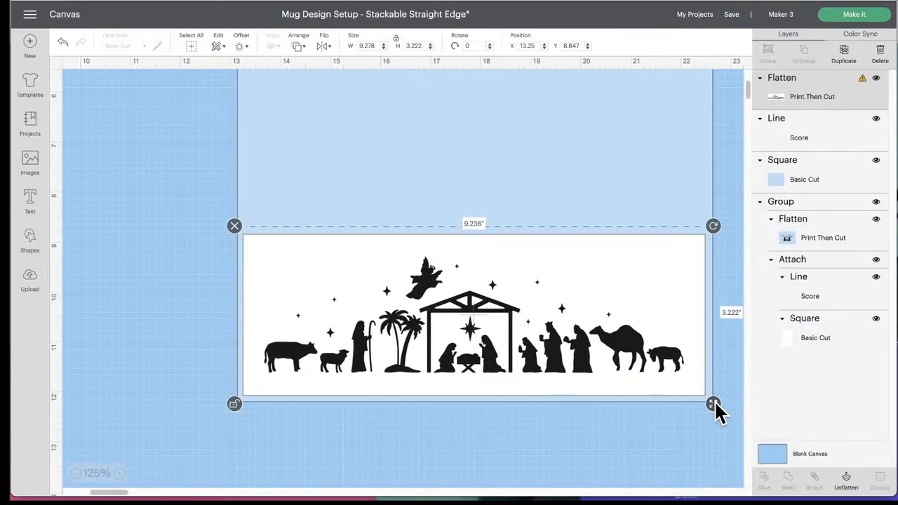
left_click_drag(681, 383, 676, 379)
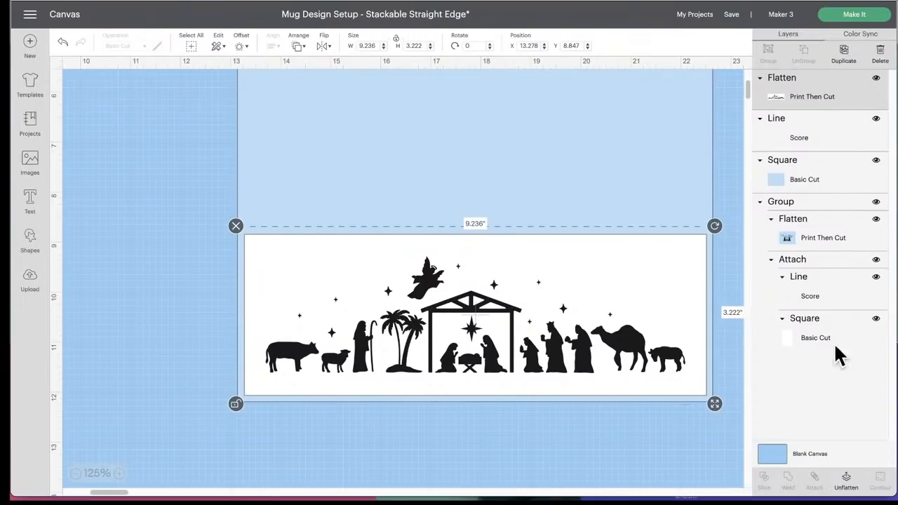
- Preview the project's mats with all materials loaded on mat, checking the blue card's layout, and return to the canvas
left_click(857, 14)
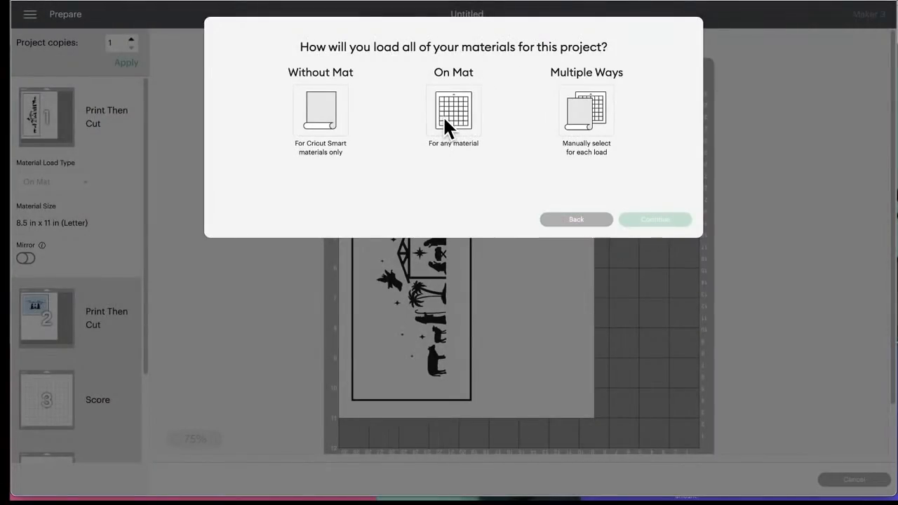
left_click(446, 116)
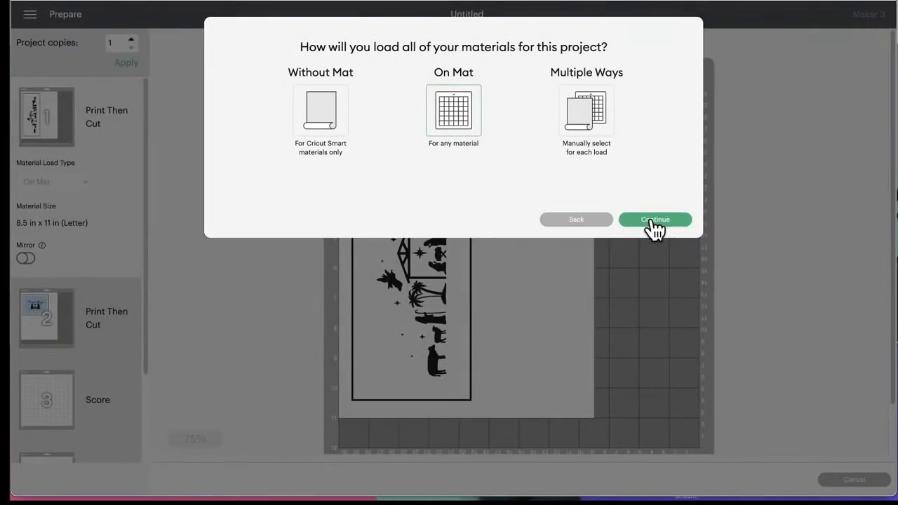
left_click(650, 221)
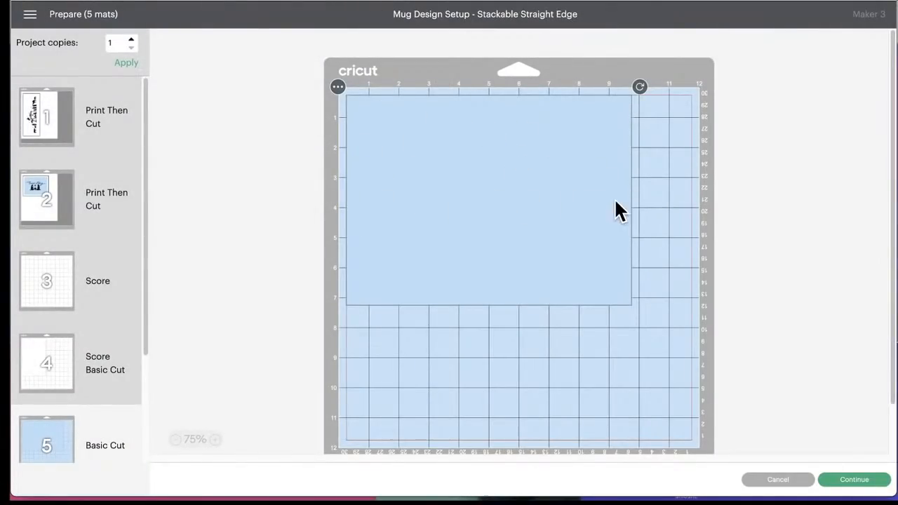
left_click(779, 482)
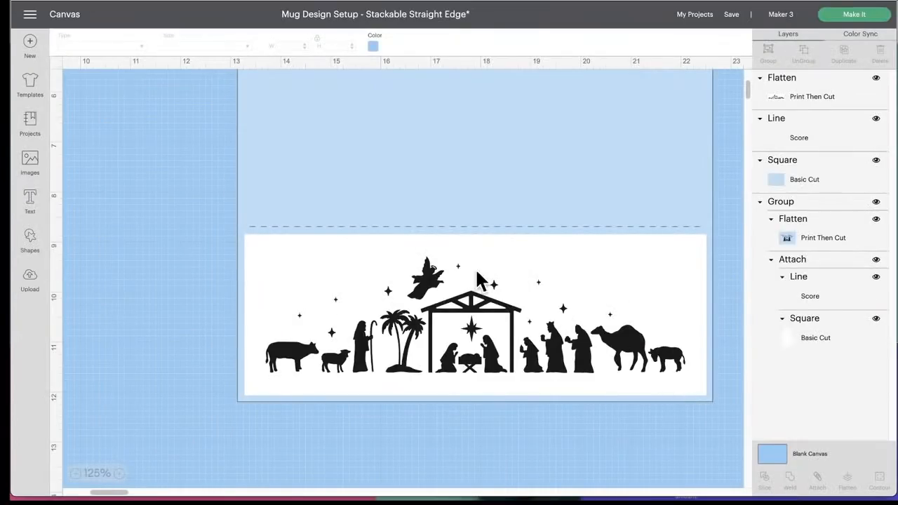
- Attach the score line to the light blue 9.5 by 7 inch card and place the attached pair behind the Nativity panel
left_click(310, 227)
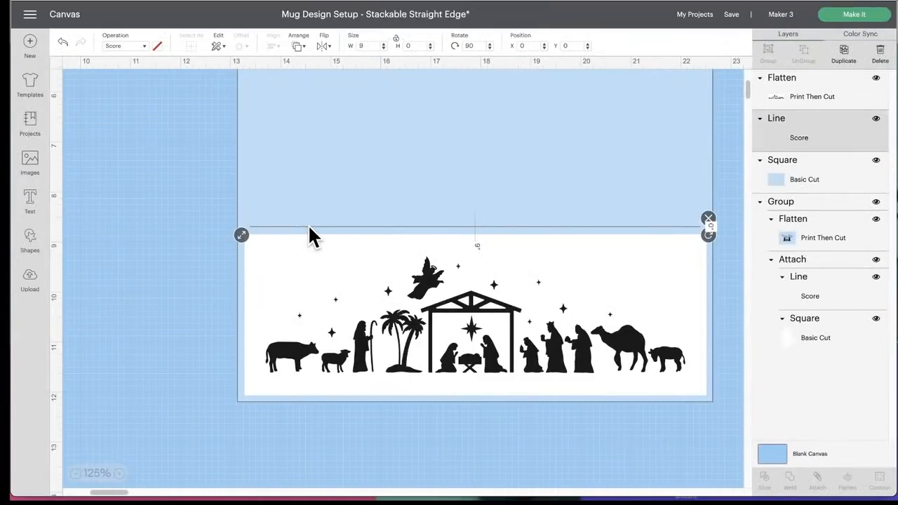
left_click(296, 121, "shift")
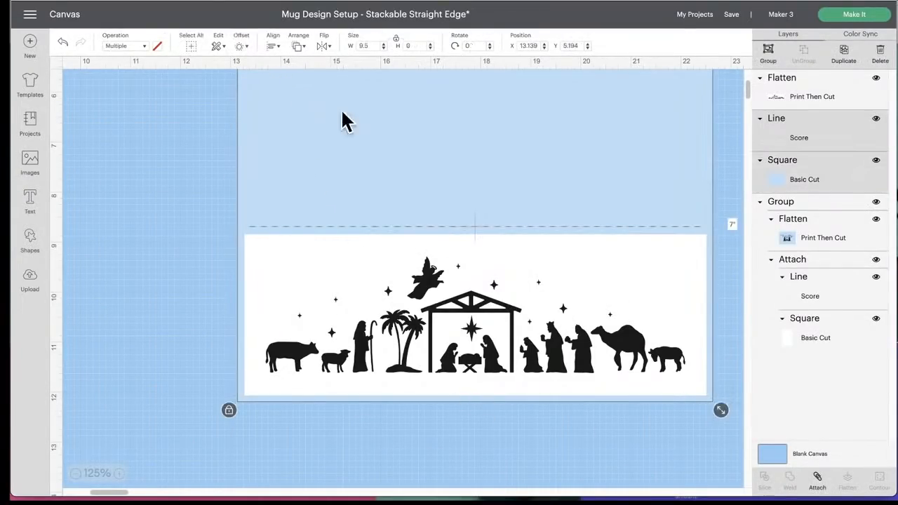
left_click(817, 481)
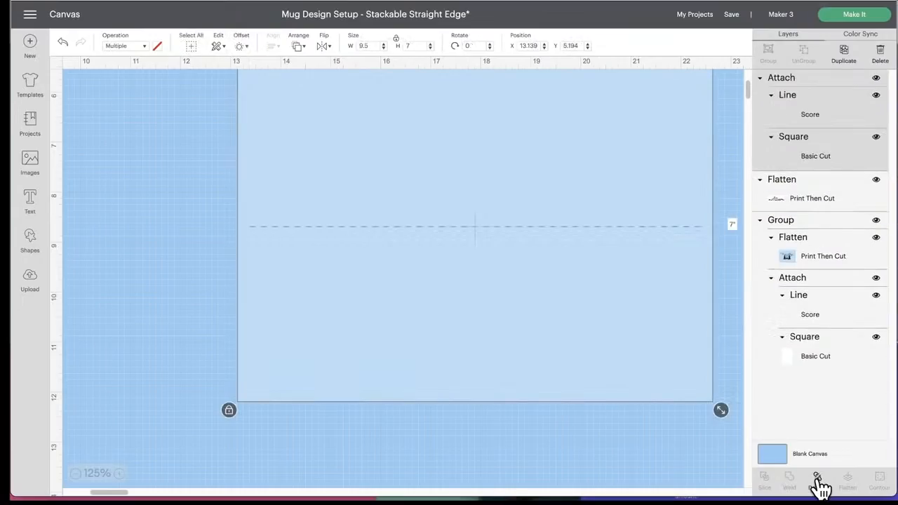
left_click(299, 46)
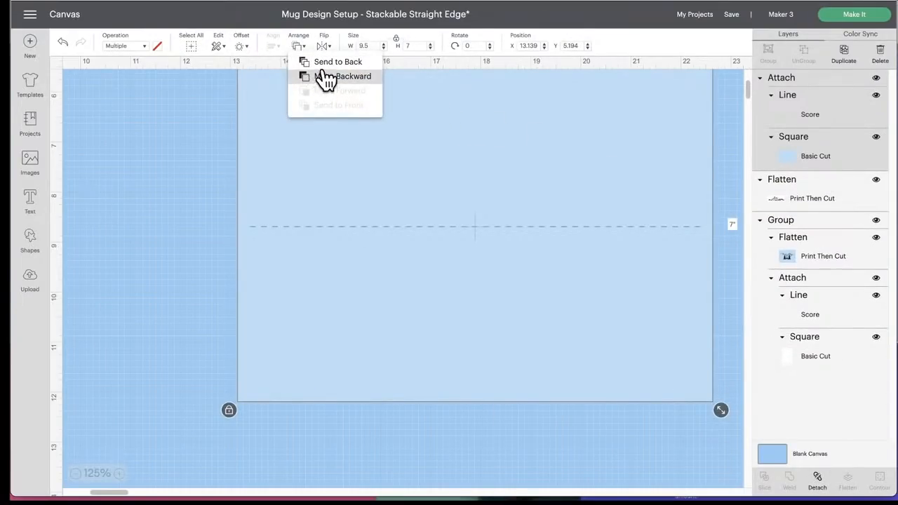
left_click(326, 78)
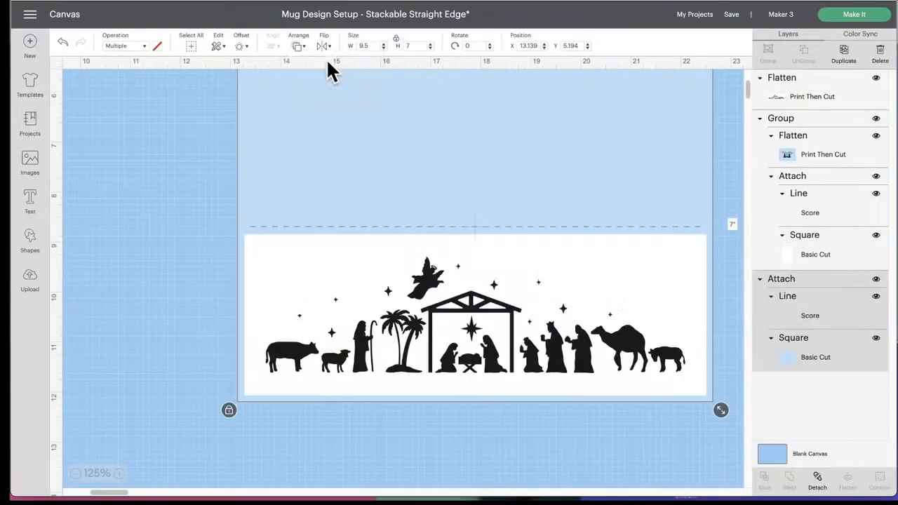
- Preview each Print Then Cut and Score/Basic Cut mat to check the layouts and score lines, and return to the canvas
left_click(851, 21)
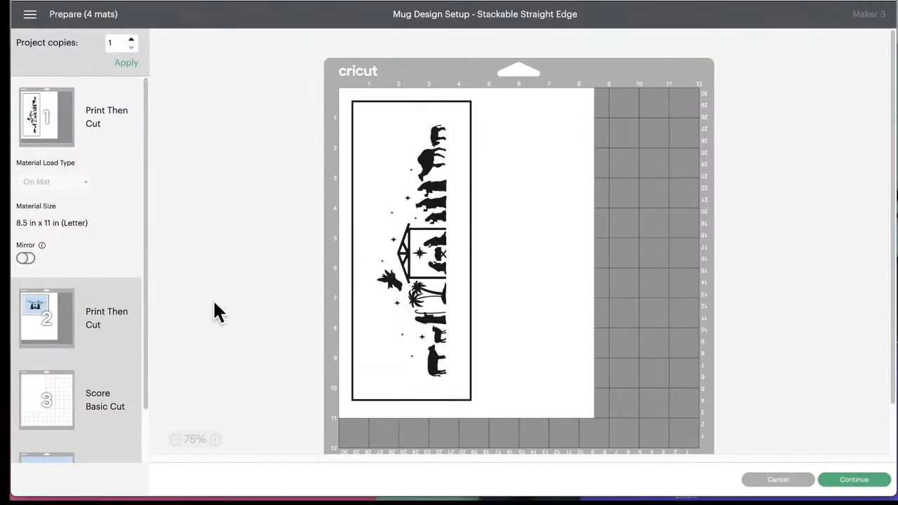
left_click(38, 303)
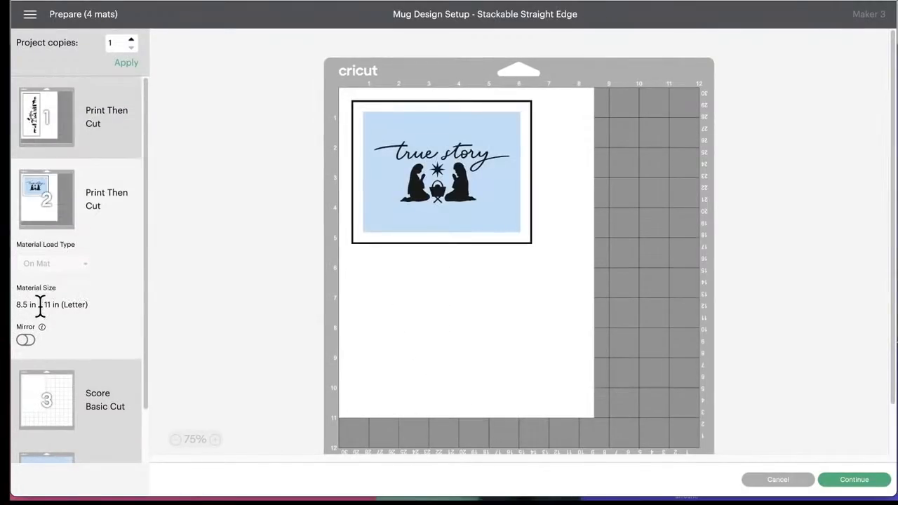
scroll(69, 344, "down", 2)
left_click(44, 341)
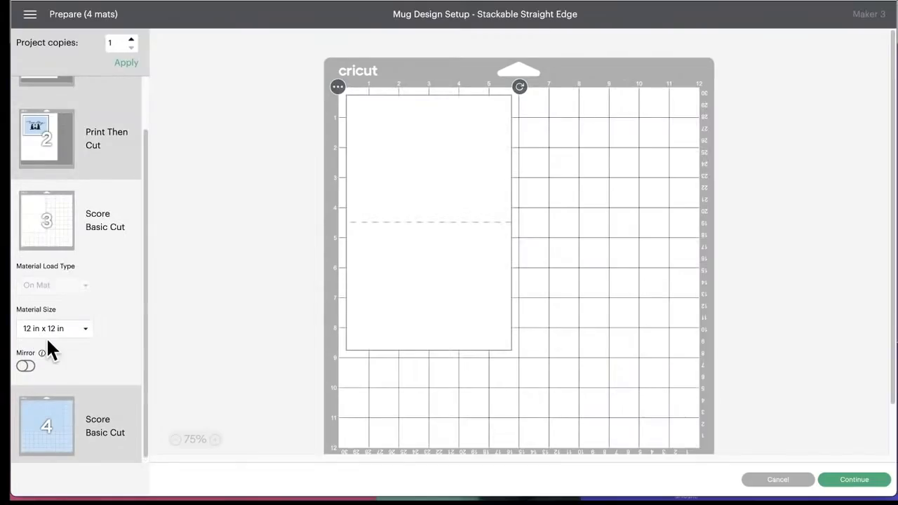
left_click(59, 427)
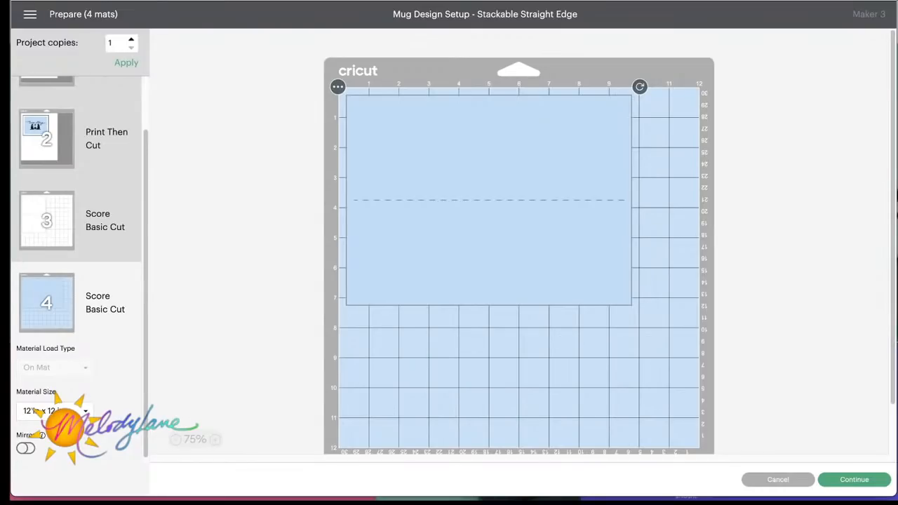
left_click(779, 482)
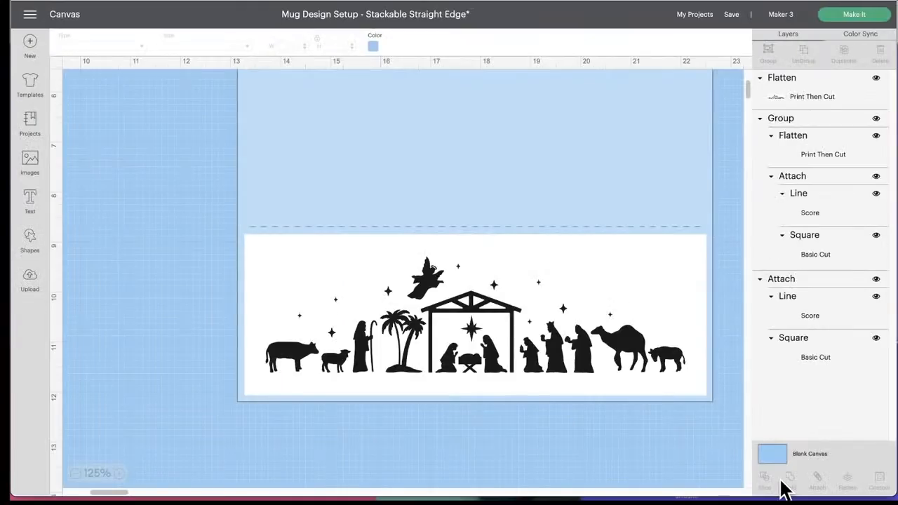
- Save the project as a new copy titled "nativity cards"
left_click(735, 20)
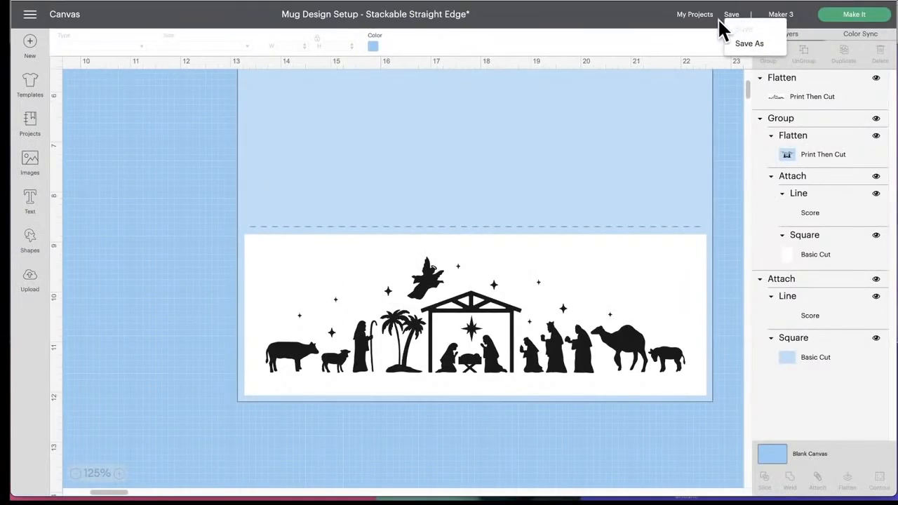
left_click(749, 46)
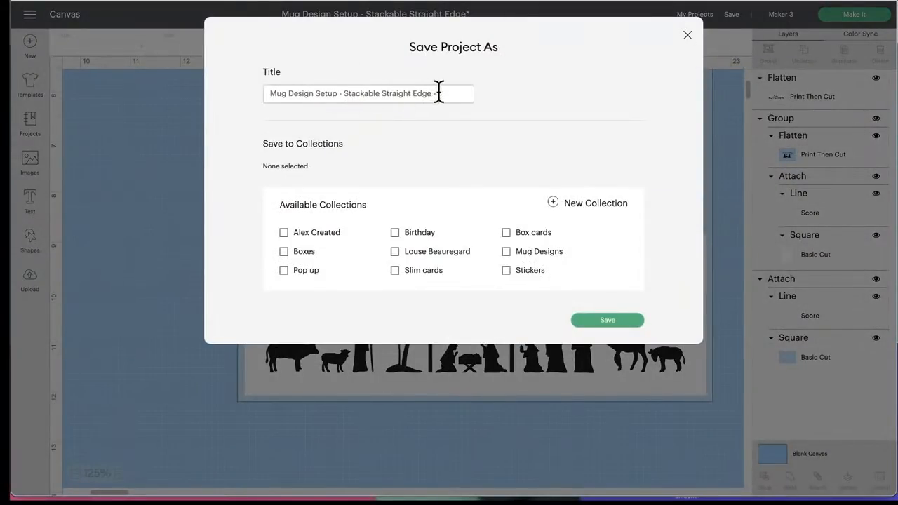
left_click_drag(456, 89, 216, 75)
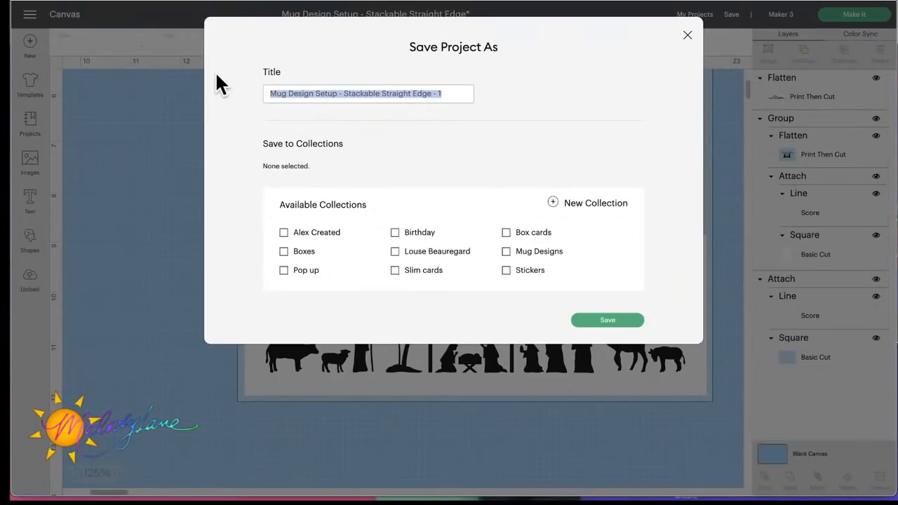
type("nativity cards")
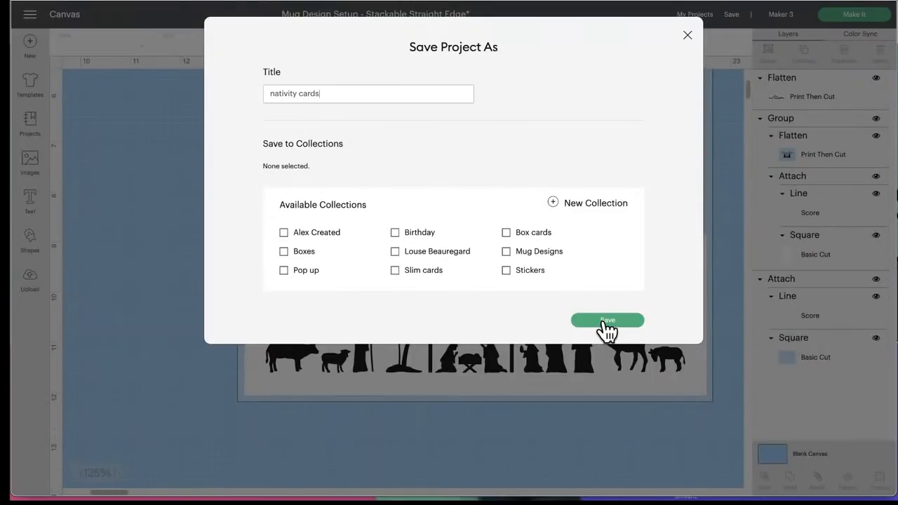
left_click(603, 320)
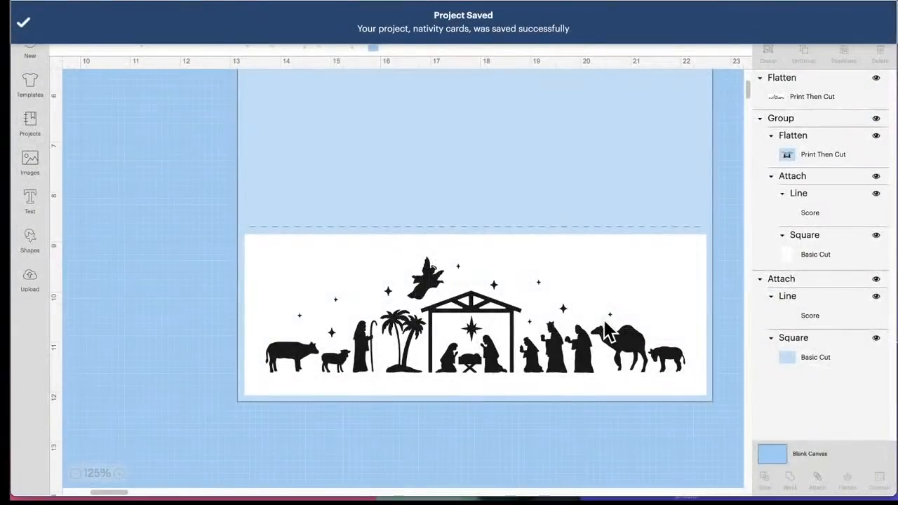
- Move the blue card beside the True Story card and put the Nativity panel back on its lower half at about X 9.194, Y 6.681
left_click(76, 473)
left_click(76, 474)
left_click(76, 474)
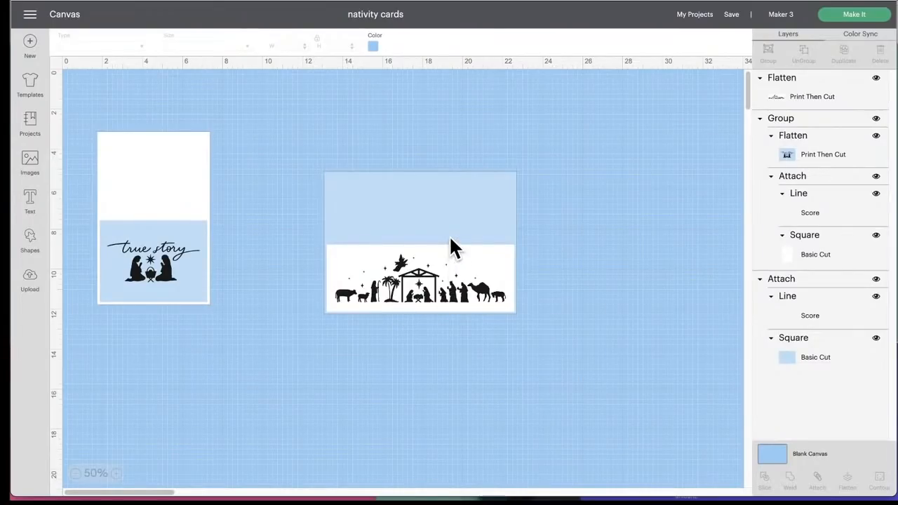
left_click_drag(451, 238, 369, 203)
left_click_drag(484, 279, 403, 235)
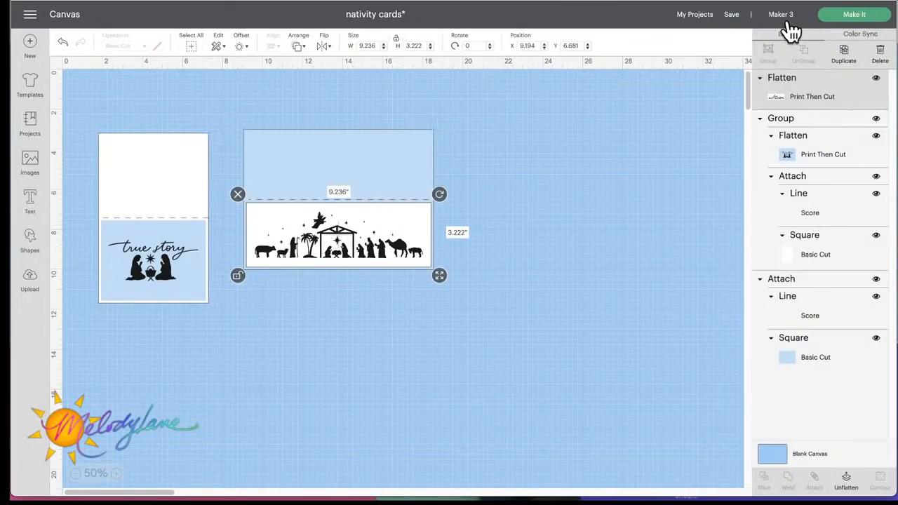
- Save another copy of the project titled "Slimline nativity Print card"
mouse_move(731, 20)
left_click(746, 44)
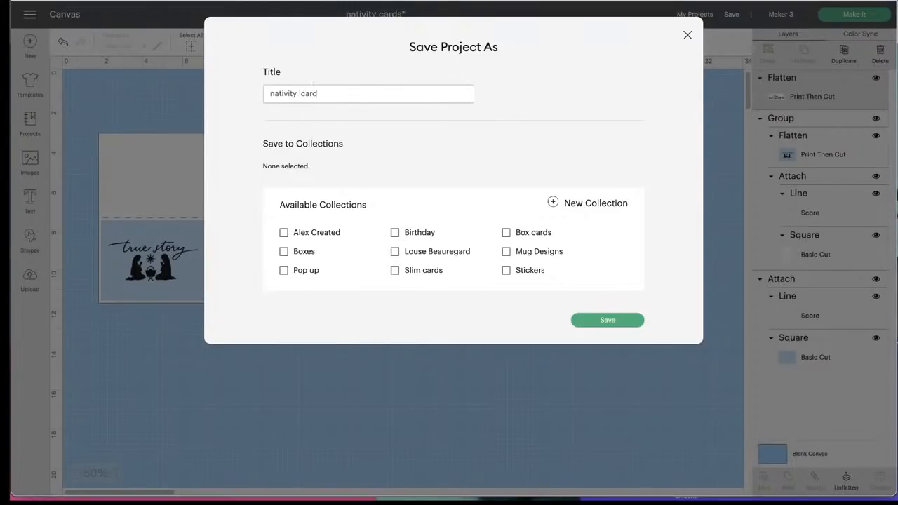
type("Print ")
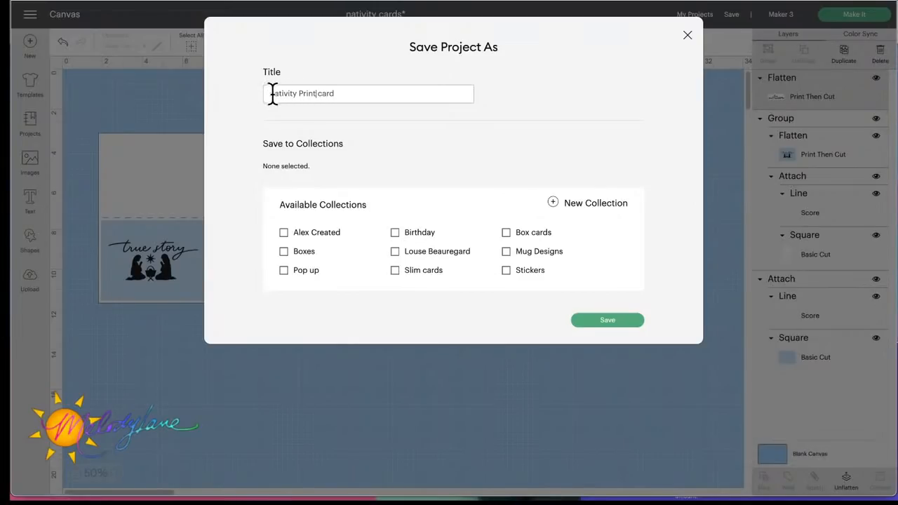
type("Slimline")
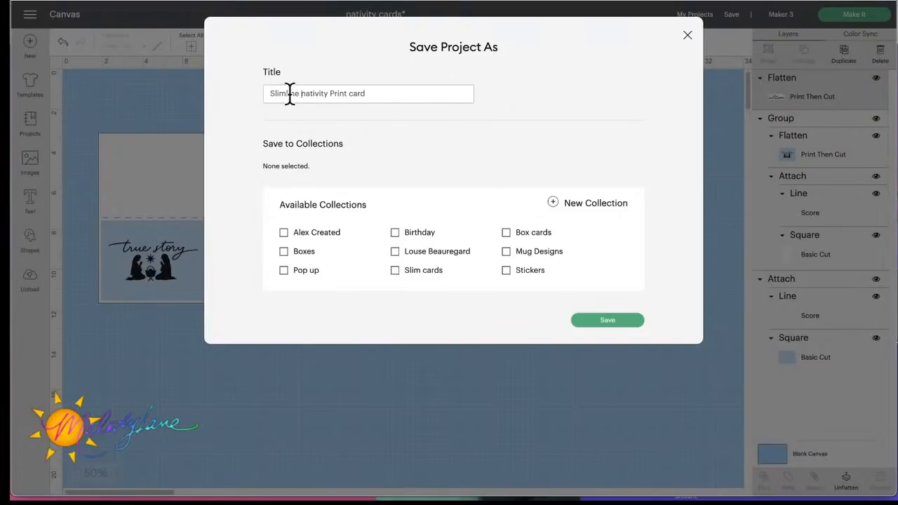
left_click(621, 323)
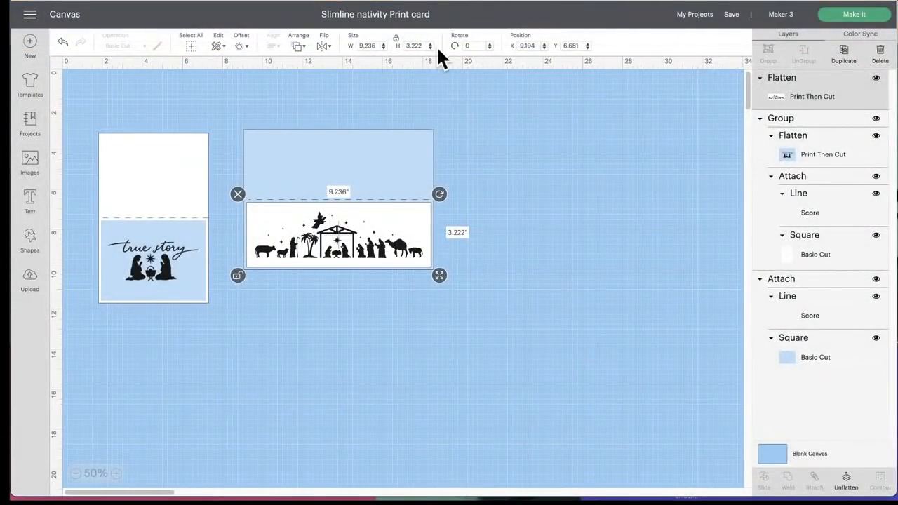
- Delete the grouped True Story card from the canvas and save the slimline project
left_click_drag(107, 107, 175, 344)
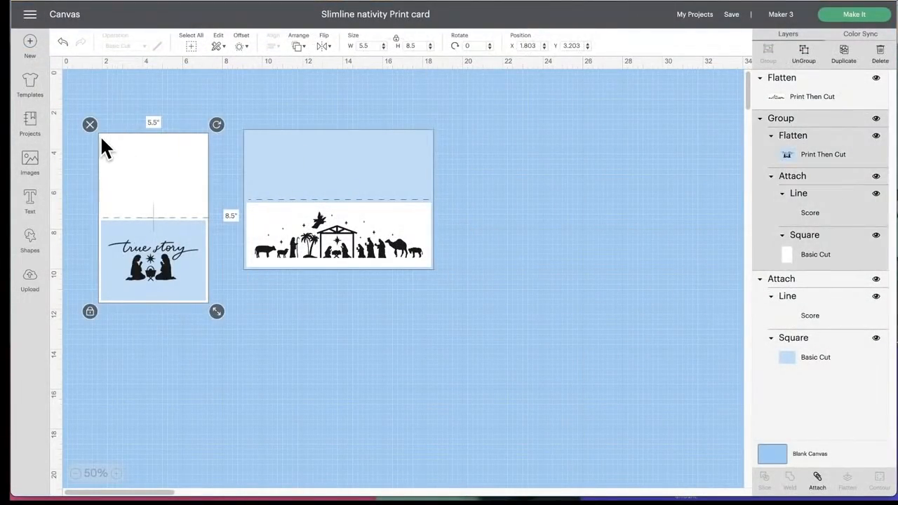
left_click(90, 124)
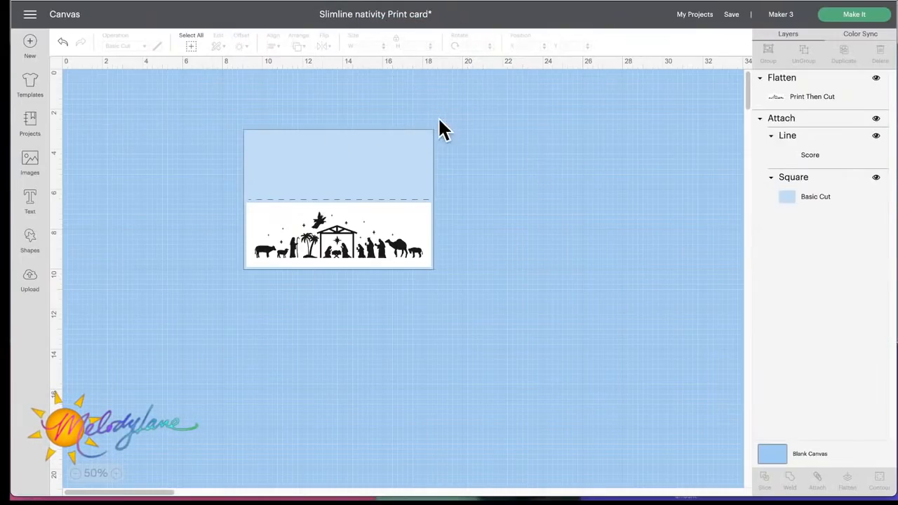
left_click(736, 16)
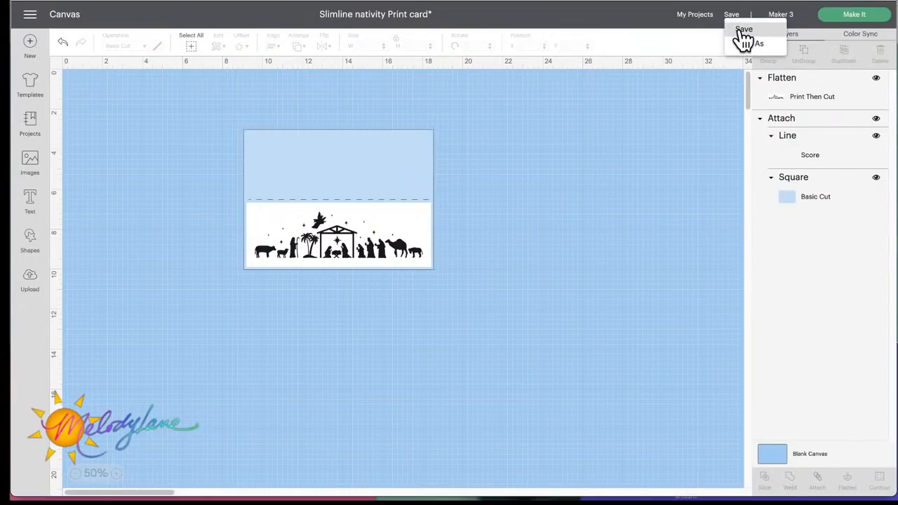
left_click(740, 27)
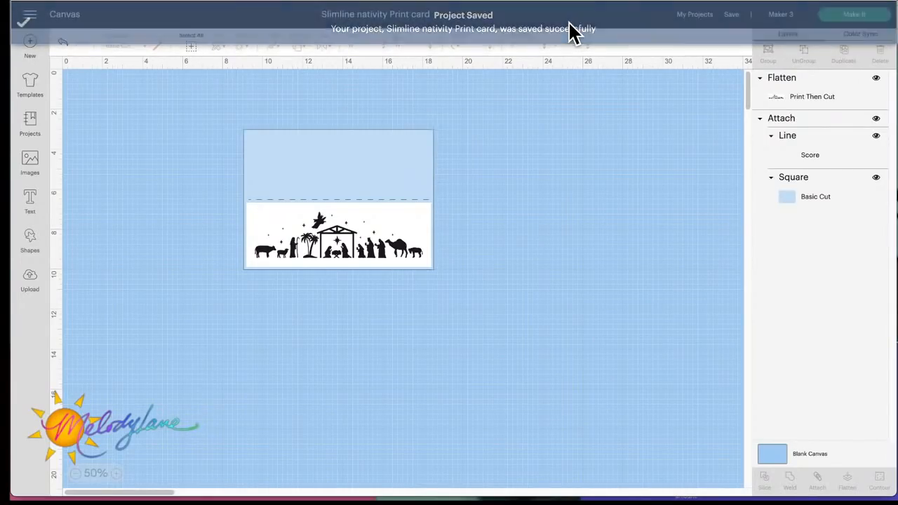
- Open the saved "nativity cards" project's details and examine its inspiration source and the images and fonts it uses
left_click(695, 15)
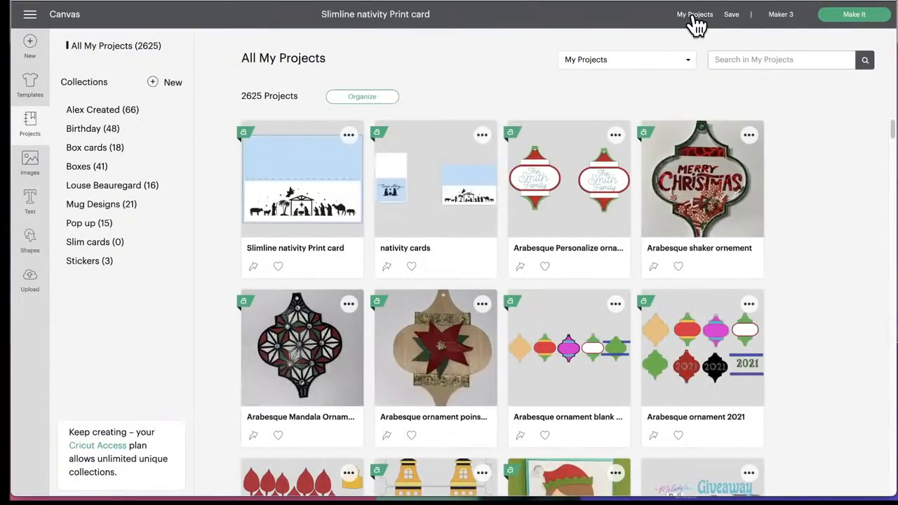
left_click(425, 214)
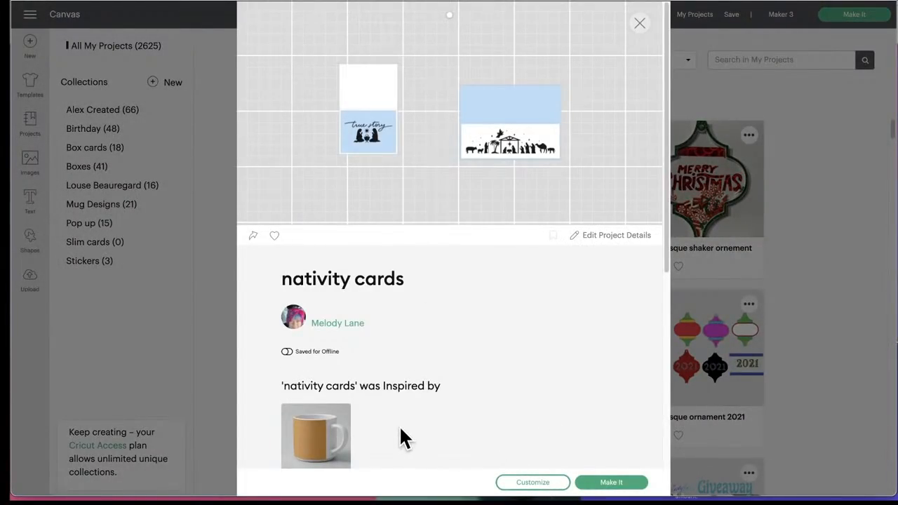
scroll(400, 435, "down", 3)
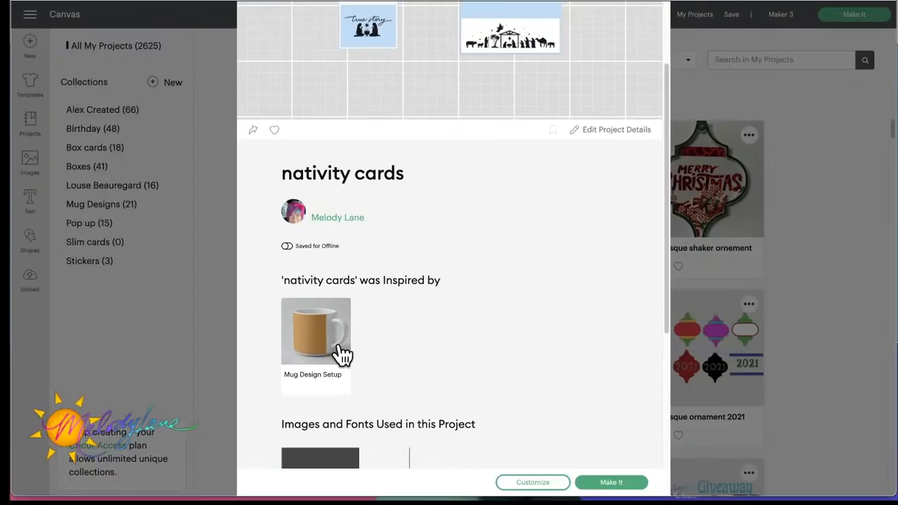
scroll(453, 378, "down", 5)
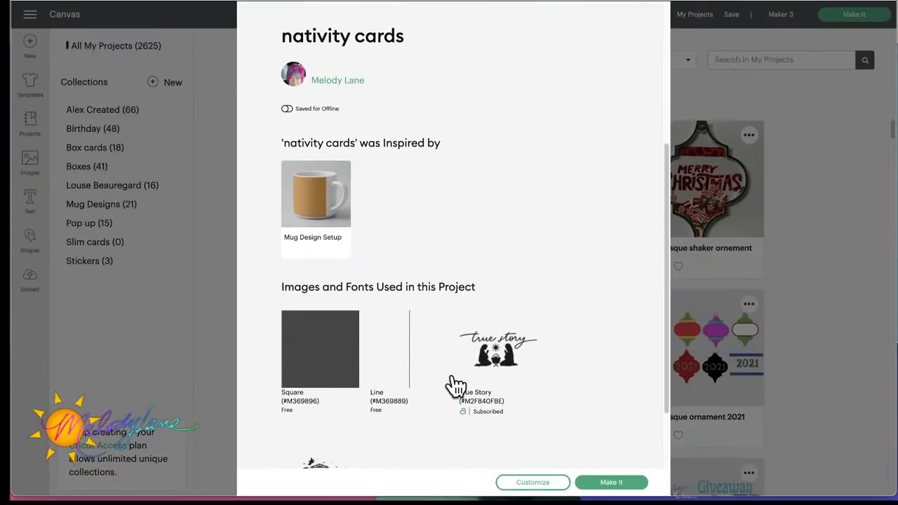
- Open the "nativity cards" project for customizing, delete the blue Nativity card with its printed panel, and save the project
scroll(456, 386, "up", 5)
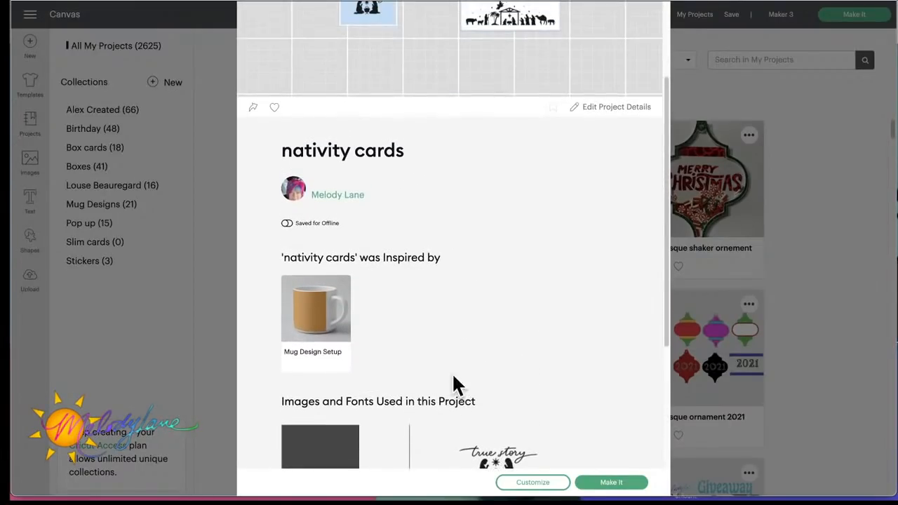
left_click(535, 484)
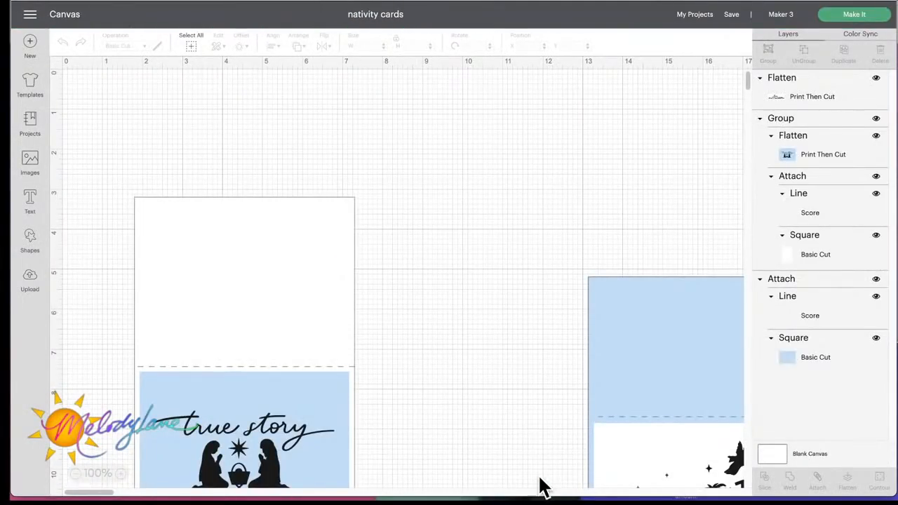
scroll(497, 367, "right", 3)
left_click_drag(427, 191, 714, 390)
key("Delete")
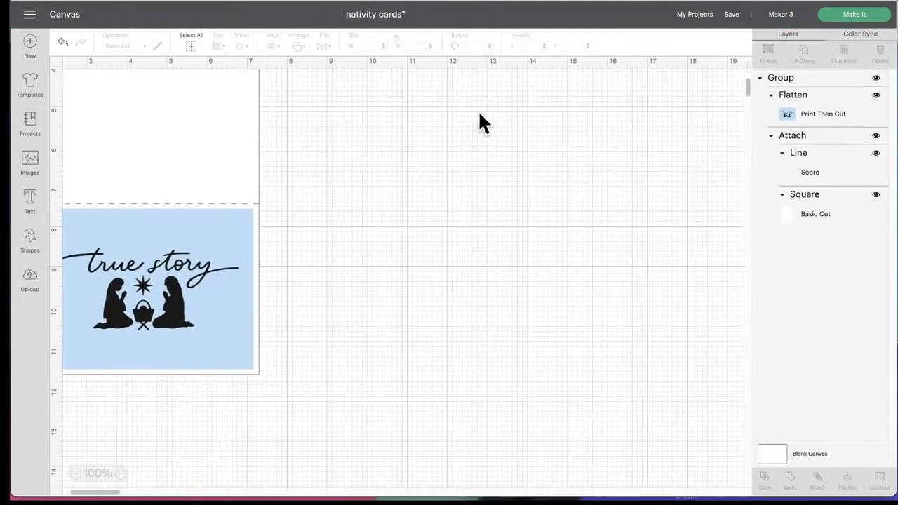
left_click(731, 21)
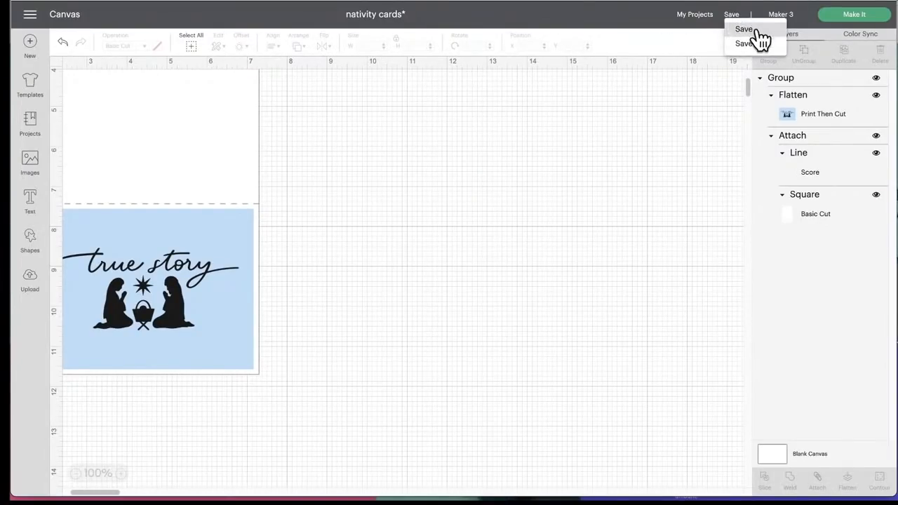
left_click(754, 28)
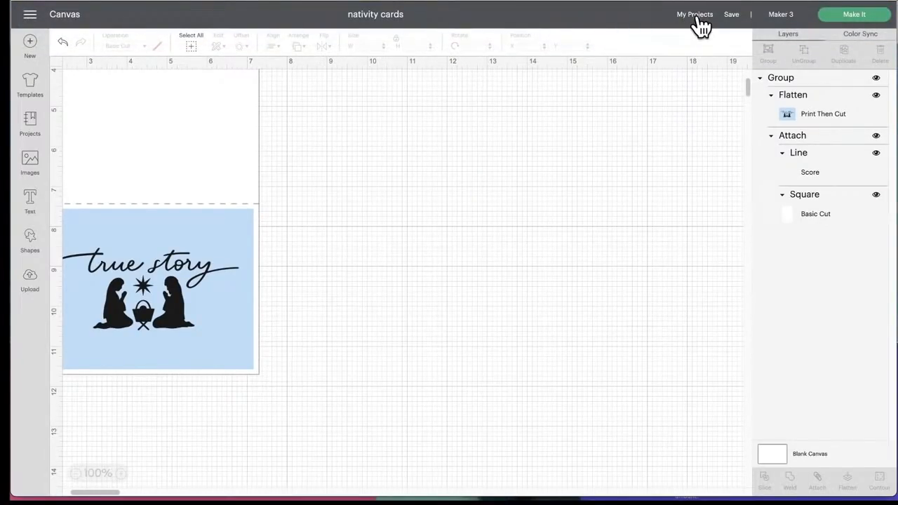
- Rename the saved "nativity cards" project to "nativity card Print then cut" and save its details
left_click(695, 20)
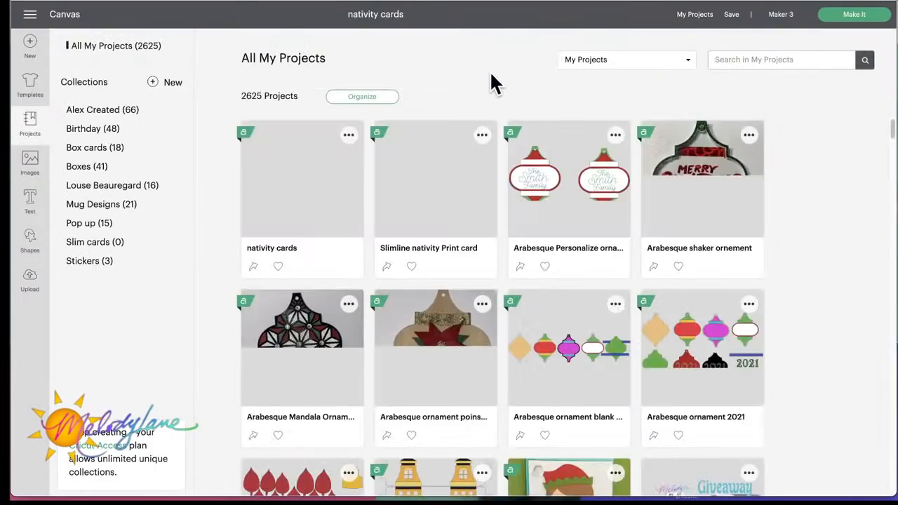
left_click(350, 136)
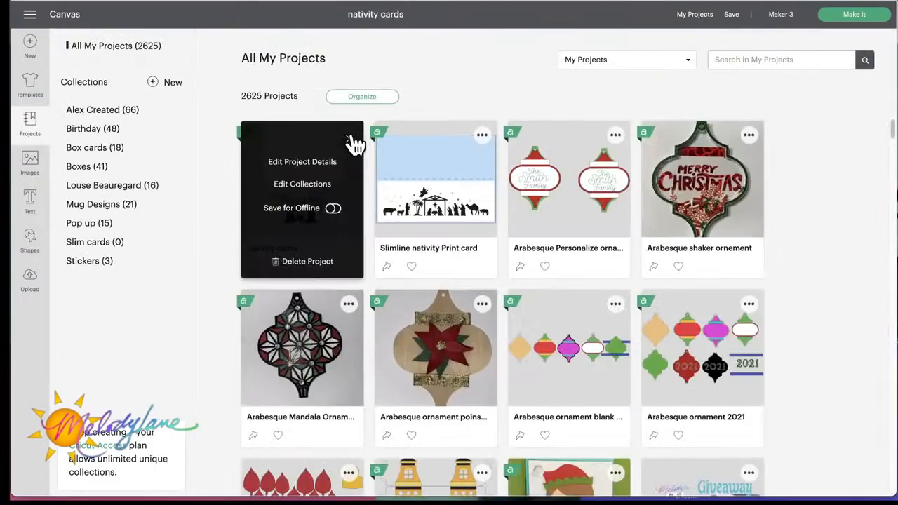
left_click(306, 162)
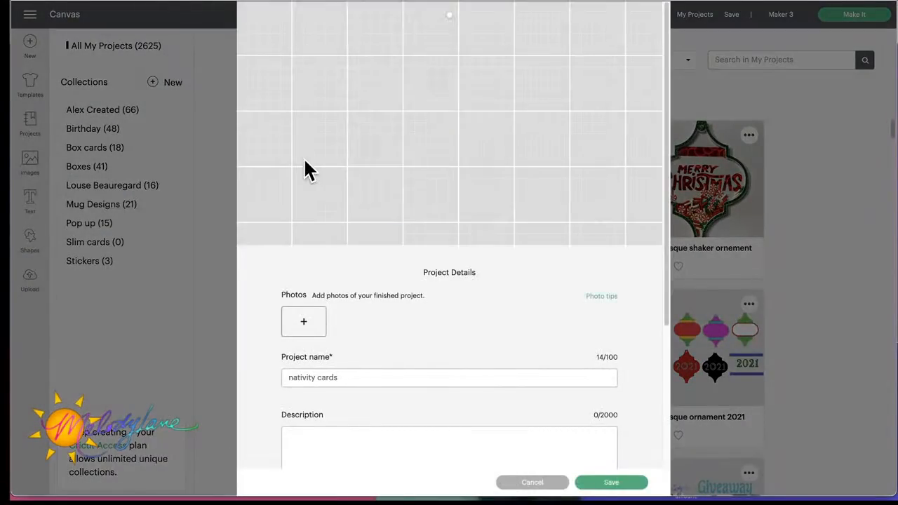
left_click(344, 377)
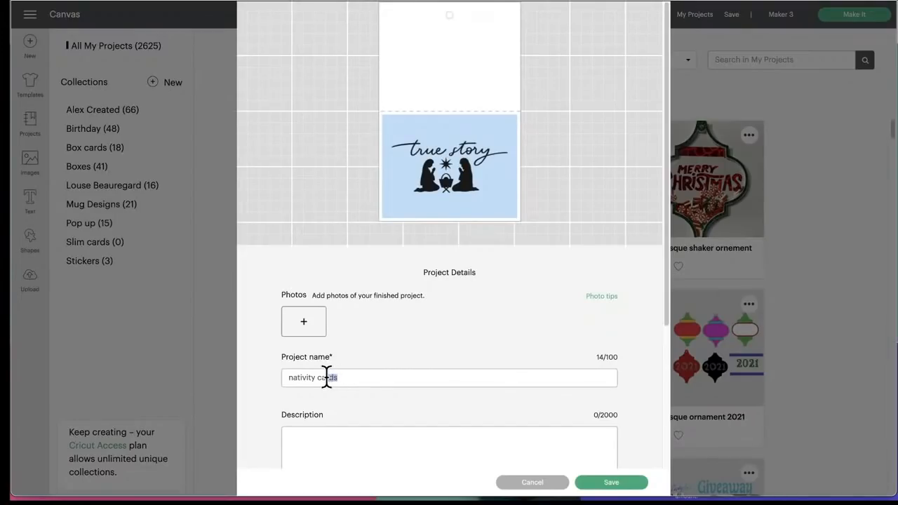
key("BackSpace")
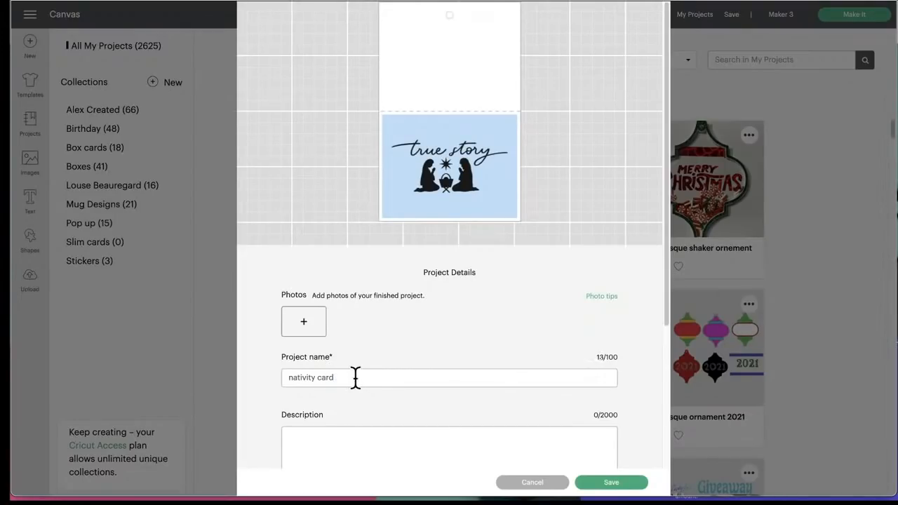
type("Print then")
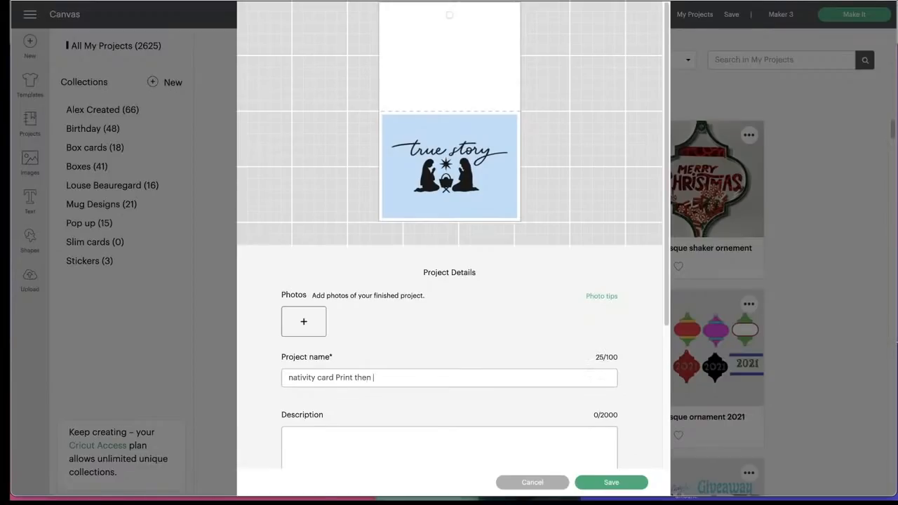
type(" cut")
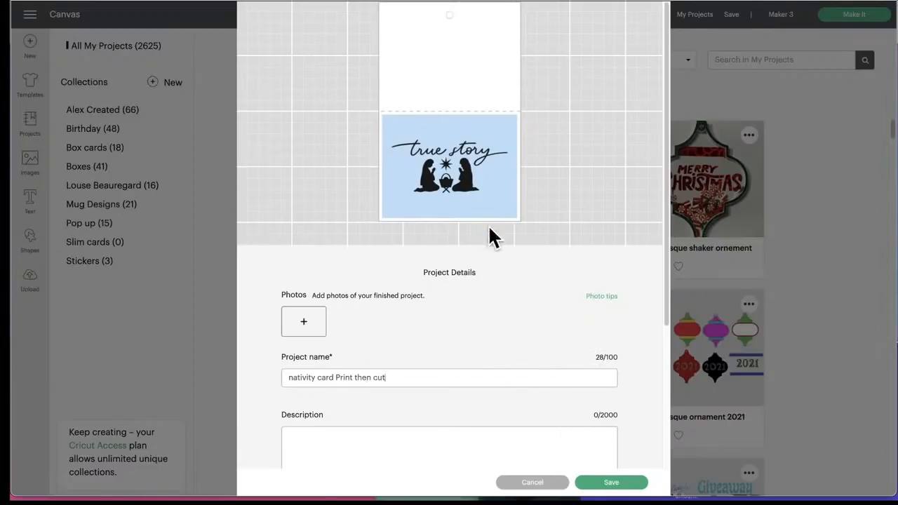
left_click(611, 482)
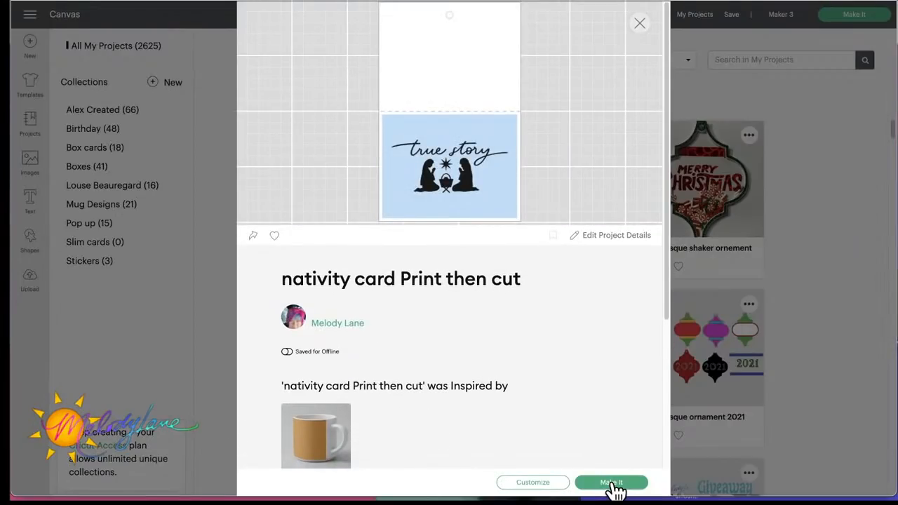
left_click(638, 27)
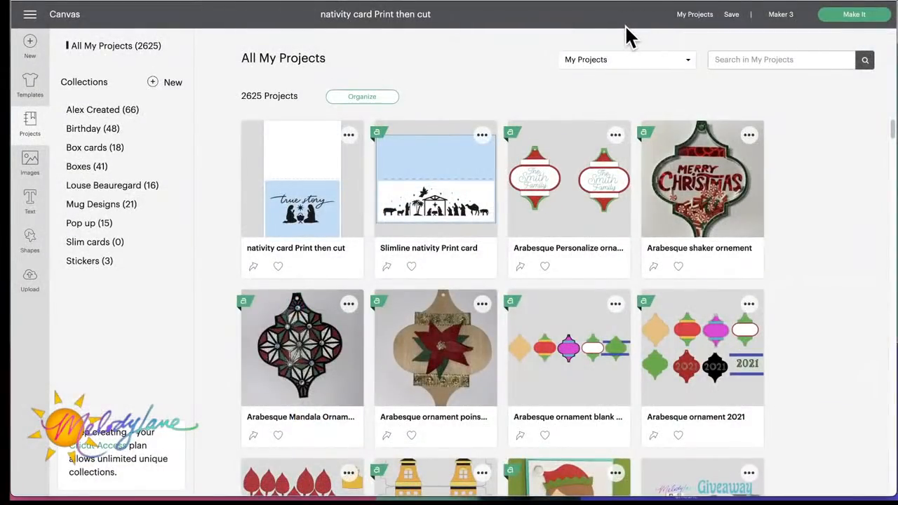
- Return to the canvas, move the True Story card to about X 7.33, Y 2.883, and unflatten its printed panel
left_click(30, 133)
left_click_drag(167, 213, 391, 211)
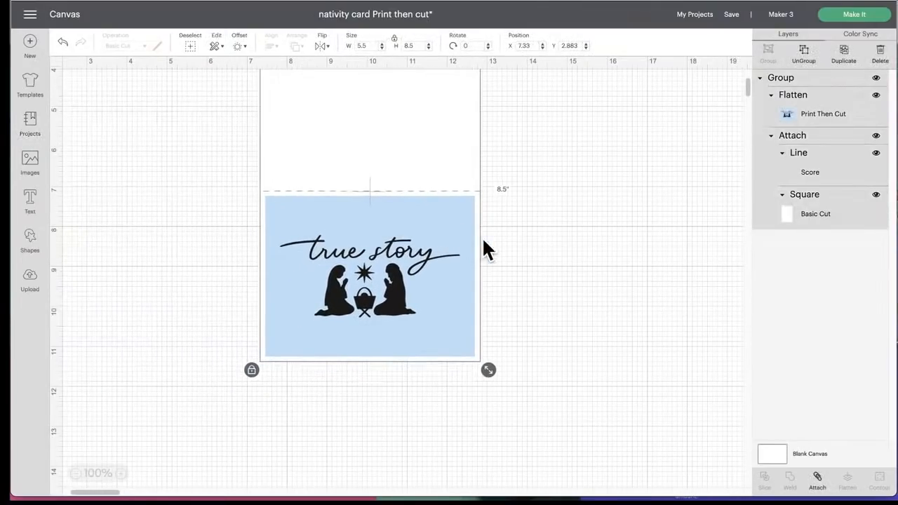
left_click(801, 113)
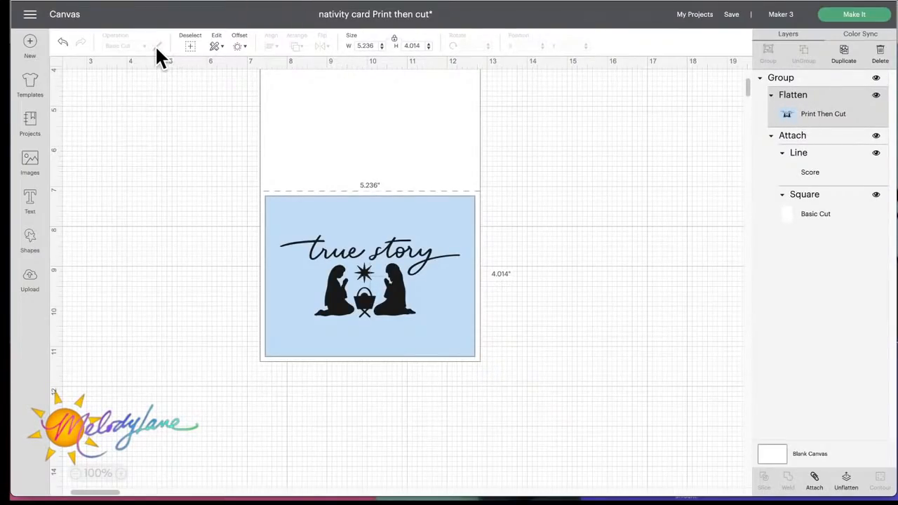
left_click(848, 484)
- Recolor the square behind the True Story image light green
left_click(366, 221)
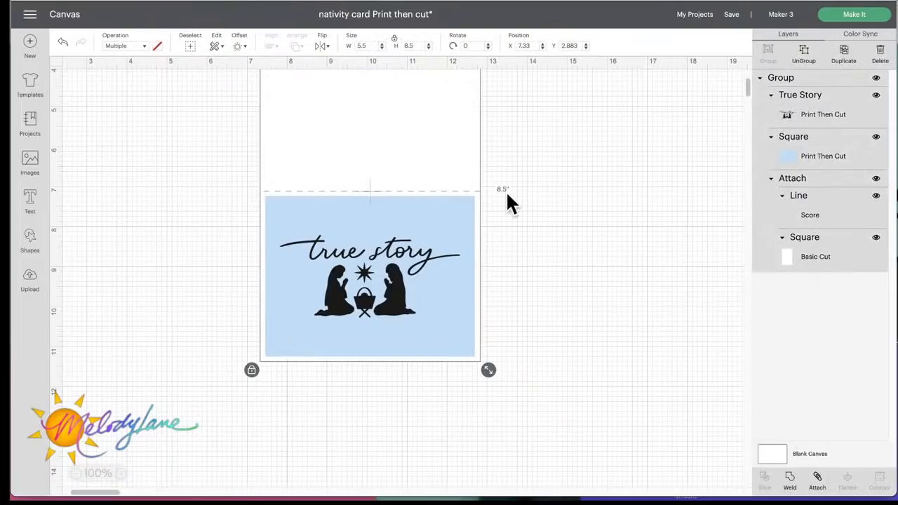
left_click(790, 163)
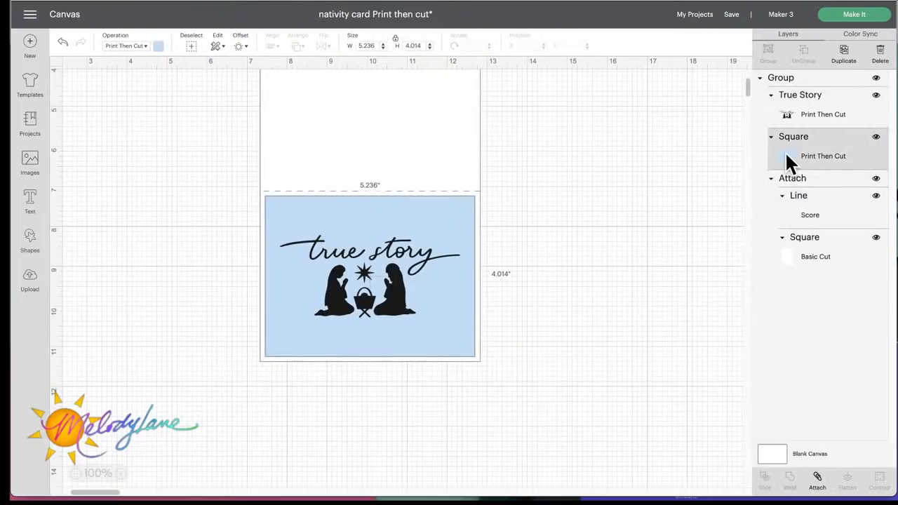
left_click(159, 49)
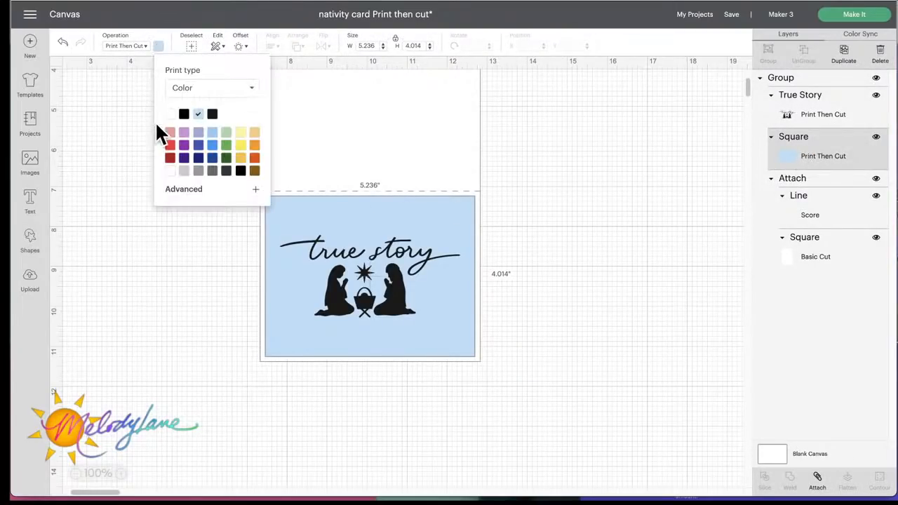
left_click(226, 132)
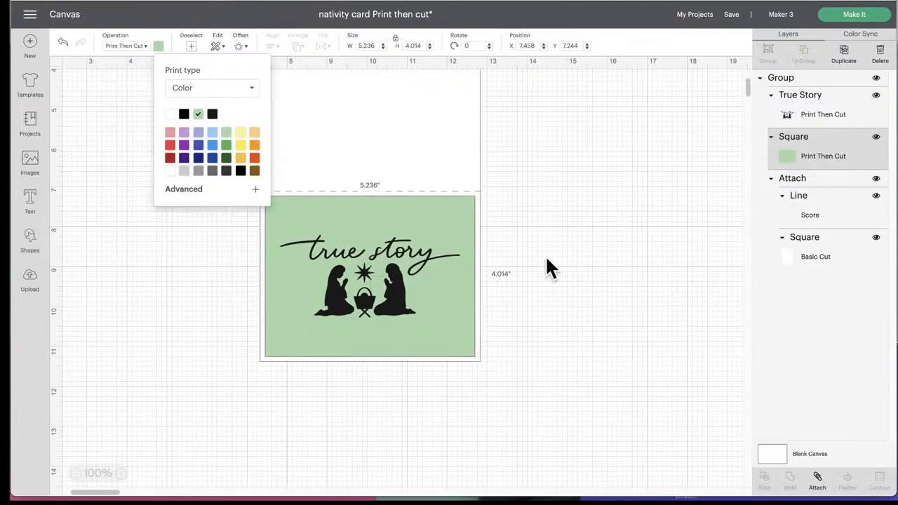
- Shift the whole True Story card slightly across the canvas and ungroup it
left_click(800, 96)
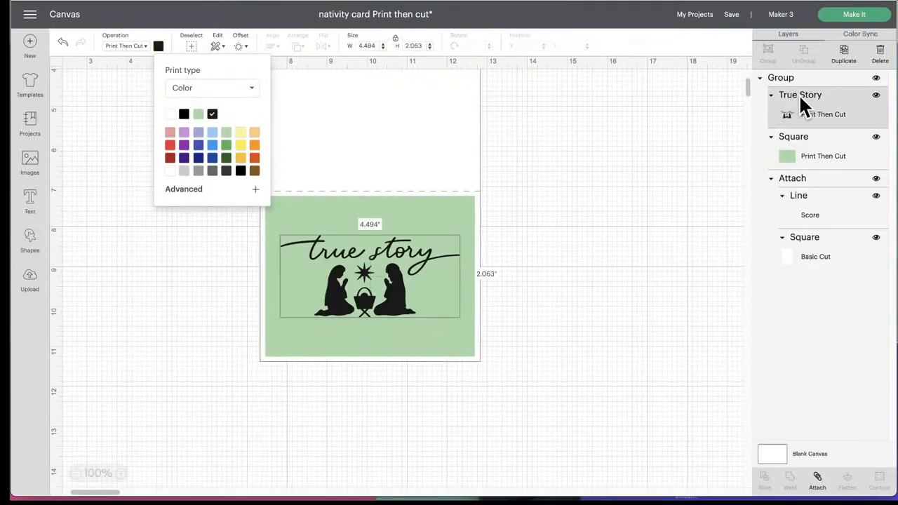
left_click(802, 151, "shift")
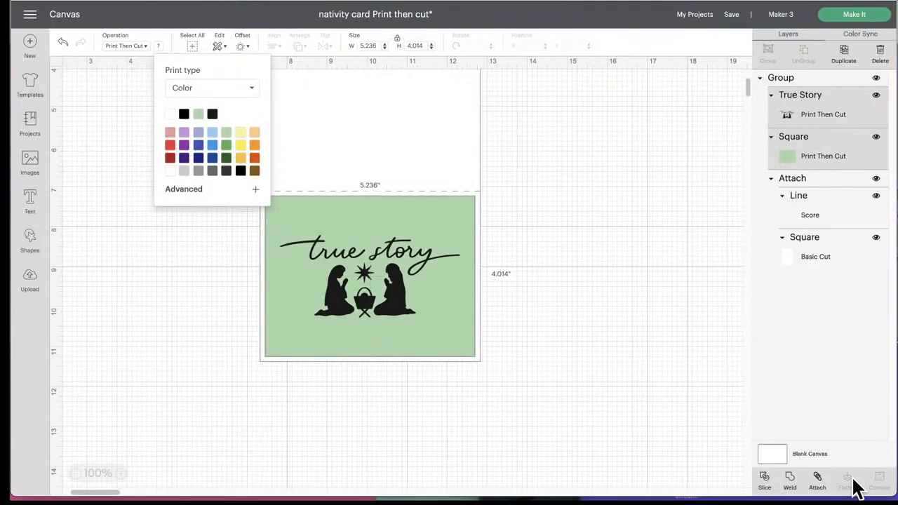
left_click(567, 267)
key("ctrl+a")
left_click_drag(411, 134, 437, 146)
left_click(805, 52)
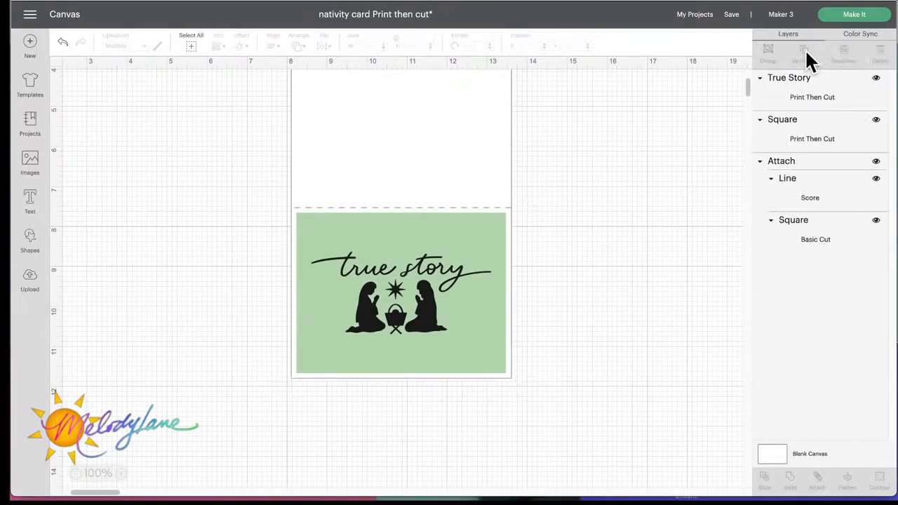
- Flatten the True Story image with its green square and nudge the panel to about X 8.3, Y 7.65
left_click(484, 245)
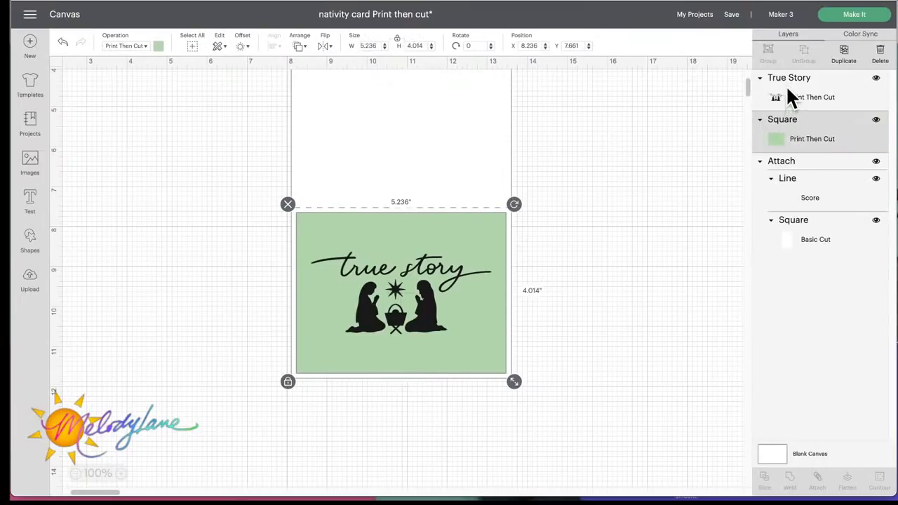
left_click(786, 86, "shift")
left_click(846, 483)
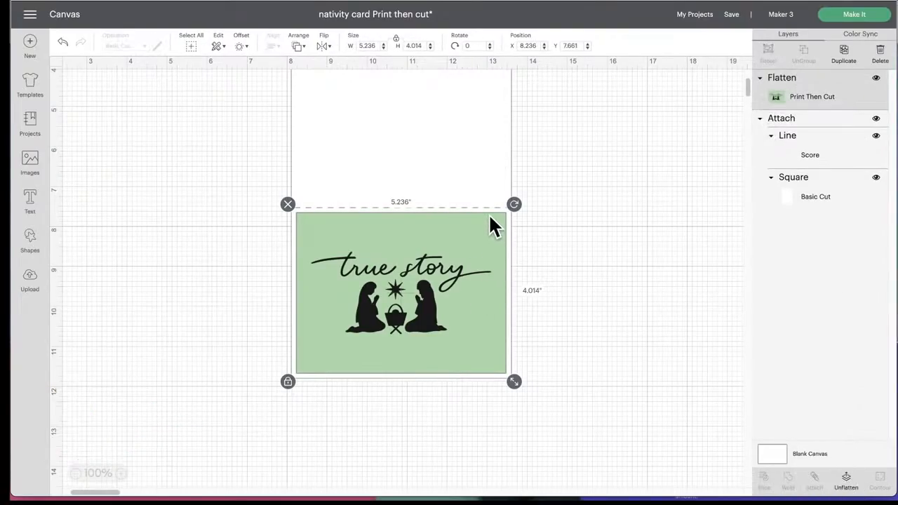
left_click_drag(486, 222, 487, 220)
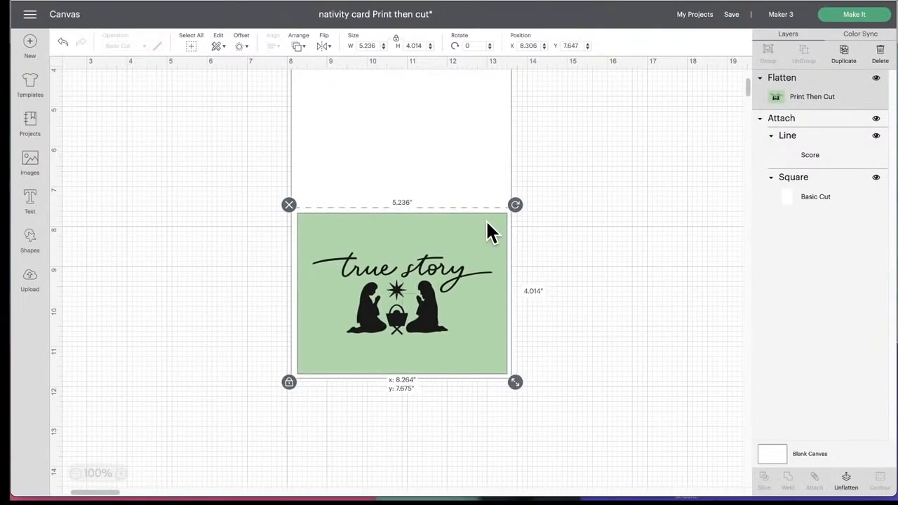
left_click(577, 219)
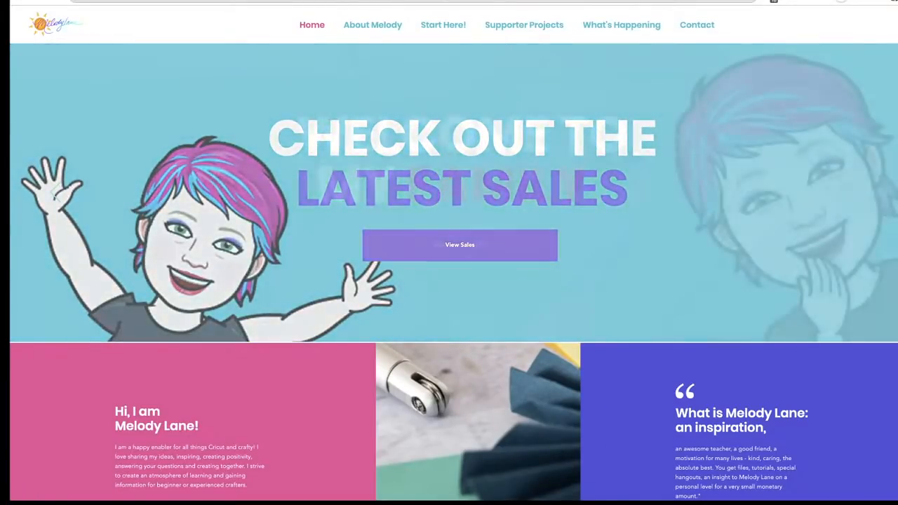
- Show the Nightbot giveaways page and the photo of Cricut figures over the website, moving each window back out of view
left_click_drag(894, 2, 454, 2)
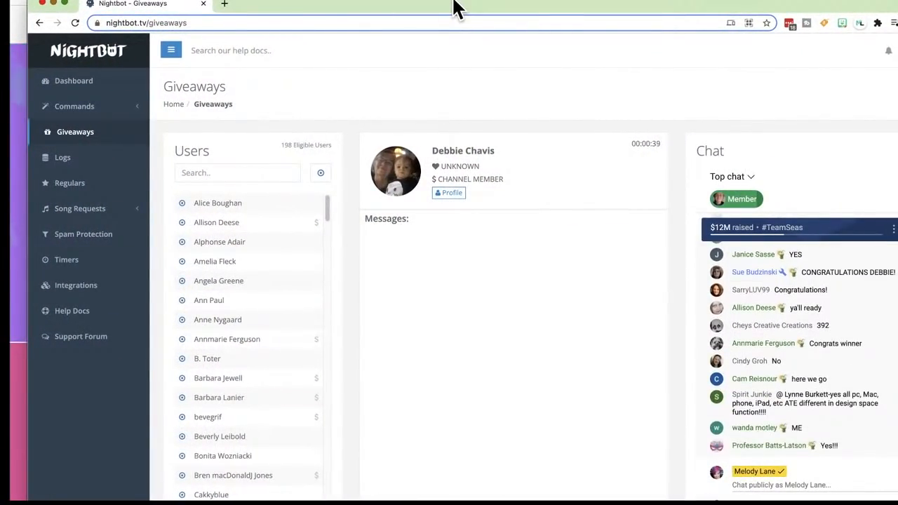
left_click_drag(454, 7, 0, 8)
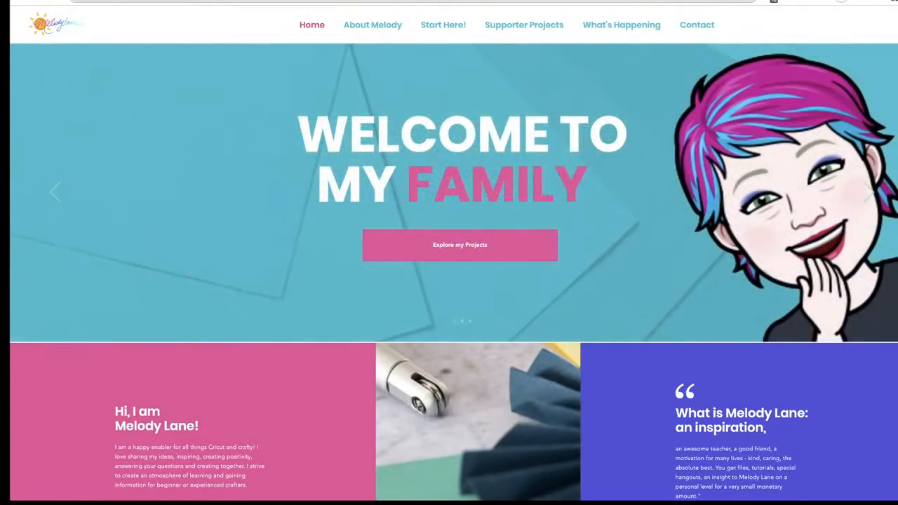
left_click(394, 493)
left_click_drag(394, 493, 488, 0)
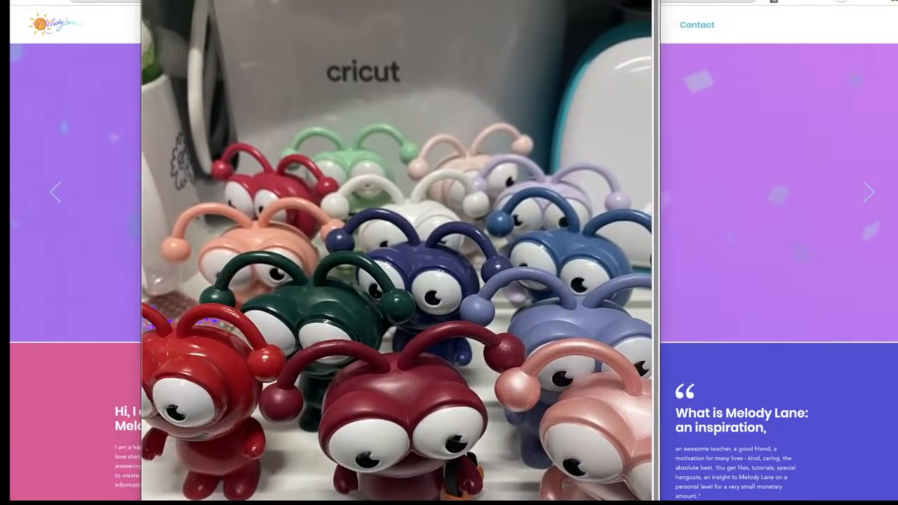
left_click_drag(488, 0, 493, 0)
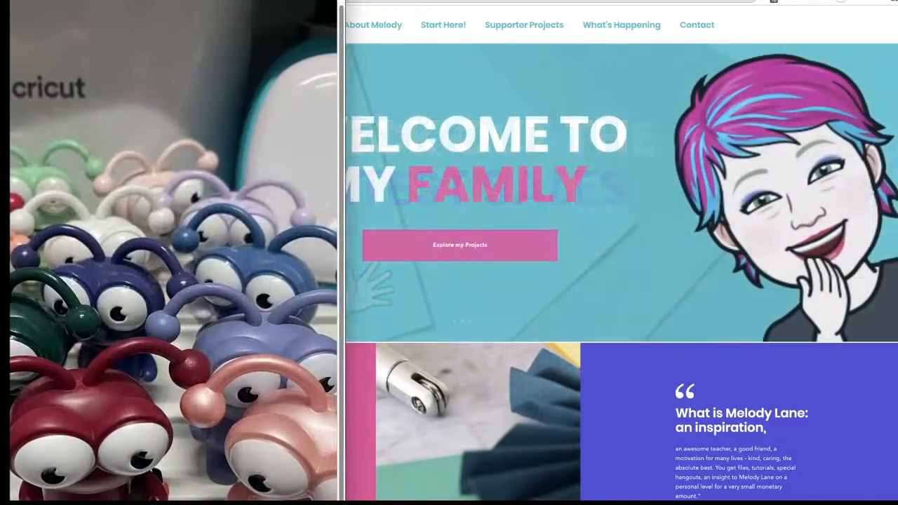
left_click_drag(0, 0, 264, 504)
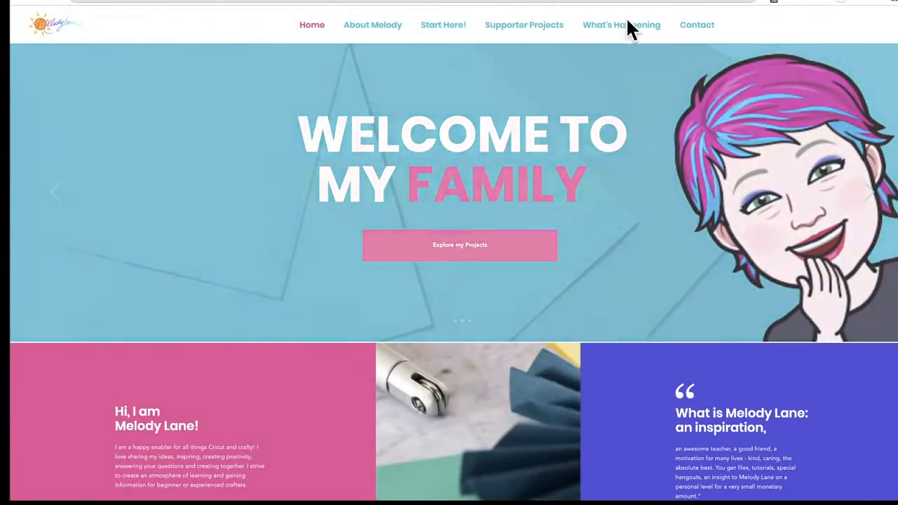
- Look through the website's home page down to the contact form and video gallery
scroll(425, 201, "down", 3)
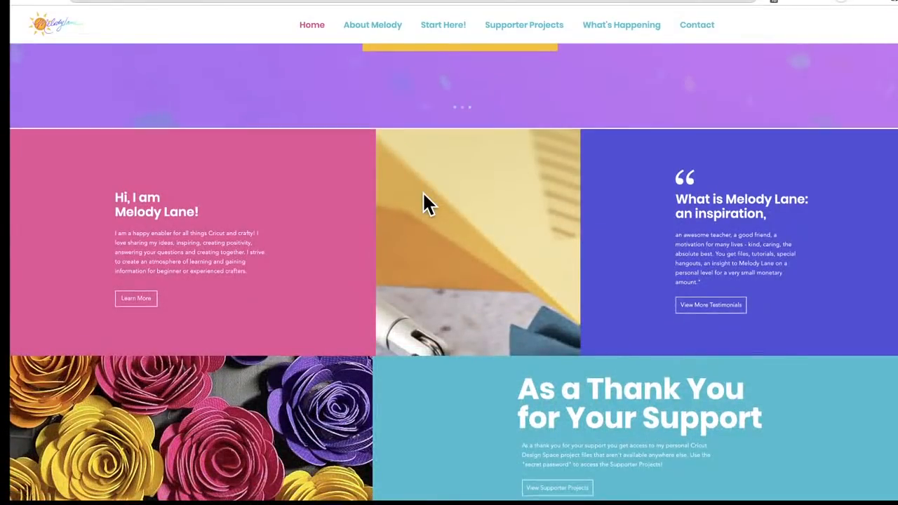
scroll(424, 196, "down", 10)
scroll(423, 195, "down", 1)
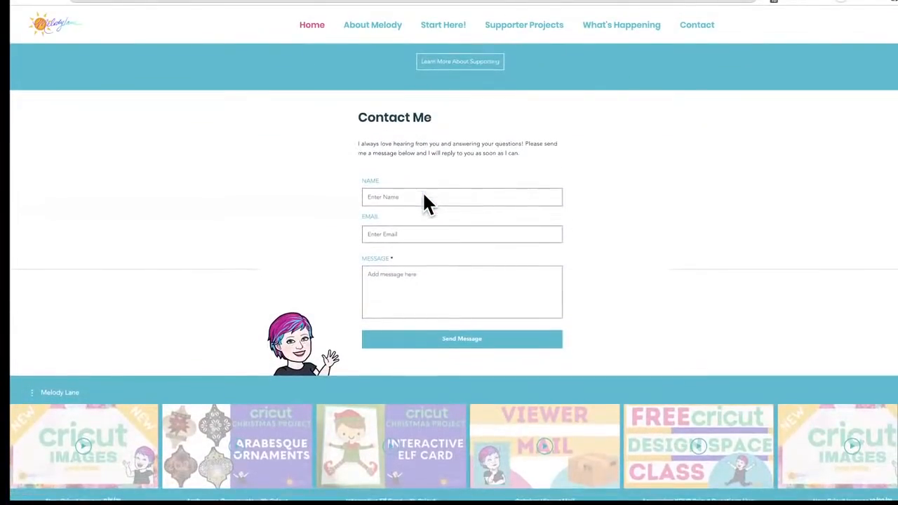